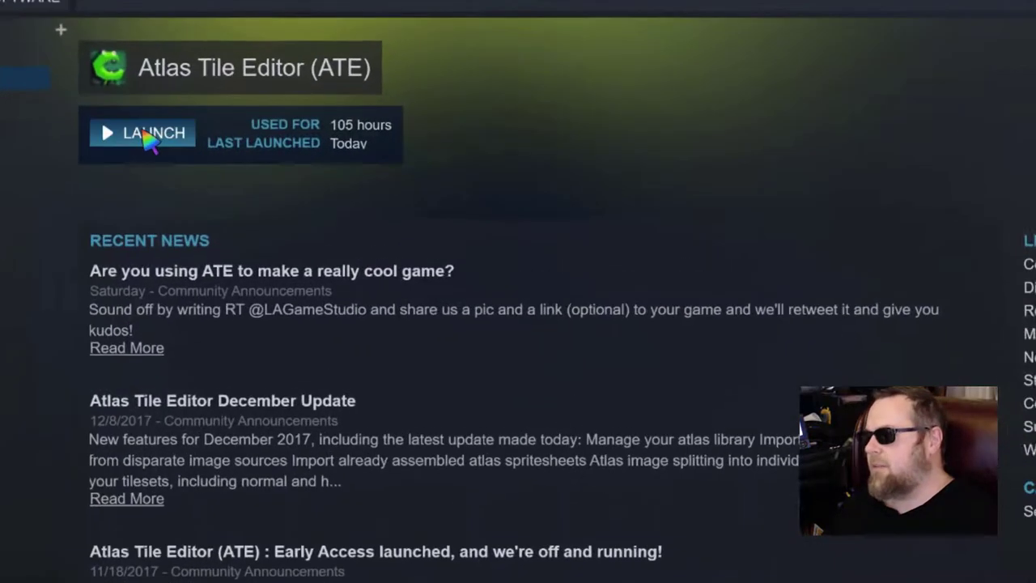
Open the Atlas Tile Editor manual from its launch options and look through the main menu and workspace selection sections
click(296, 132)
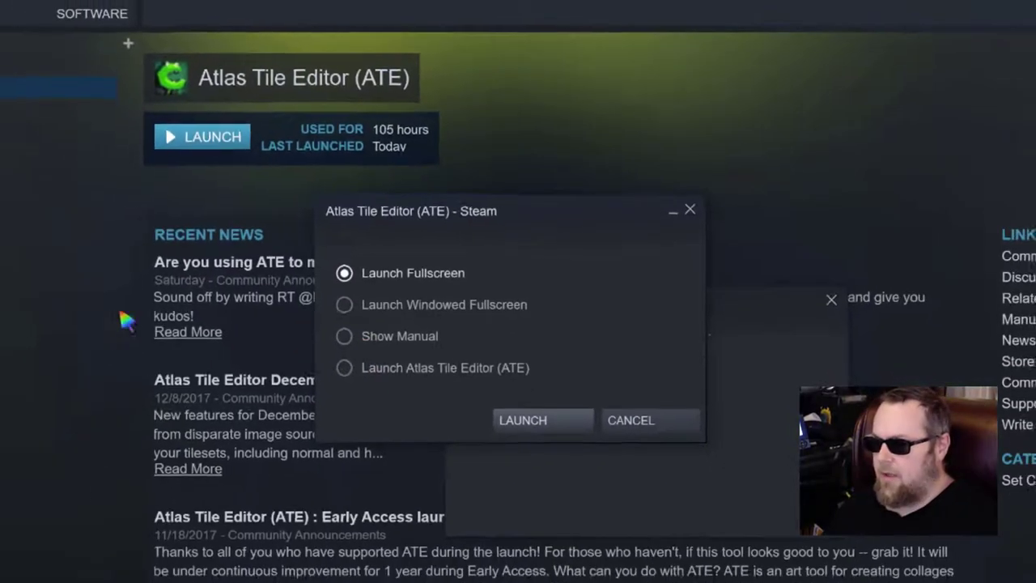
double_click(348, 354)
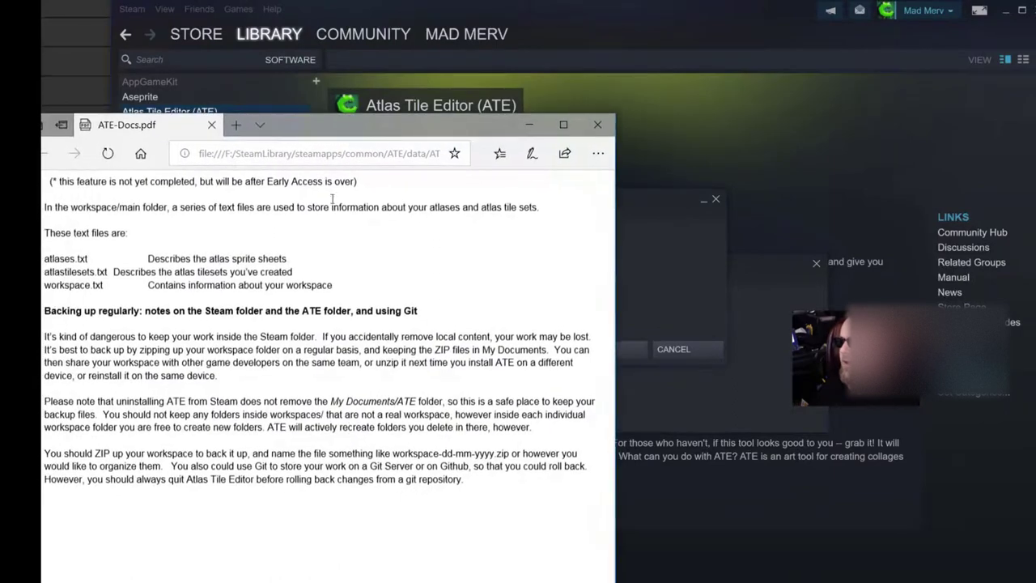
scroll(331, 462, up, 10)
scroll(333, 466, down, 10)
scroll(332, 474, down, 15)
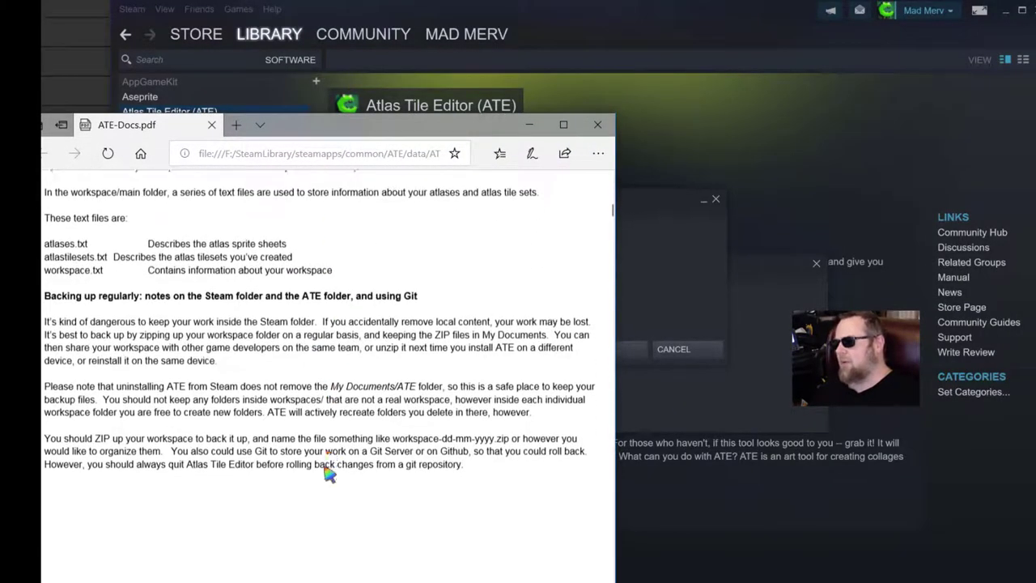
scroll(324, 469, down, 10)
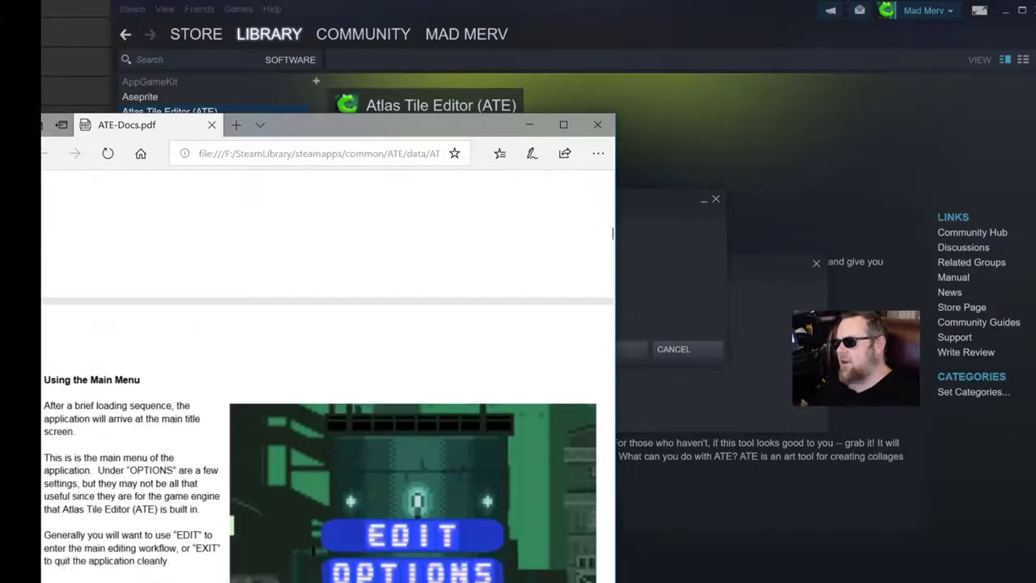
scroll(328, 476, down, 8)
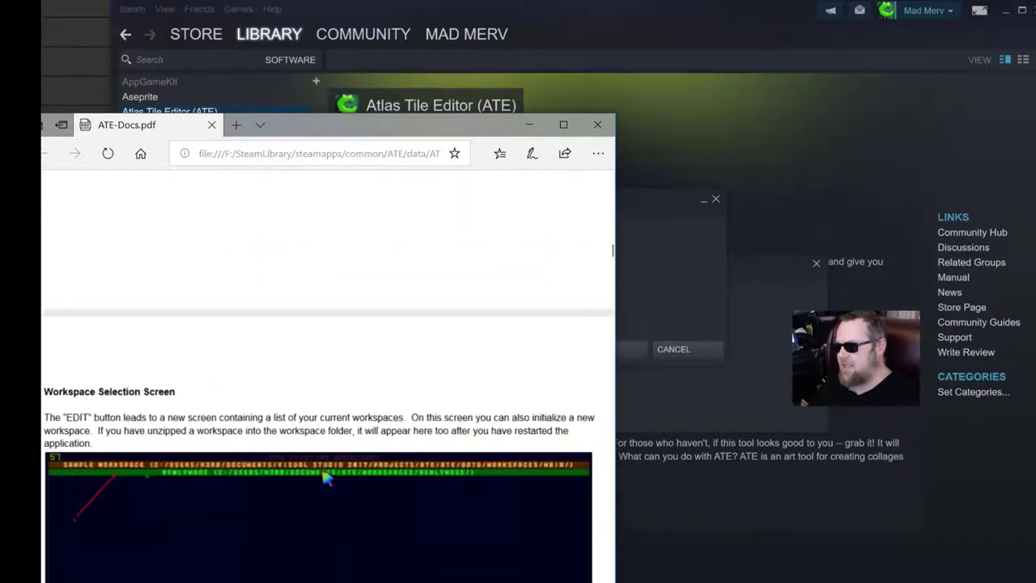
scroll(323, 474, down, 4)
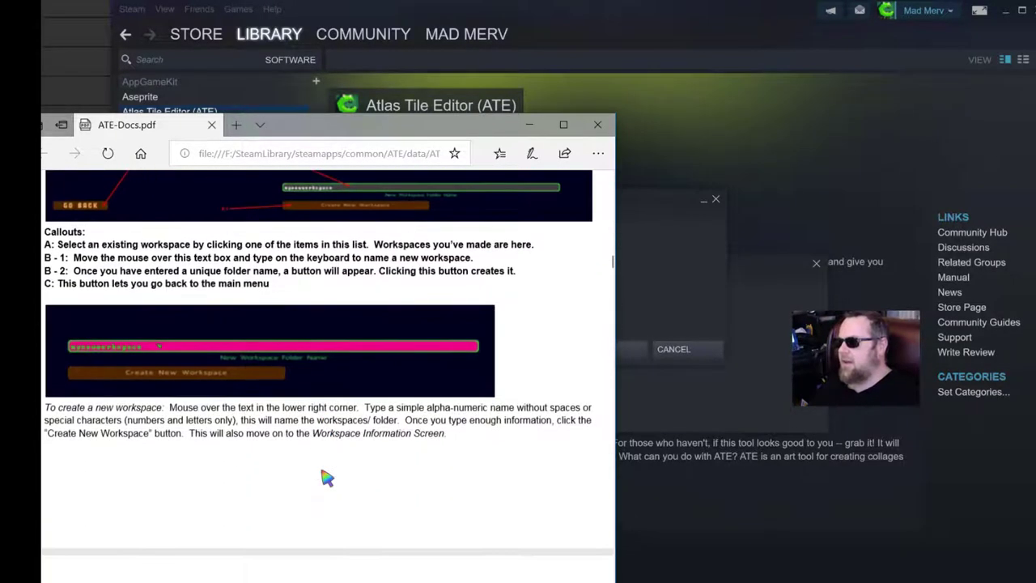
scroll(322, 469, up, 3)
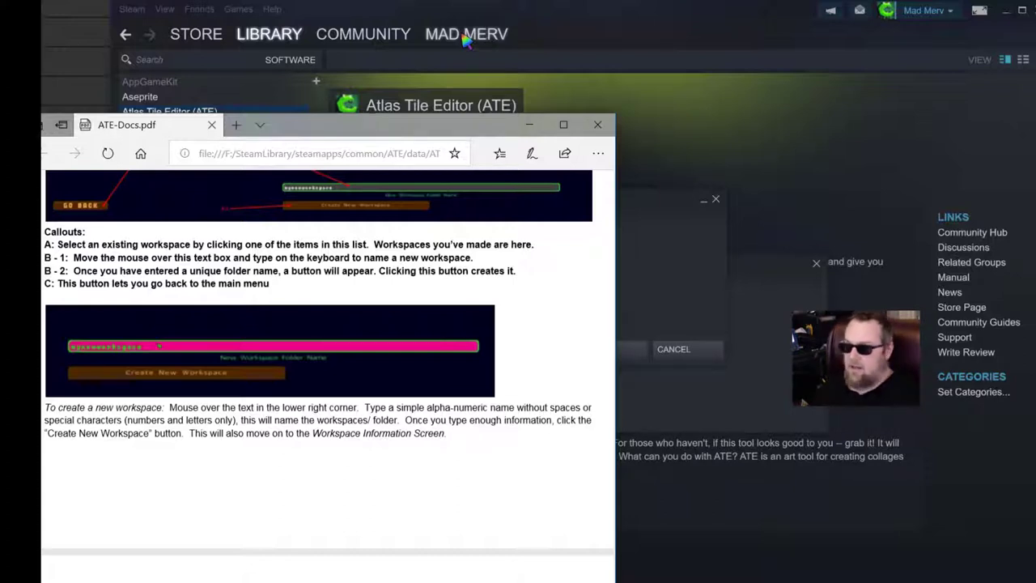
Move the manual window off the launch dialog and choose the Launch Atlas Tile Editor (ATE) option
drag(266, 127, 121, 122)
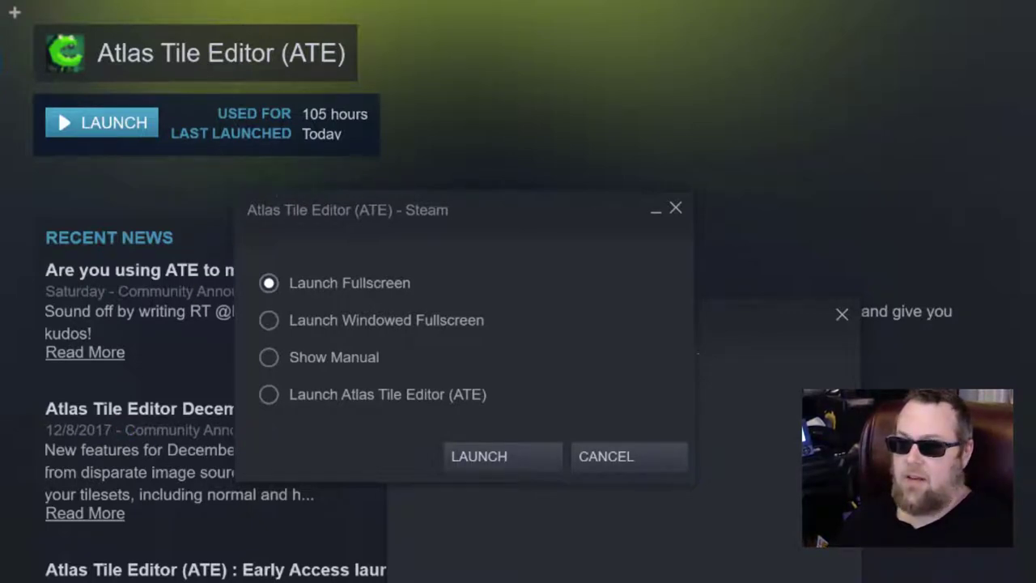
drag(712, 2, 372, 2)
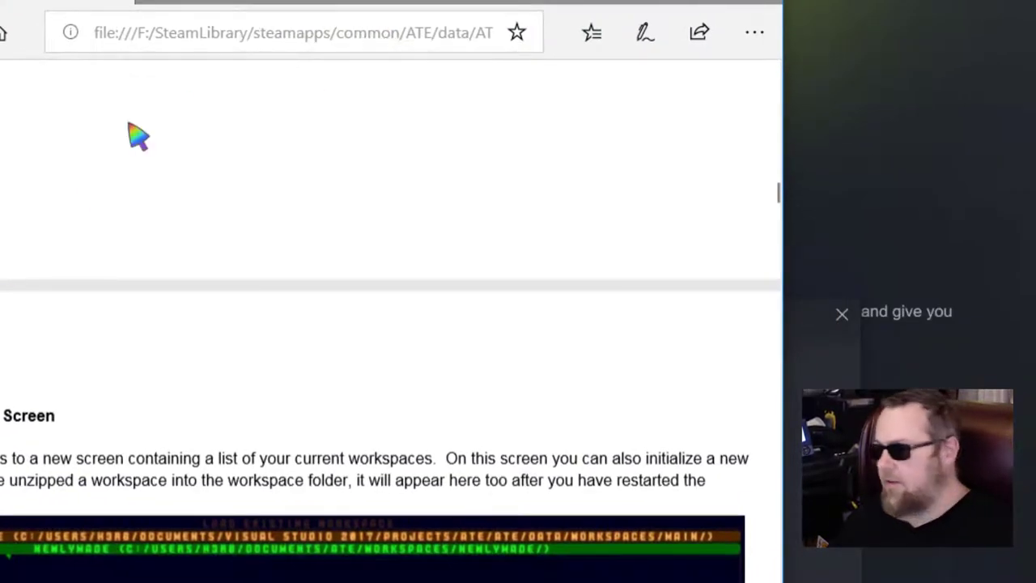
drag(320, 4, 281, 0)
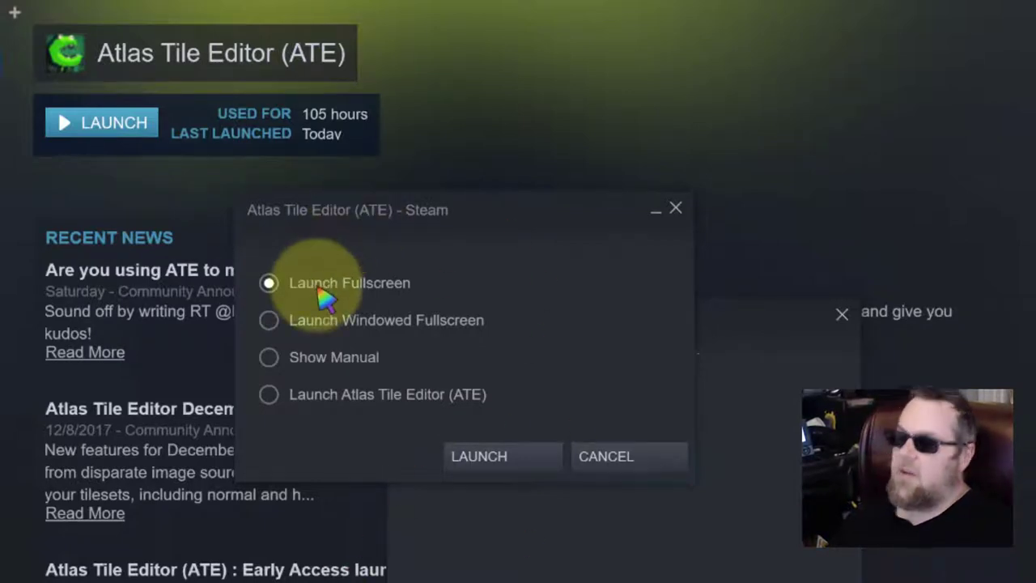
click(434, 331)
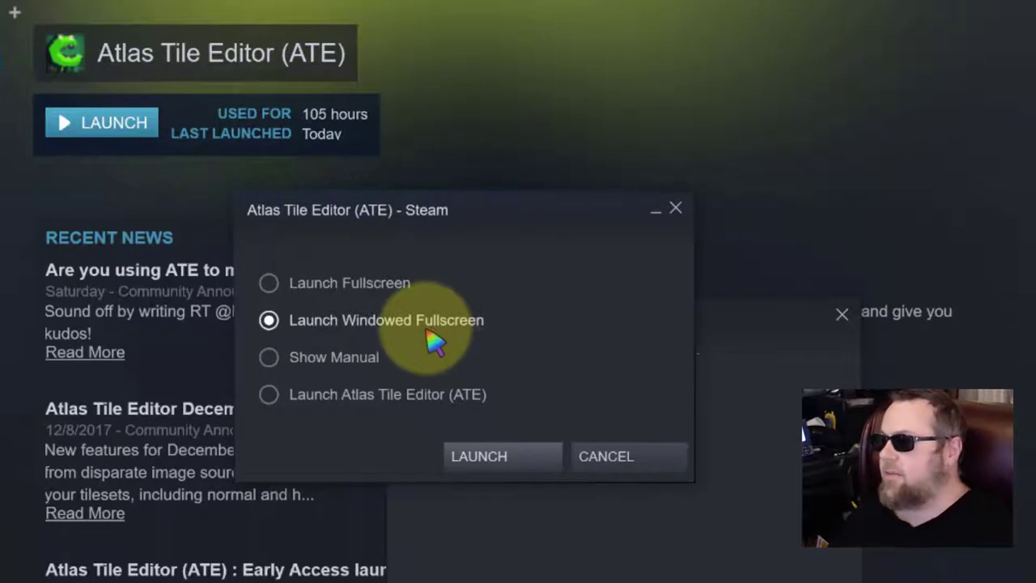
click(357, 397)
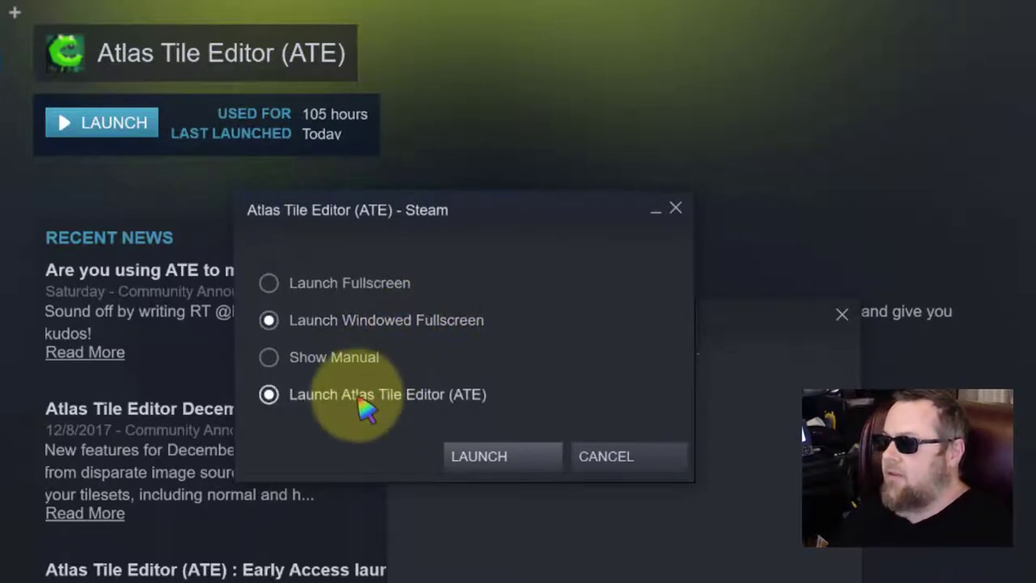
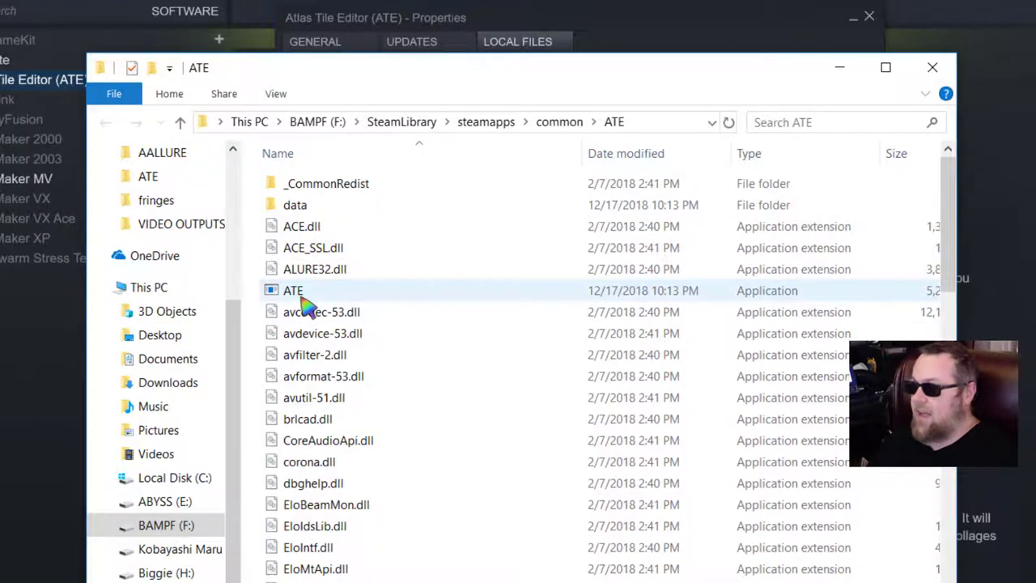
Create a shortcut to the ATE application in its install folder and open the shortcut's properties
right_click(300, 296)
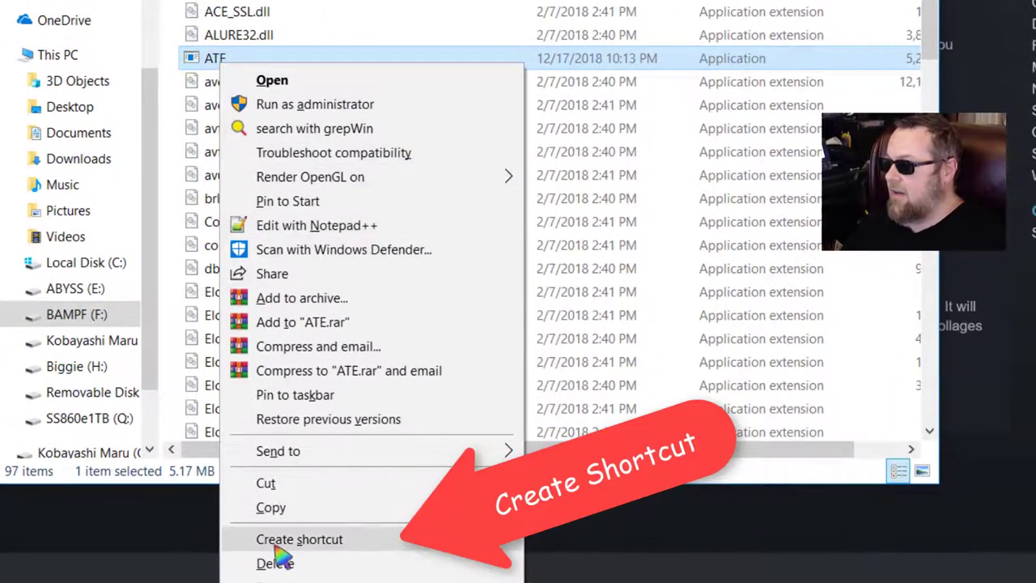
click(274, 544)
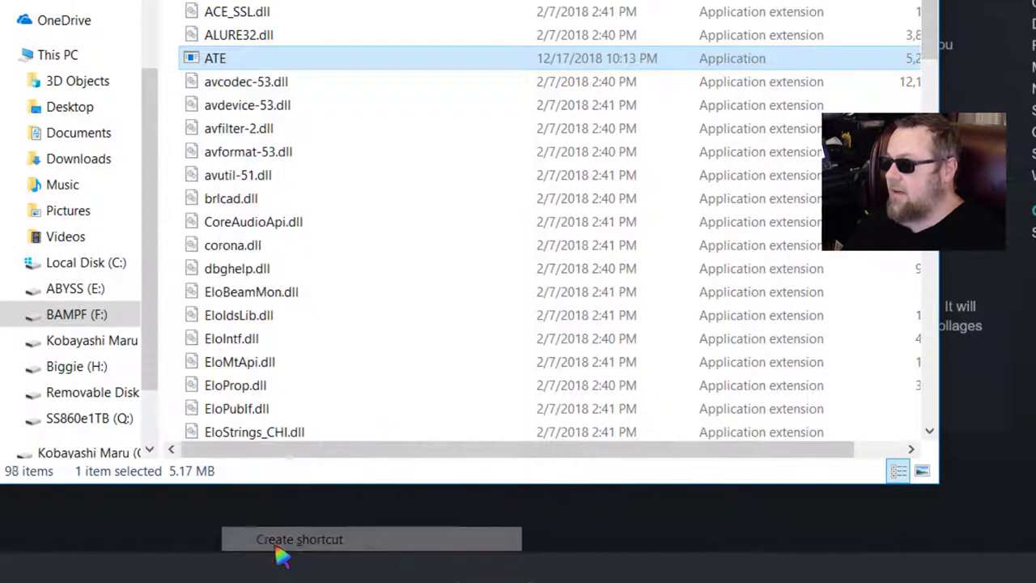
right_click(257, 68)
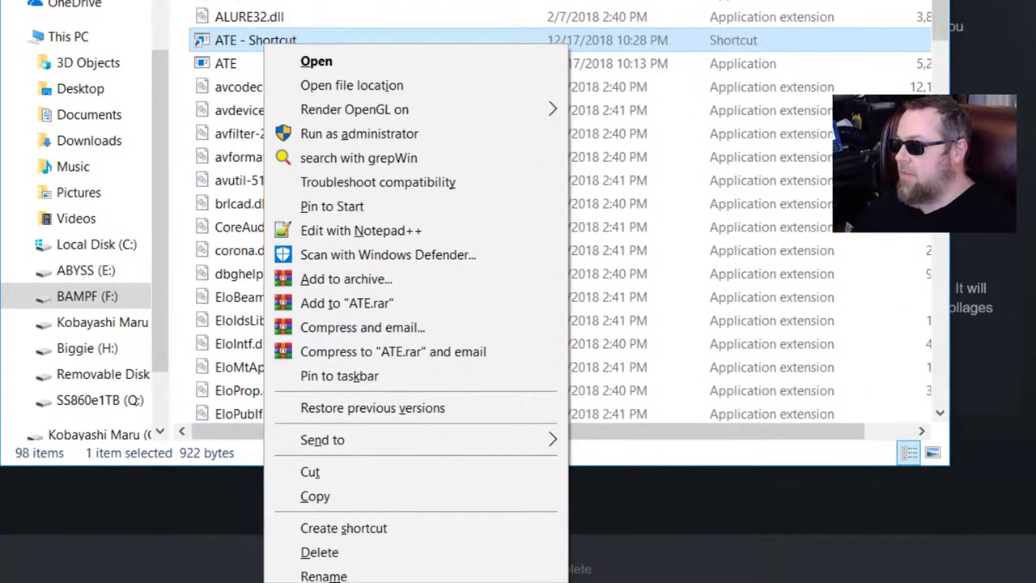
click(322, 582)
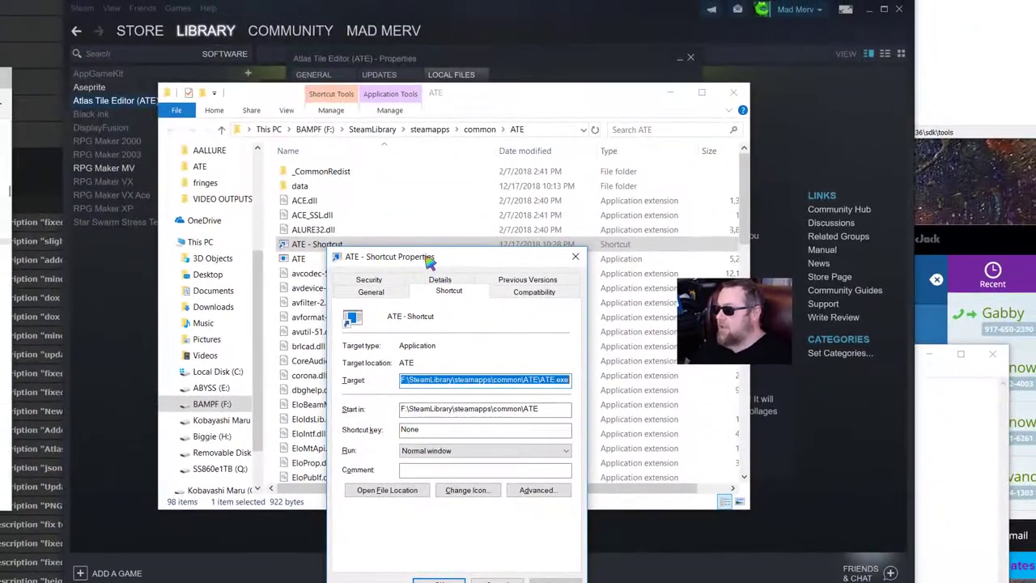
drag(429, 261, 346, 217)
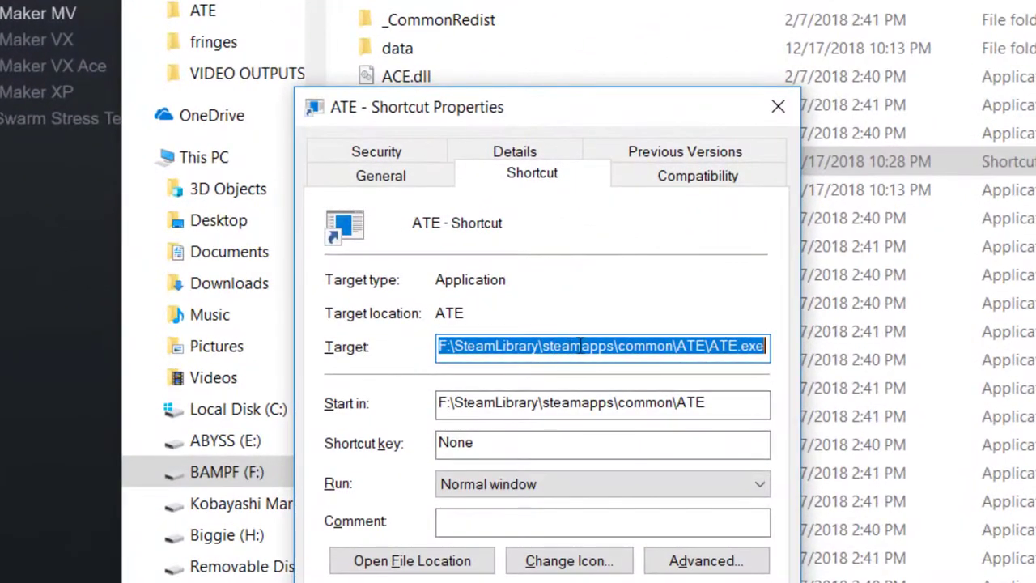
Try appending the resolution option -640x480 to the shortcut's target, and remove the resolution again
click(753, 345)
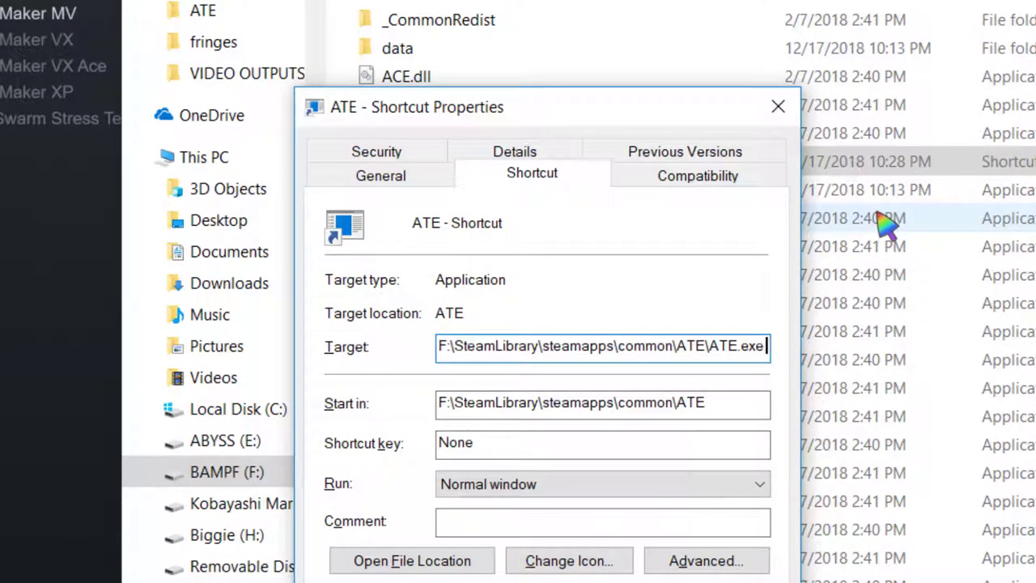
text(-)
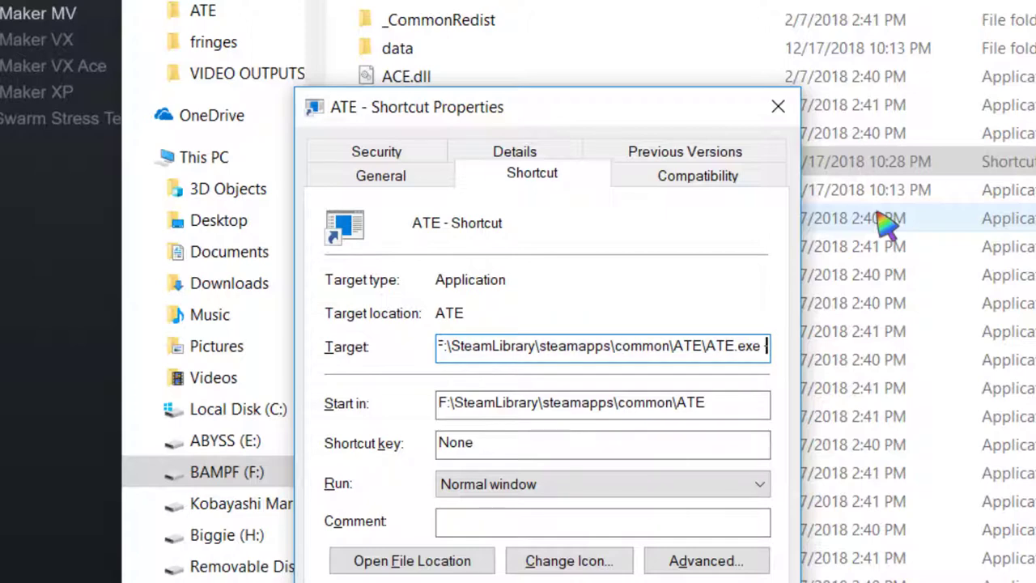
text(640x480)
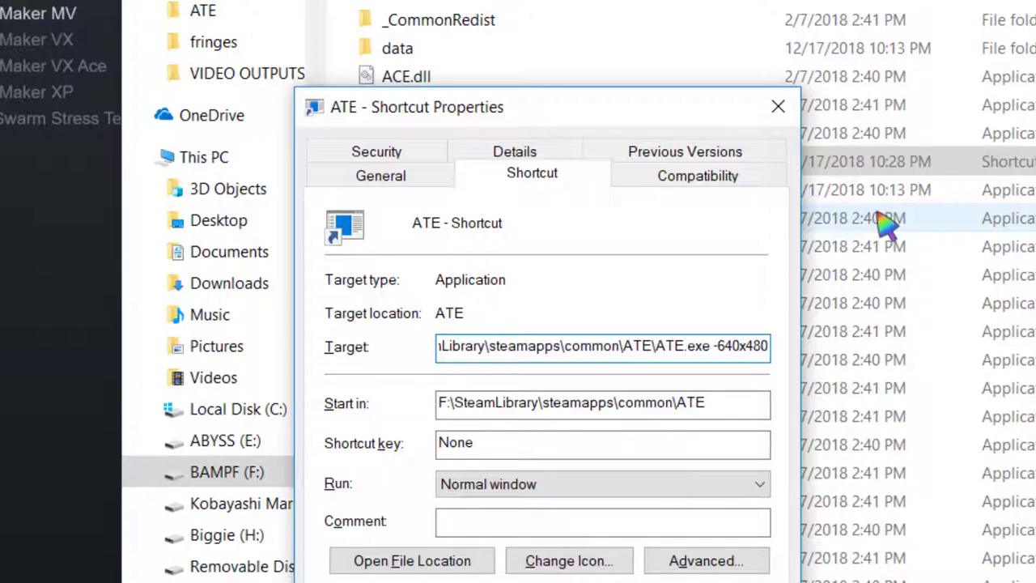
key(BackSpace)
key(BackSpace)
key(BackSpace)
key(BackSpace)
key(BackSpace)
key(BackSpace)
key(BackSpace)
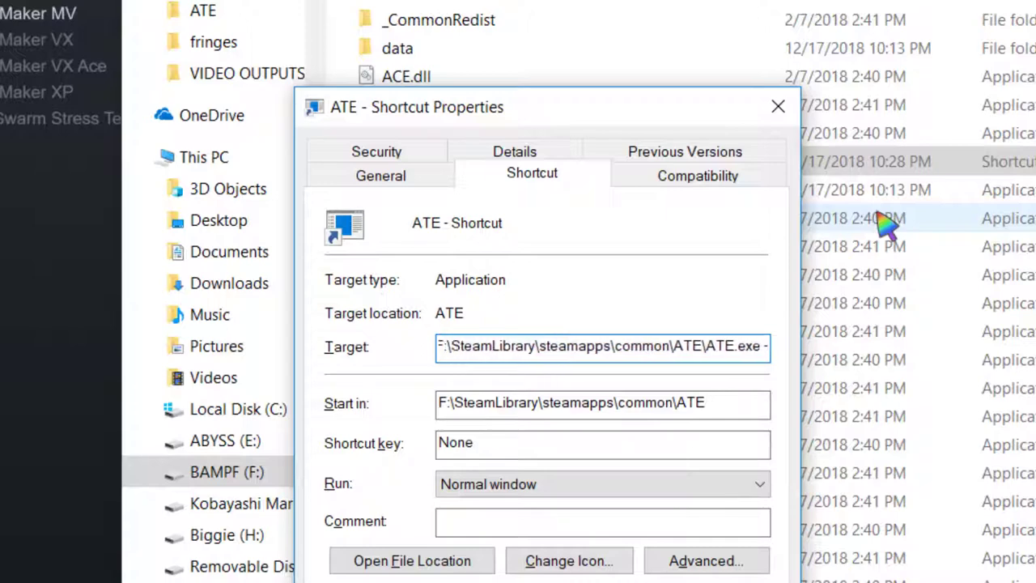
Try 1024x768 as the resolution option in the shortcut's target, and erase it back to the first digit
text(1024x)
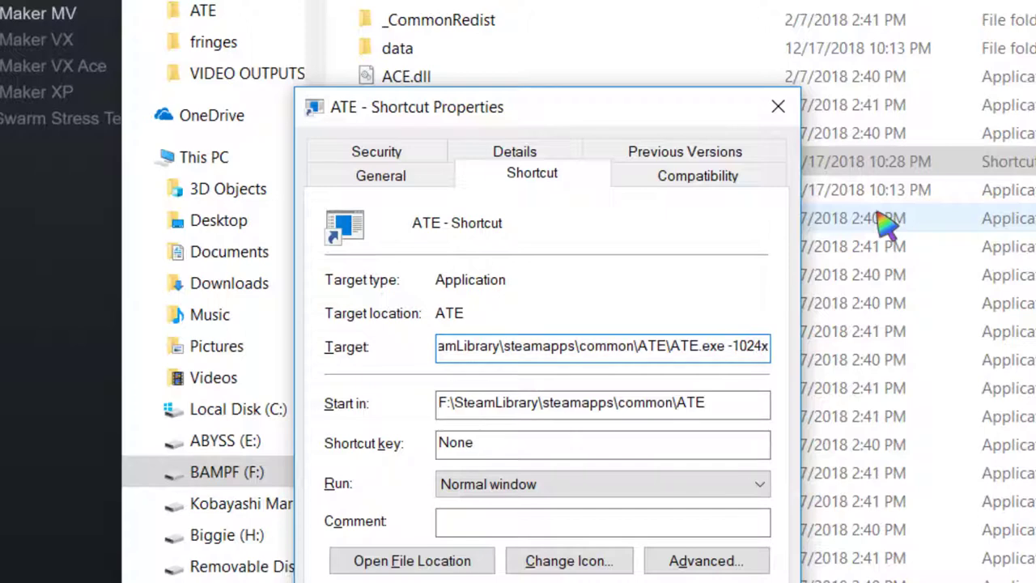
text(768)
key(Left)
key(Left)
key(Left)
key(Left)
key(Left)
key(Left)
key(Left)
key(Left)
key(Left)
key(Left)
key(Left)
key(Left)
key(Left)
key(Left)
key(Left)
key(Left)
key(Left)
key(Left)
key(Left)
key(Left)
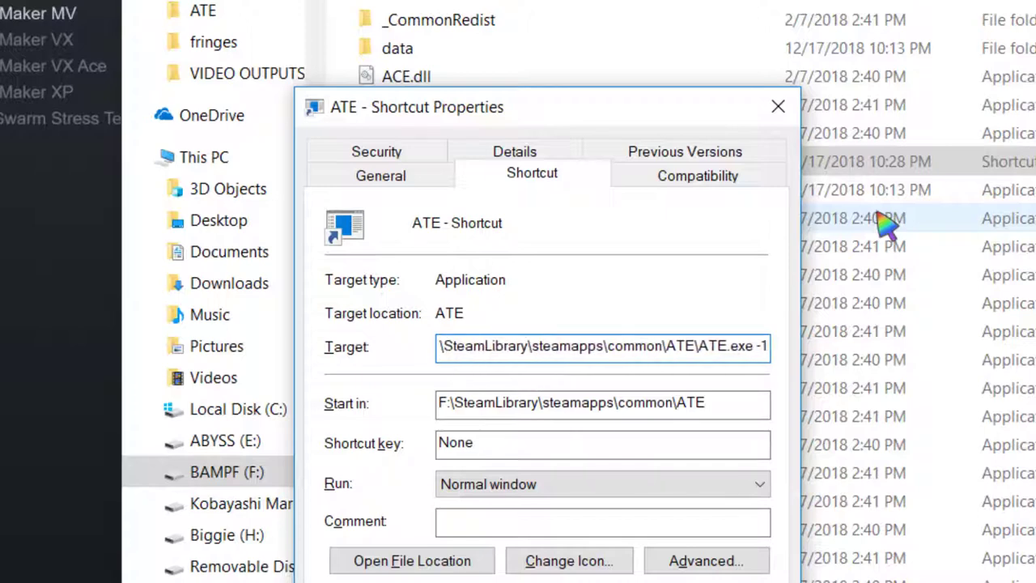
Complete the target's resolution option as -1280x1024, save the properties, and rename the shortcut as ATE - 1280x1024
text(280x1024)
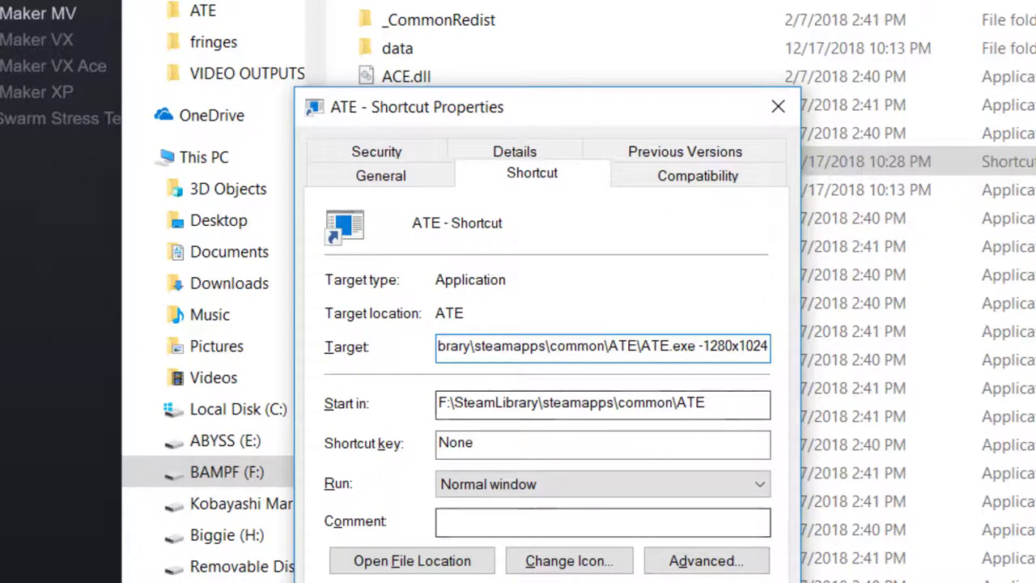
key(Return)
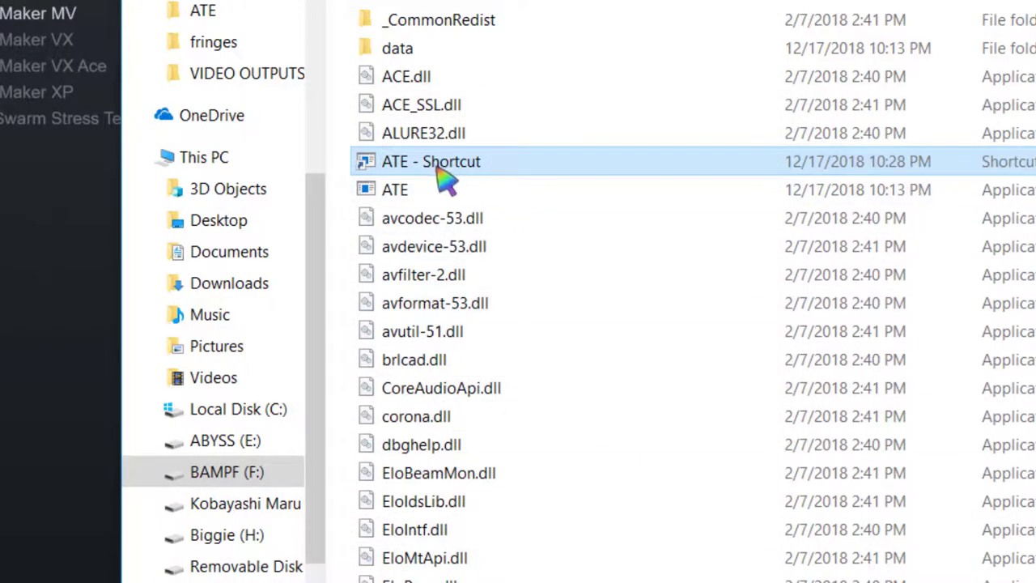
click(437, 168)
drag(424, 162, 673, 149)
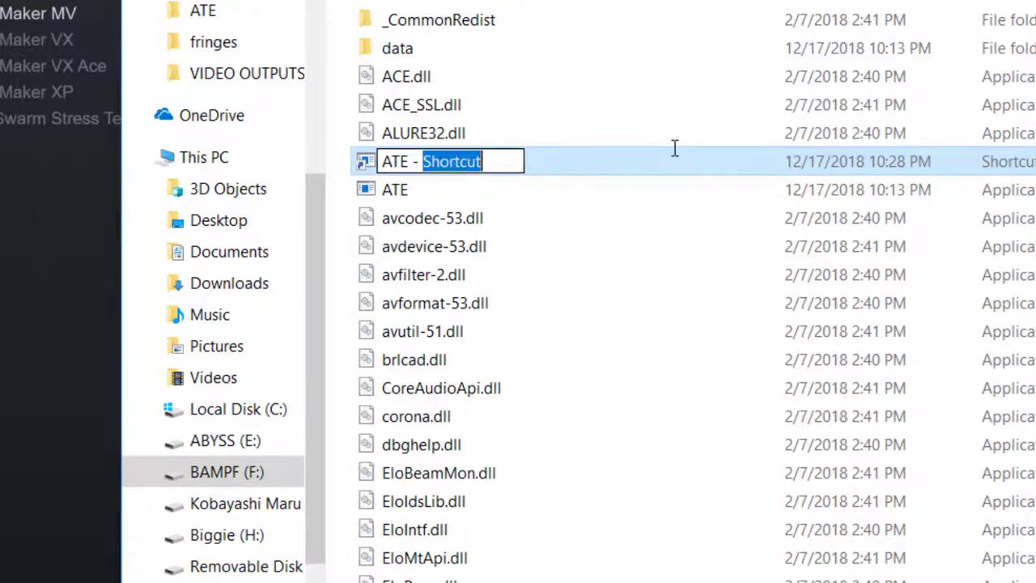
text(12)
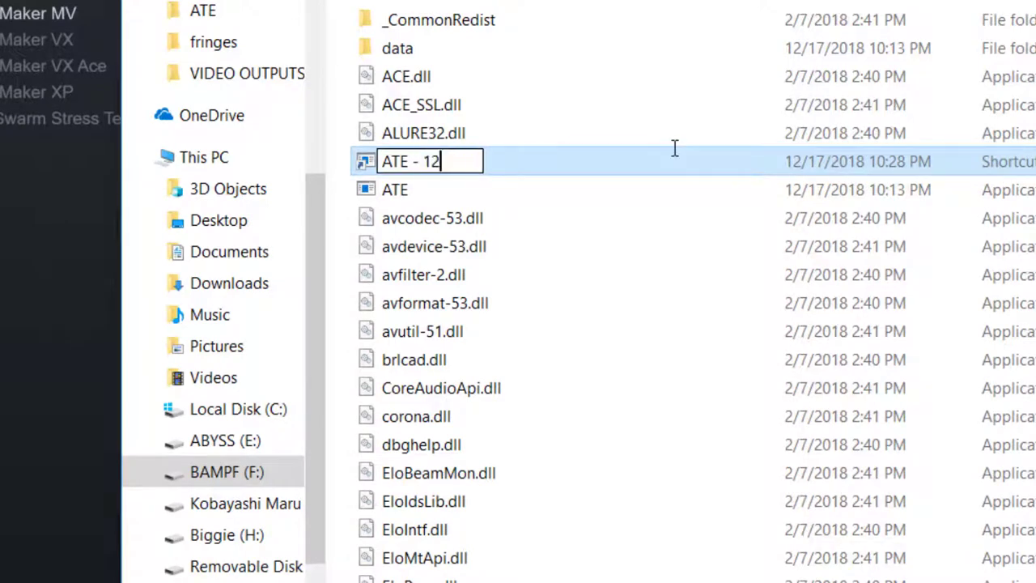
text(80x1024)
key(Return)
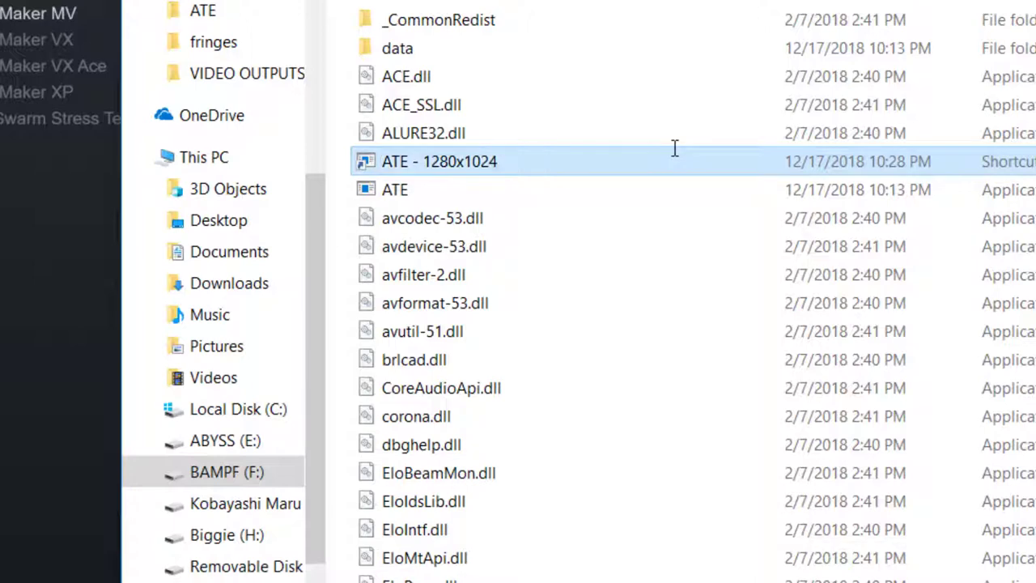
click(484, 166)
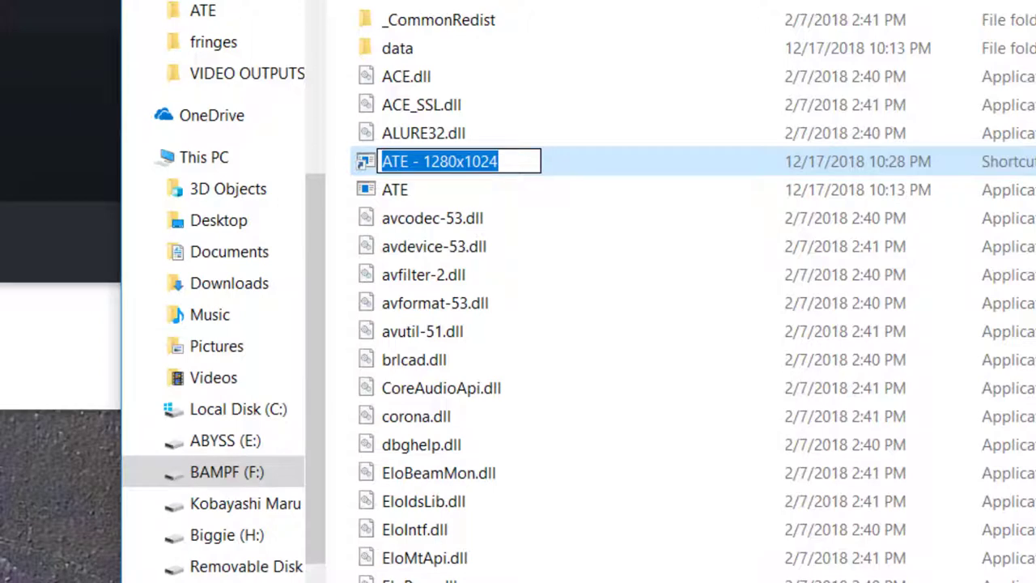
click(506, 161)
key(Return)
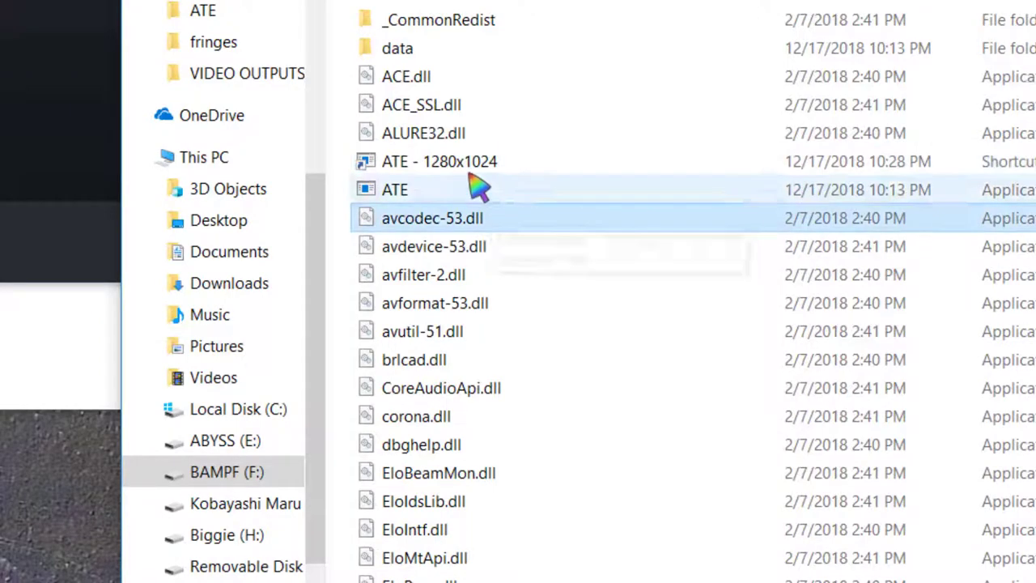
Add the -windowed option before -1280x1024 in the target of the ATE - 1280x1024 shortcut and save its properties
right_click(459, 159)
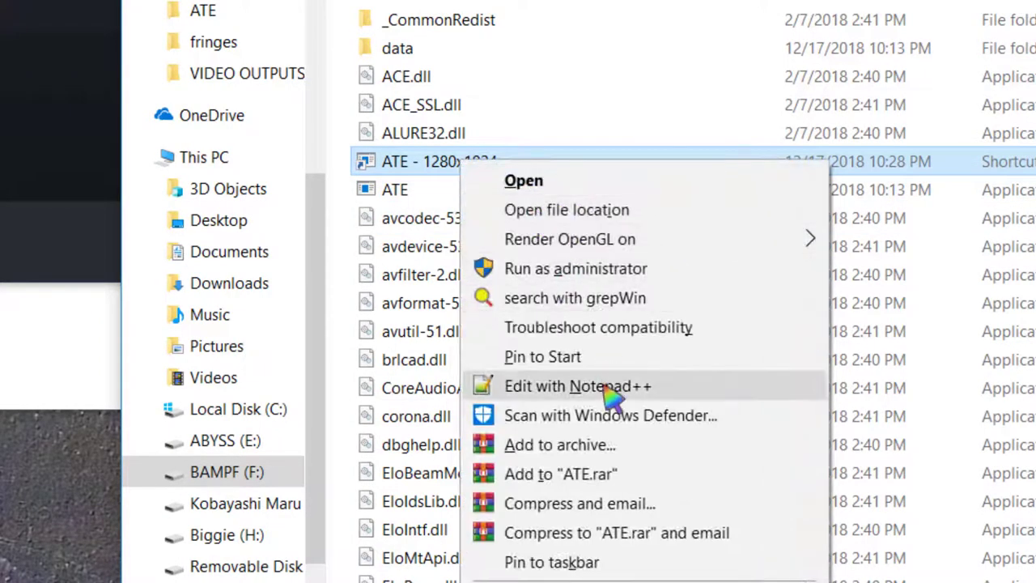
click(534, 578)
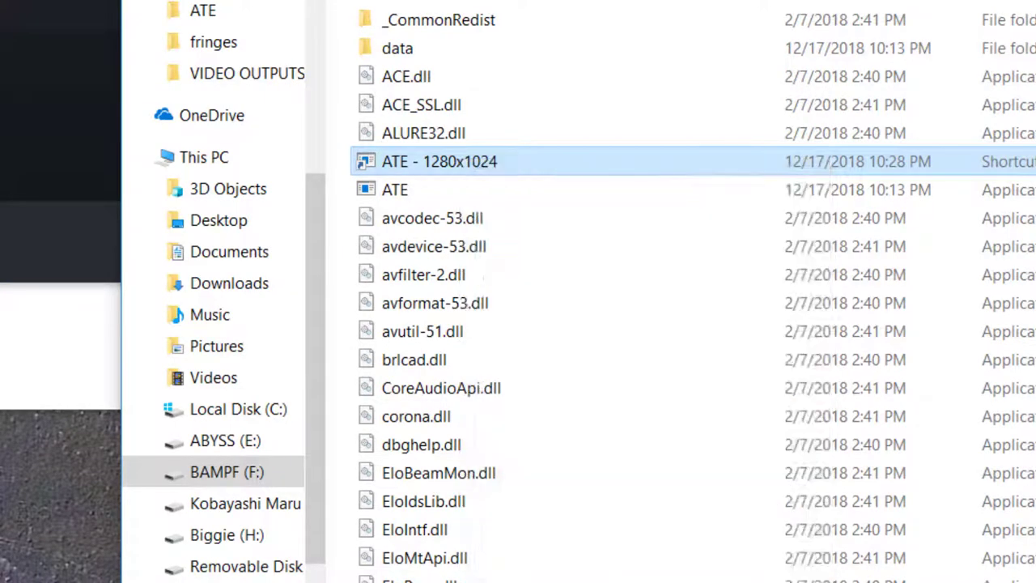
click(871, 418)
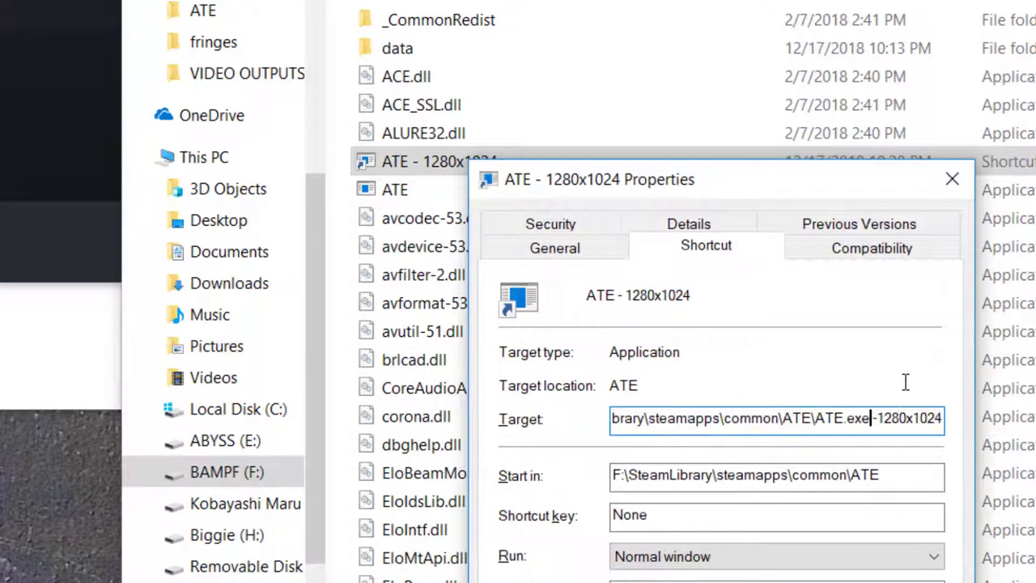
text(-windowed)
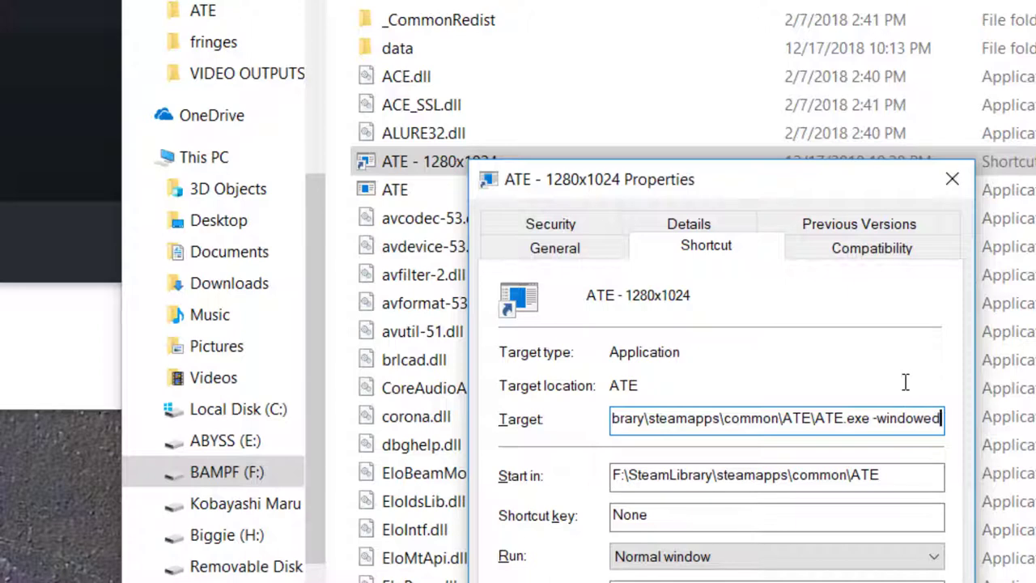
key(Right)
key(Right)
key(Right)
key(Right)
key(Right)
key(Right)
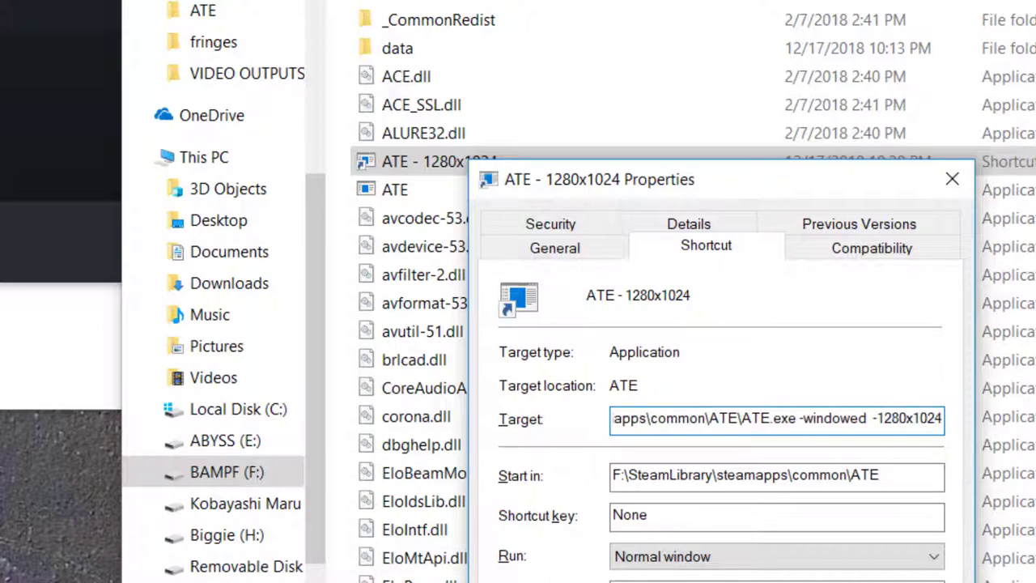
key(Return)
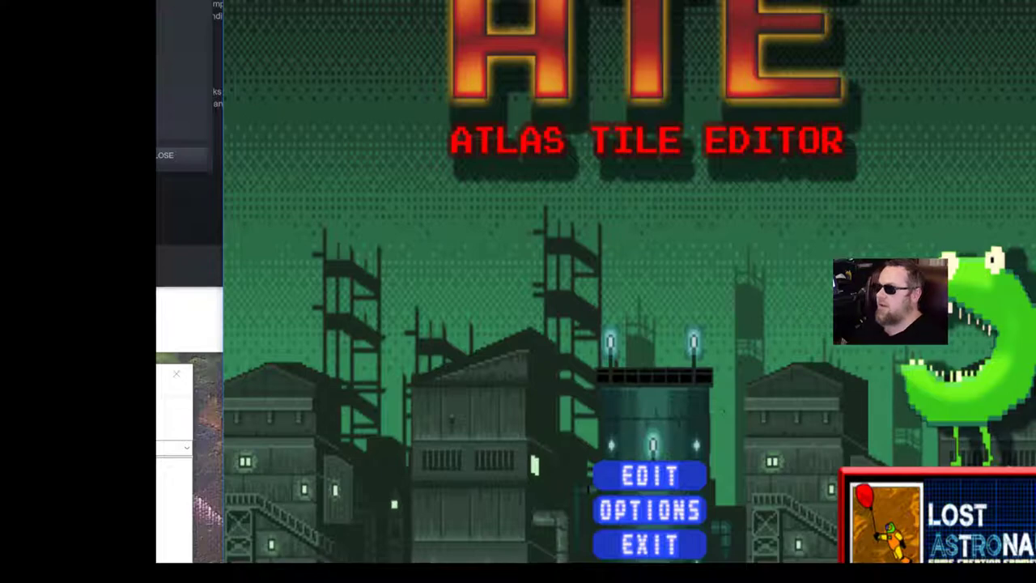
View the game options from the title screen and return to the title screen
key(Down)
key(Down)
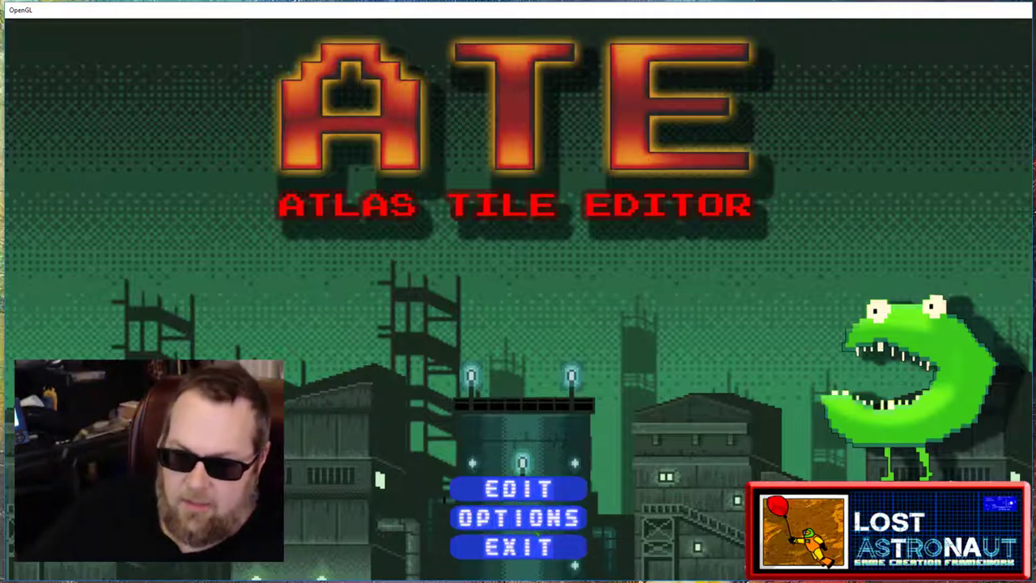
click(544, 518)
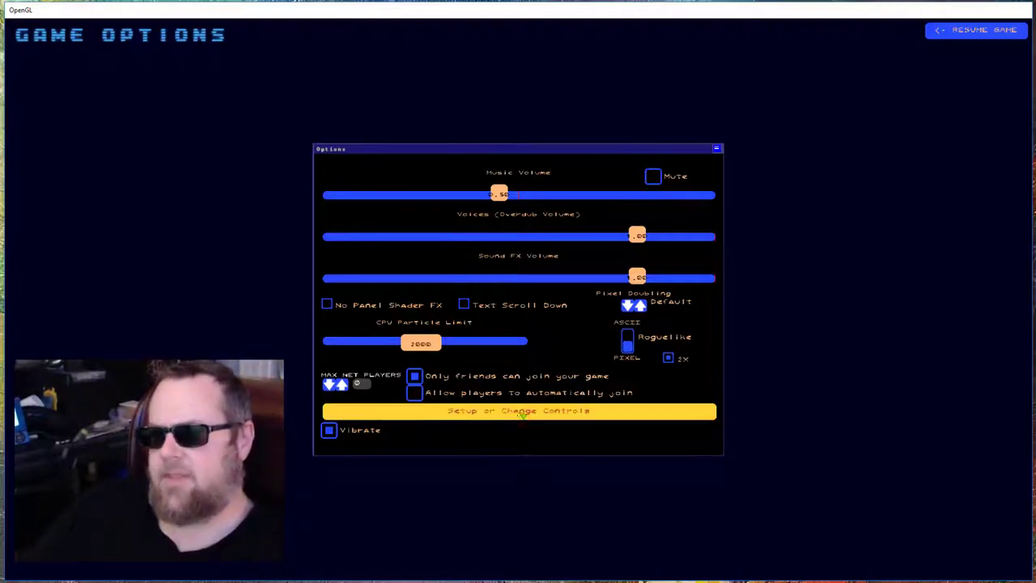
click(964, 34)
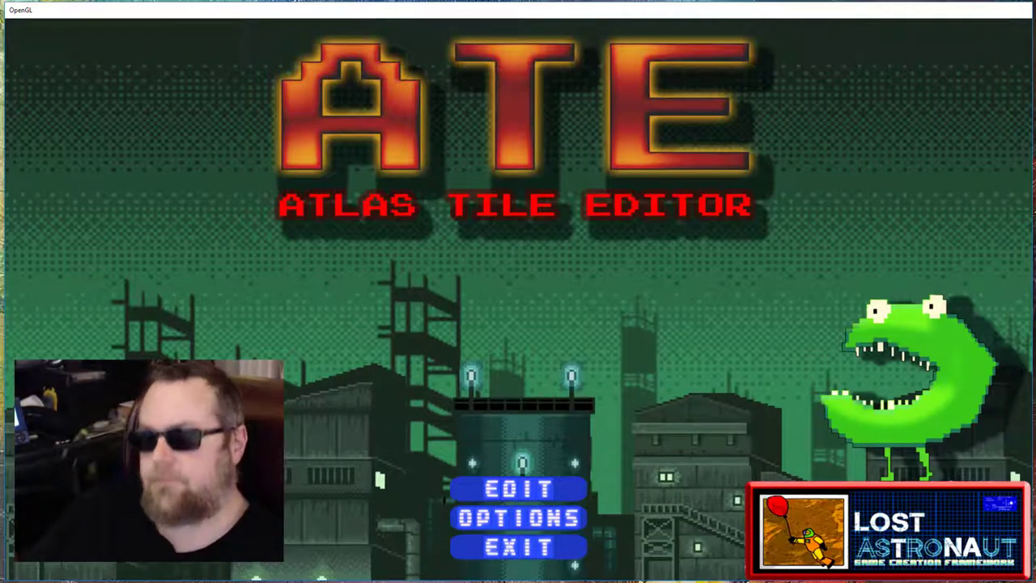
Enter edit mode from the title screen and load the existing Sample Workspace to reach its title and summary
click(528, 489)
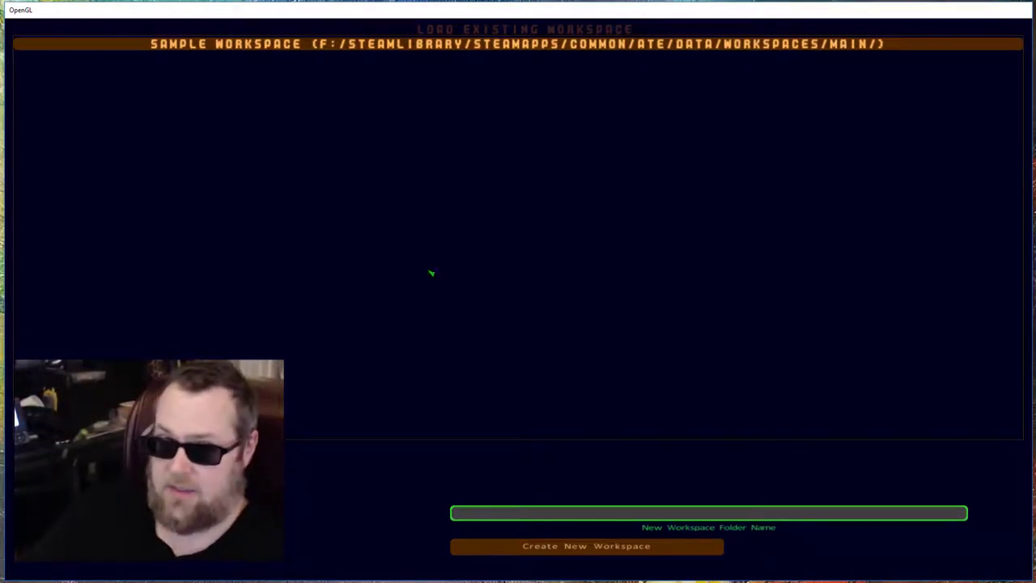
click(298, 46)
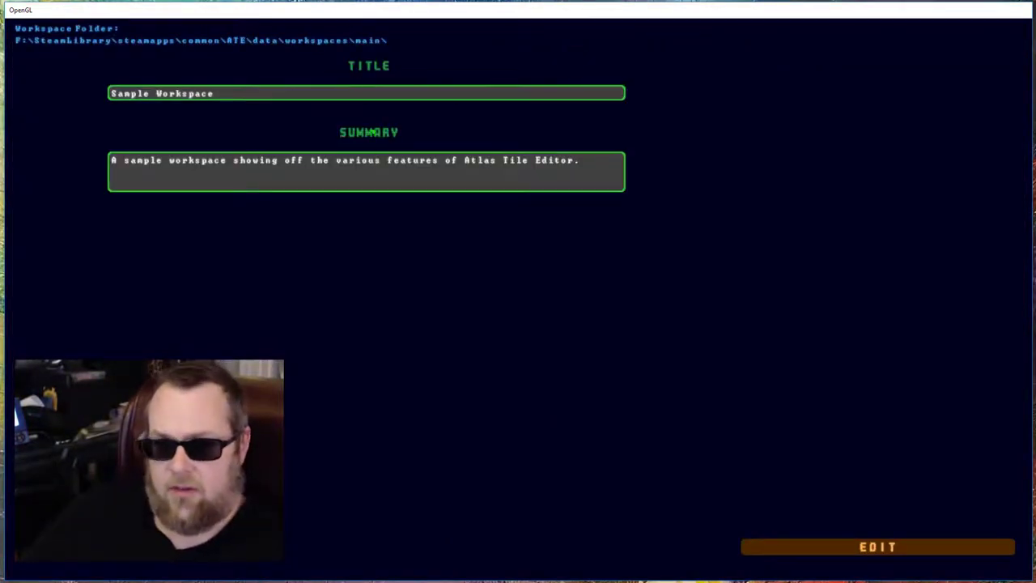
click(358, 97)
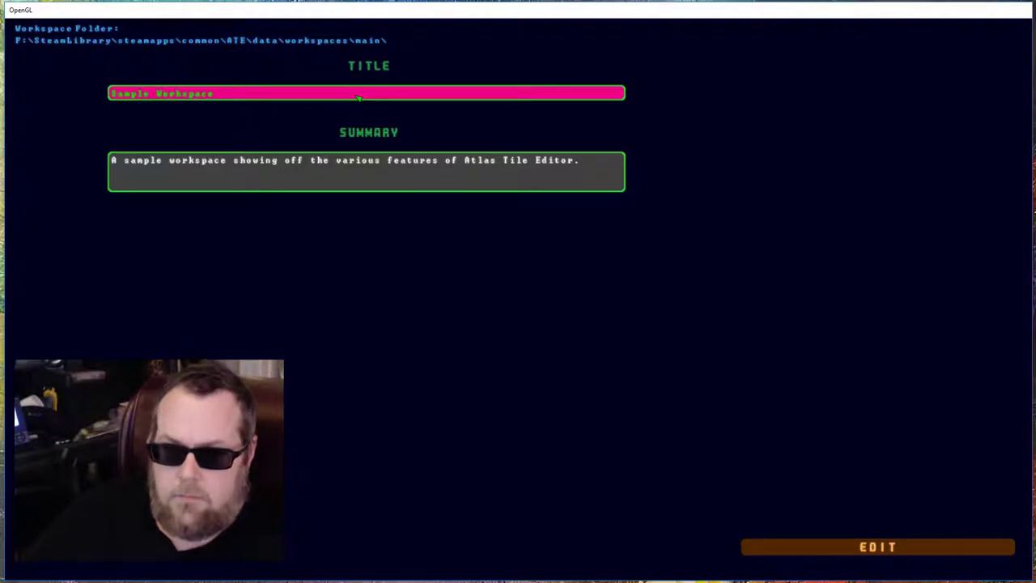
key(Return)
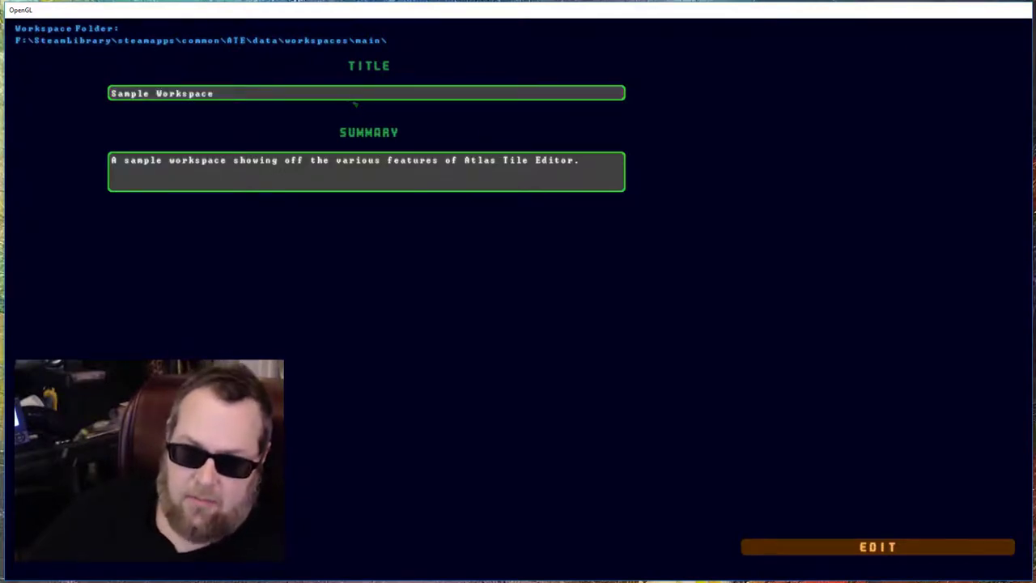
Clear the workspace's title and enter Sample Workspace as the title again
click(356, 97)
key(ctrl+a)
key(BackSpace)
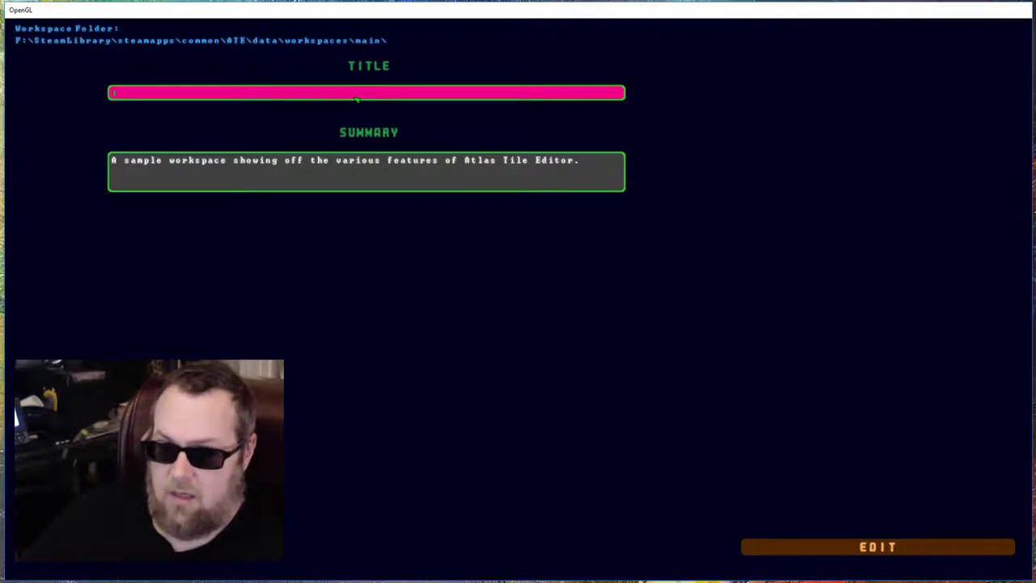
key(Return)
click(263, 160)
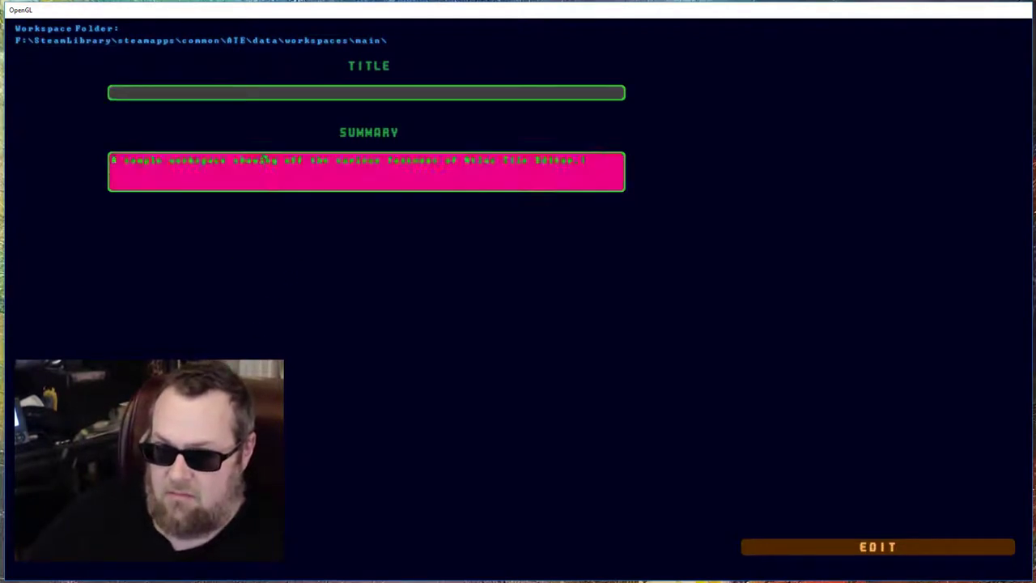
click(279, 96)
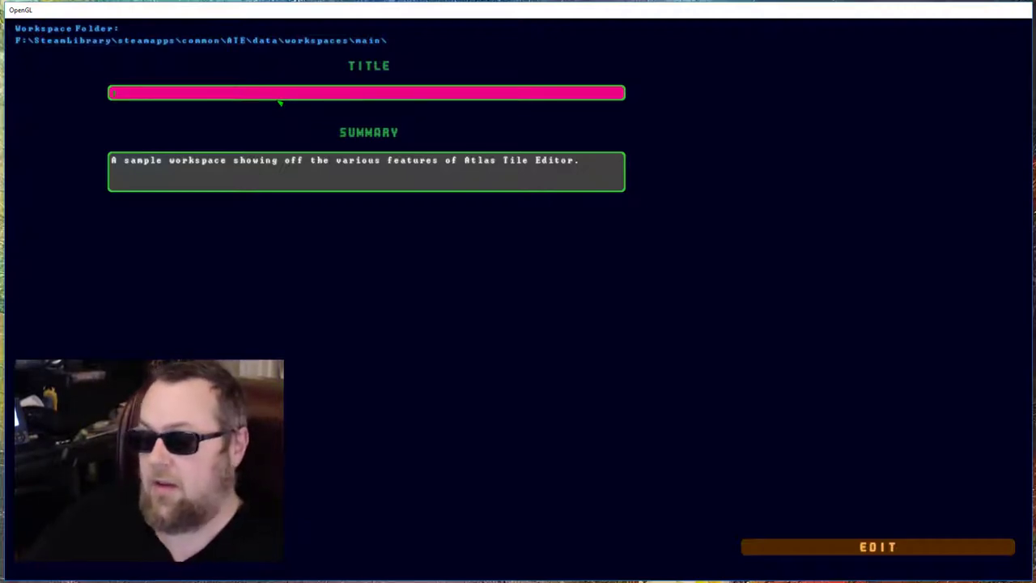
text(ample)
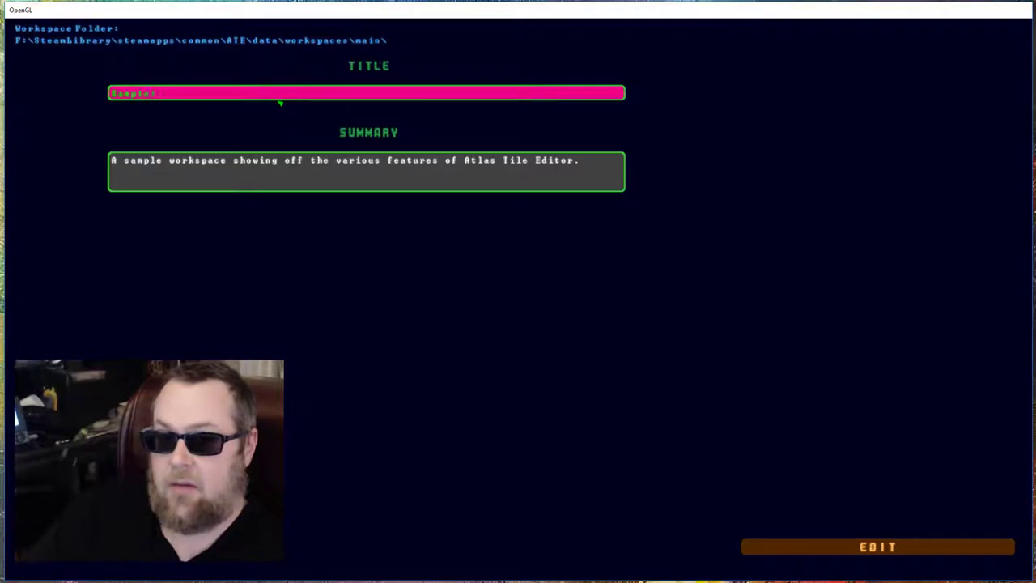
text( Workspace)
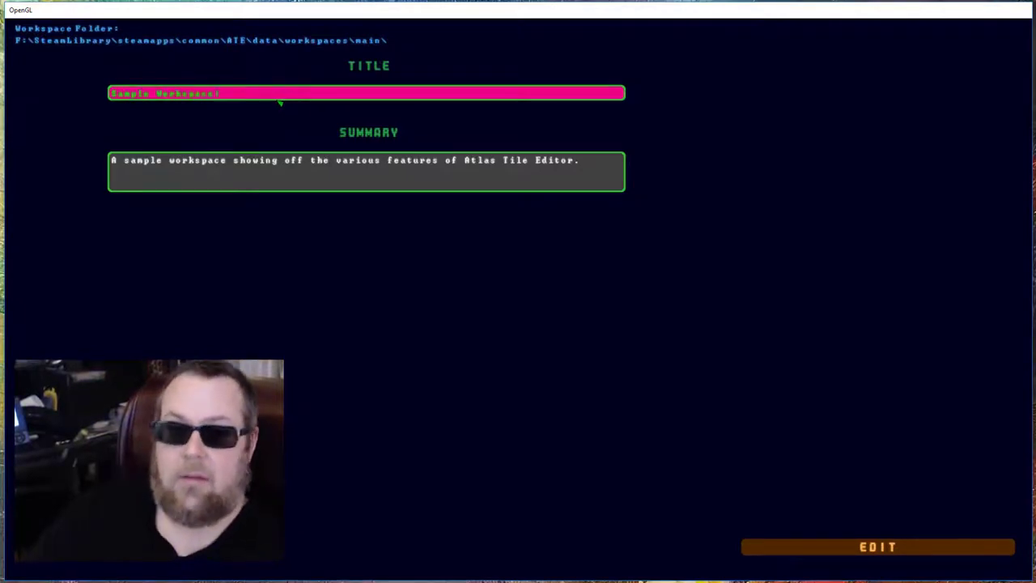
key(Return)
click(289, 155)
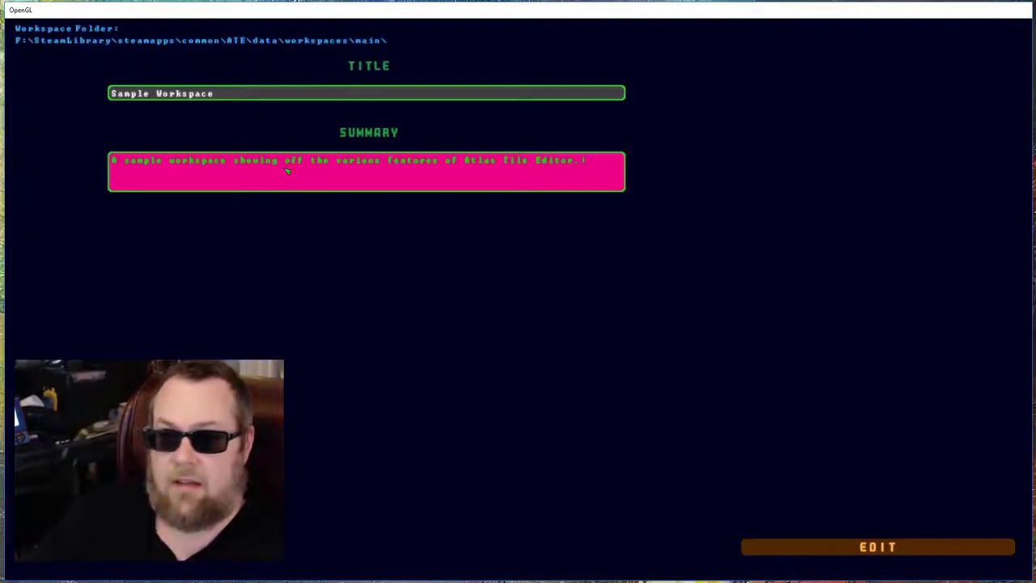
key(Return)
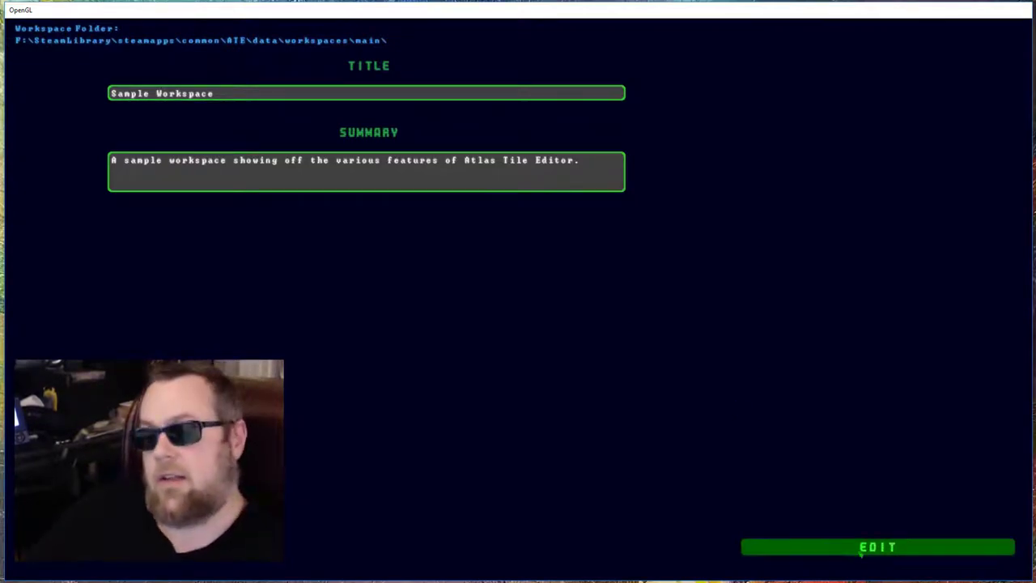
Open the Sample Workspace's Atlas Library and browse through its atlases
click(861, 550)
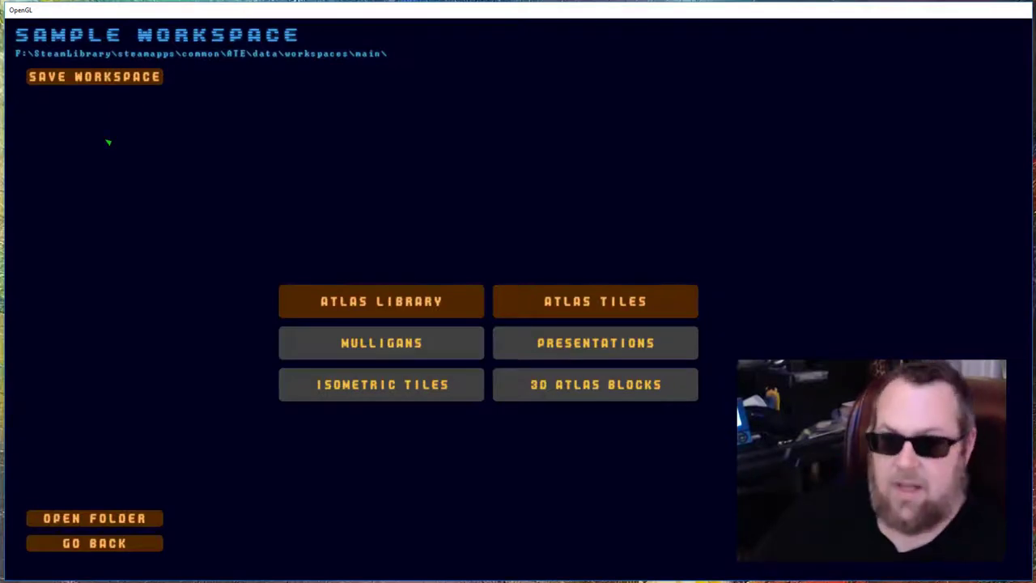
click(339, 304)
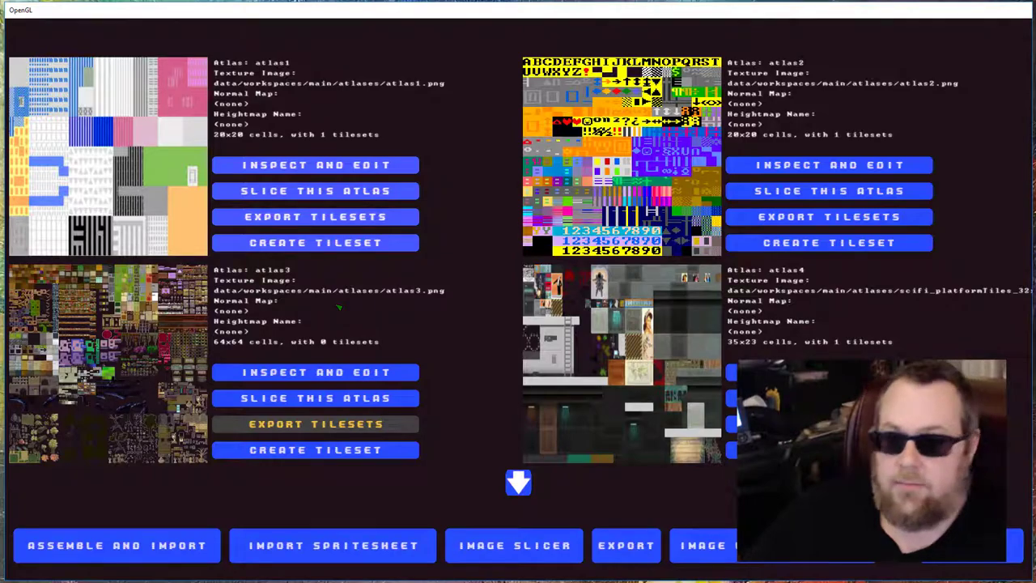
scroll(437, 328, down, 7)
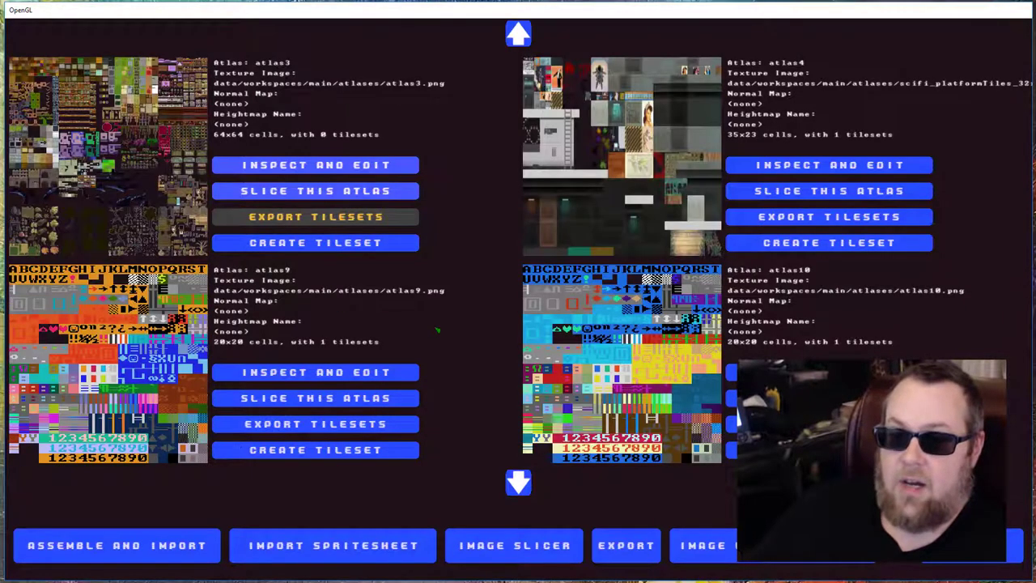
scroll(437, 332, down, 5)
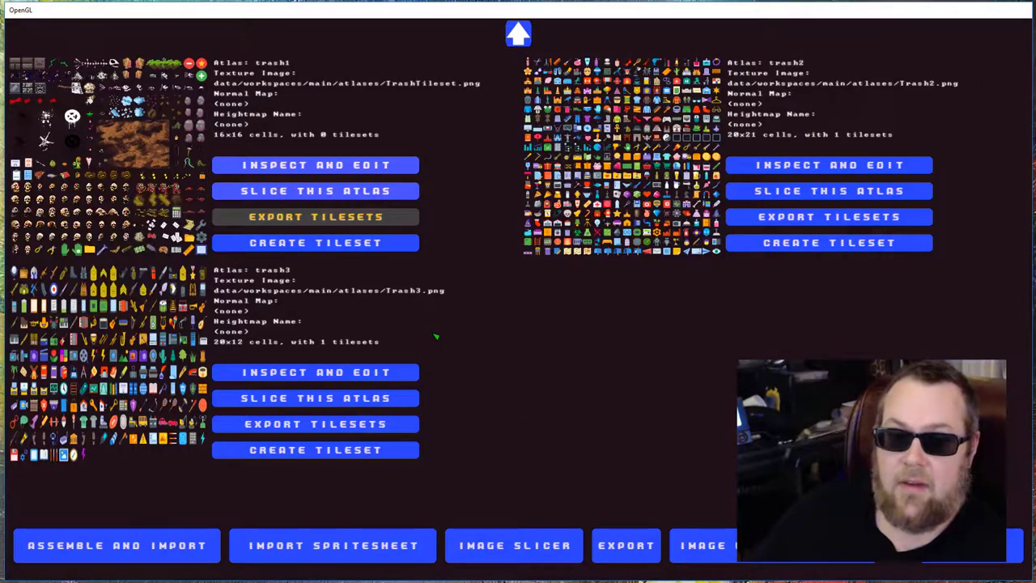
scroll(435, 336, up, 10)
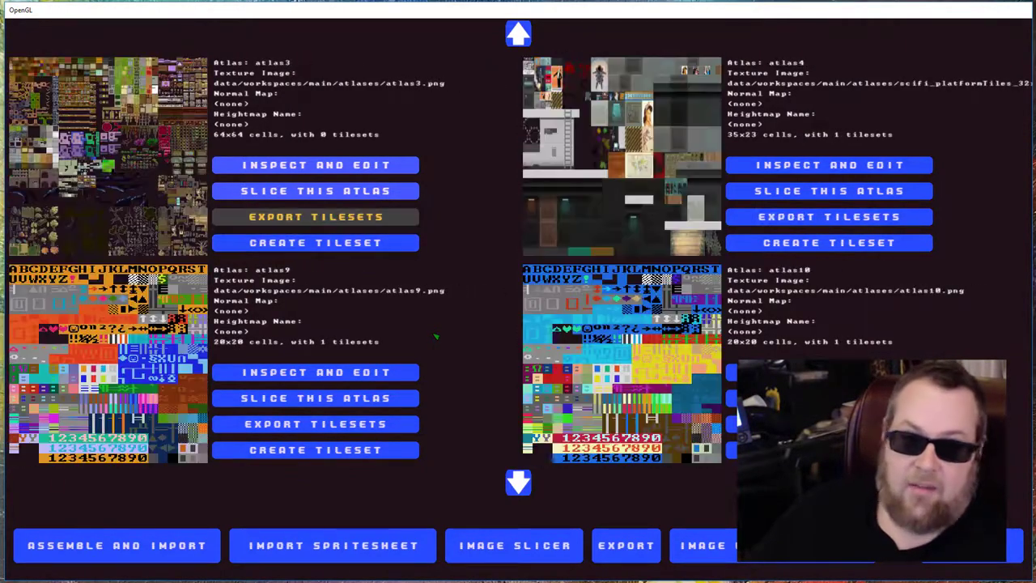
scroll(436, 335, up, 2)
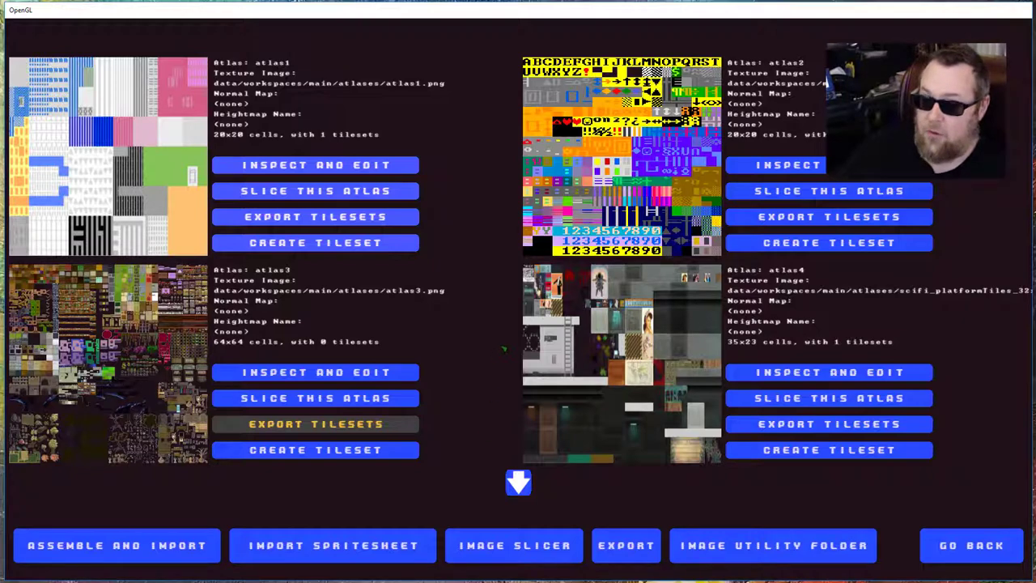
scroll(498, 354, down, 3)
scroll(502, 356, down, 1)
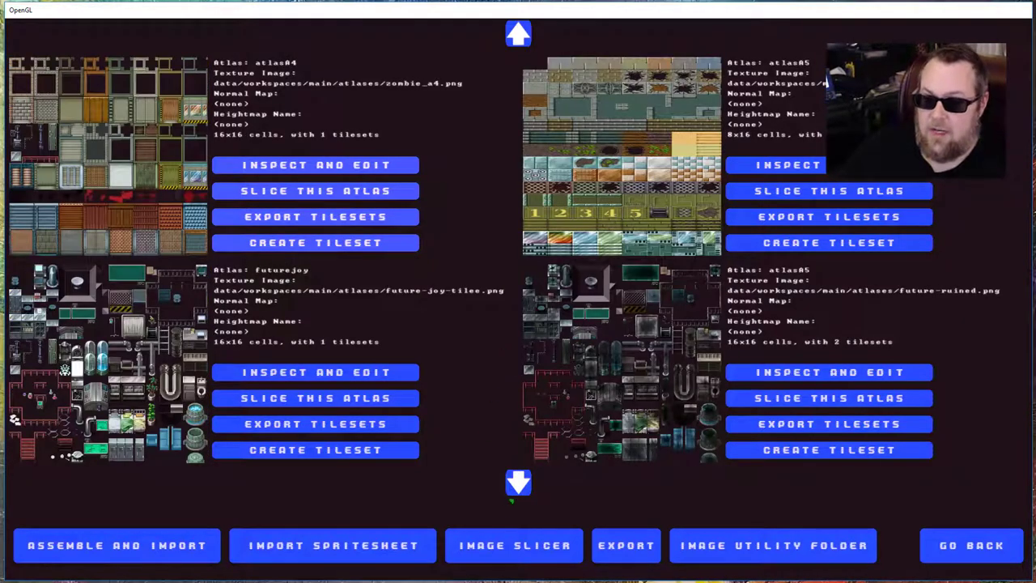
click(516, 489)
click(516, 488)
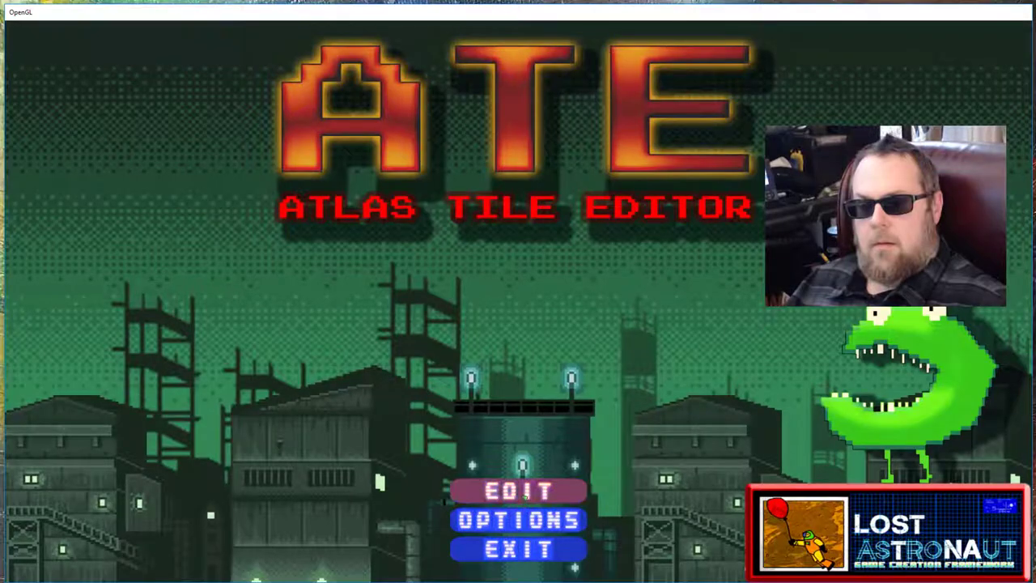
Load the test3 workspace from the title screen and open its Atlas Library
click(522, 494)
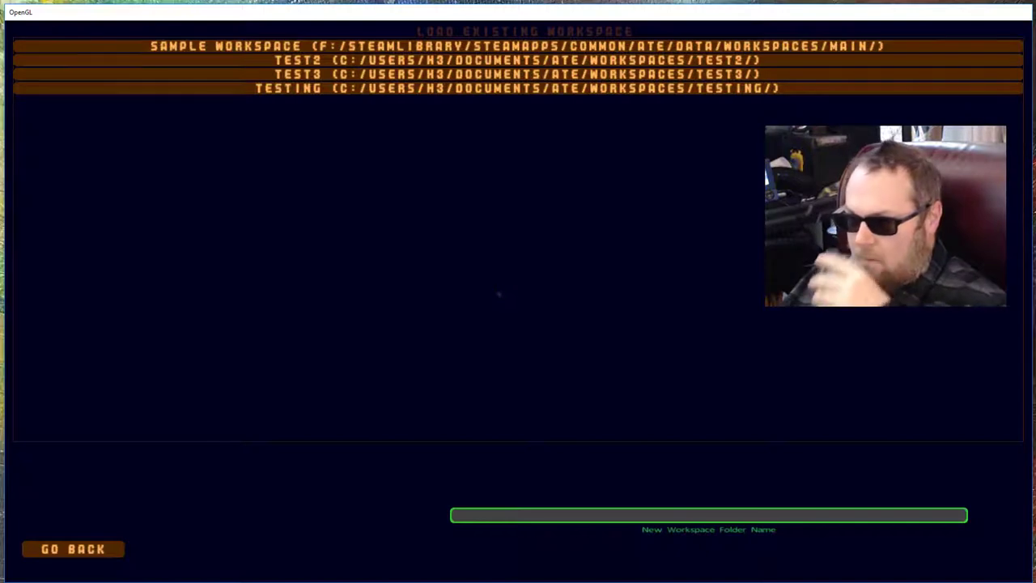
click(579, 75)
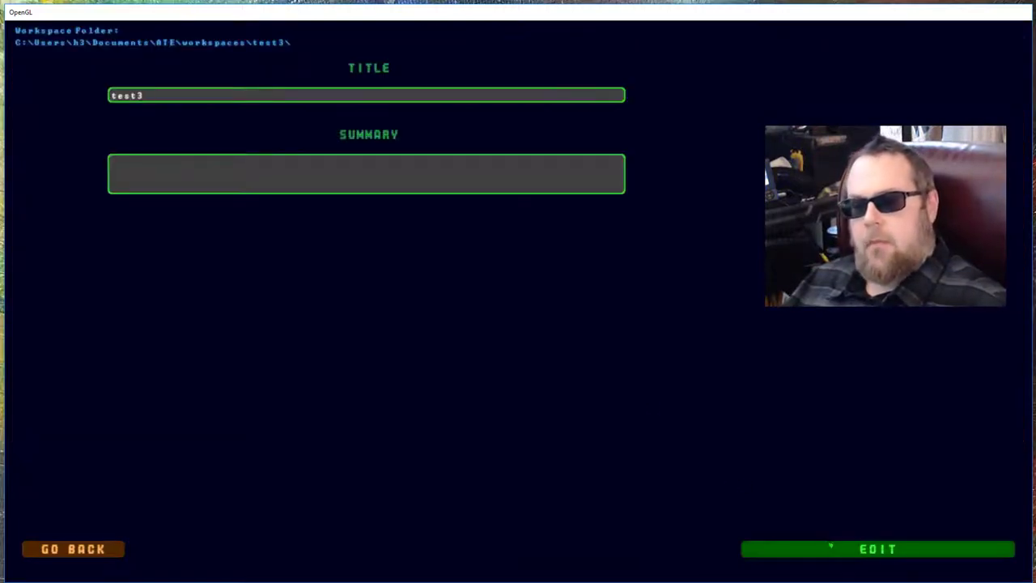
click(819, 548)
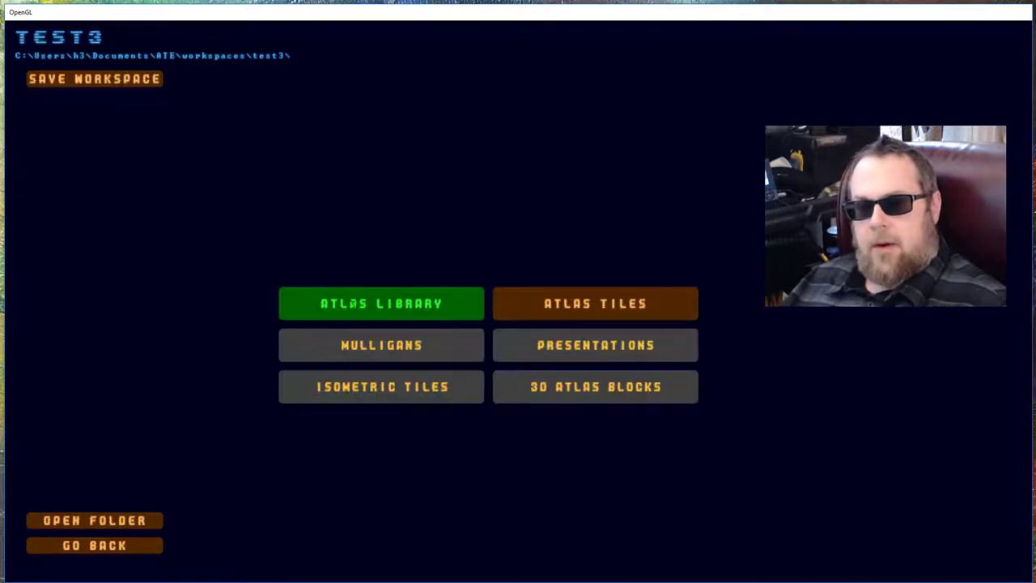
click(353, 304)
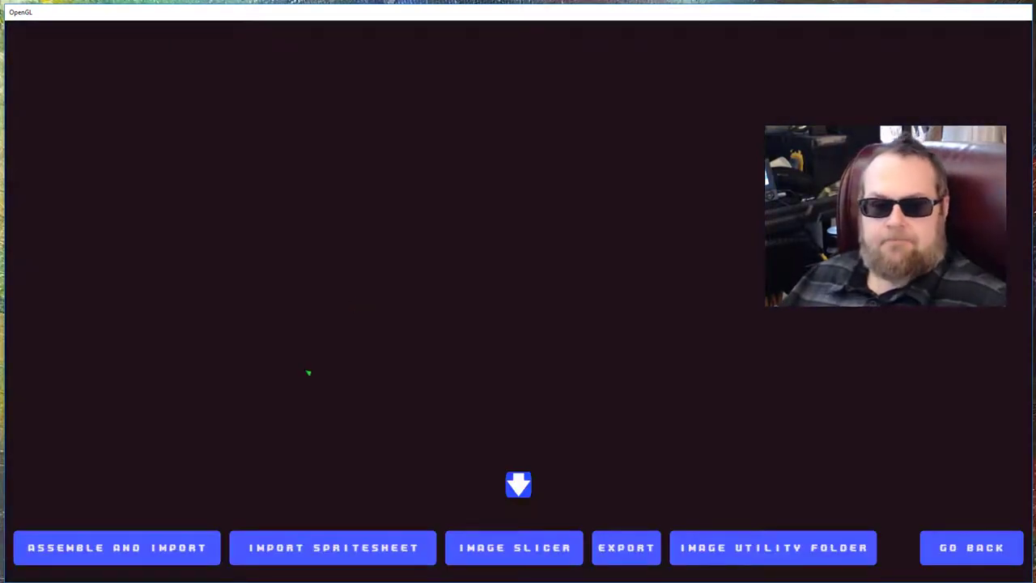
Start assembling a new atlas and import all image files from the myoutput folder on the Desktop
click(192, 531)
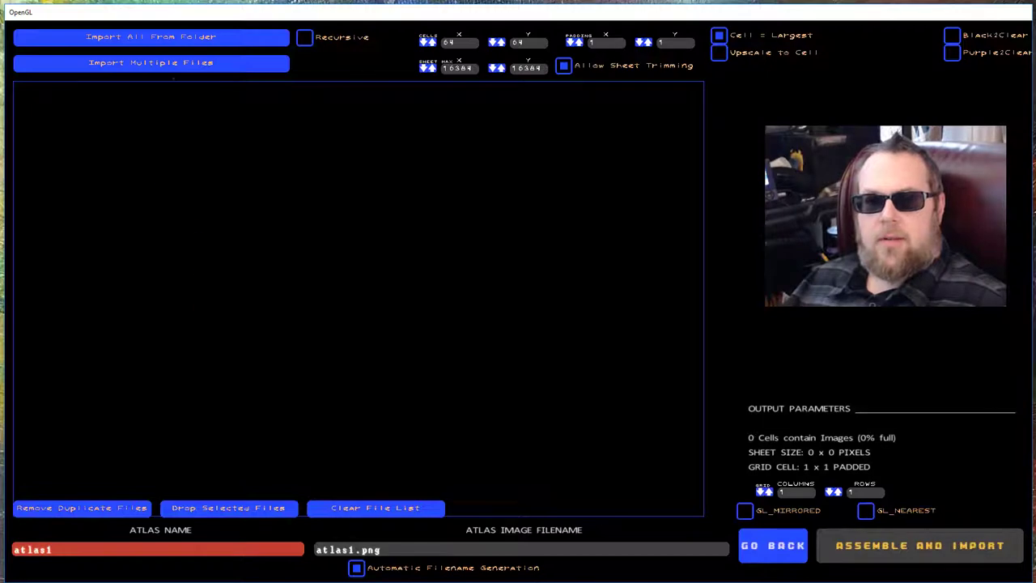
click(175, 70)
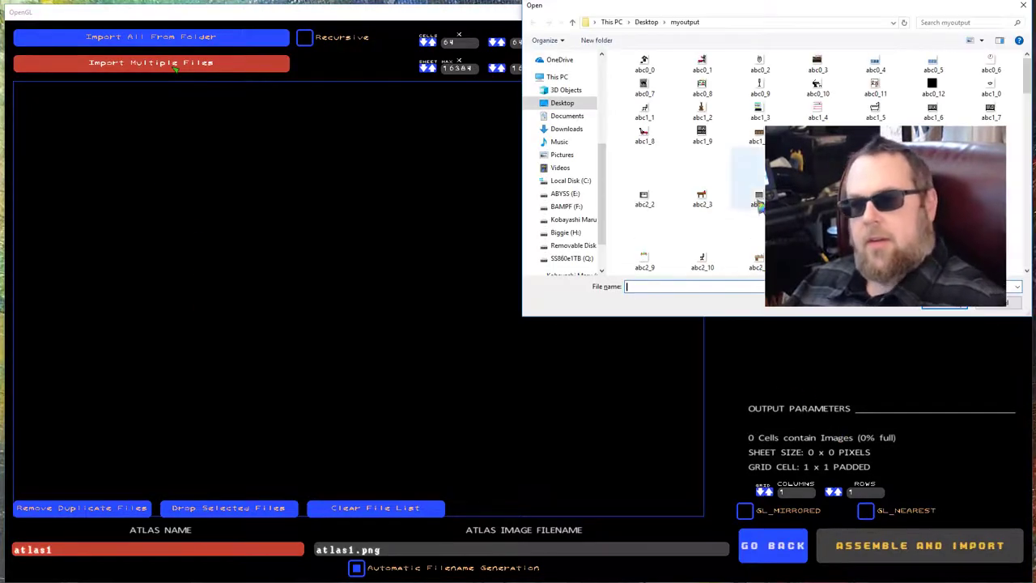
key(ctrl+a)
key(Return)
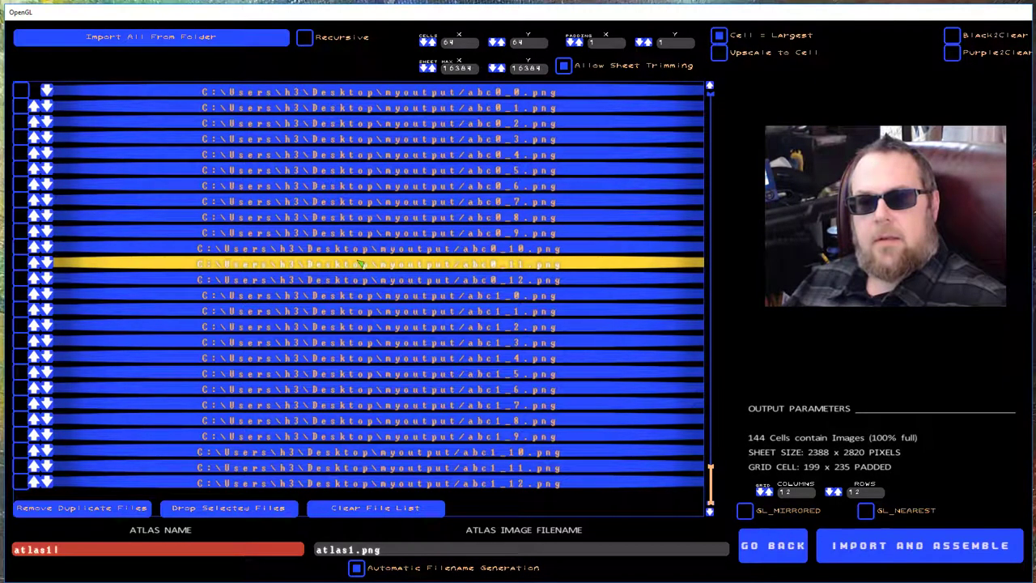
Drop the last image in the import list, the file whose name starts with estast
scroll(360, 263, down, 1)
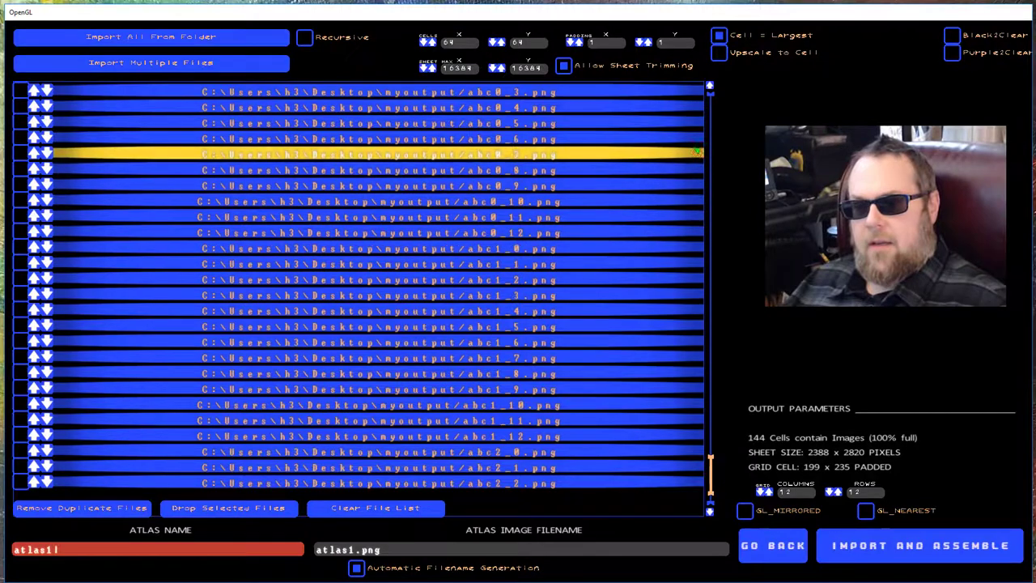
drag(712, 107, 712, 94)
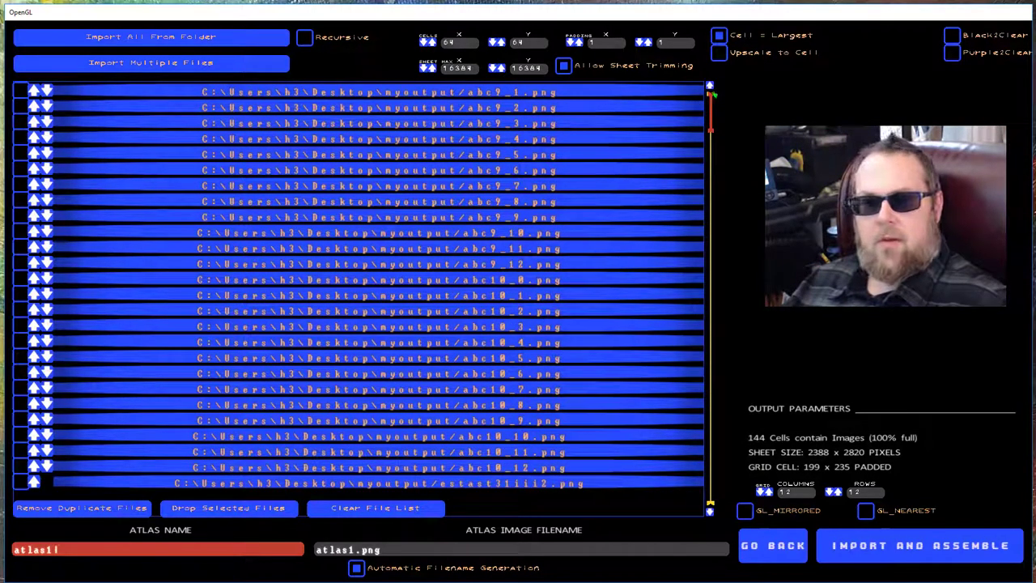
scroll(712, 95, up, 2)
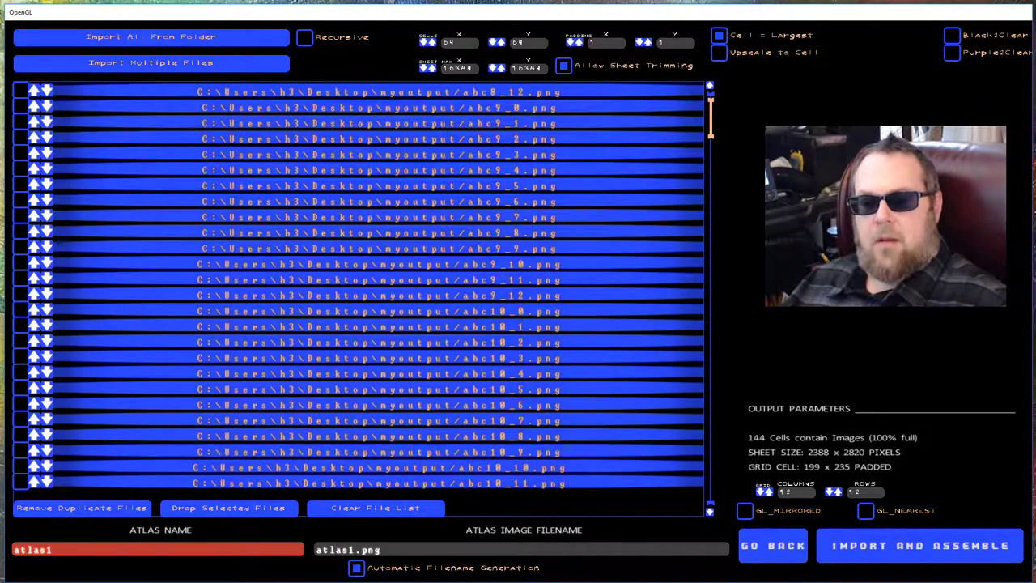
scroll(562, 433, down, 2)
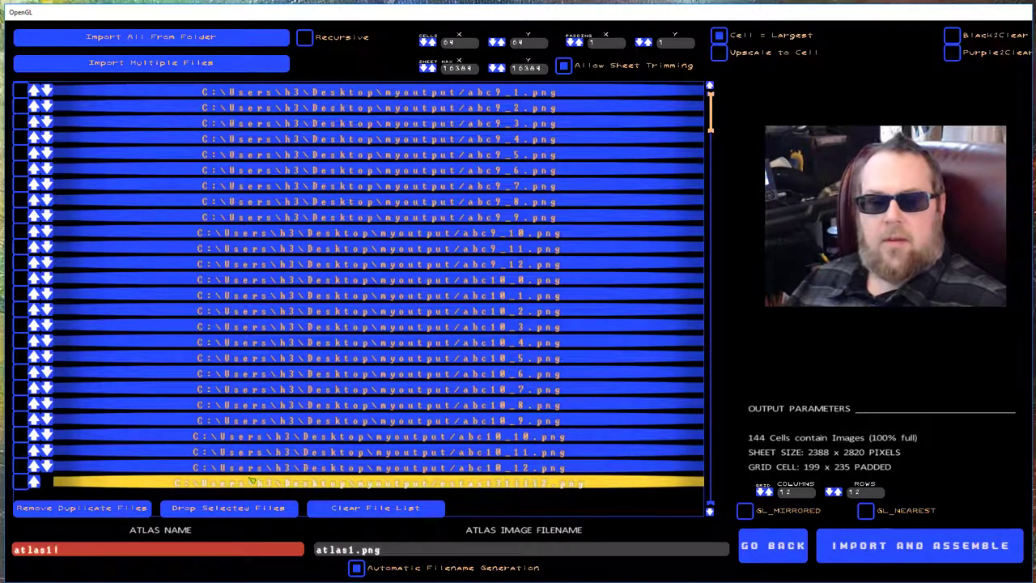
click(20, 482)
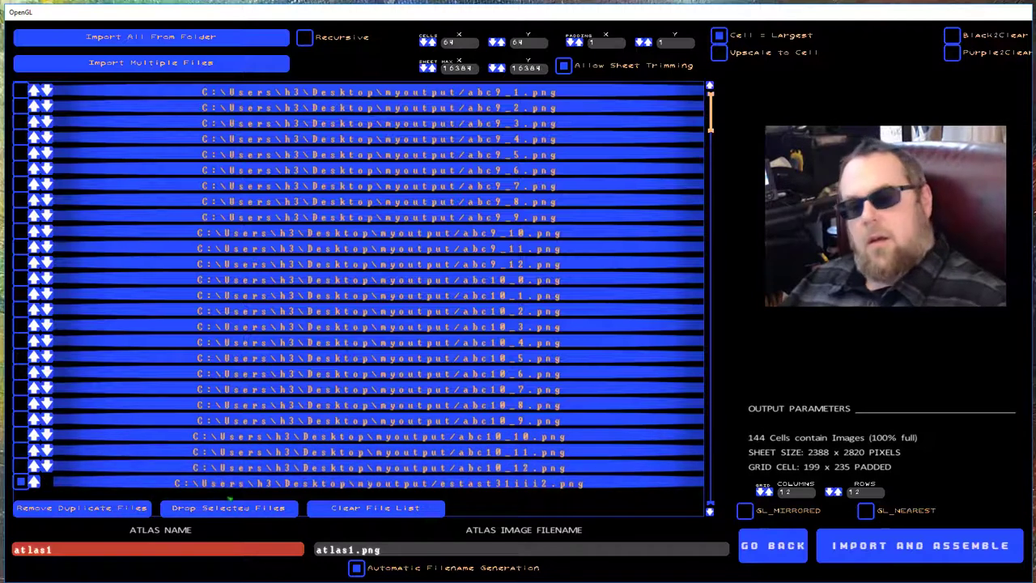
click(241, 510)
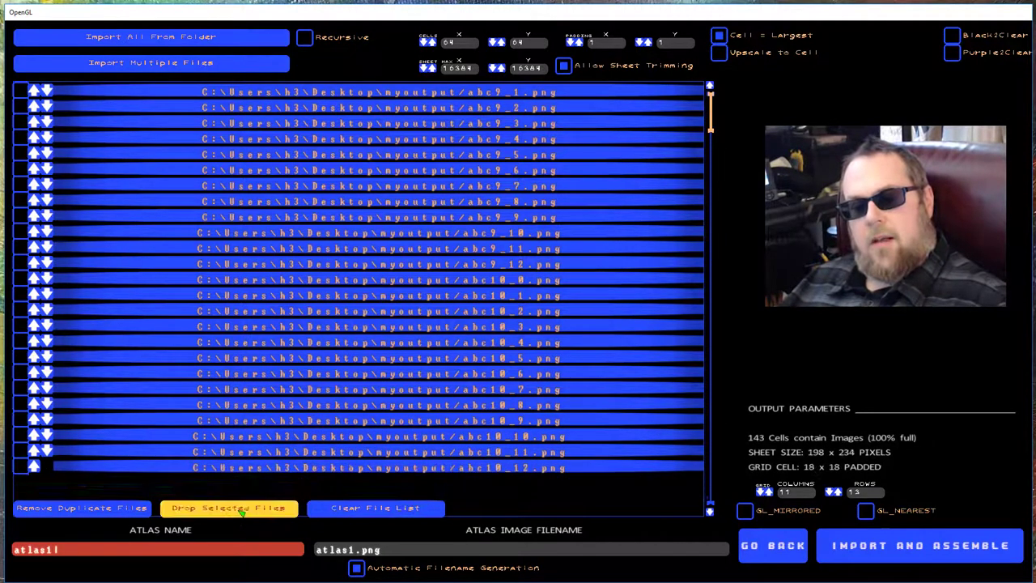
Assemble the listed images into an atlas named atlas1 with filename atlas1.png and accept the preview for import
click(356, 549)
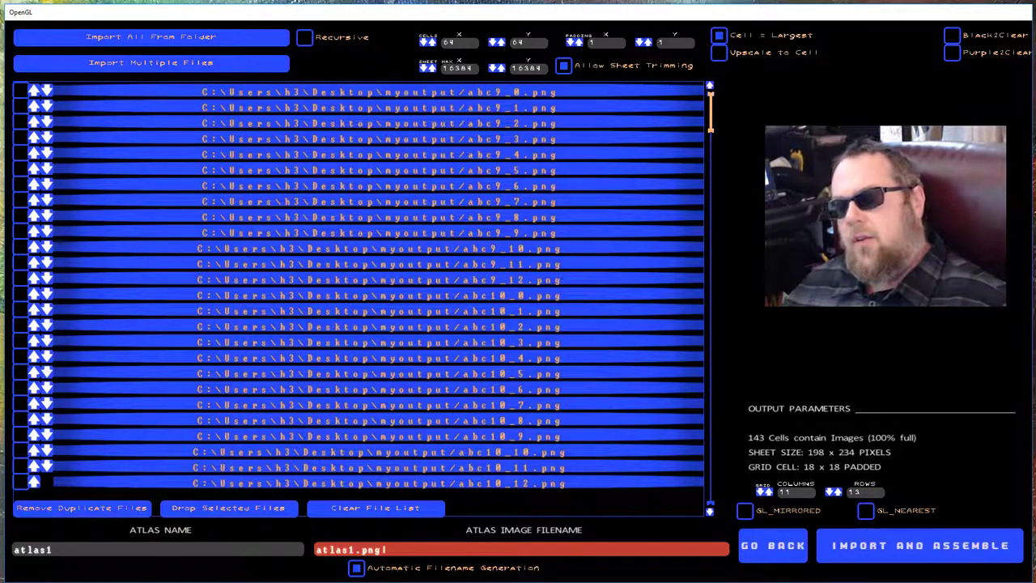
click(832, 536)
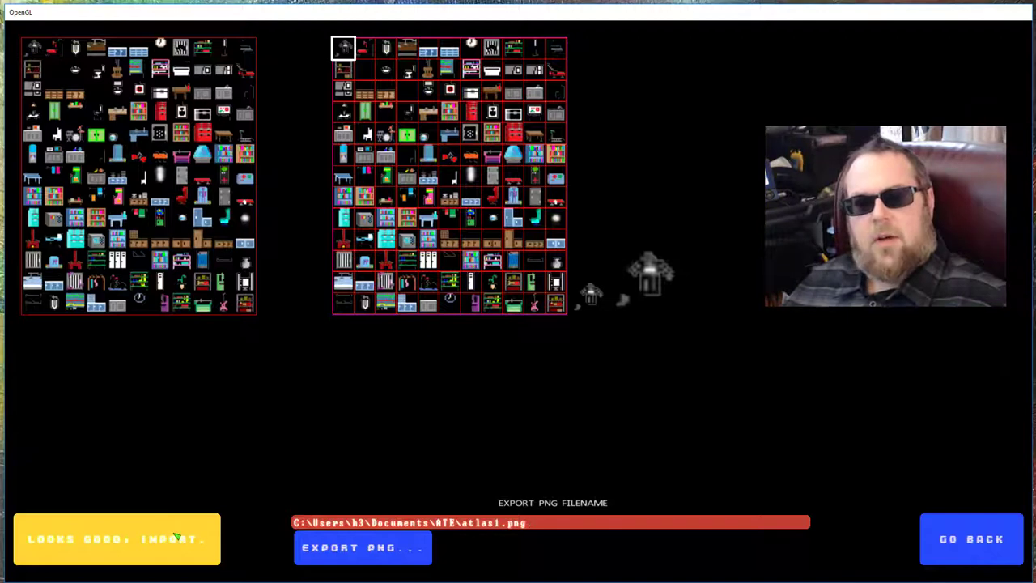
click(176, 536)
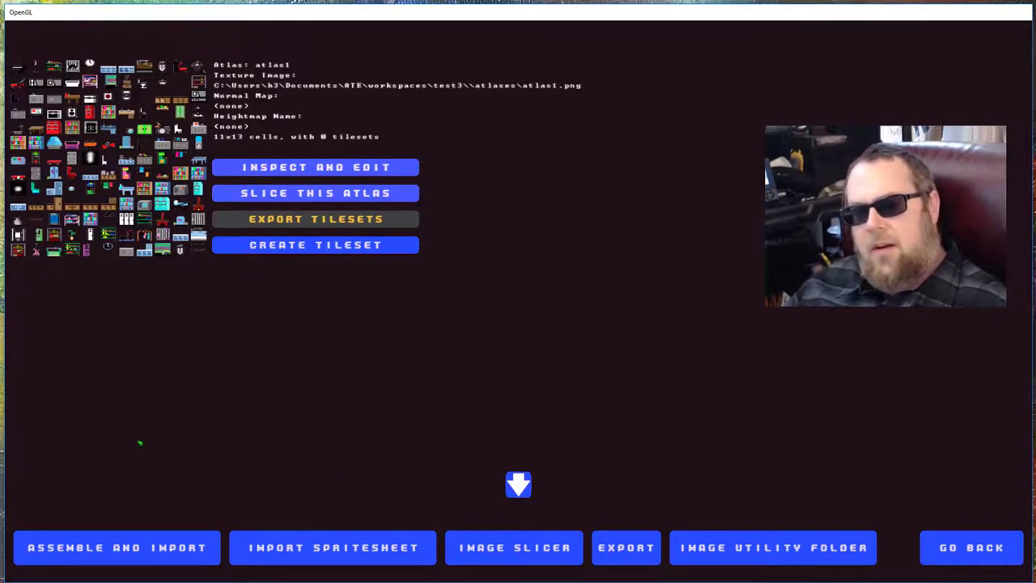
Start a spritesheet import and choose the abc image from the ATE folder in Documents as its source
click(317, 551)
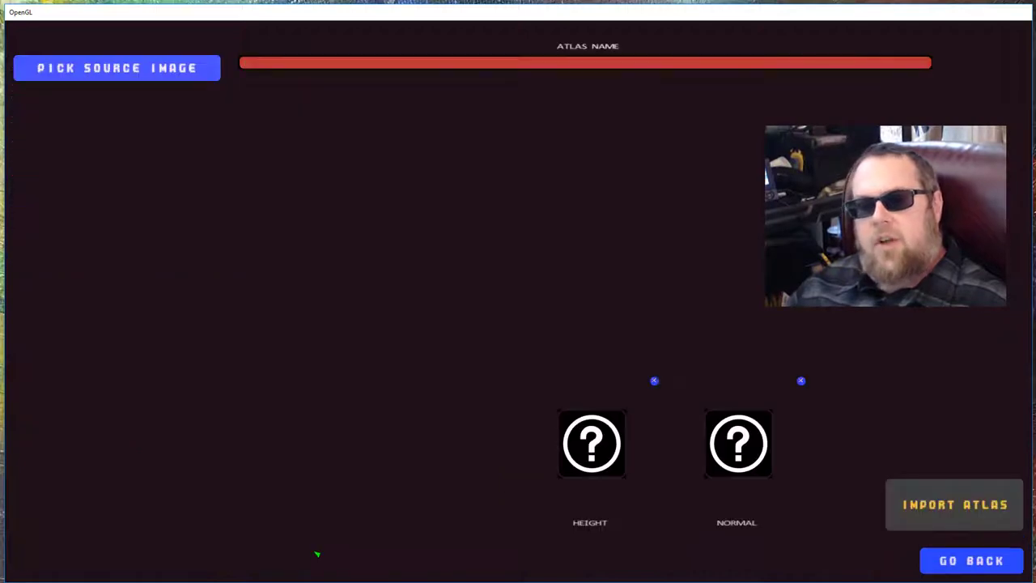
click(164, 79)
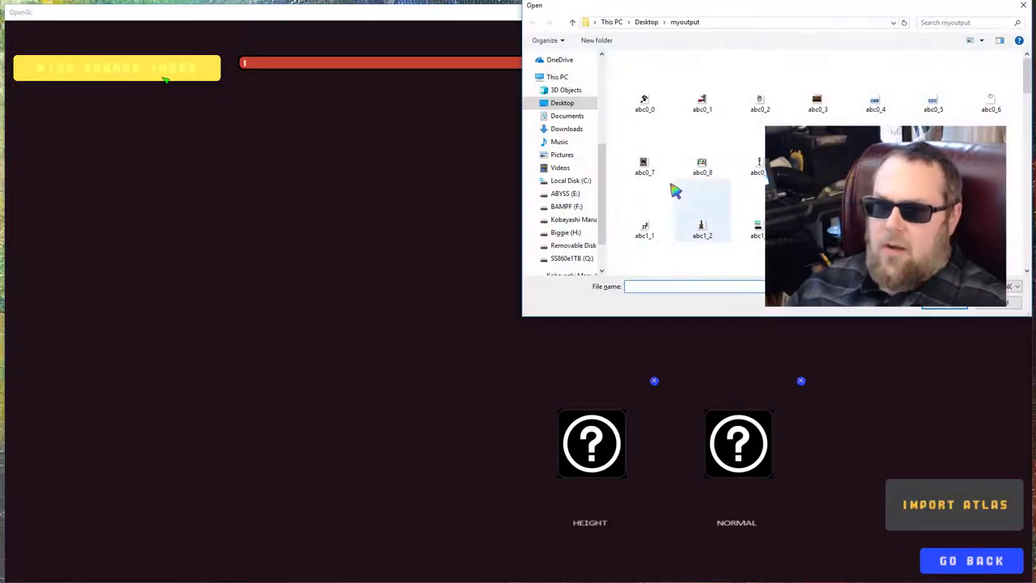
click(571, 118)
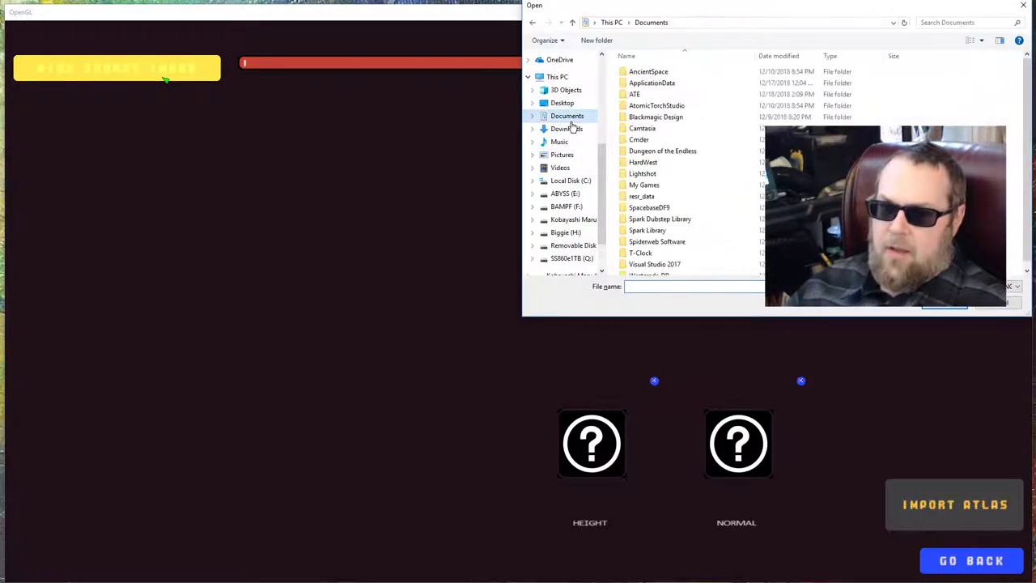
double_click(638, 96)
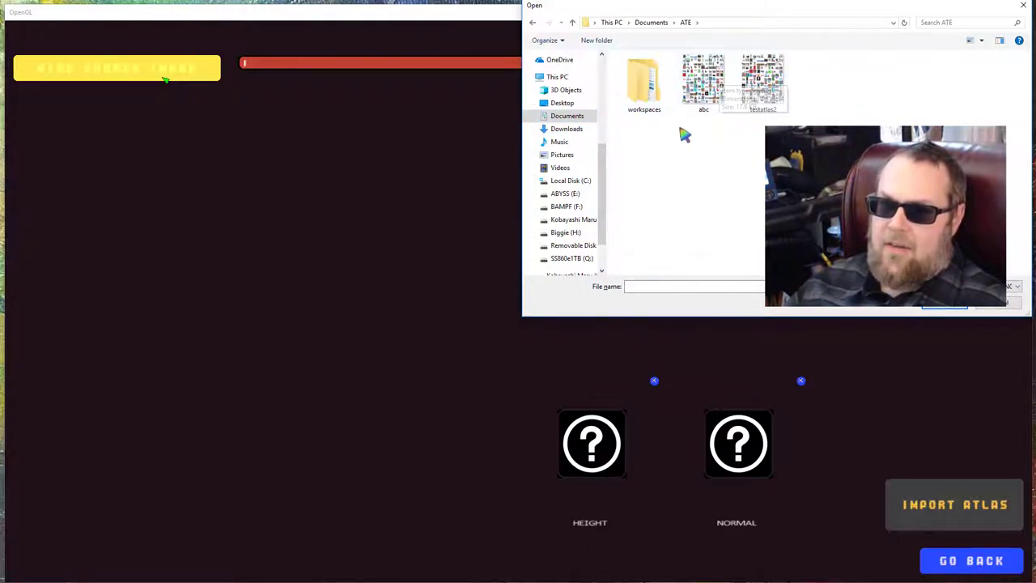
double_click(713, 103)
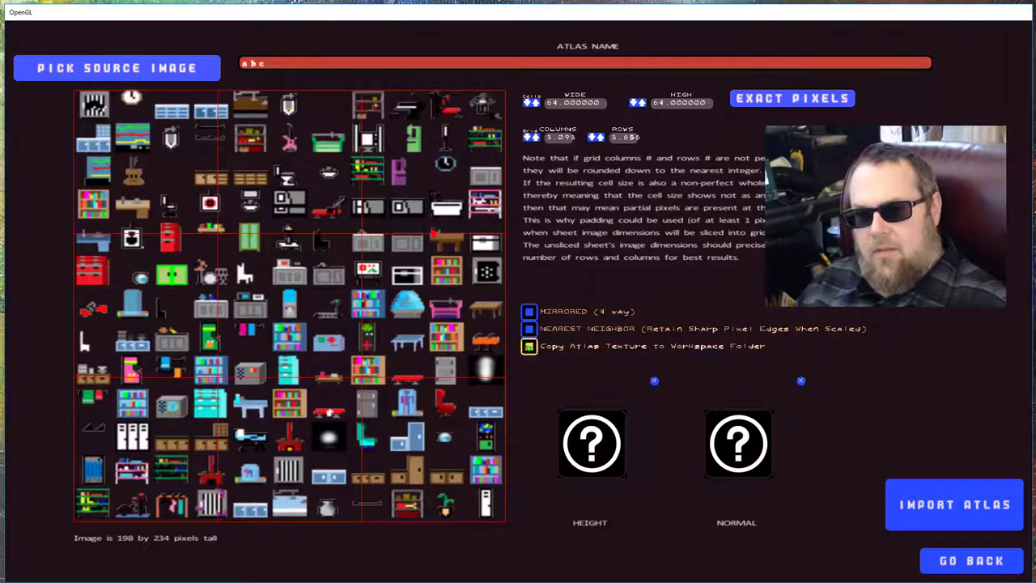
Set the spritesheet's grid to 11 columns
click(534, 137)
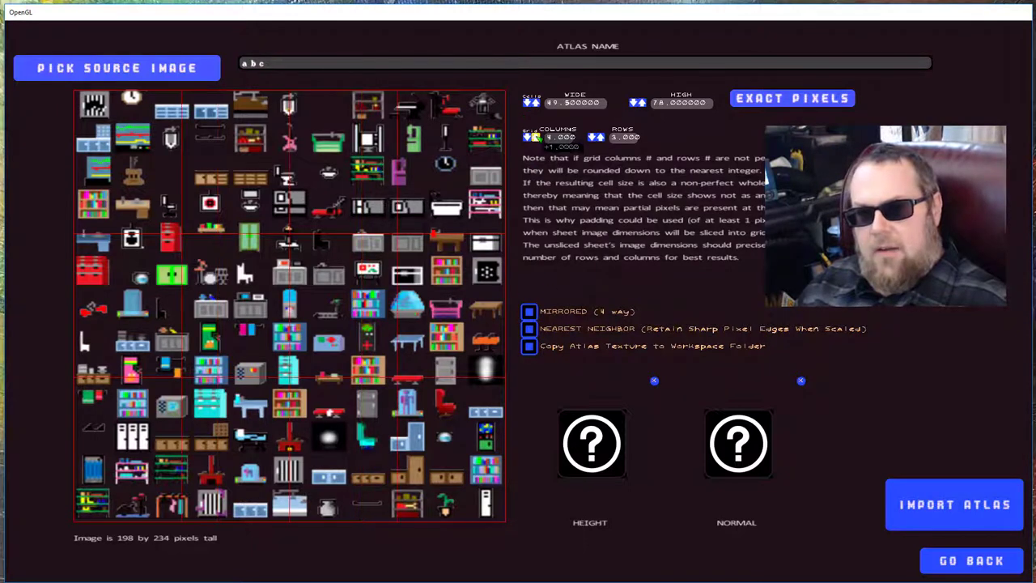
click(534, 136)
click(534, 137)
click(534, 137)
click(534, 136)
click(534, 137)
click(534, 137)
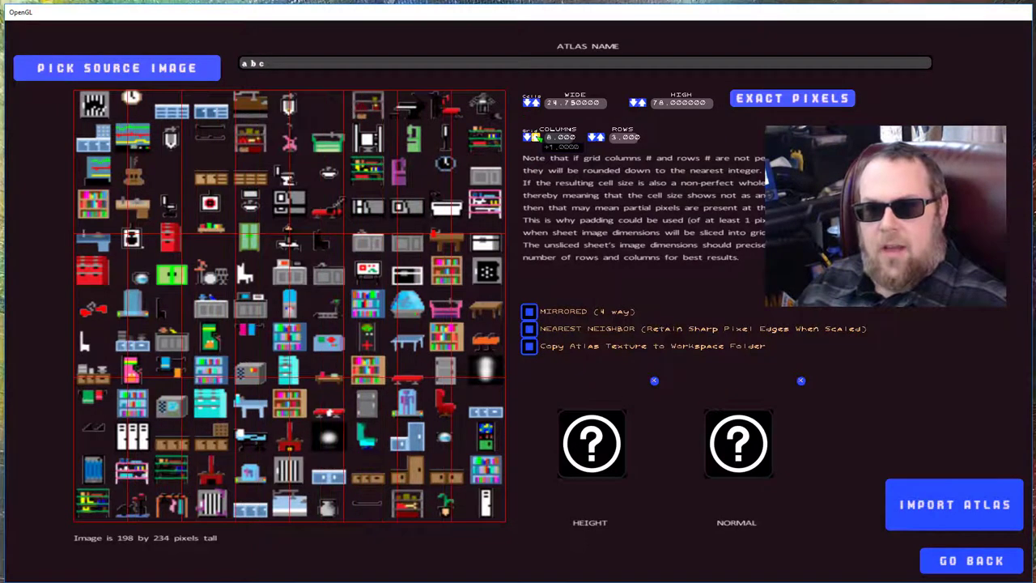
click(534, 136)
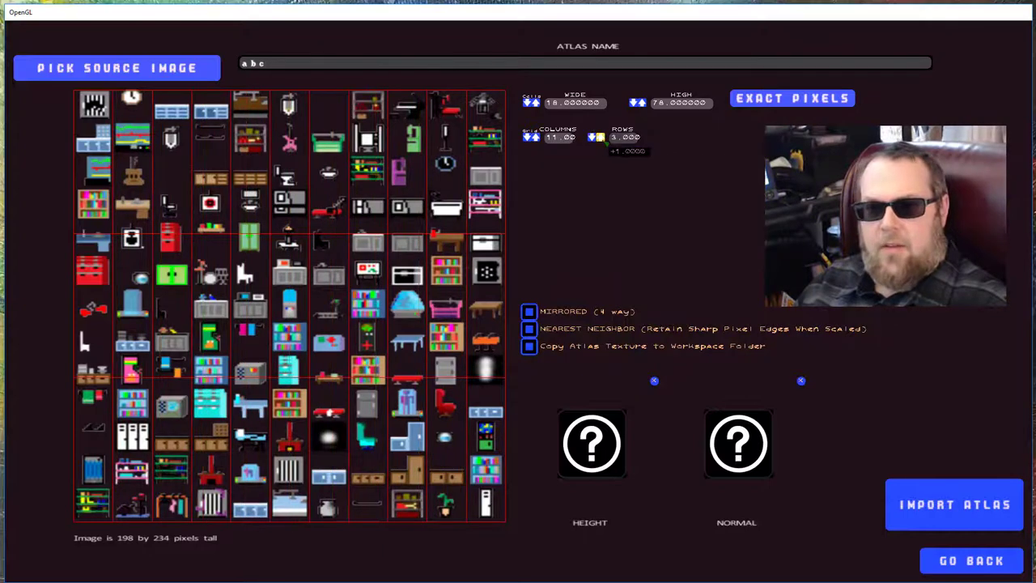
Set the spritesheet's grid to 13 rows and import it as the atlas abc
click(596, 137)
click(597, 137)
click(597, 137)
click(596, 137)
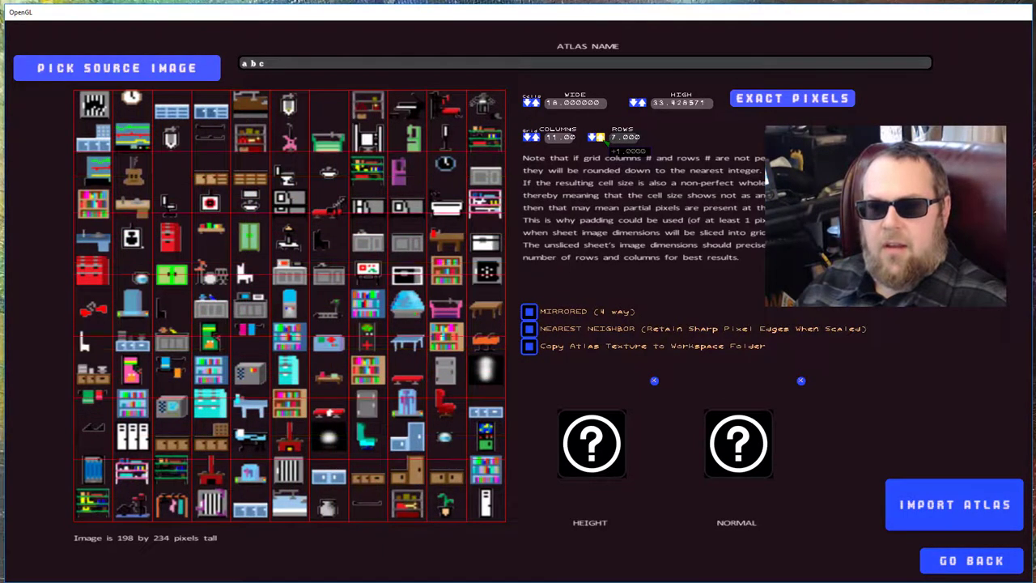
click(596, 136)
click(597, 137)
click(597, 137)
click(597, 137)
click(596, 137)
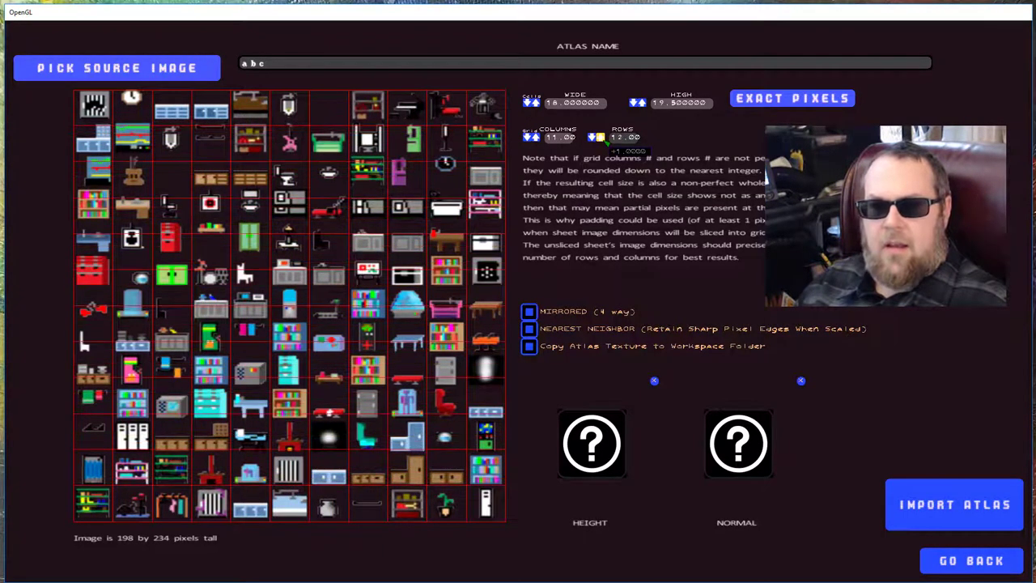
click(597, 136)
click(598, 63)
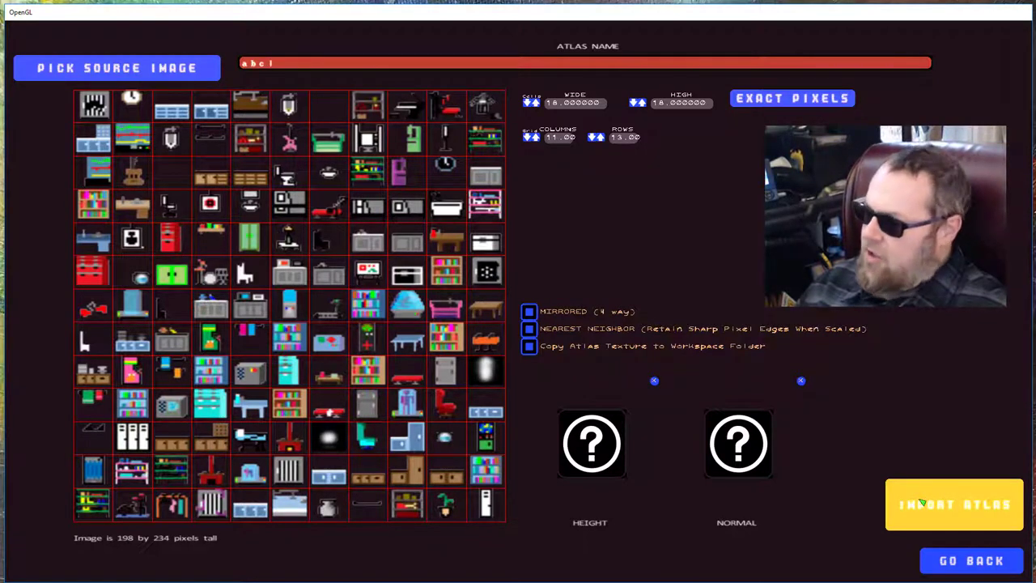
click(970, 526)
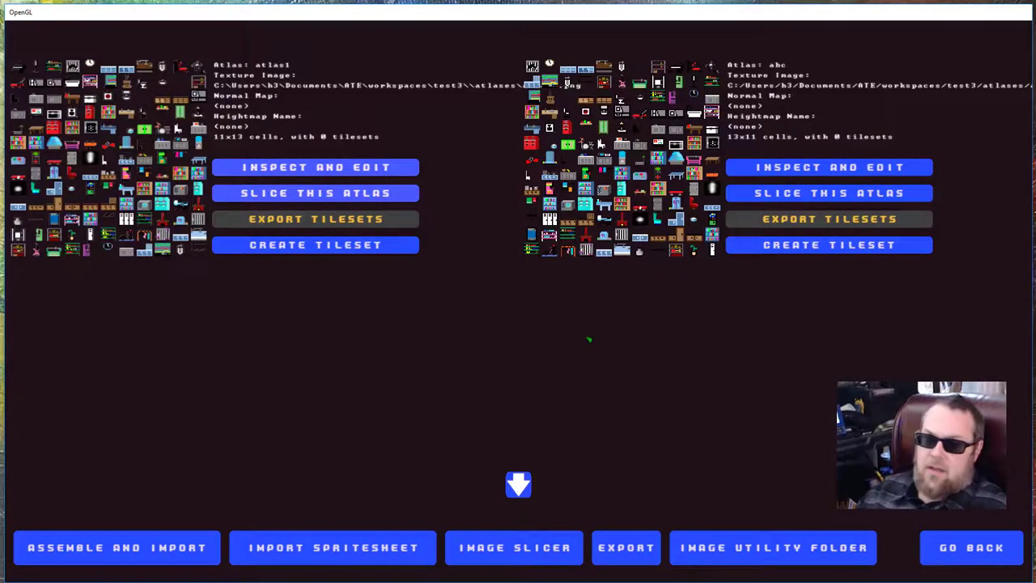
Create a tileset for the abc atlas and set its reference name to firsttileset
click(764, 250)
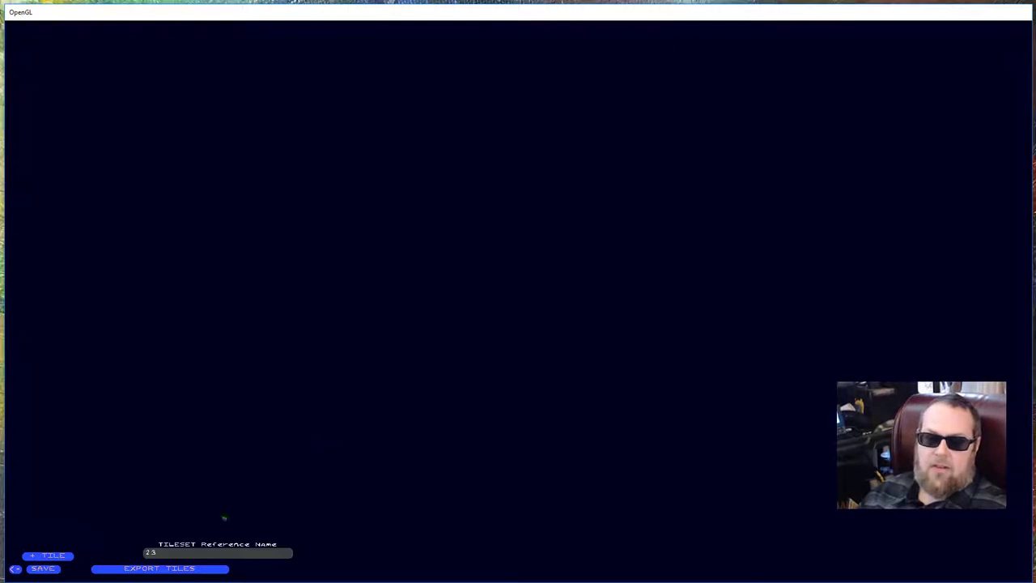
click(210, 552)
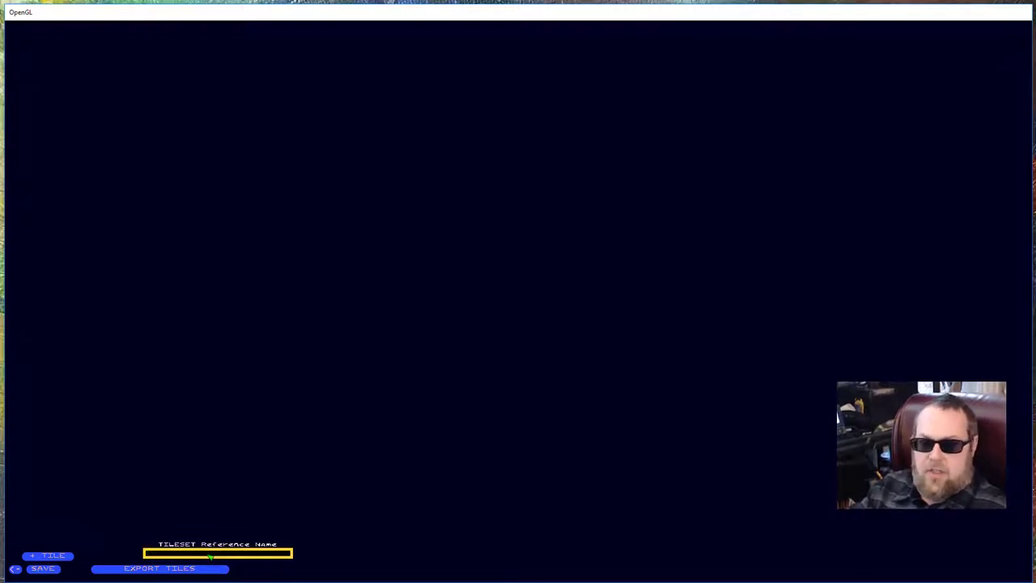
text(testtil)
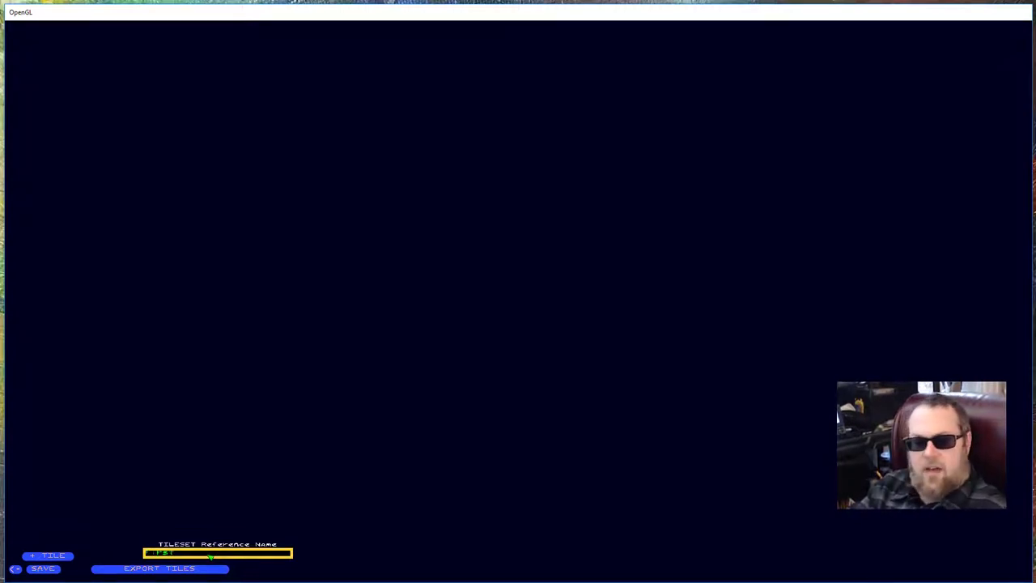
text(eset)
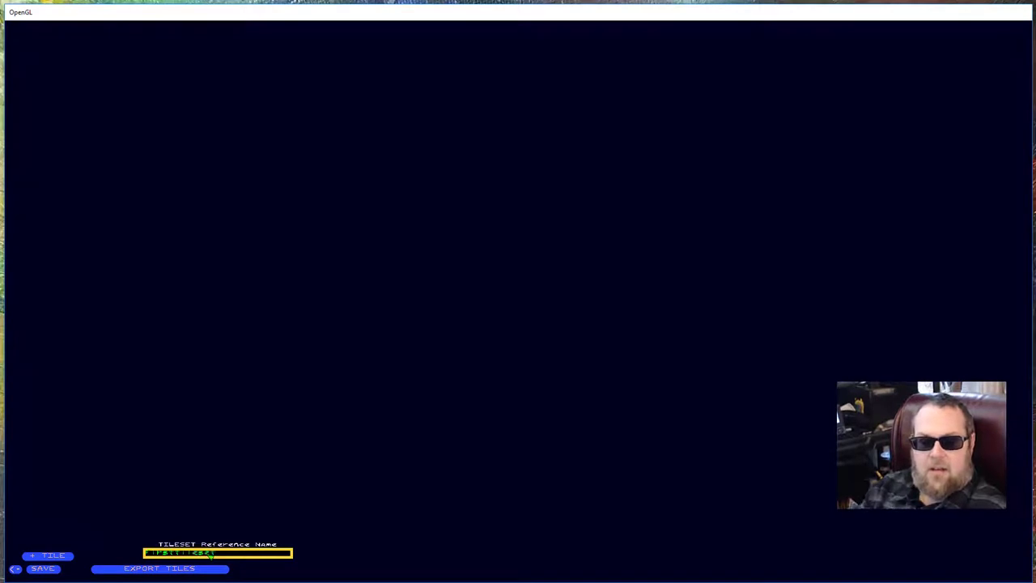
key(BackSpace)
key(BackSpace)
key(BackSpace)
key(BackSpace)
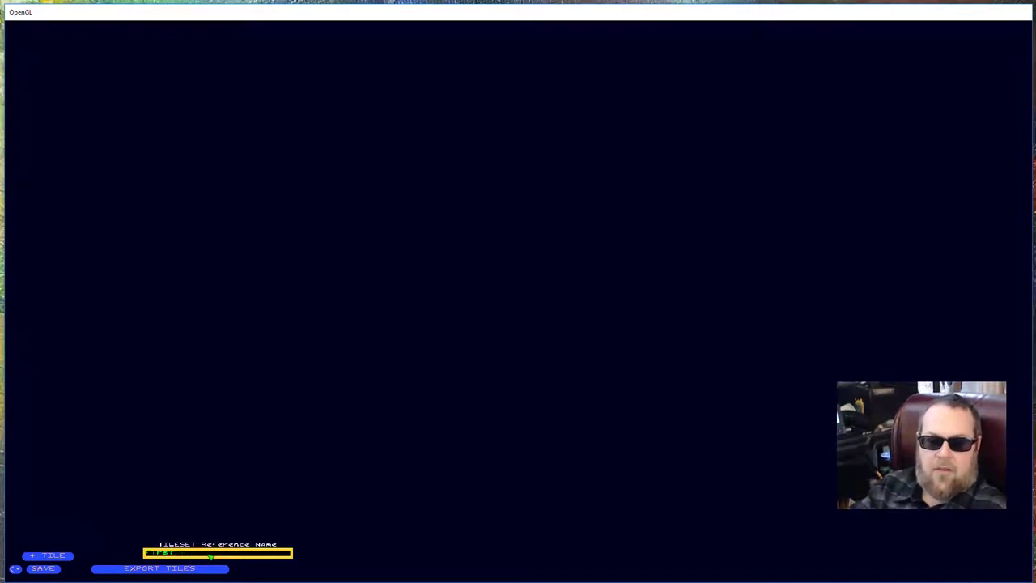
text(iles)
key(BackSpace)
key(BackSpace)
key(BackSpace)
key(BackSpace)
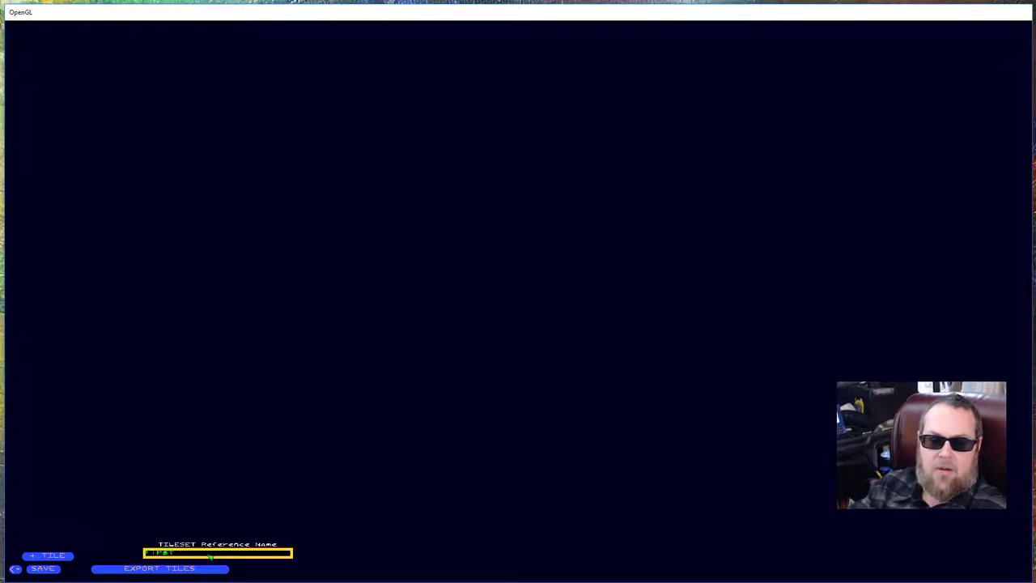
text(set)
key(Return)
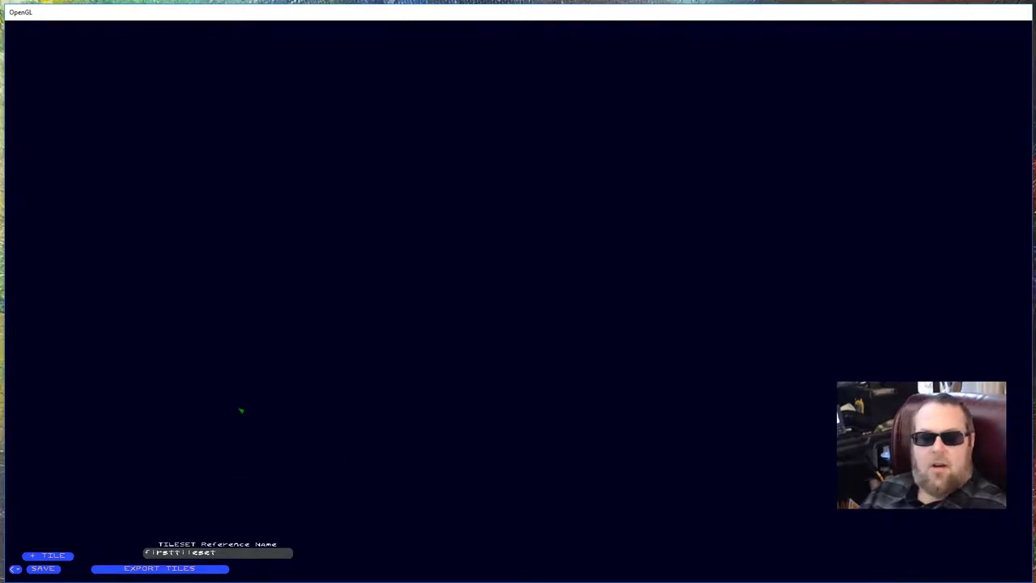
click(217, 552)
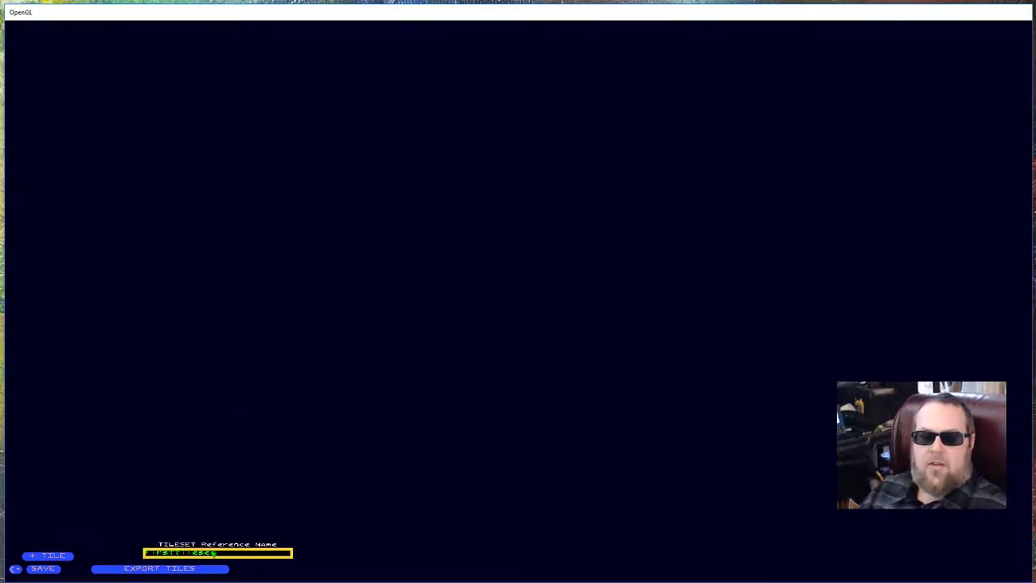
click(137, 458)
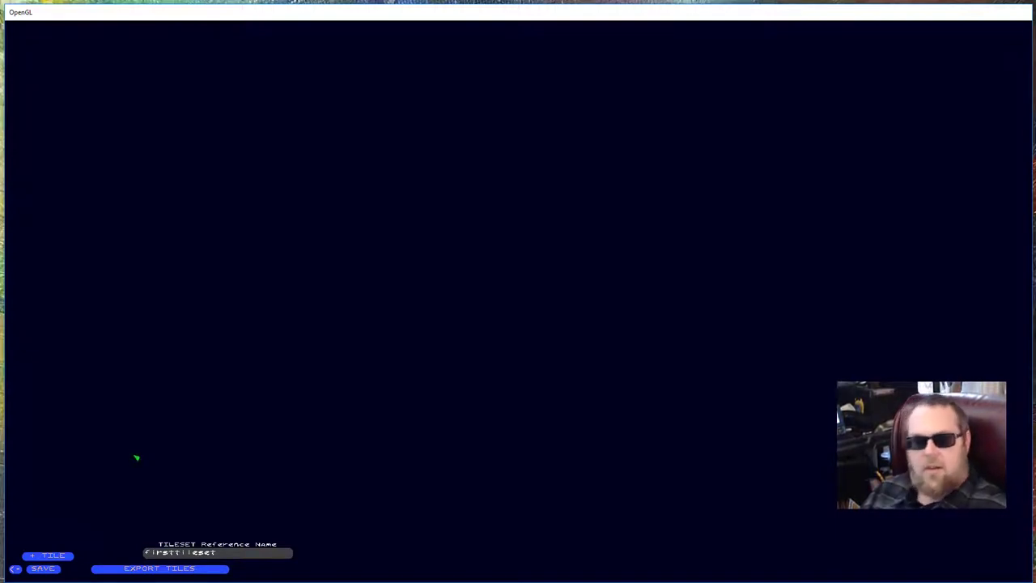
click(193, 555)
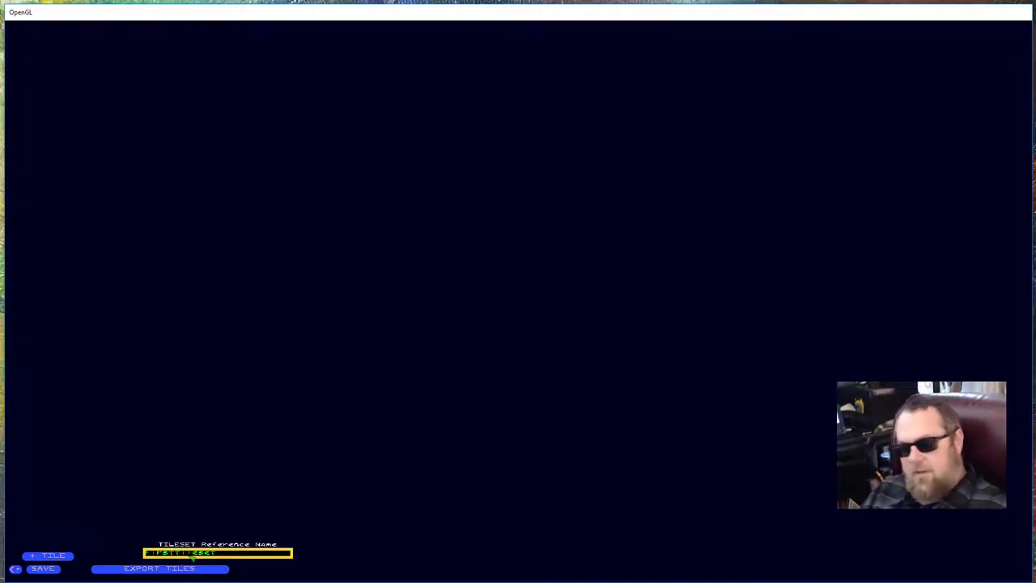
click(212, 535)
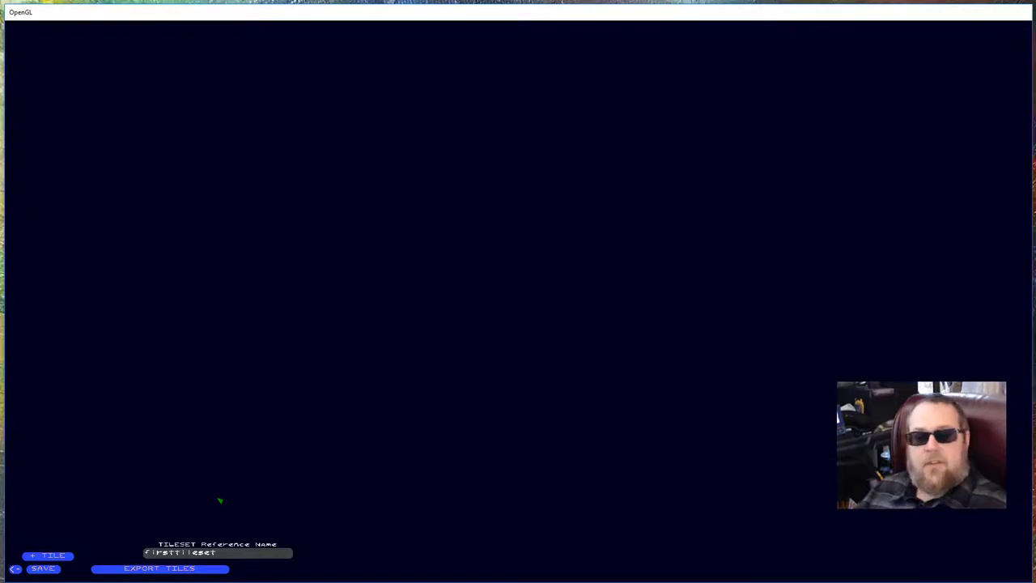
Add a new tile to the tileset and try out several cells in the tile editor's atlas picker
click(48, 556)
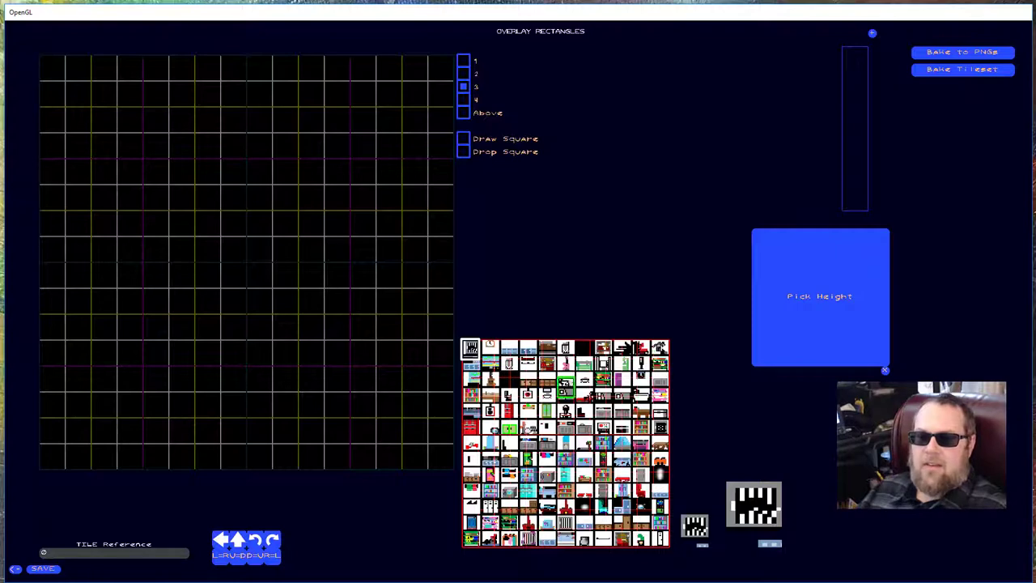
click(471, 426)
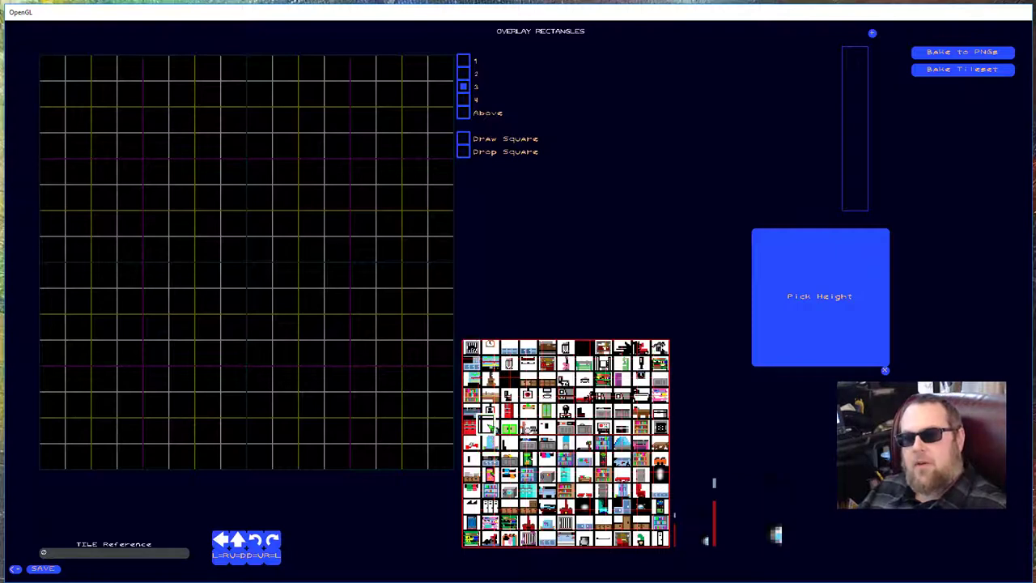
click(534, 445)
click(581, 404)
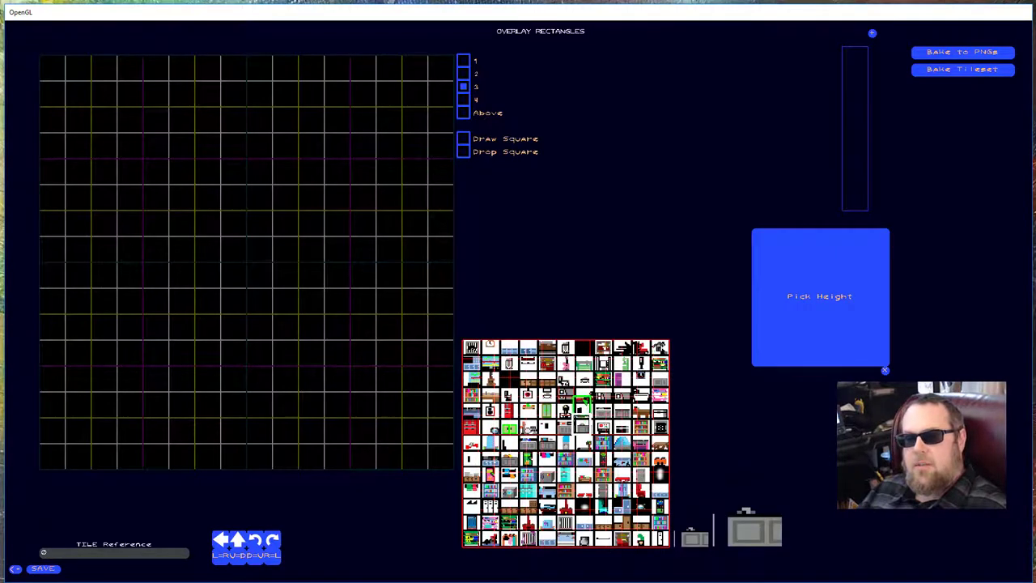
Preview more cell selections in the abc atlas picker, ending with the white locker in the last row's final column
click(613, 386)
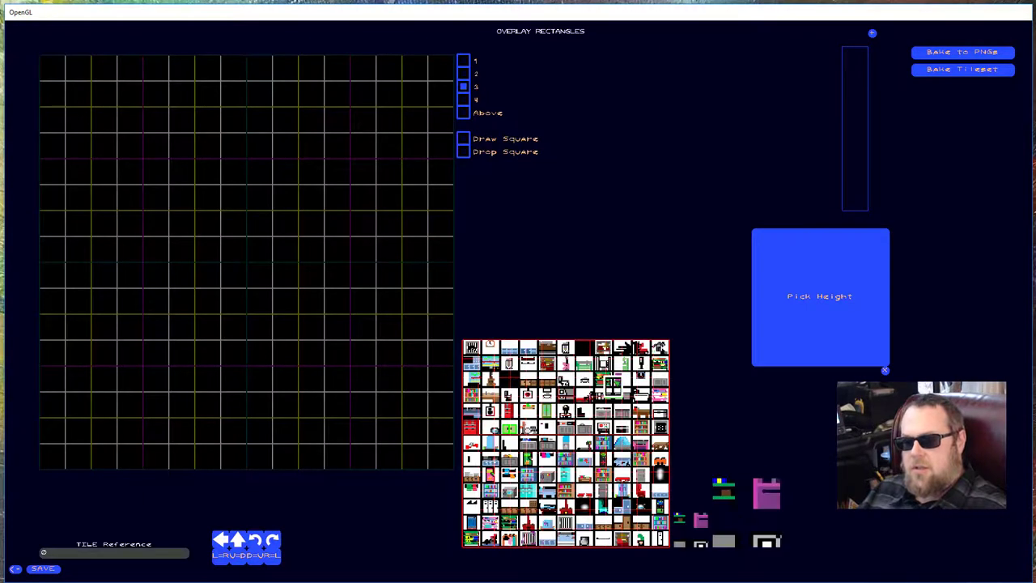
click(643, 461)
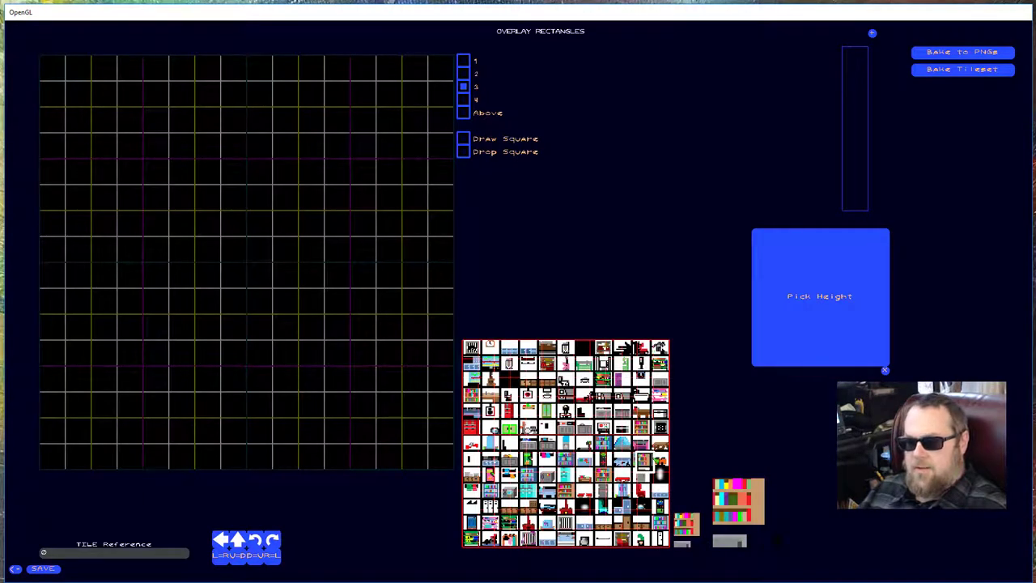
click(627, 479)
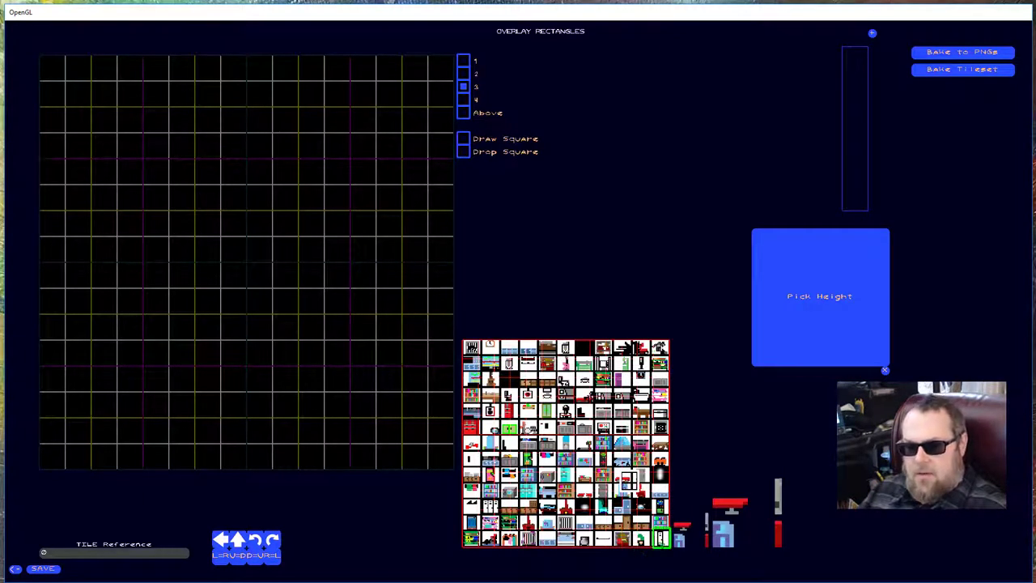
click(661, 536)
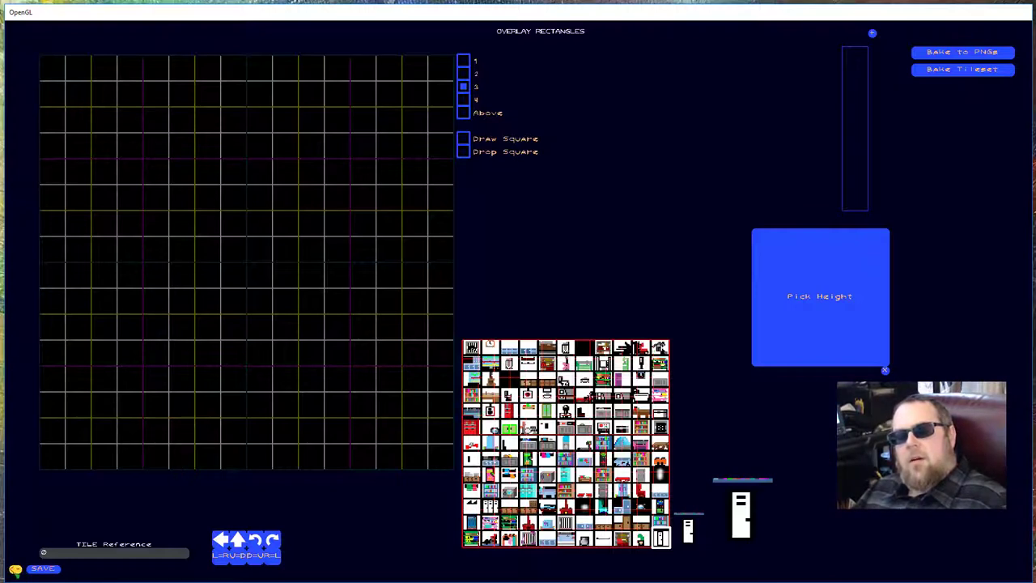
Return to the Atlas Library and inspect the image size and cell grid of the abc and atlas1 atlases
click(15, 569)
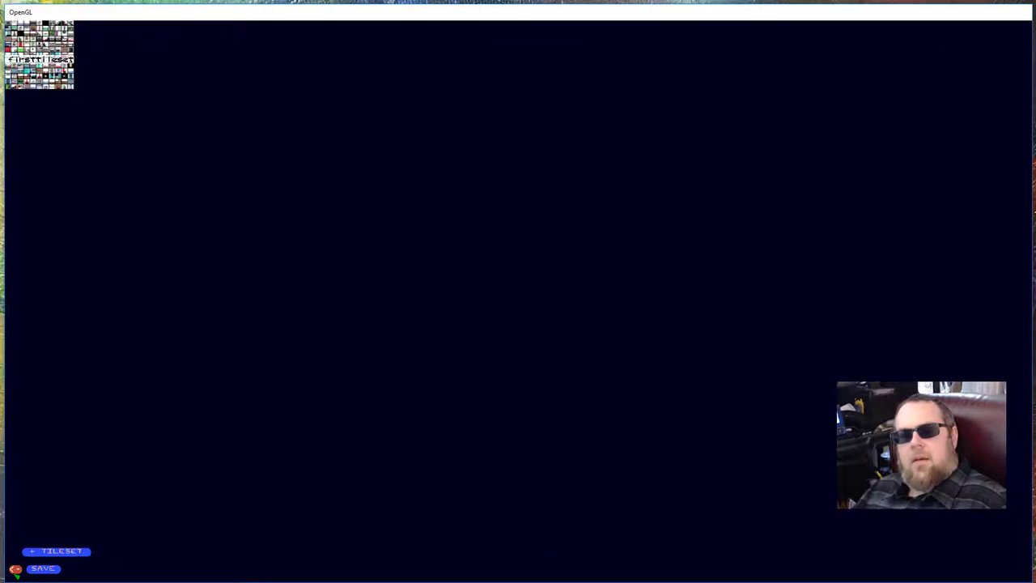
click(16, 571)
click(360, 312)
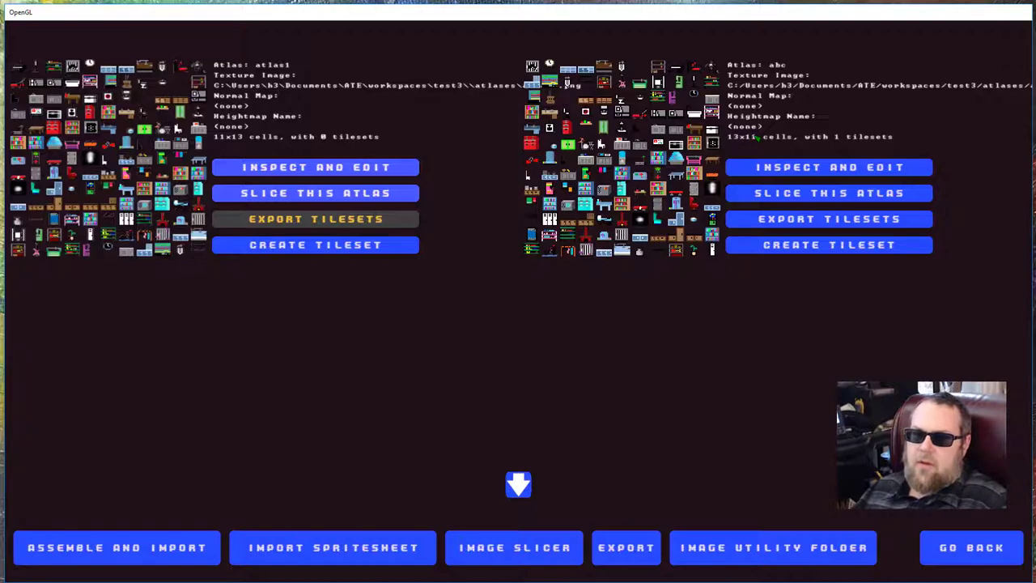
click(763, 167)
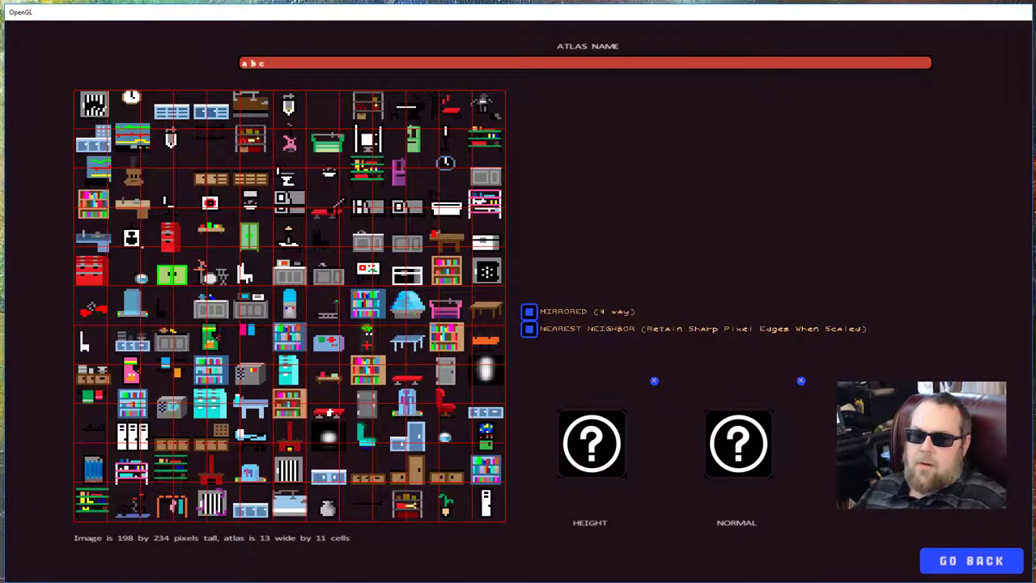
click(971, 560)
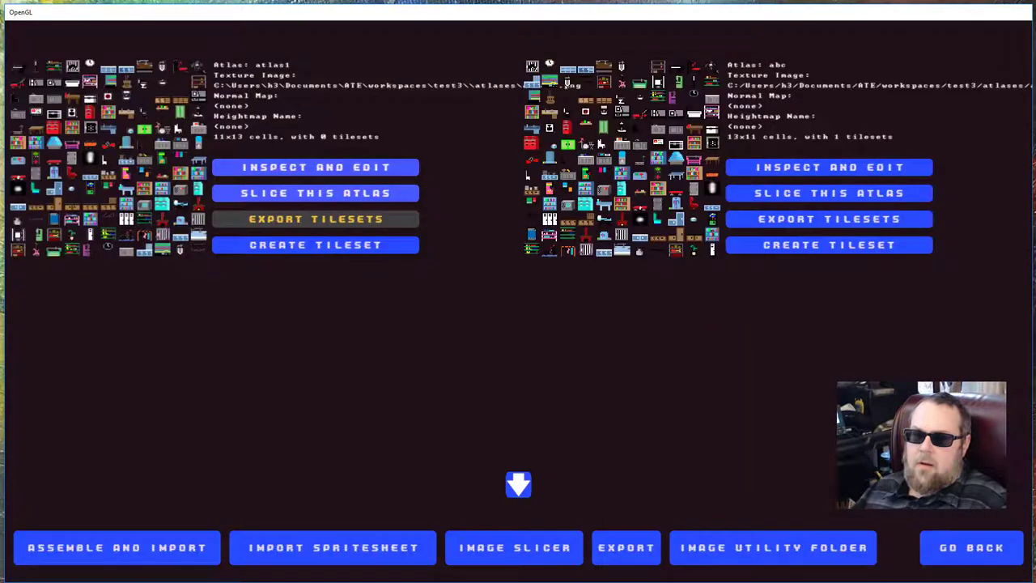
click(827, 168)
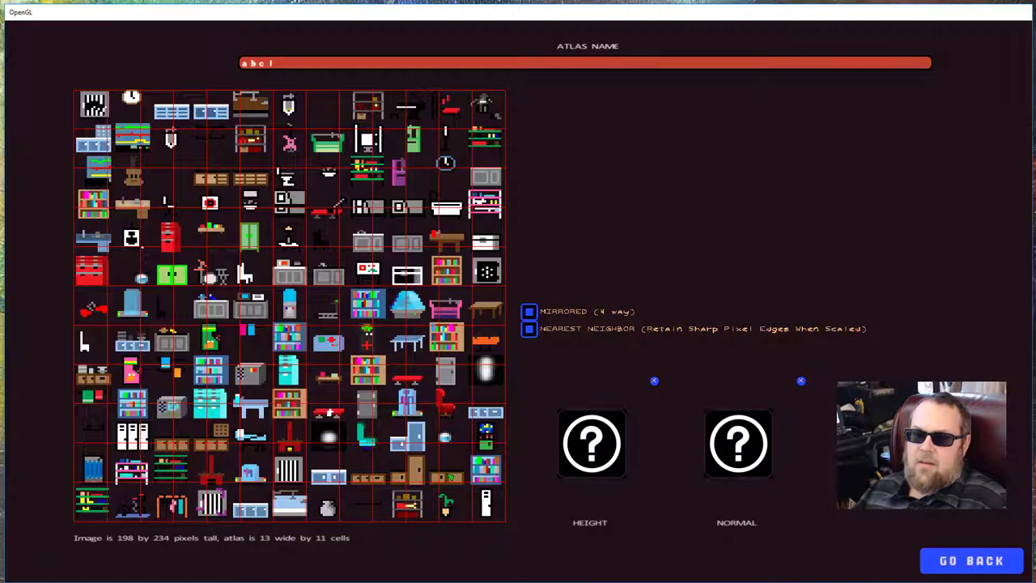
click(964, 564)
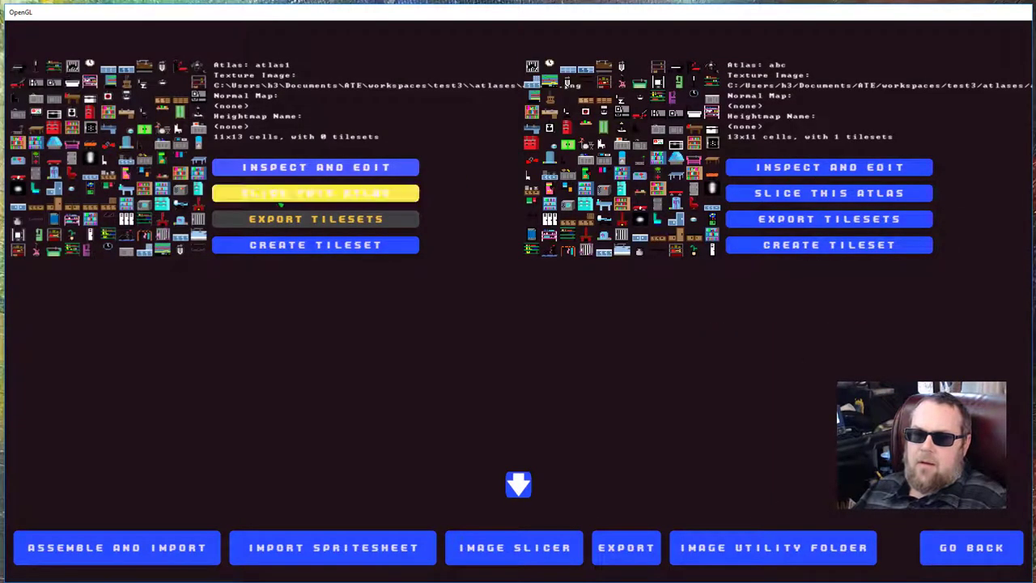
click(270, 167)
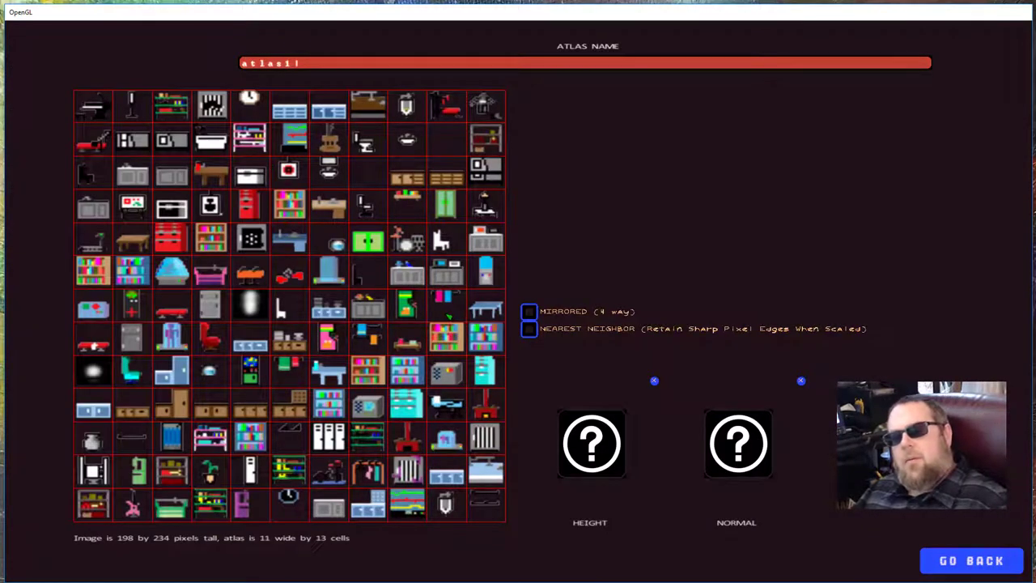
click(937, 560)
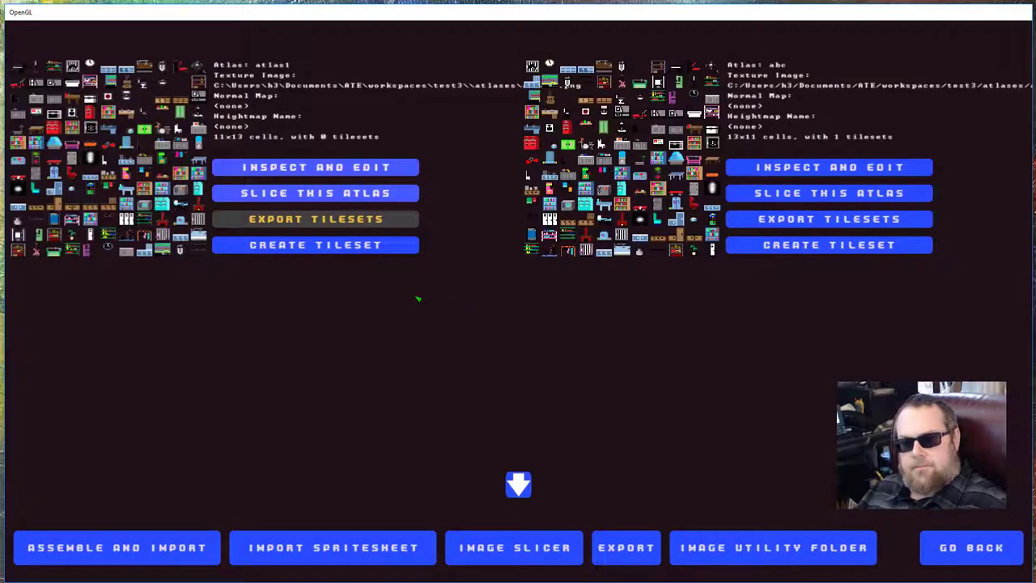
Create a tileset for atlas1 with the reference name myFavoriteTiles1 and add a new tile to it
click(324, 246)
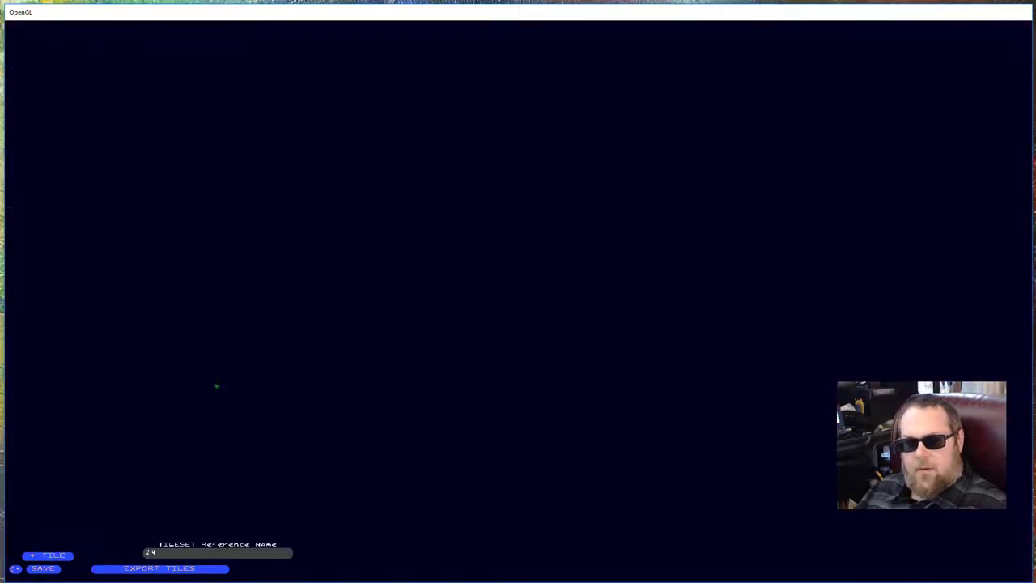
click(192, 555)
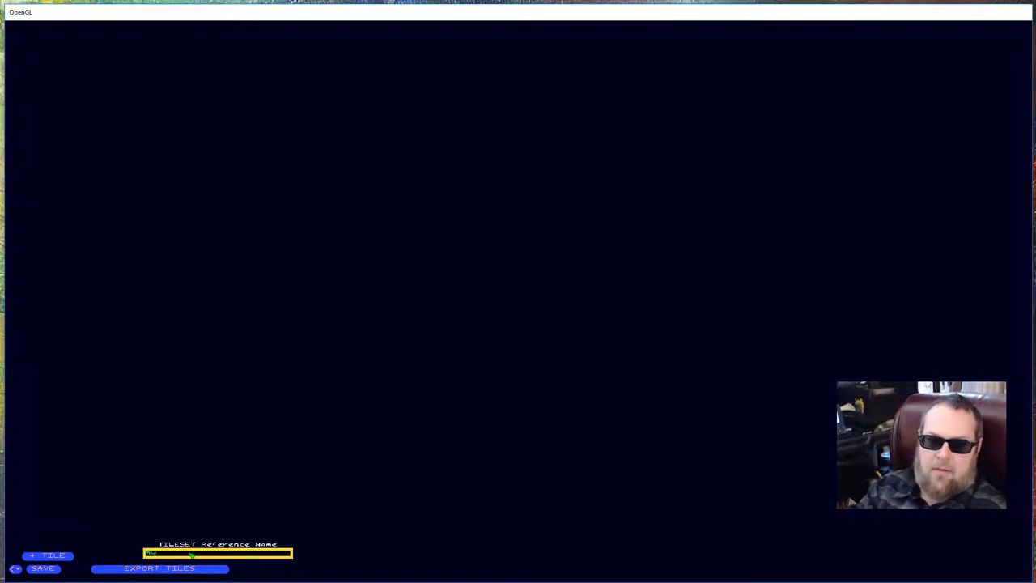
text(Awesome Tiles)
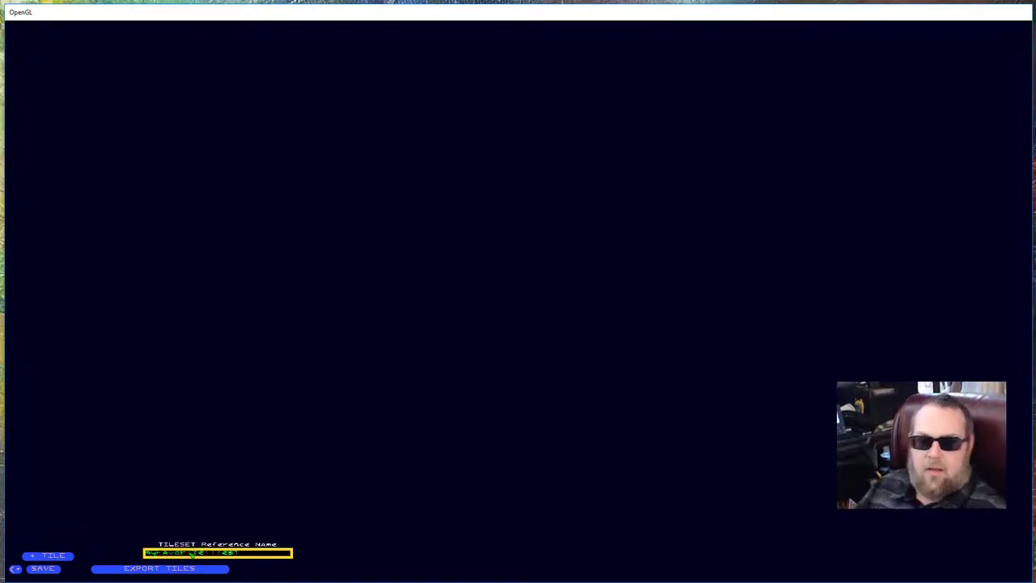
key(Return)
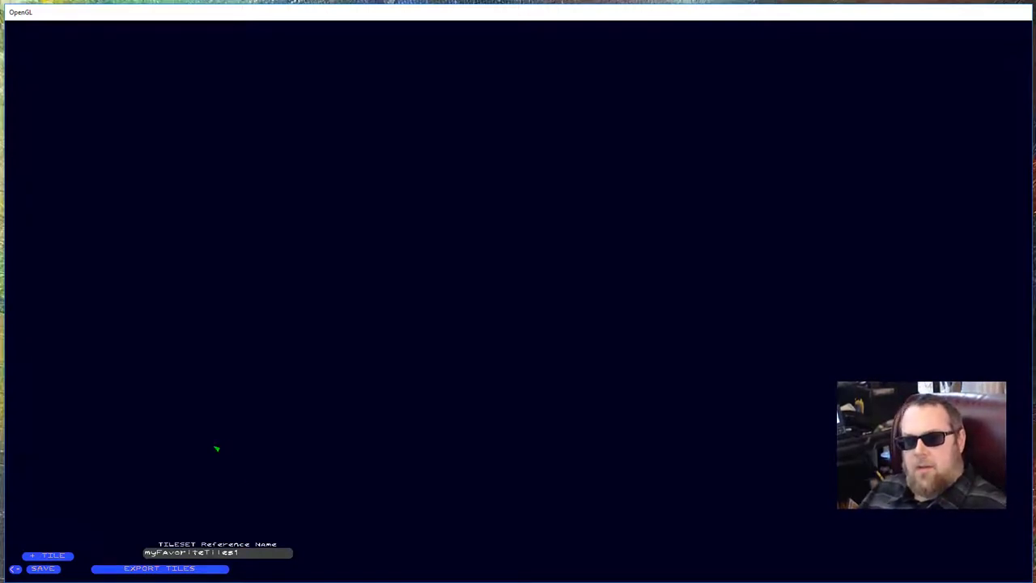
click(52, 554)
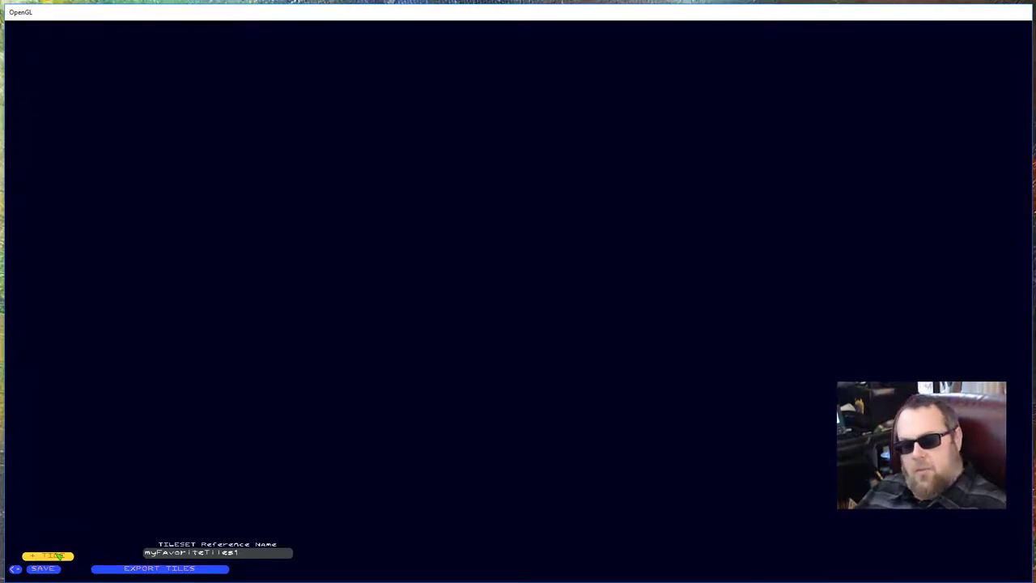
click(59, 556)
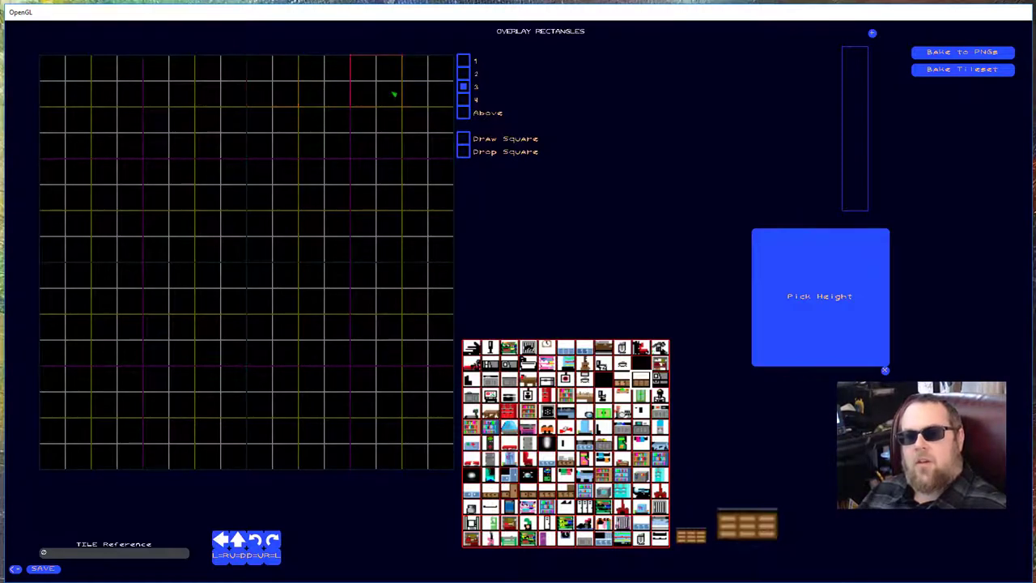
Try out the overlay rectangle levels 4, 3 and Above on the empty tile grid
click(463, 99)
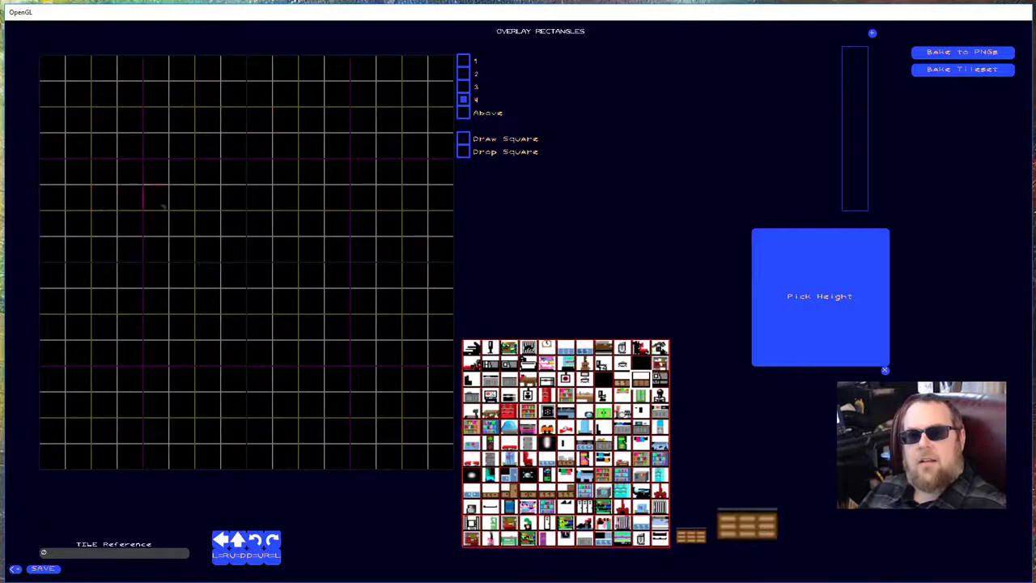
click(463, 86)
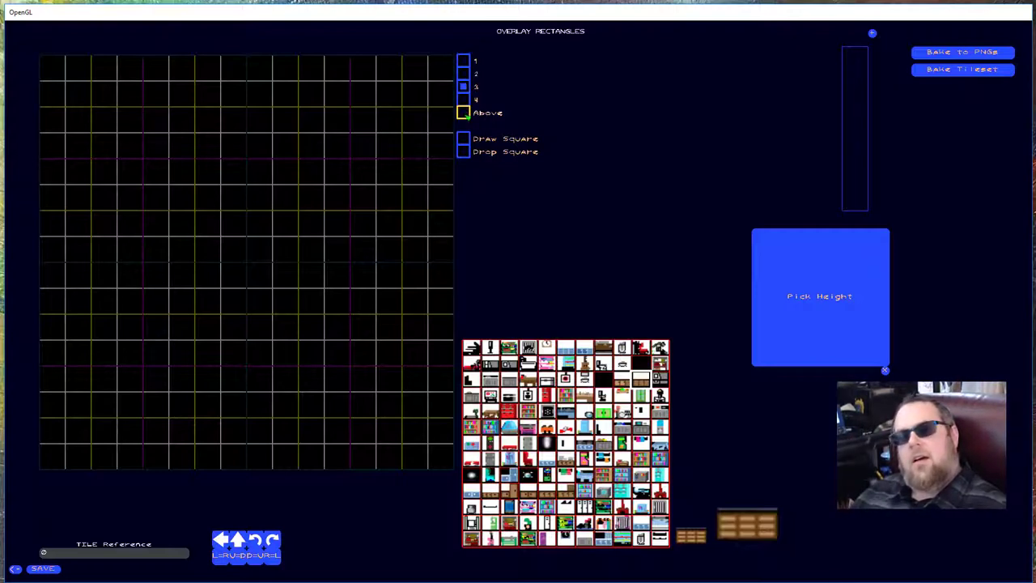
click(463, 112)
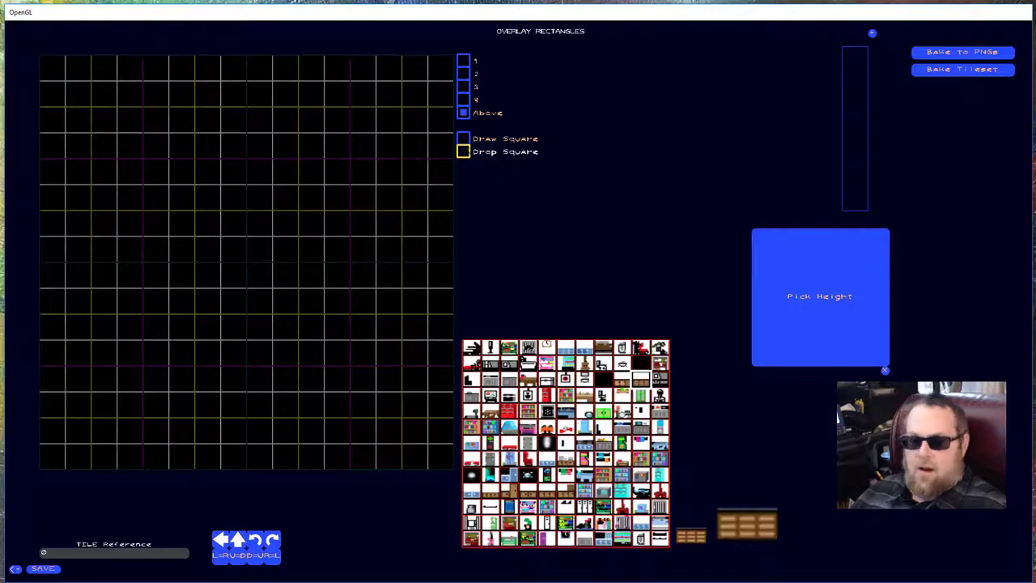
click(463, 112)
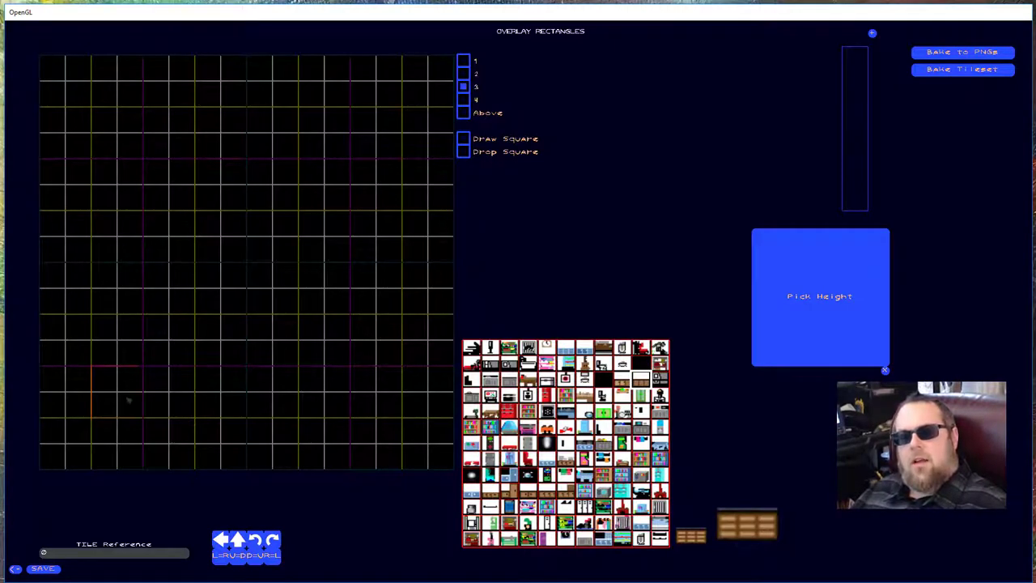
click(462, 99)
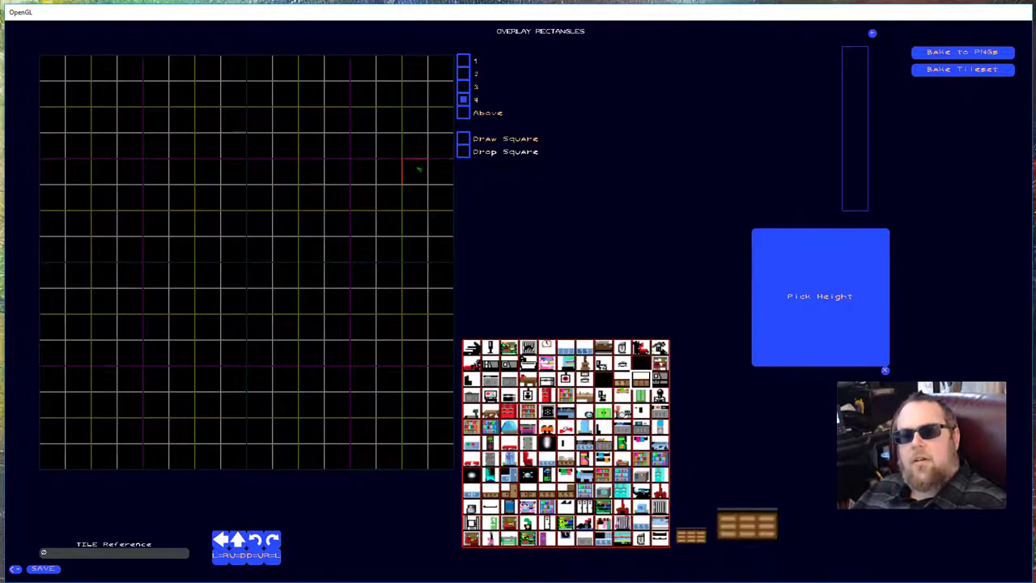
click(463, 112)
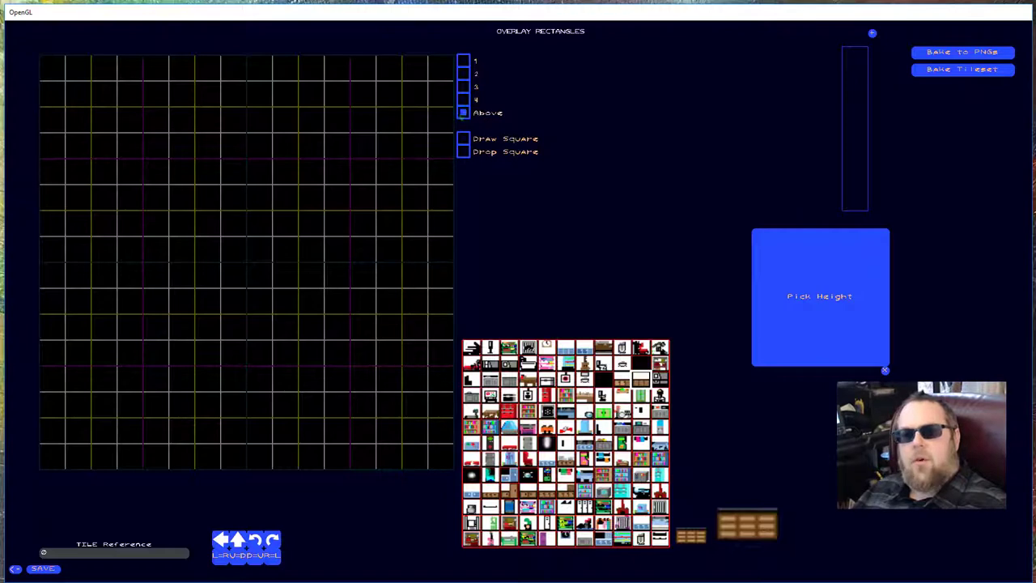
Fill all four quadrants of the tile at overlay level 1 with the grey atlas cell from the third row's last column
click(463, 61)
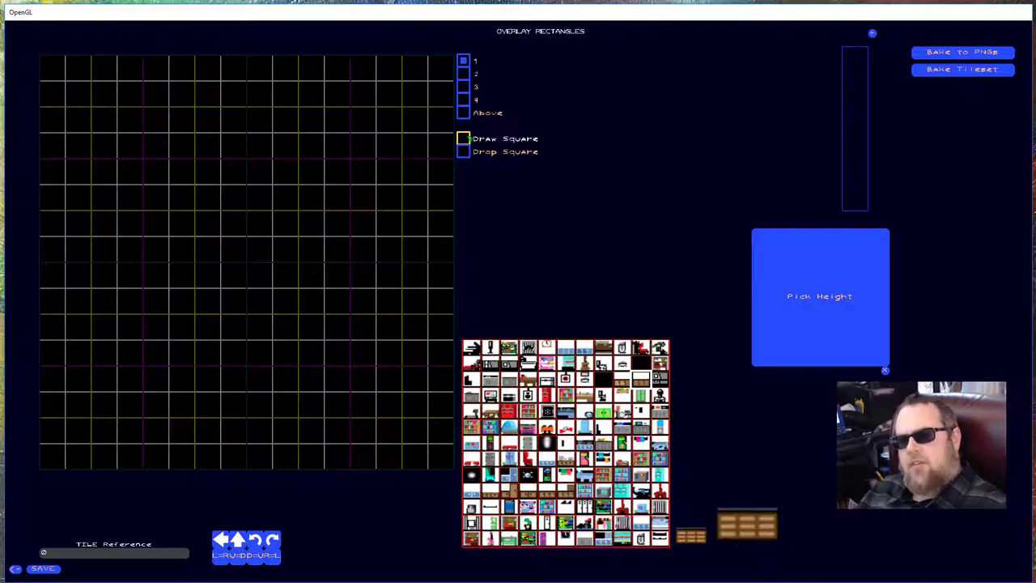
click(528, 348)
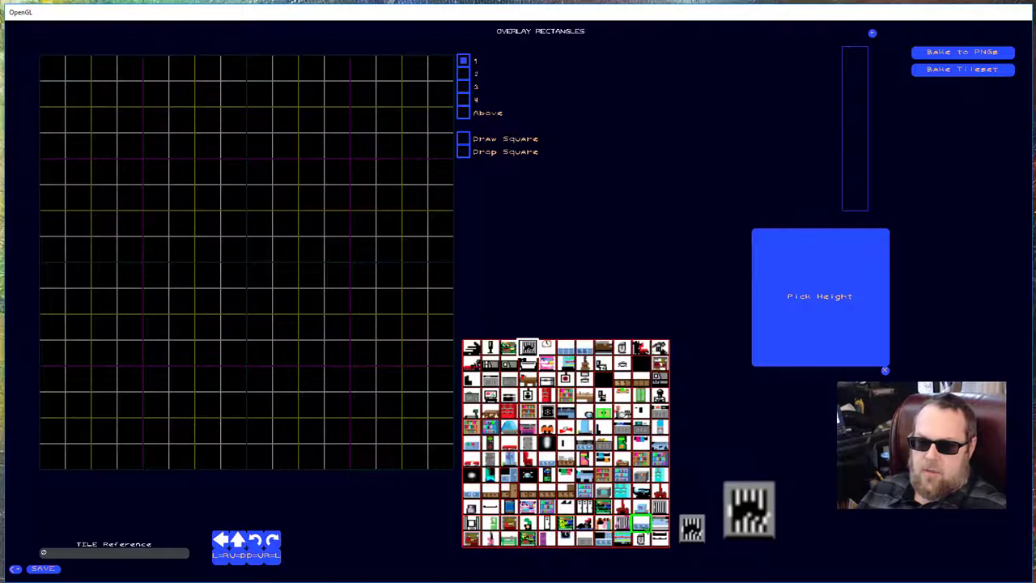
click(640, 522)
click(584, 538)
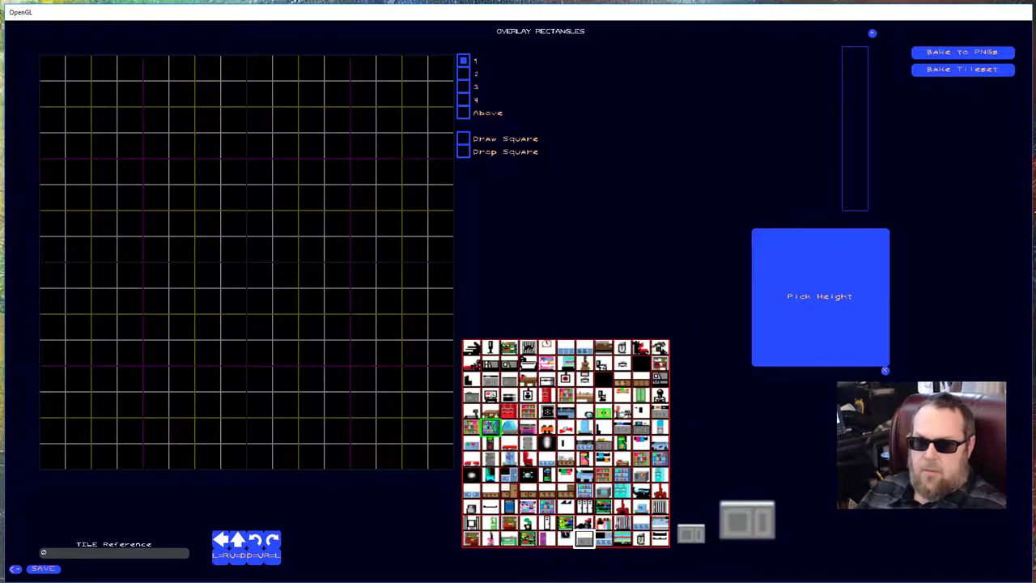
click(659, 377)
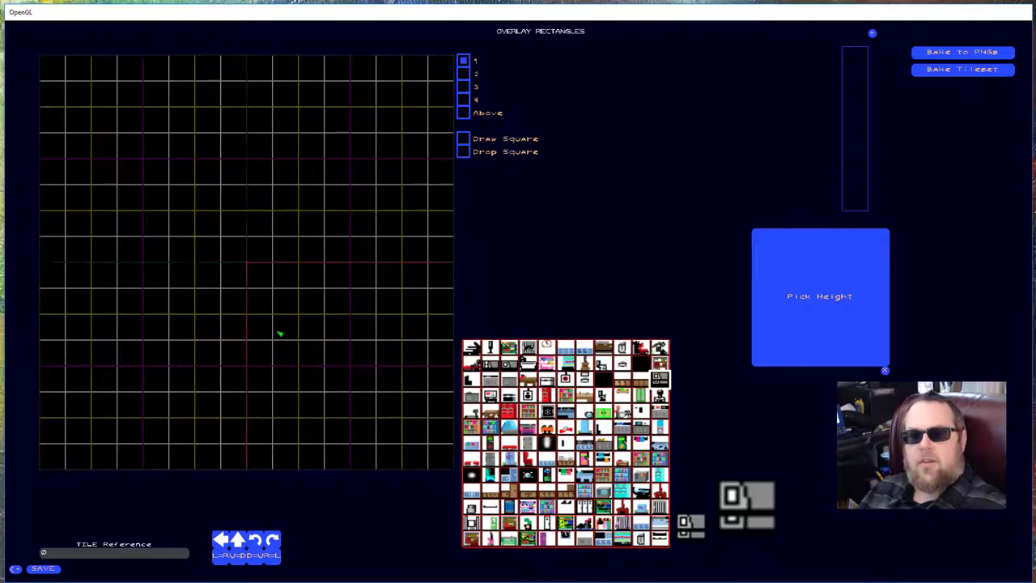
click(122, 167)
click(254, 275)
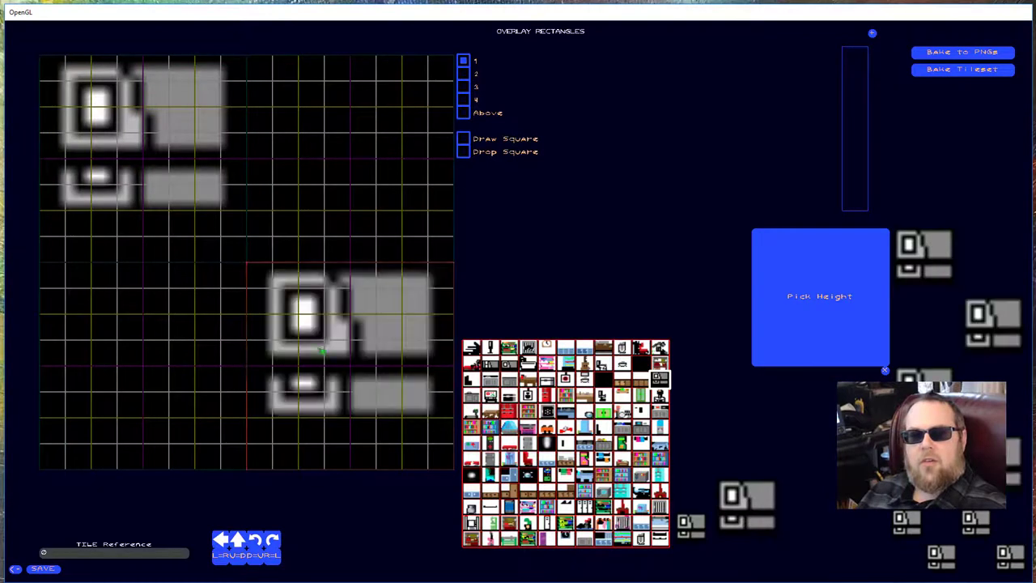
click(157, 369)
click(365, 198)
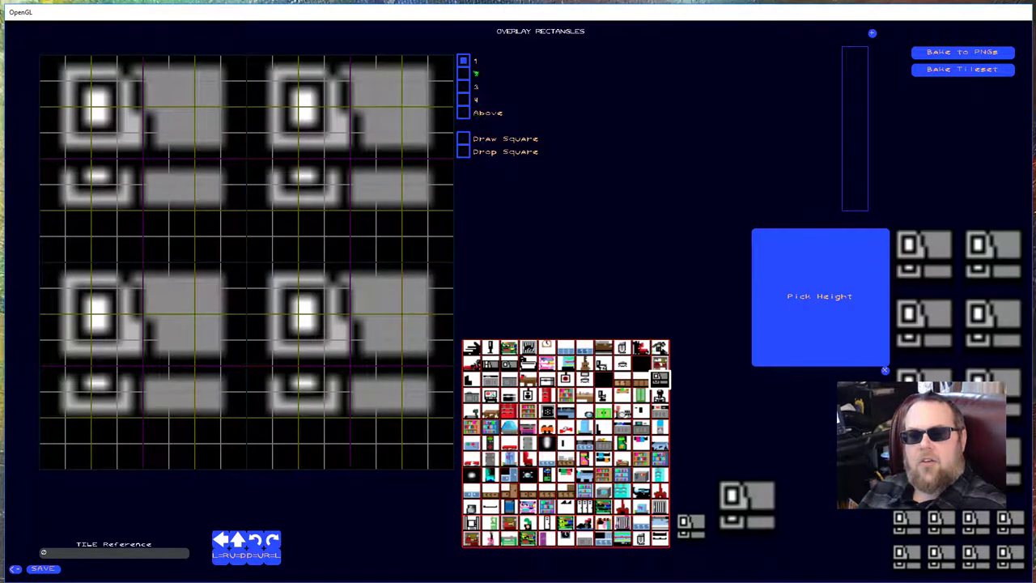
Fill the tile's upper-right quadrant with four smaller copies of the same atlas cell at overlay level 2
click(464, 74)
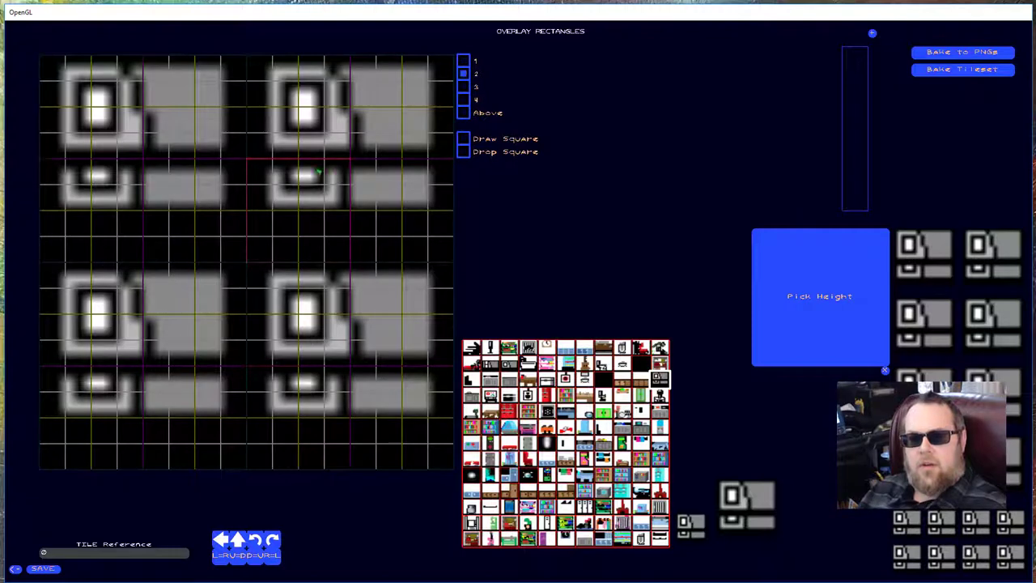
click(300, 175)
click(401, 187)
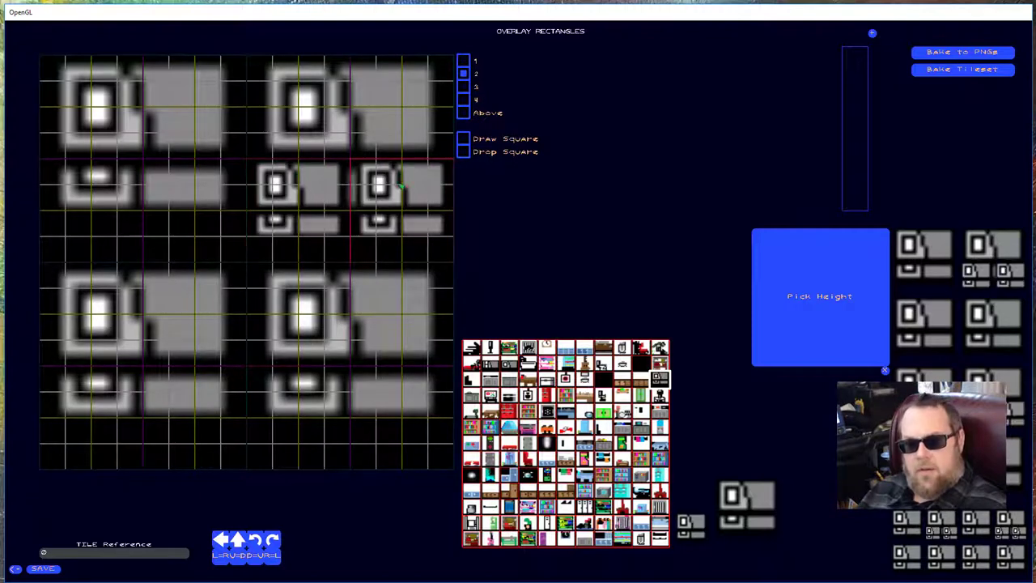
click(401, 120)
click(305, 102)
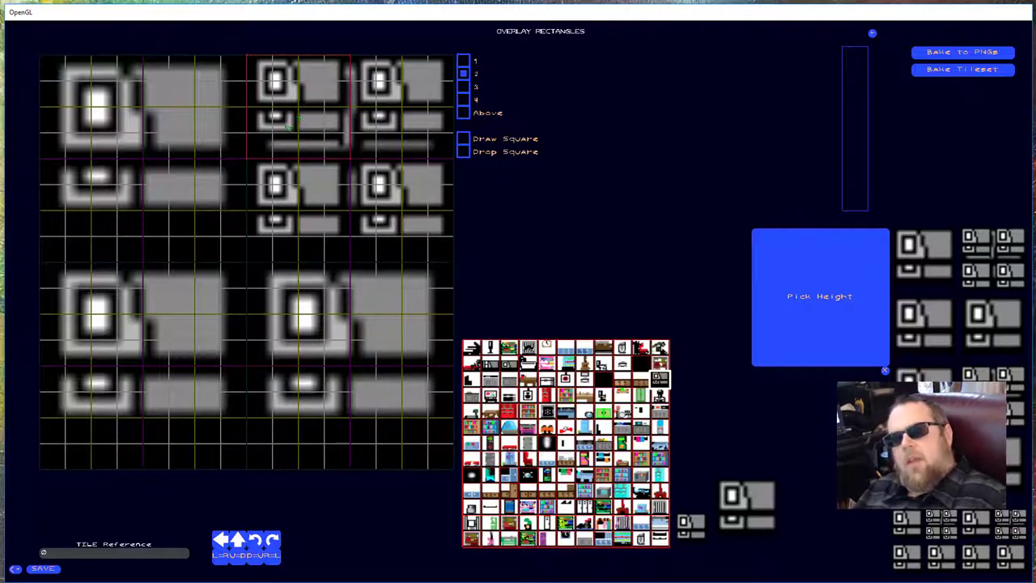
Fill the tile's lower-left quadrant with four level 2 copies of the same atlas cell
click(191, 316)
click(90, 324)
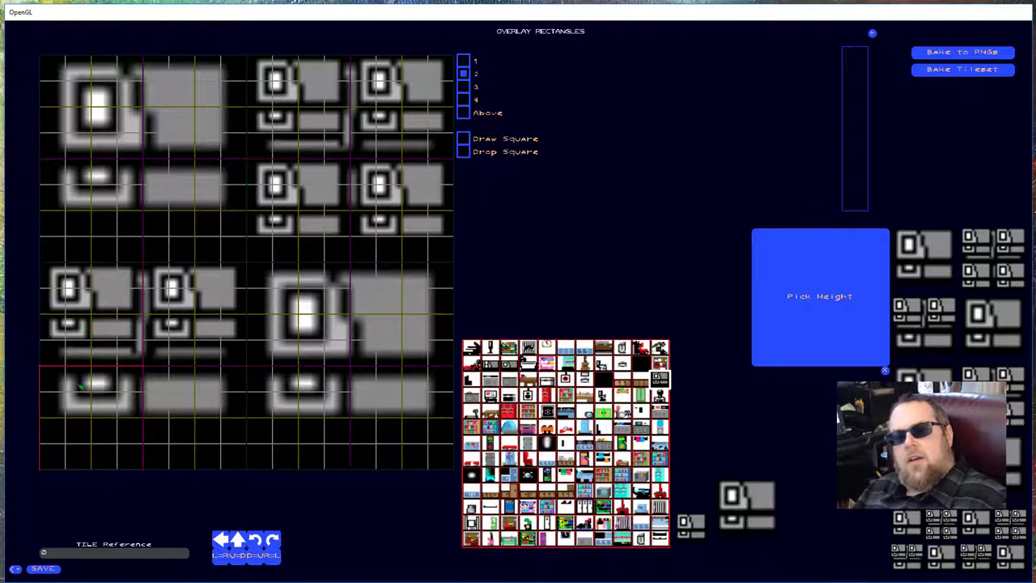
click(83, 442)
click(177, 429)
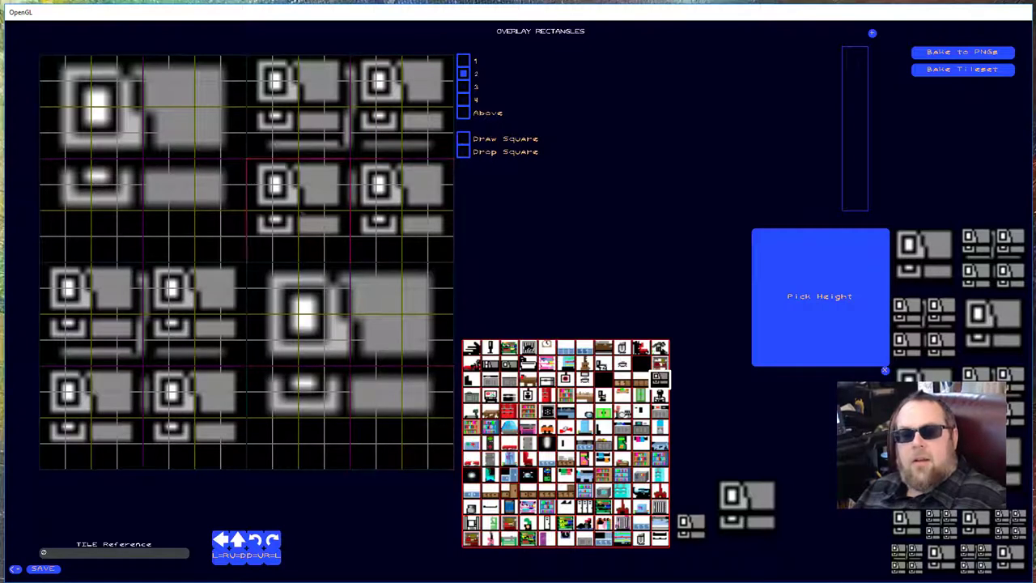
Add three level 2 copies of the grey atlas cell to the tile's upper-left quadrant, leaving out its lower-right spot
click(194, 105)
click(91, 105)
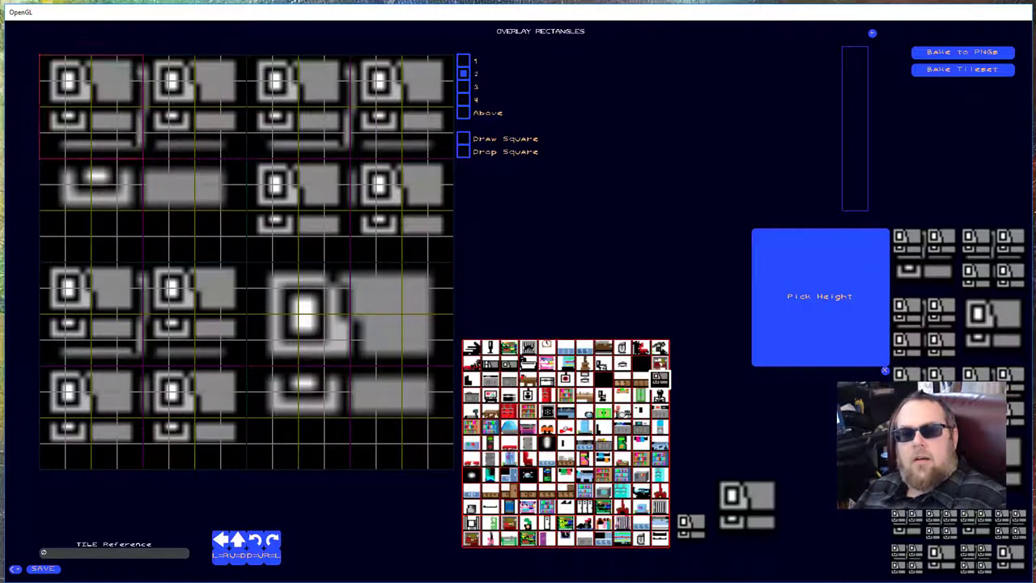
click(121, 223)
Remove the lower-left quadrant's right two and upper-right quadrant's lower two level 2 copies, and the lower-right quadrant's level 1 cell
click(187, 318)
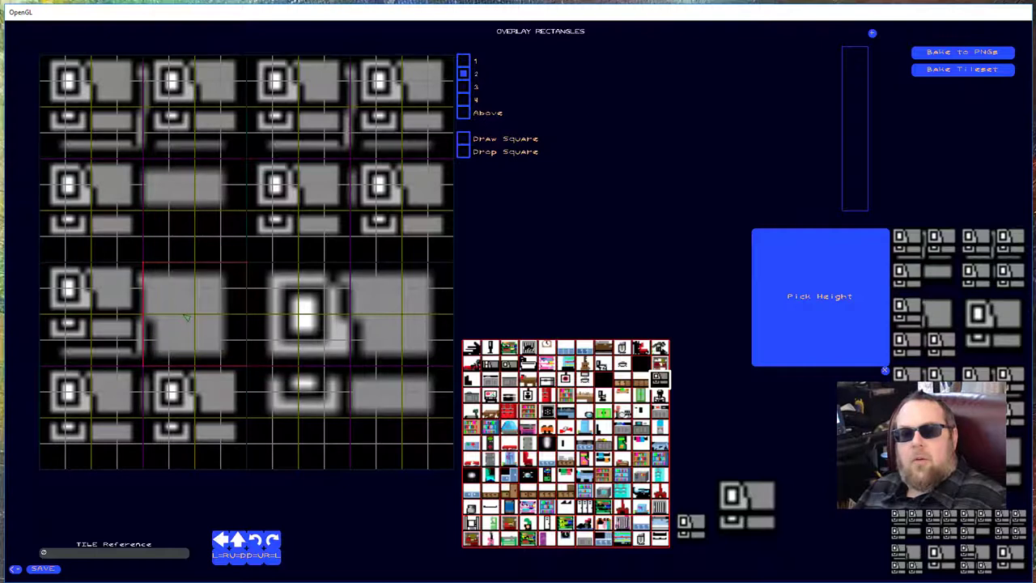
click(192, 417)
click(297, 237)
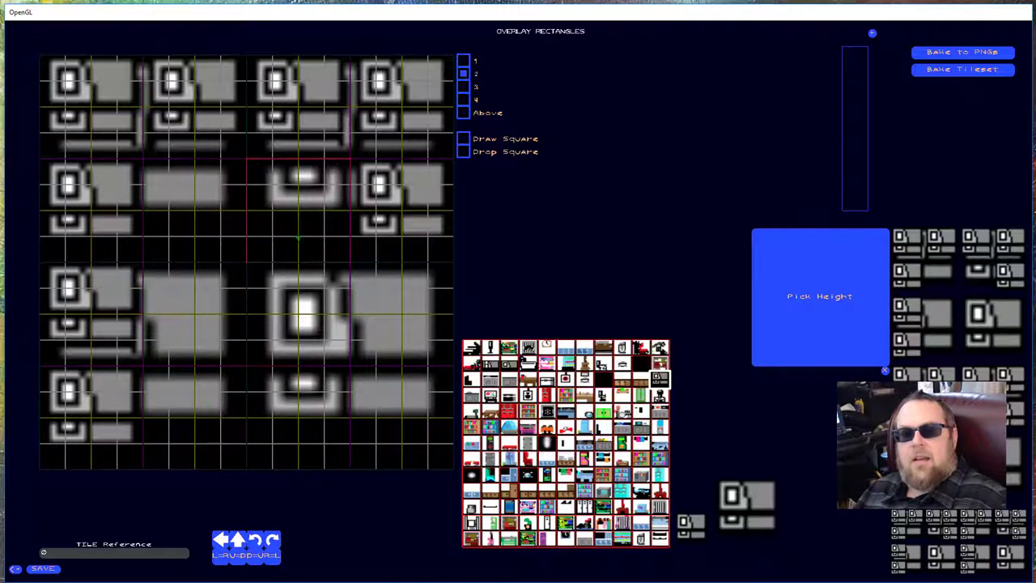
click(408, 212)
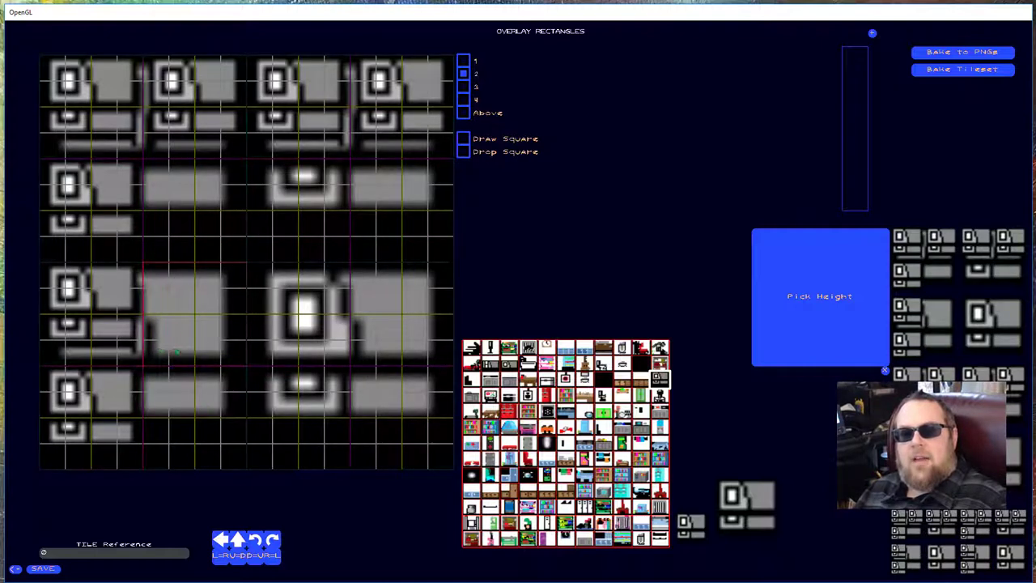
click(463, 61)
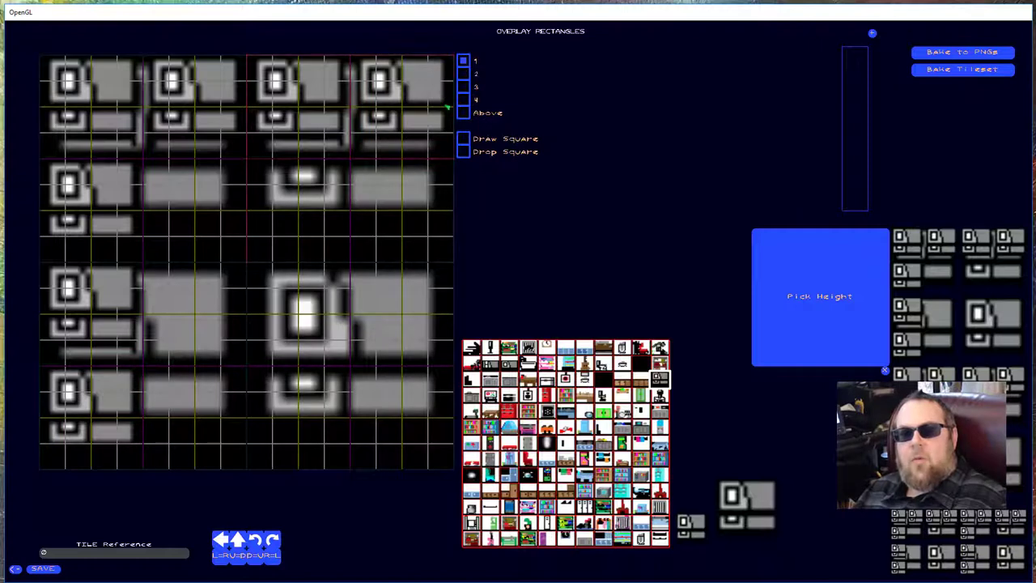
click(359, 331)
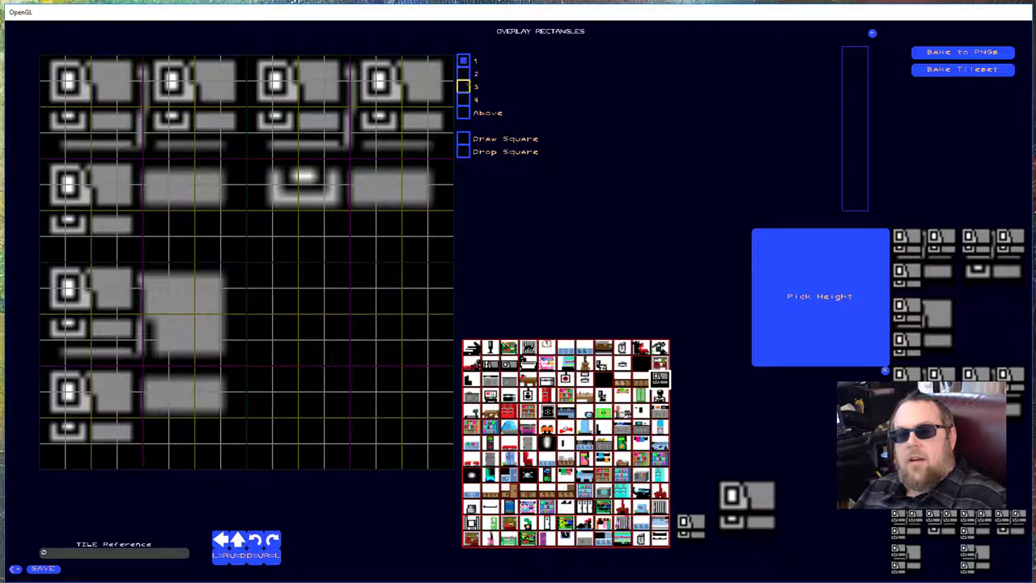
Place a three-by-three block of the tall green cabinet cell at overlay level 3, in columns 4–6 and rows 3–5 of the tile
click(463, 86)
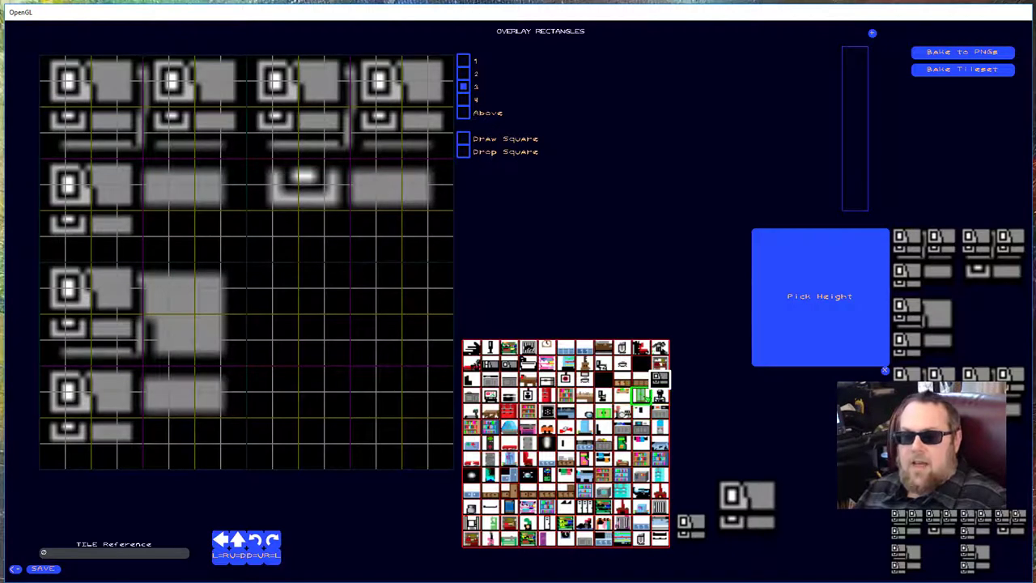
click(640, 395)
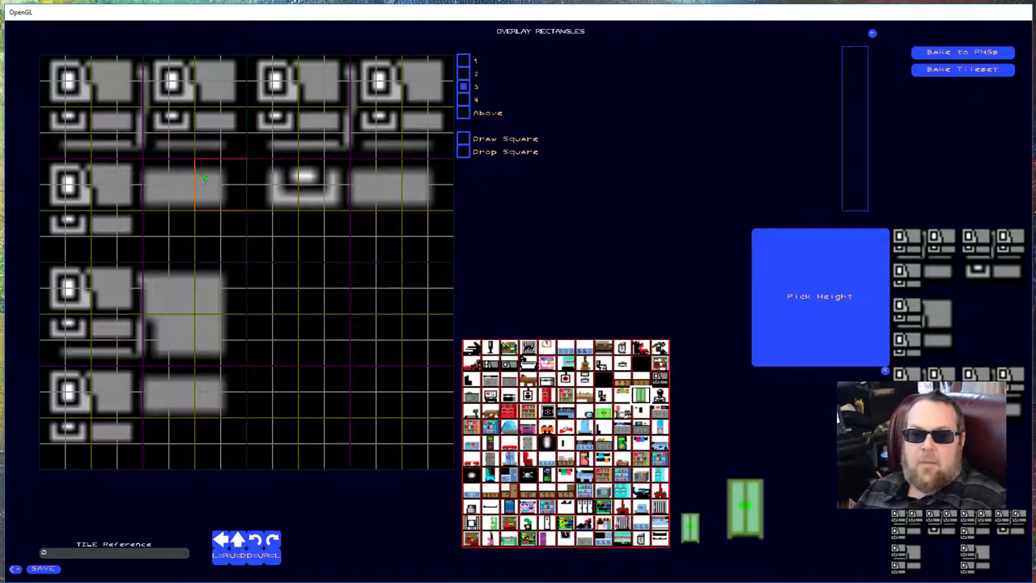
click(212, 181)
click(220, 234)
click(218, 283)
click(270, 283)
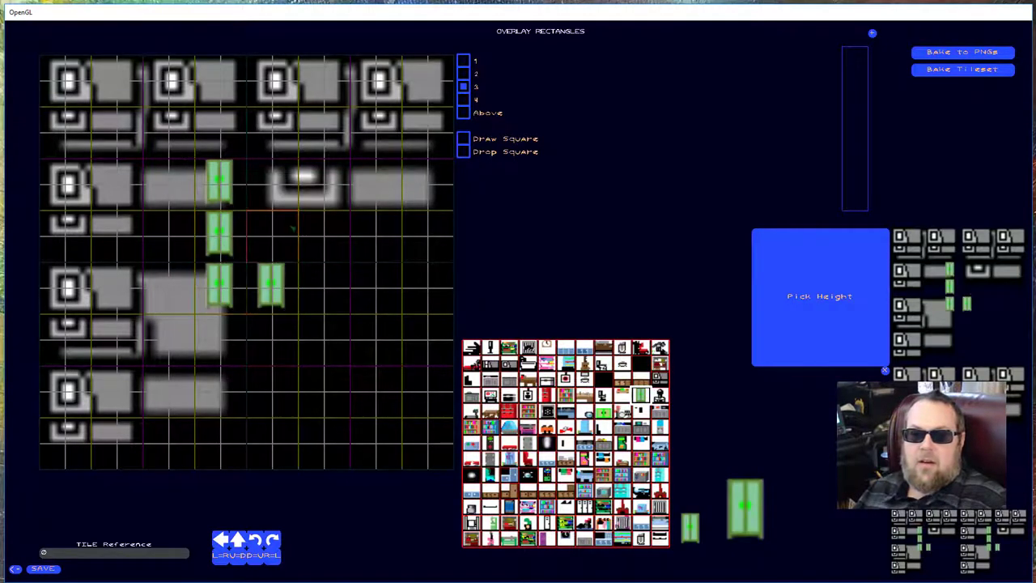
click(270, 235)
click(270, 181)
click(322, 181)
click(322, 235)
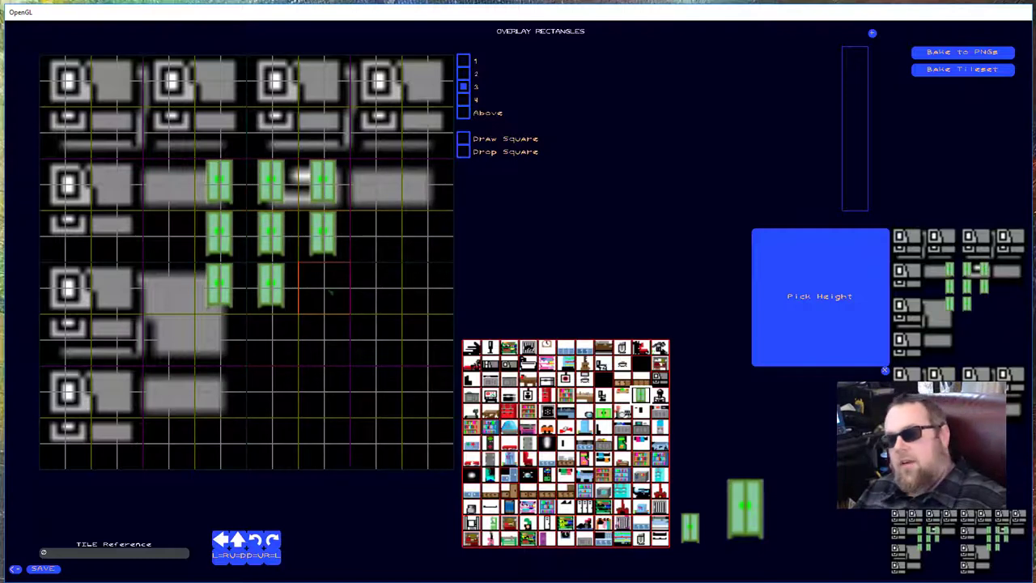
click(329, 289)
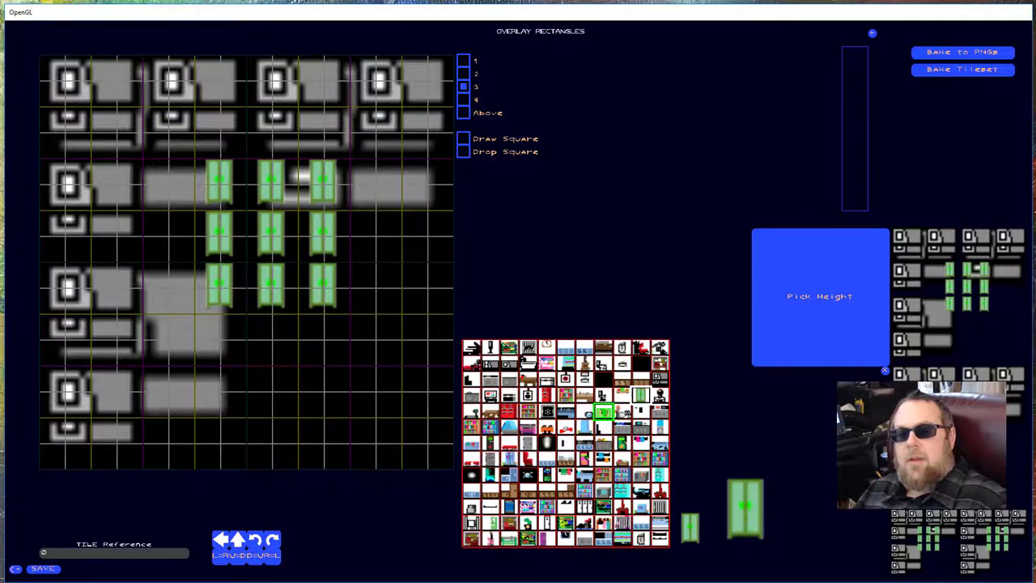
Replace the block's lower-right cabinet and the middle cabinet of its left column with the wide green cabinet cell
click(602, 413)
click(324, 291)
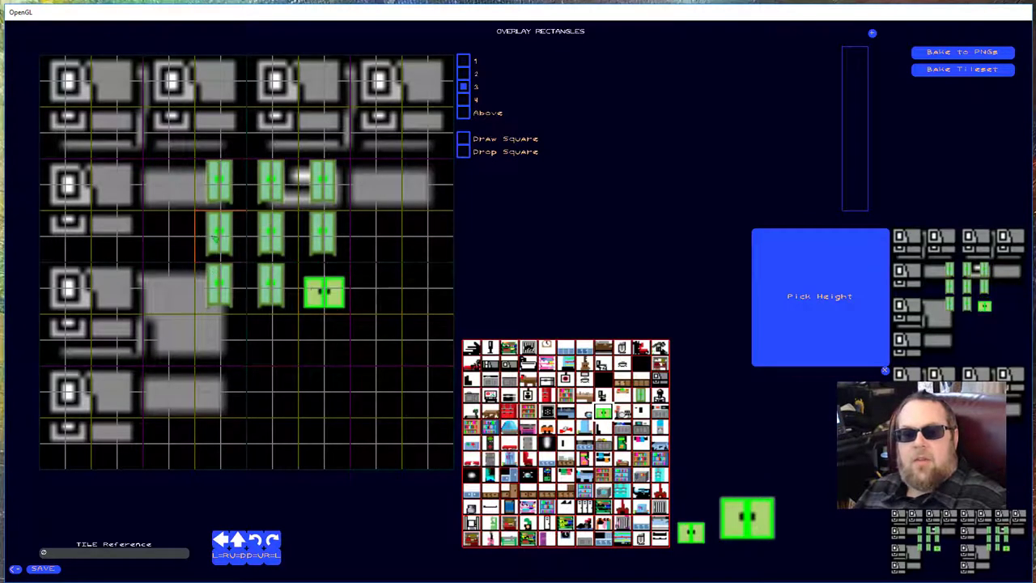
click(220, 241)
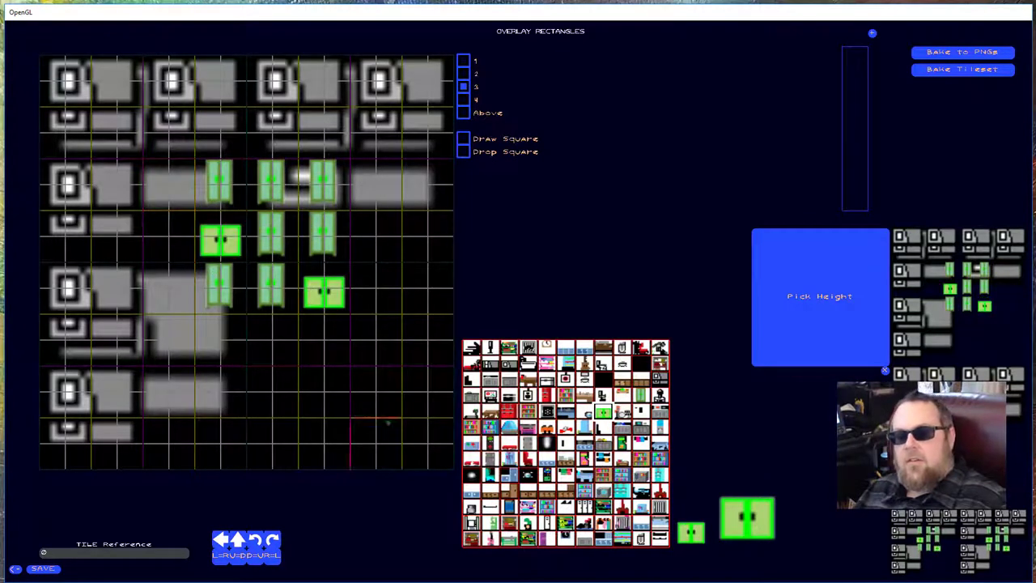
Place the pink cell beside the block's middle row, and the blue orb cell below its middle column and in row 1, column 6
click(584, 458)
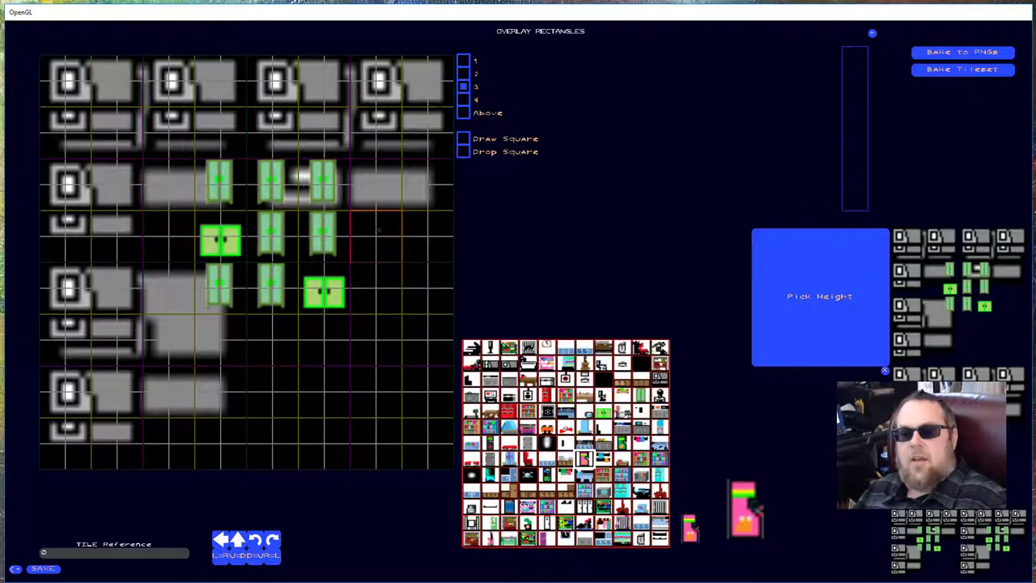
click(374, 237)
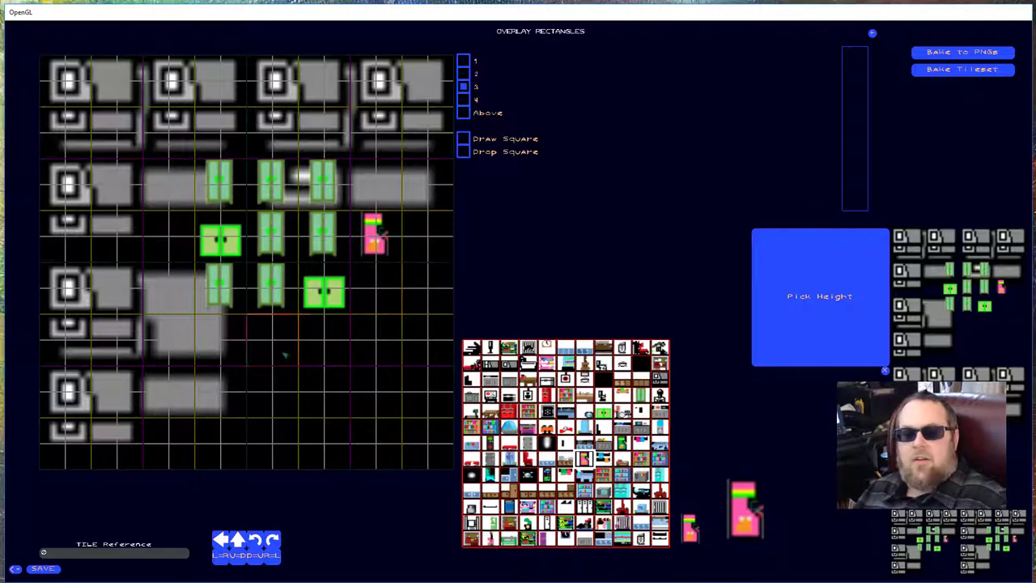
click(528, 475)
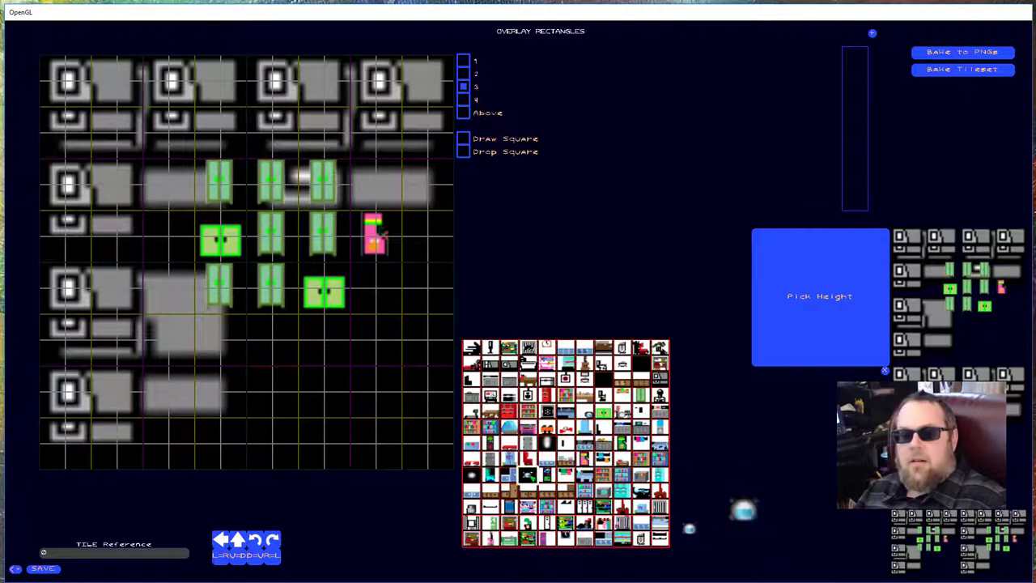
click(272, 340)
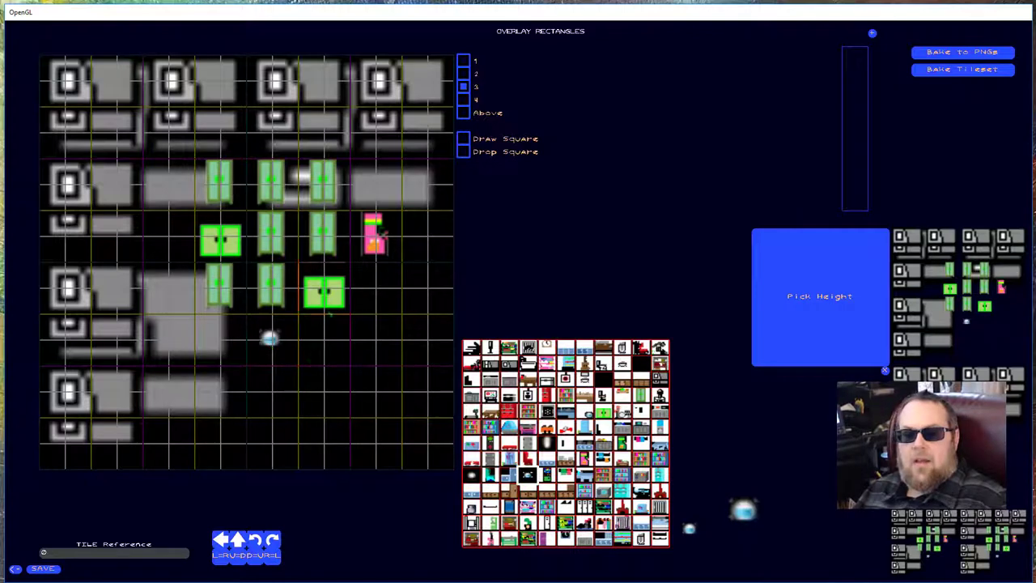
click(312, 87)
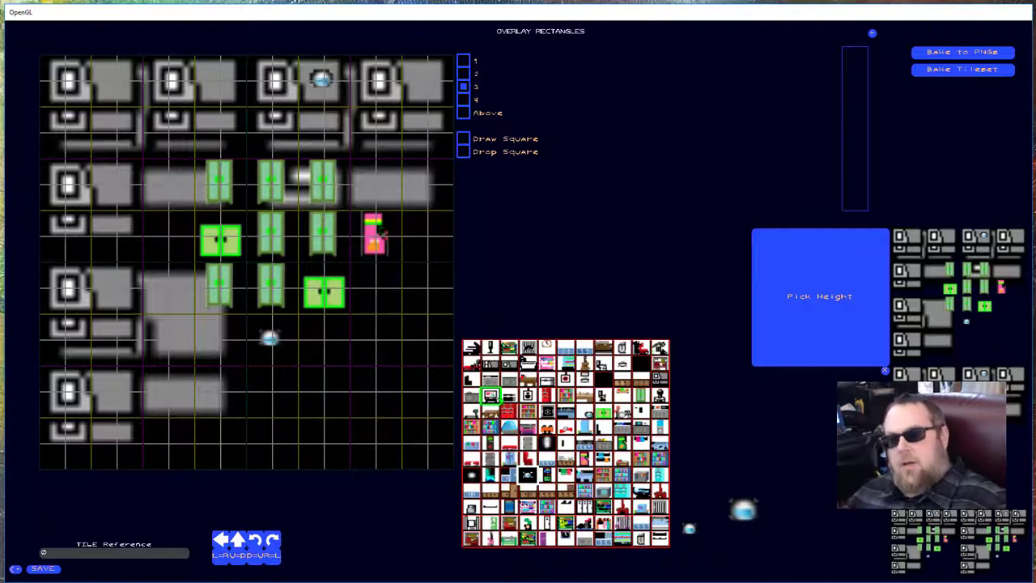
Place the black-and-white stand, red object and chair cells in columns 3, 6 and 4 of the tile's sixth row at level 3
click(660, 394)
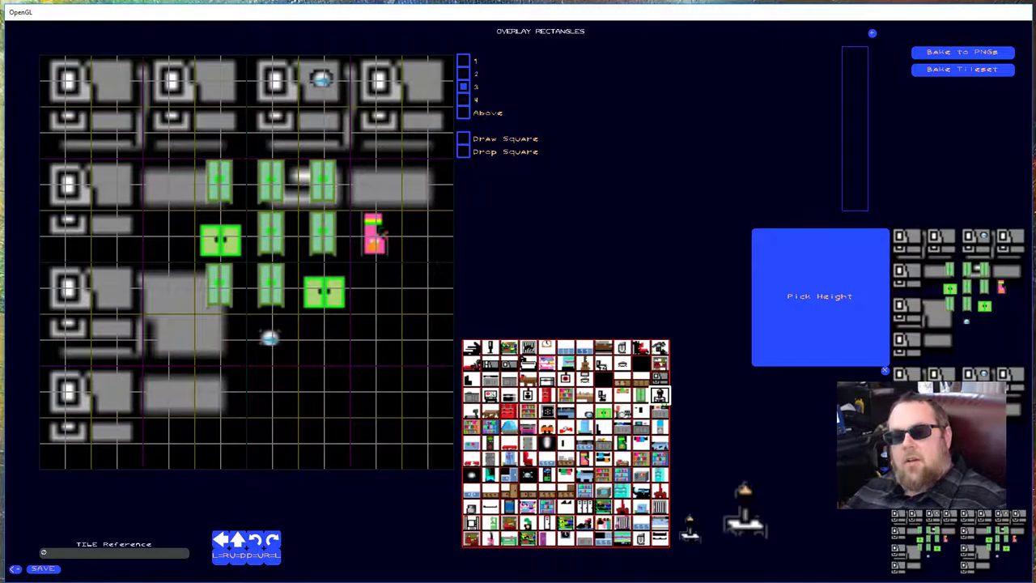
click(170, 340)
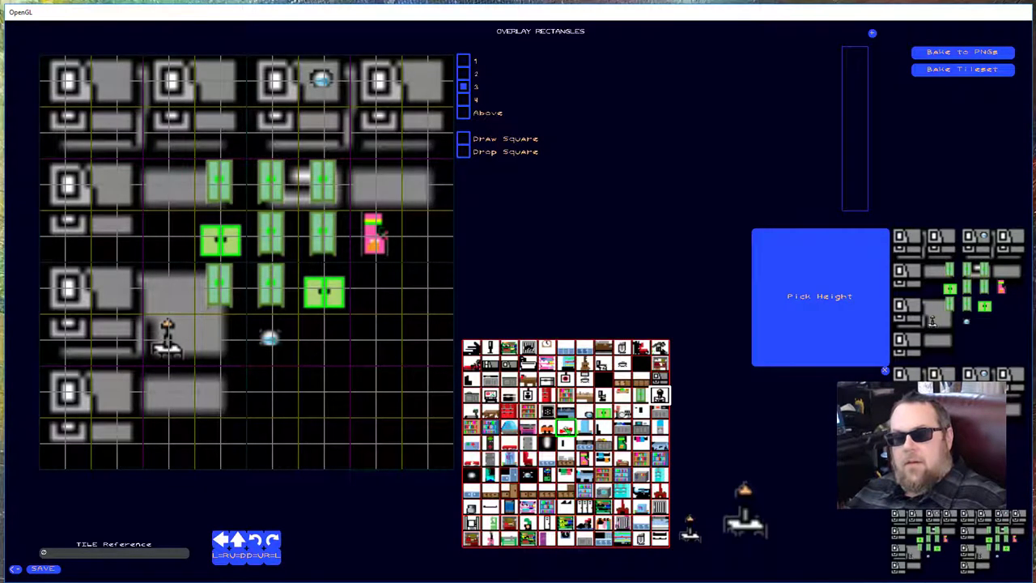
click(564, 427)
click(323, 339)
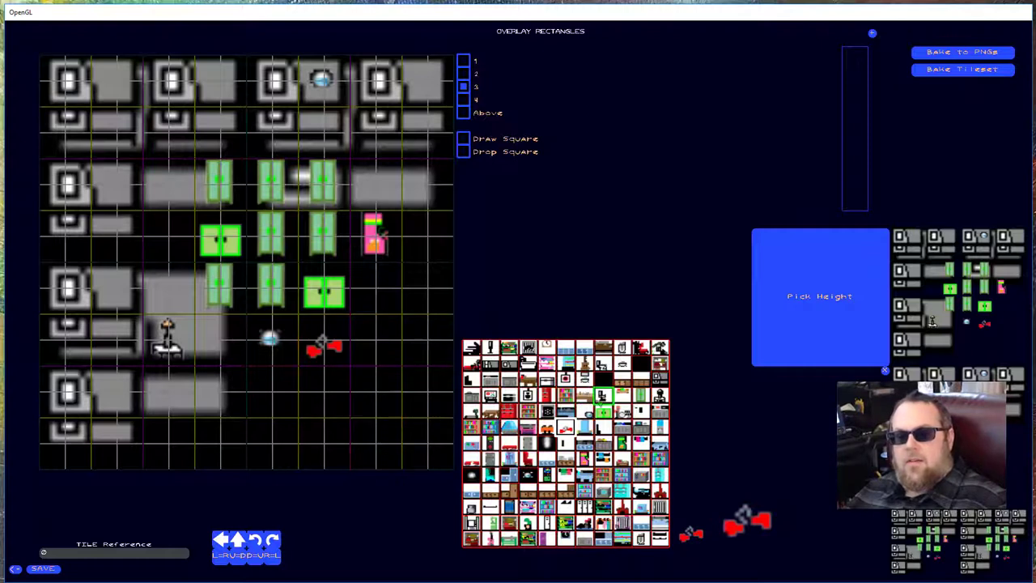
click(601, 396)
click(215, 340)
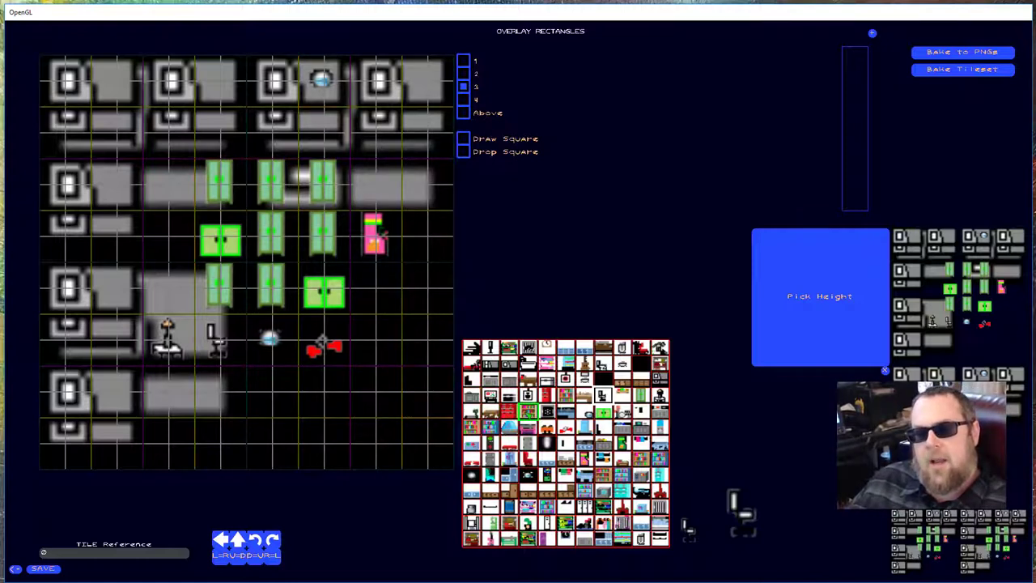
Choose the red drawers cell and the Above overlay level, with Draw Square enabled and Drop Square disabled
click(508, 411)
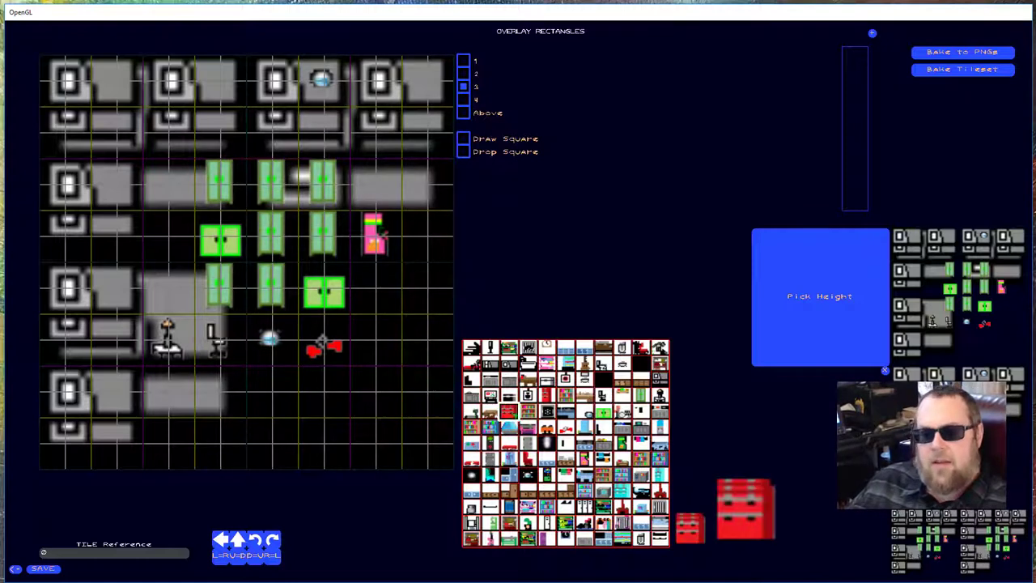
click(471, 113)
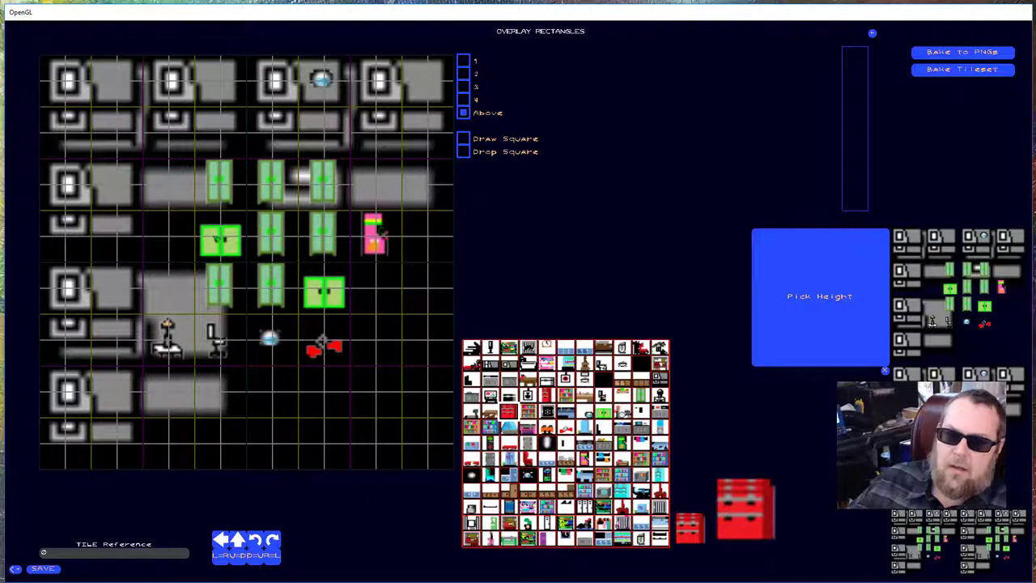
key(d)
key(d)
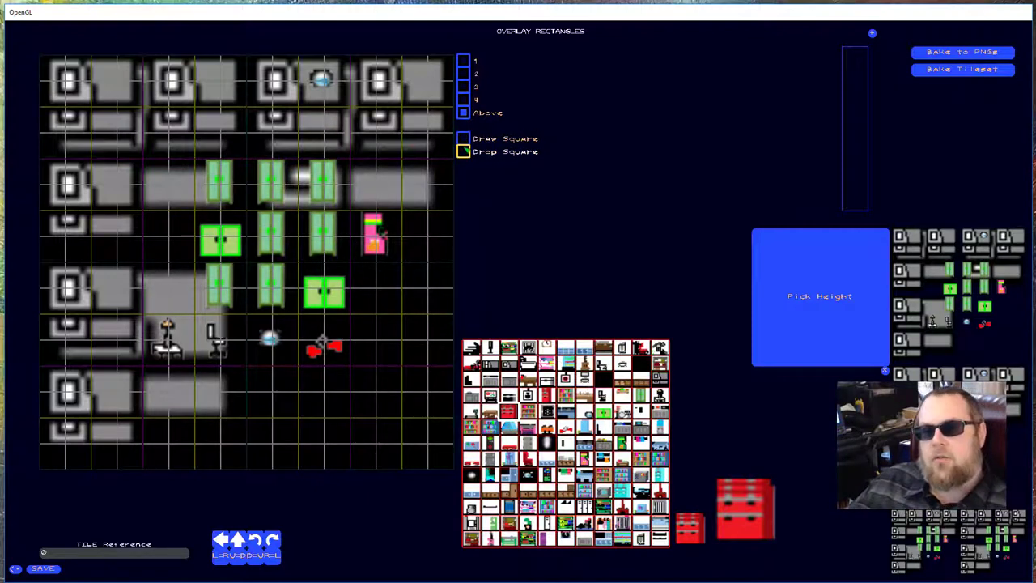
key(d)
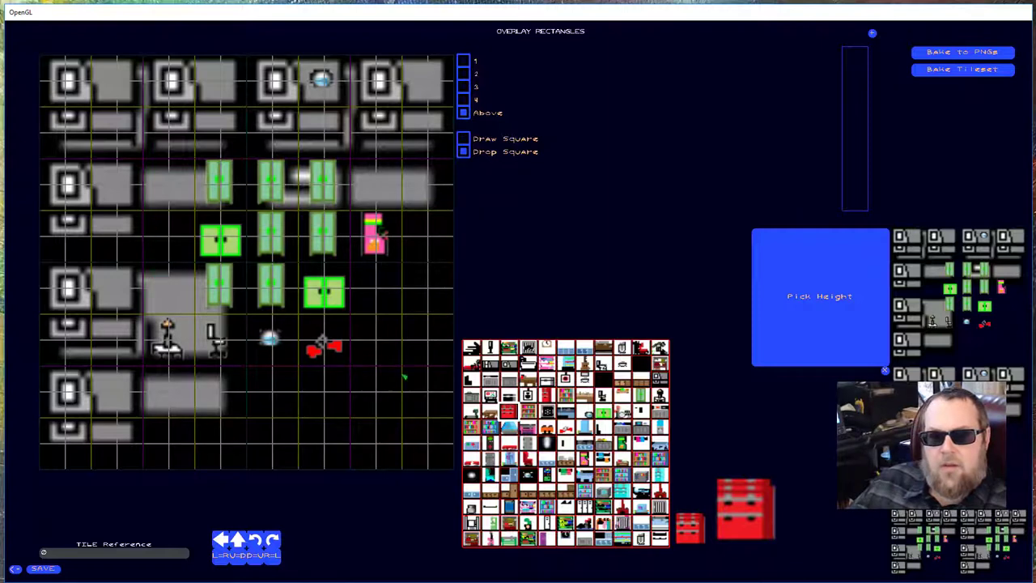
key(d)
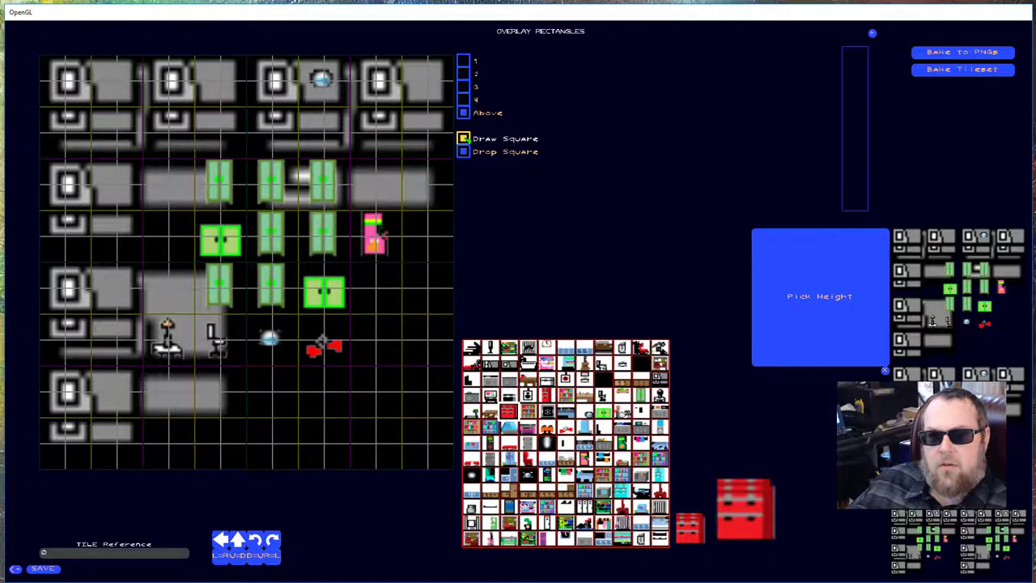
key(d)
key(d)
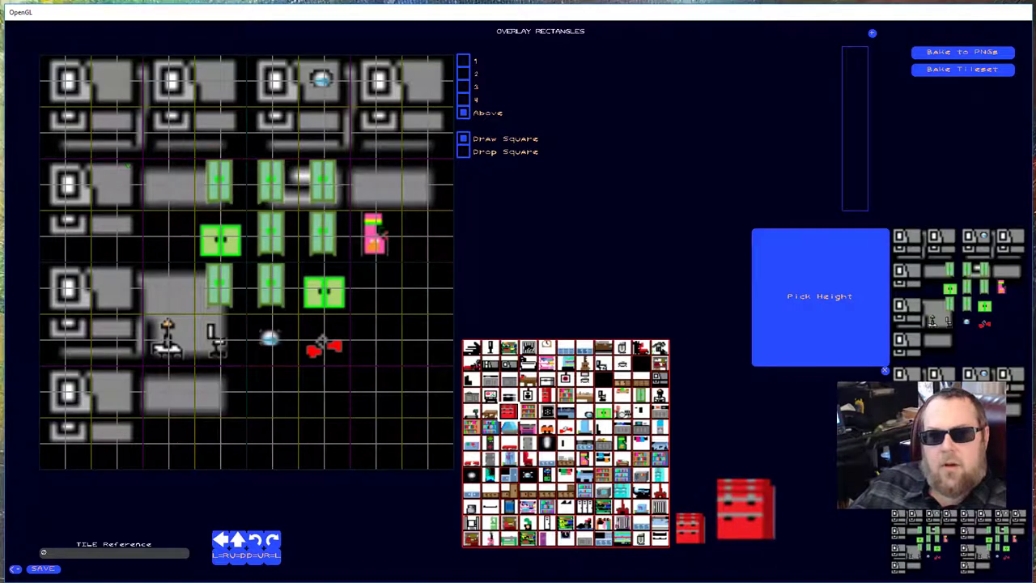
Draw the red drawers freehand at the Above level over the upper-left area, rotated to about -215 degrees
click(508, 411)
click(126, 169)
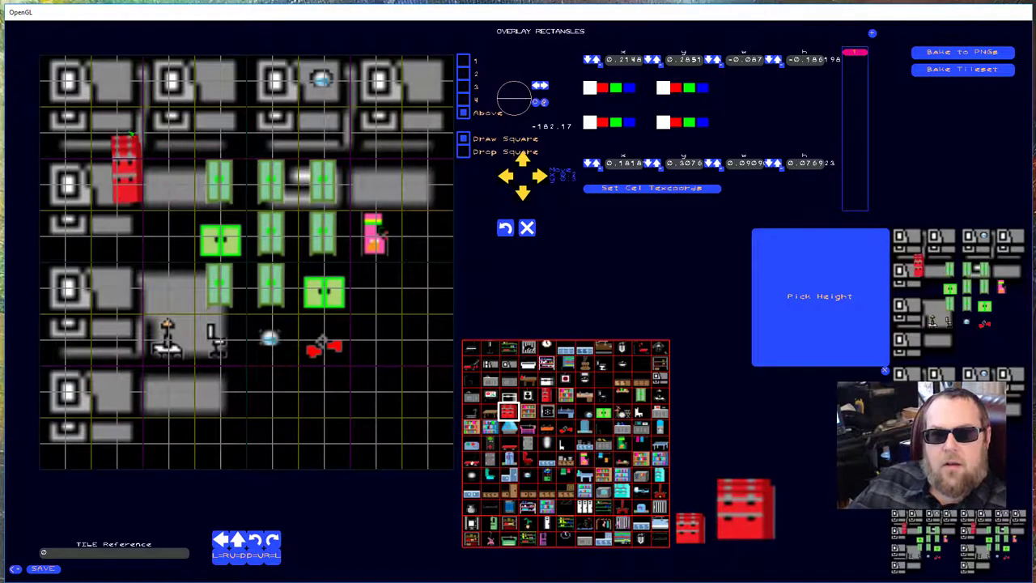
drag(125, 168, 95, 195)
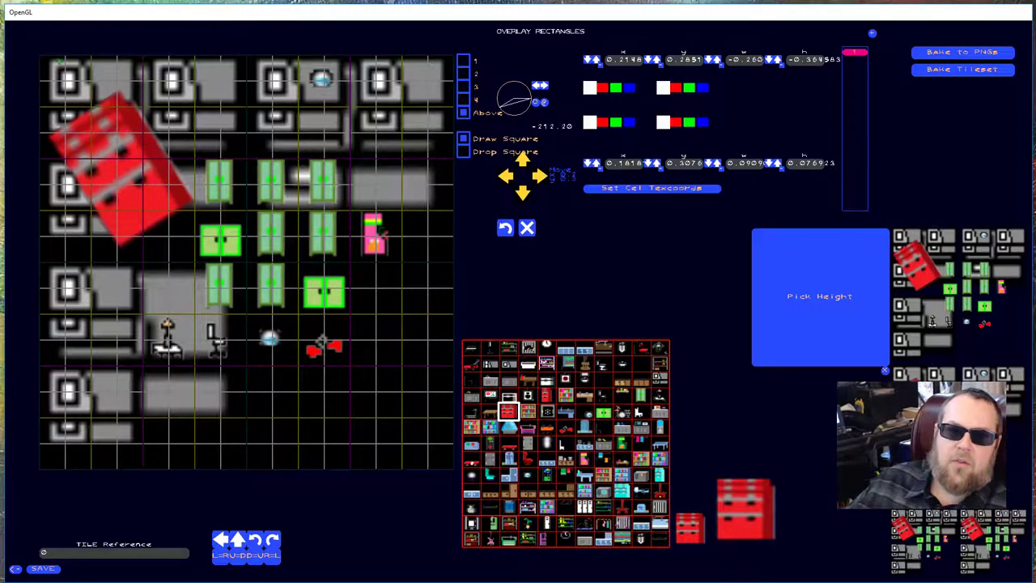
mouse_move(60, 59)
mouse_down()
mouse_move(57, 80)
mouse_move(60, 73)
mouse_up()
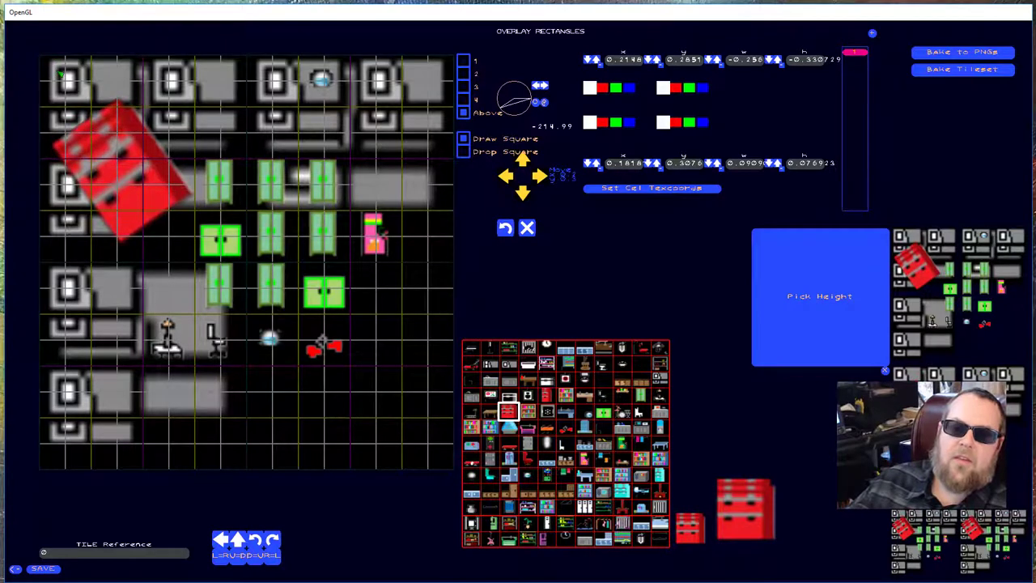
click(128, 197)
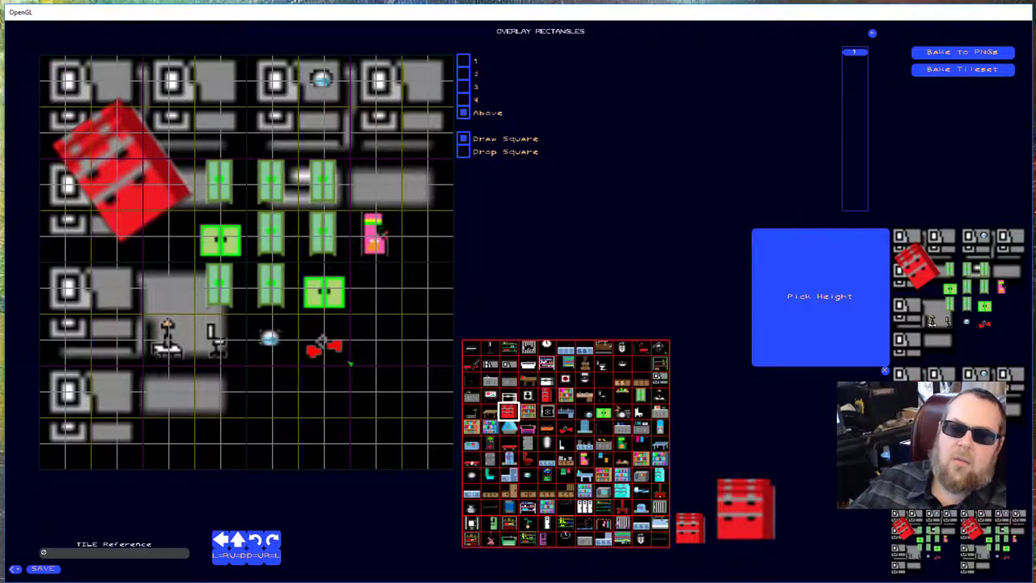
Draw a large rotated red drawers freehand at overlay level 4, over the tile's left edge below the existing rotated drawers
click(464, 99)
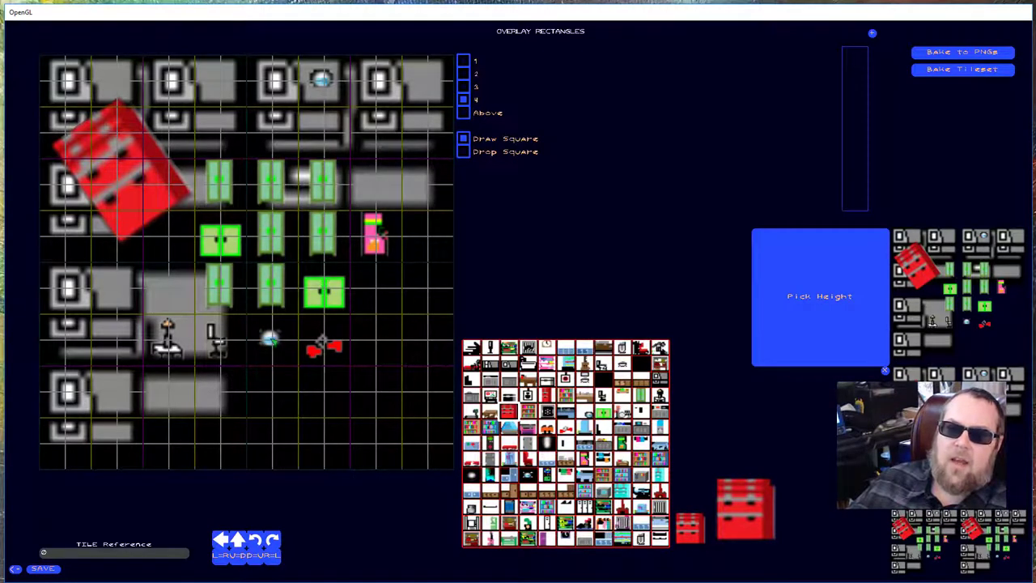
click(508, 410)
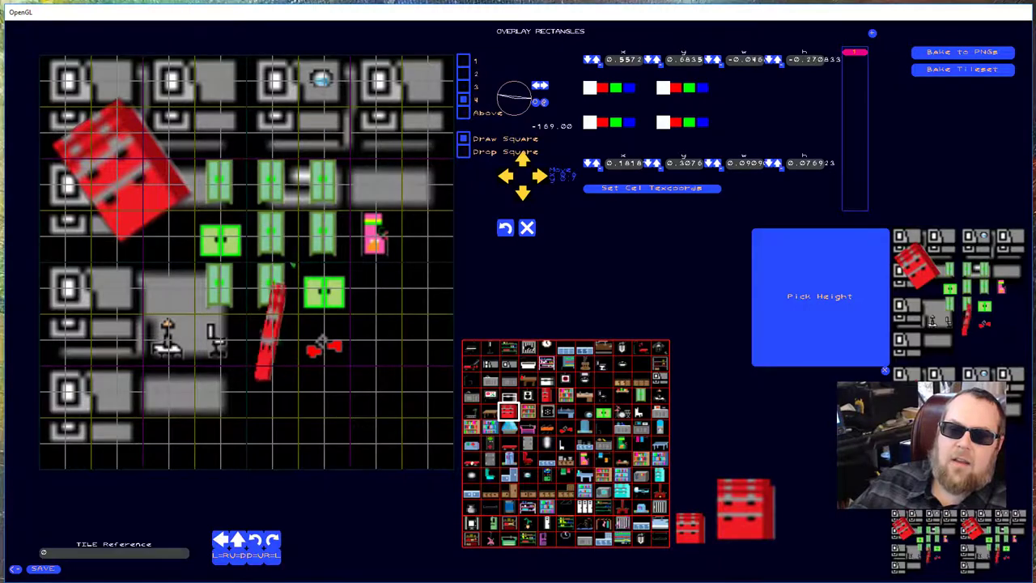
drag(312, 283, 138, 27)
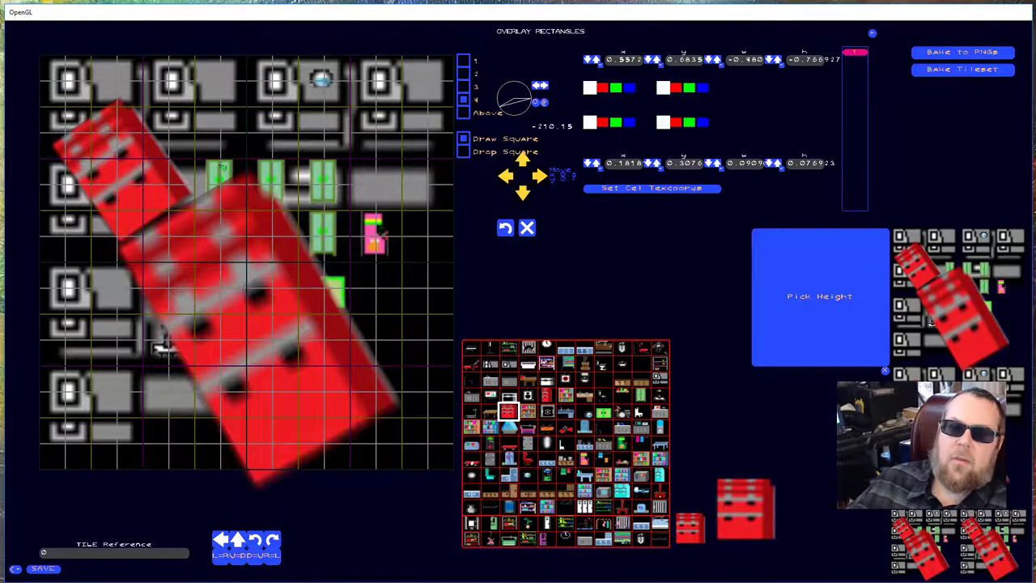
drag(221, 166, 453, 39)
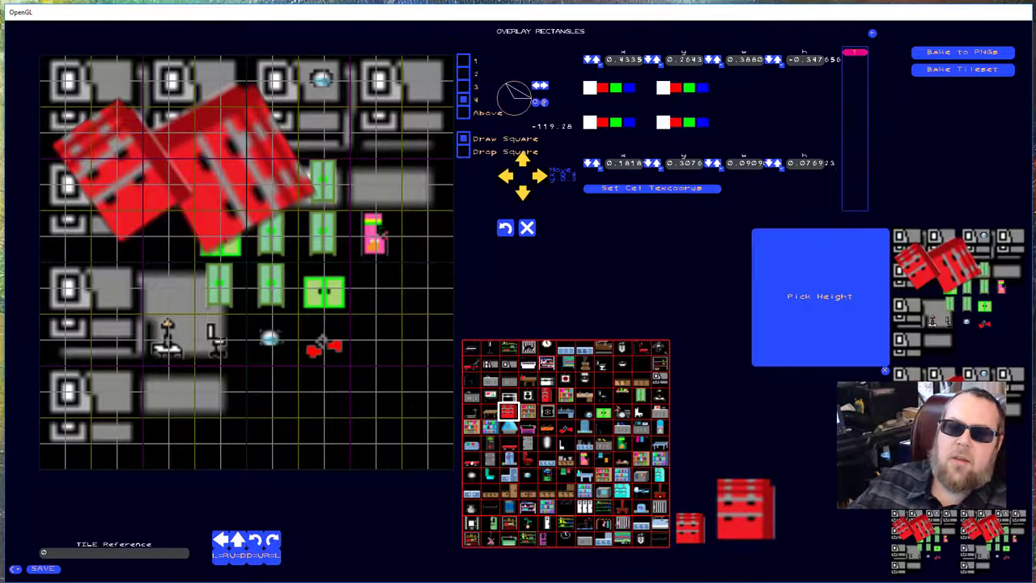
drag(199, 262, 460, 87)
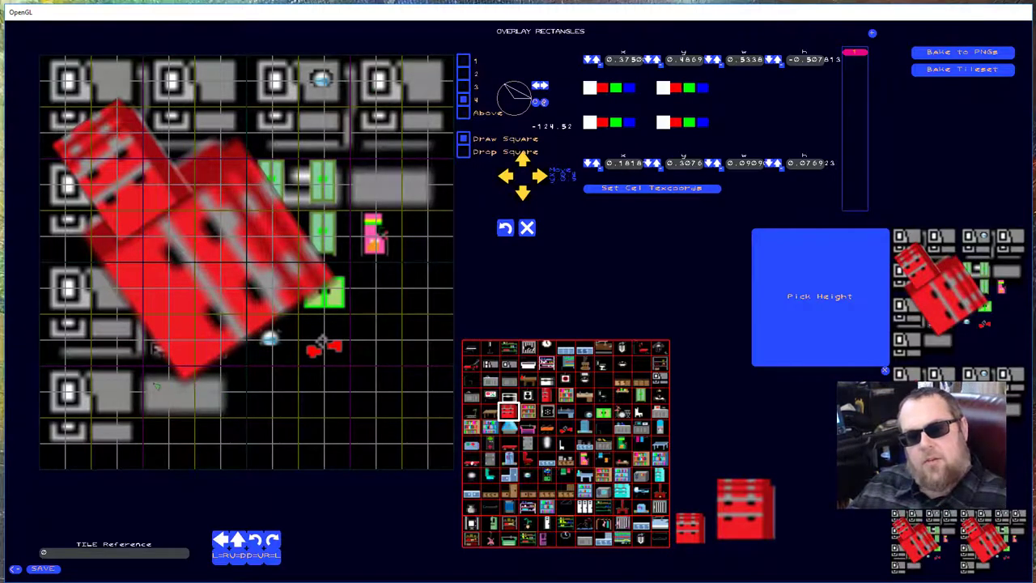
drag(102, 293, 242, 170)
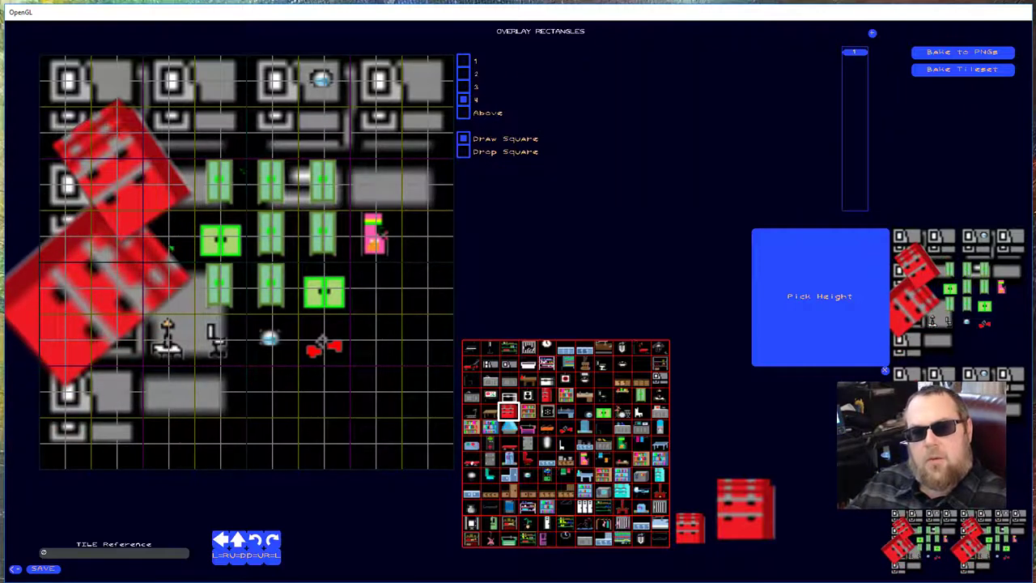
Draw two more red drawers at level 4: one right of centre at about -119 degrees, a smaller one near the lower right at about -116
drag(171, 246, 399, 57)
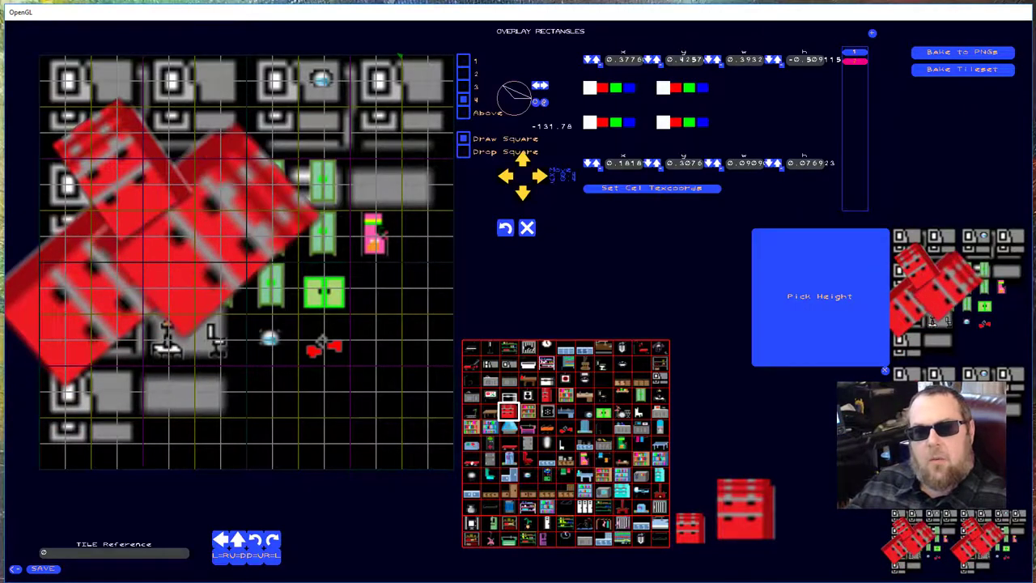
drag(178, 194, 130, 49)
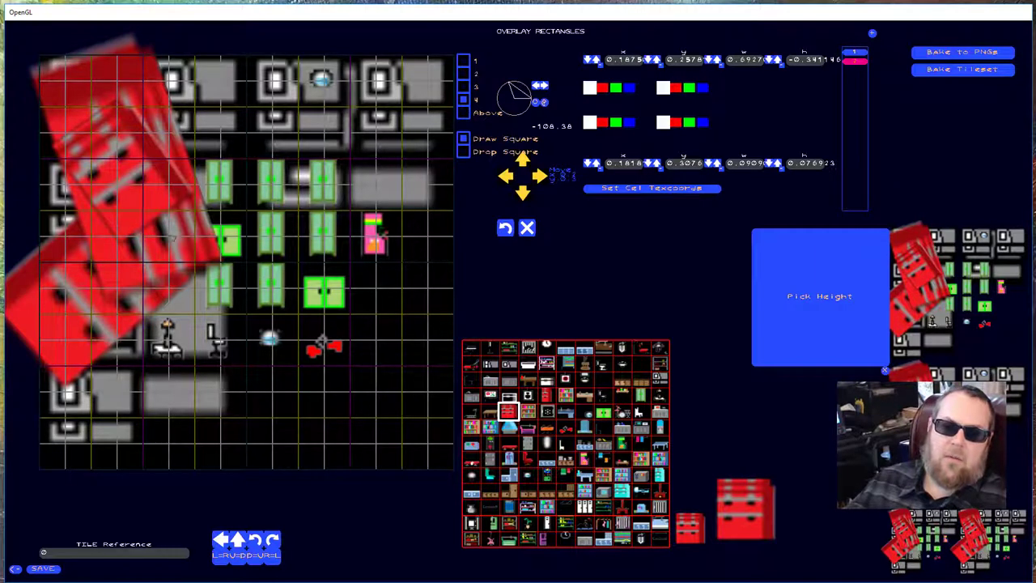
drag(297, 243, 437, 162)
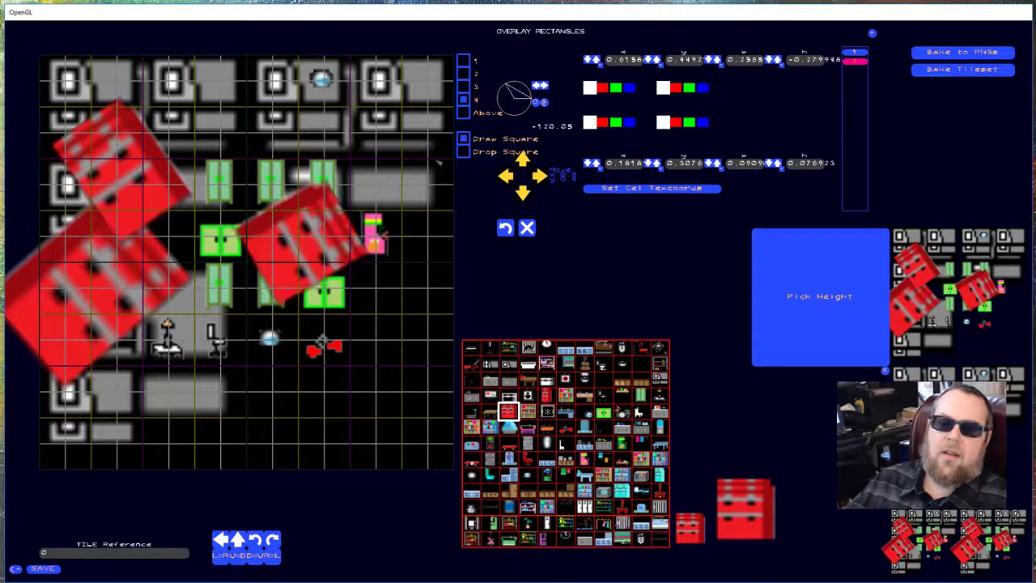
click(346, 412)
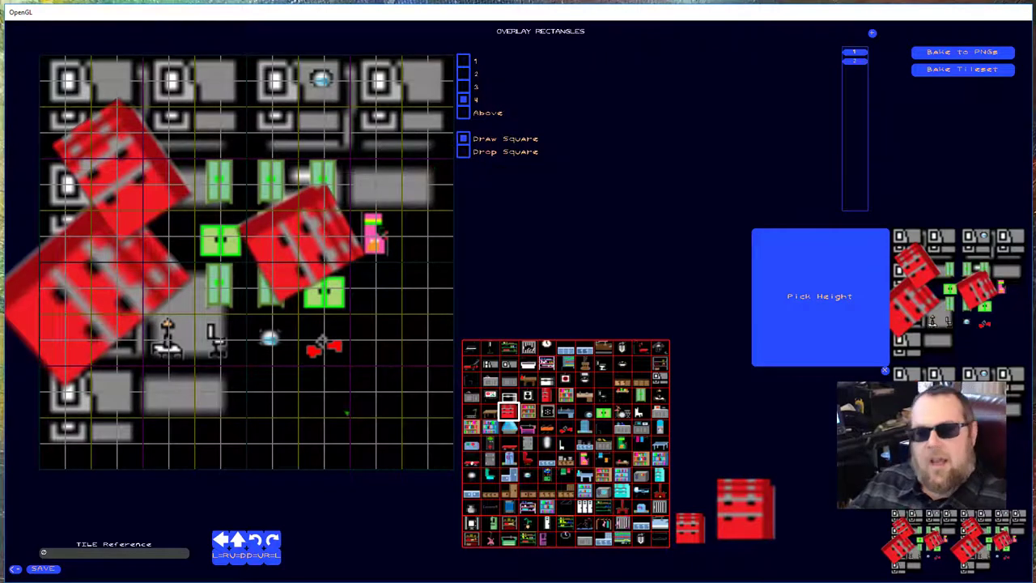
drag(346, 412, 433, 356)
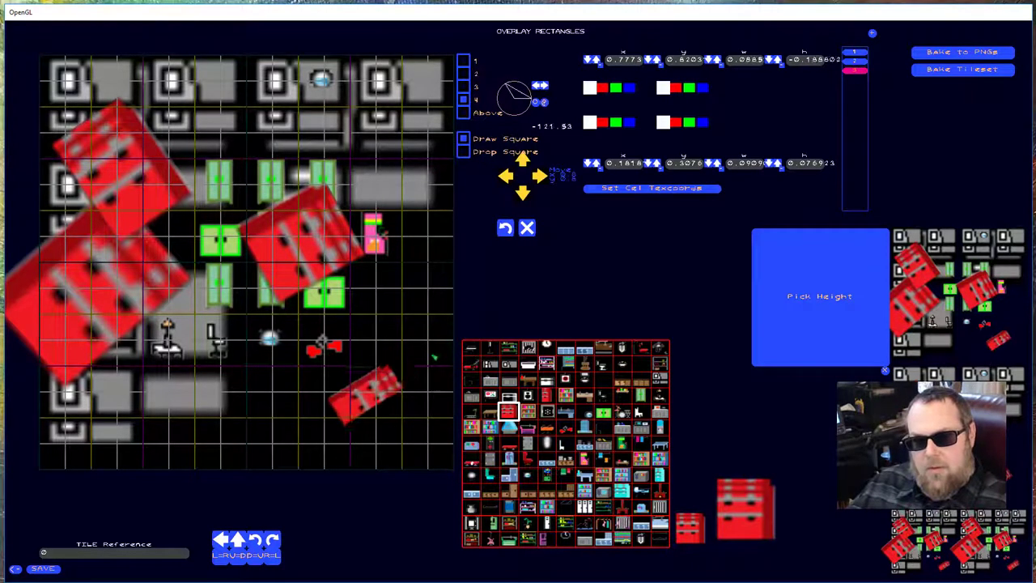
click(423, 397)
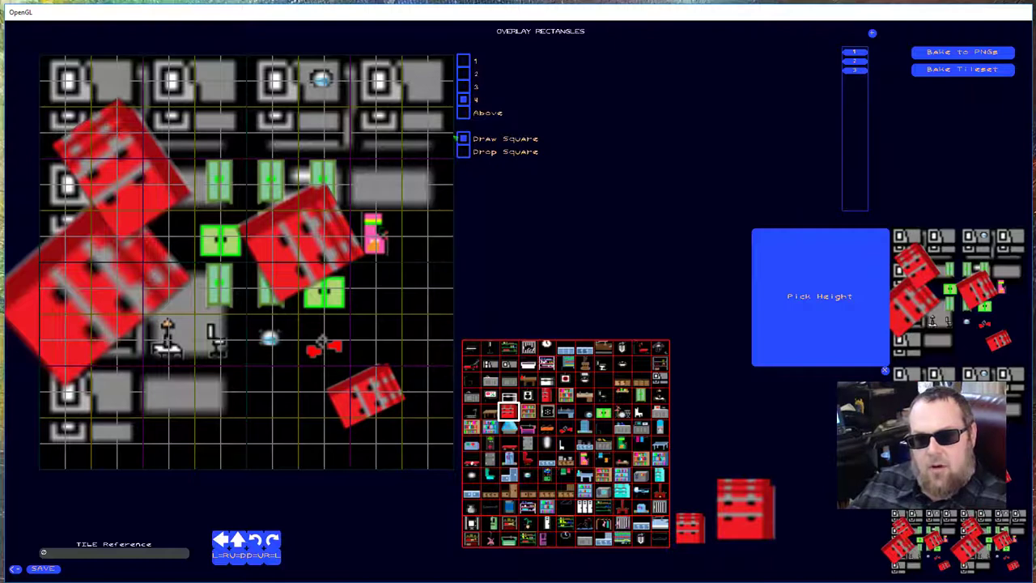
Disable Draw Square and move level 4's rectangle 2 up to the tile's upper area, right of centre
click(463, 139)
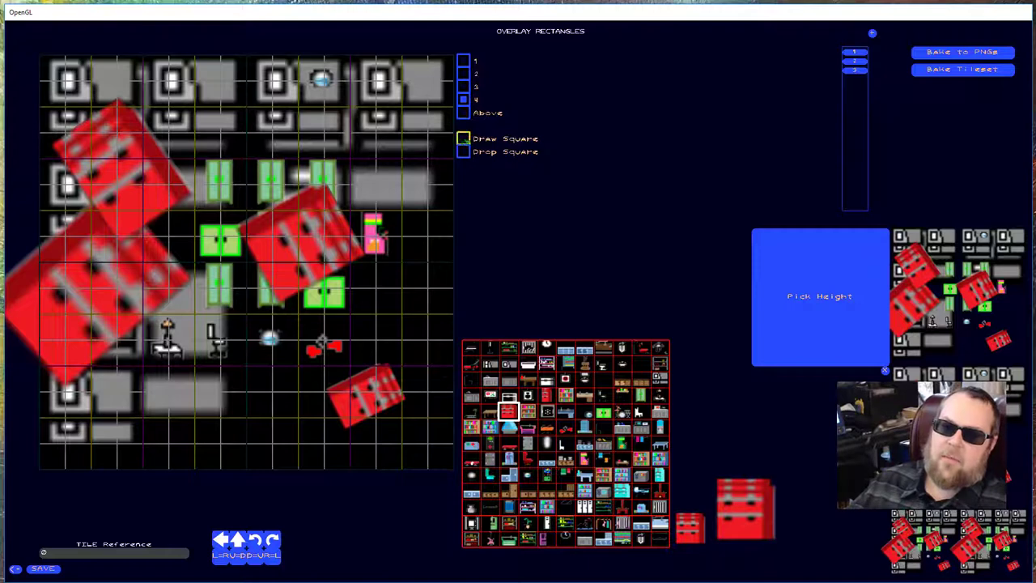
click(854, 60)
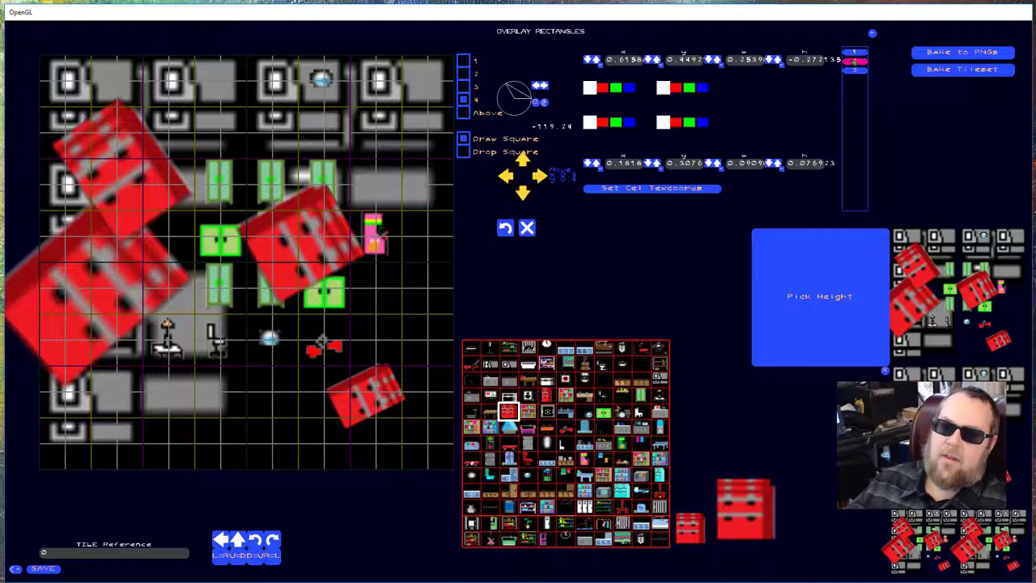
drag(315, 123, 364, 174)
With only Drop Square enabled, drop four small unrotated red drawers at level 4: two in the upper left half, one at lower middle, one at lower right
click(854, 71)
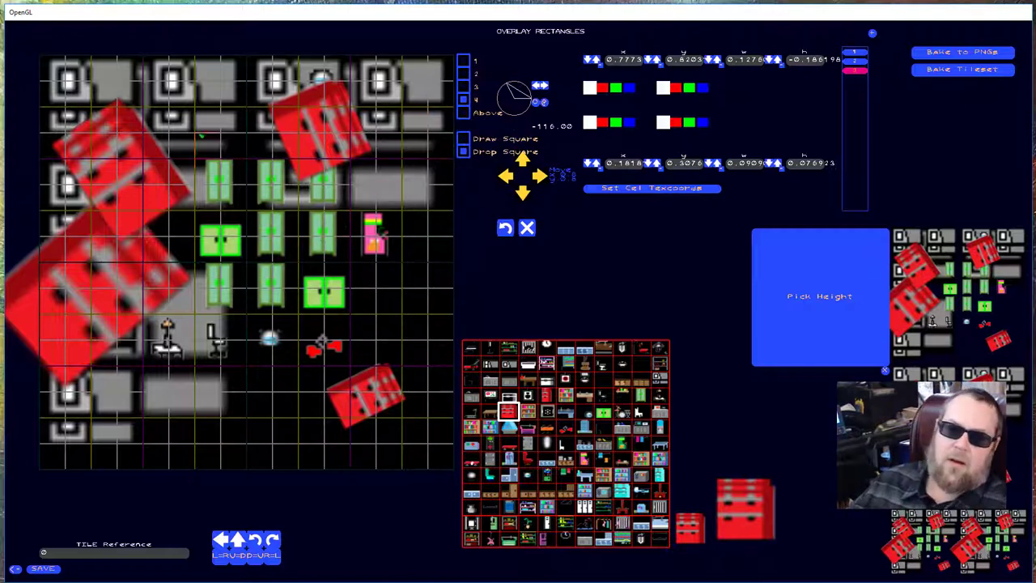
click(193, 120)
click(238, 172)
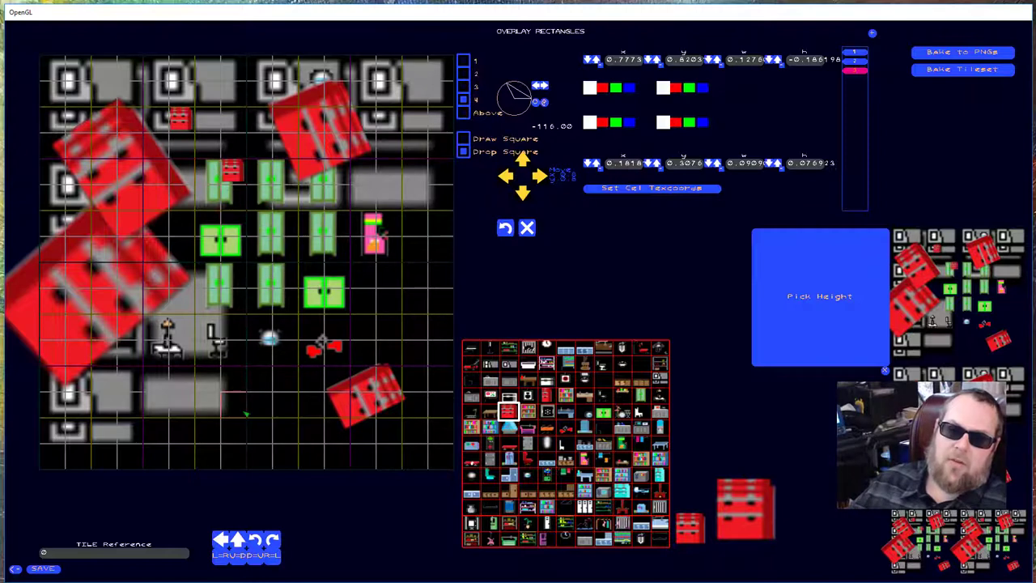
click(238, 404)
click(413, 326)
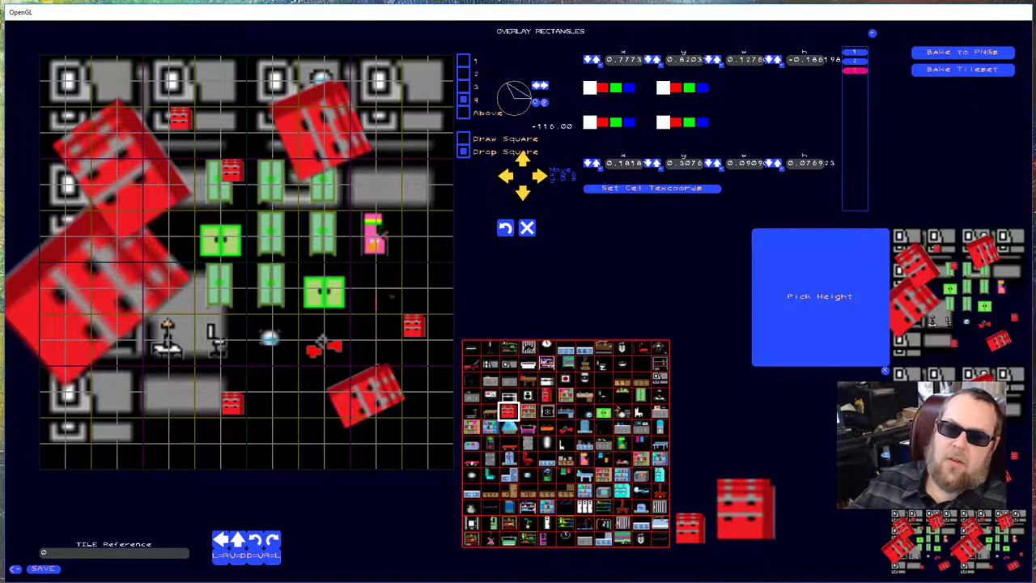
At the Above level with Draw Square and Drop Square both enabled, place five rotated red drawers over the upper, central, right and lower-middle areas
click(463, 113)
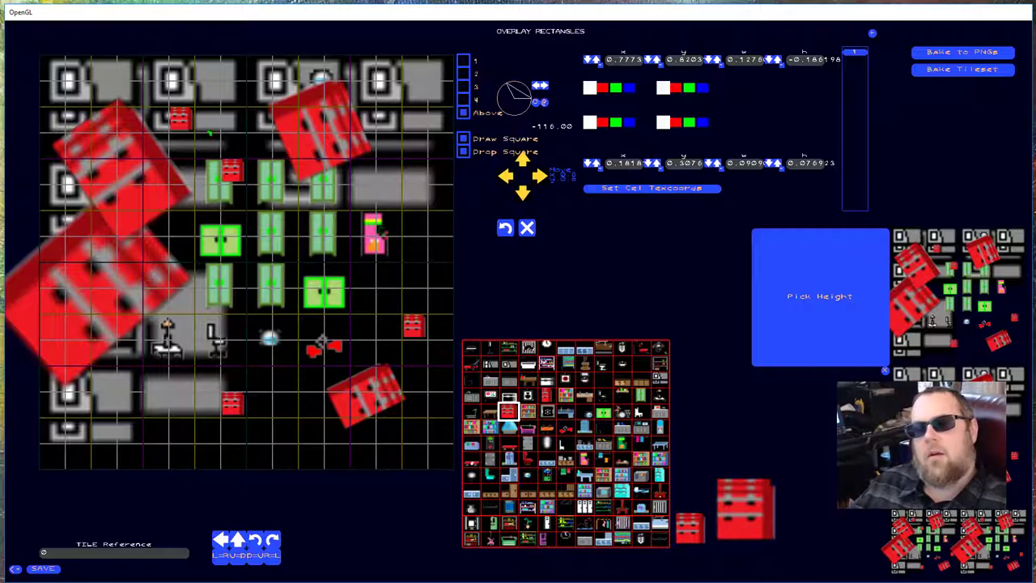
drag(209, 132, 144, 24)
drag(248, 255, 272, 188)
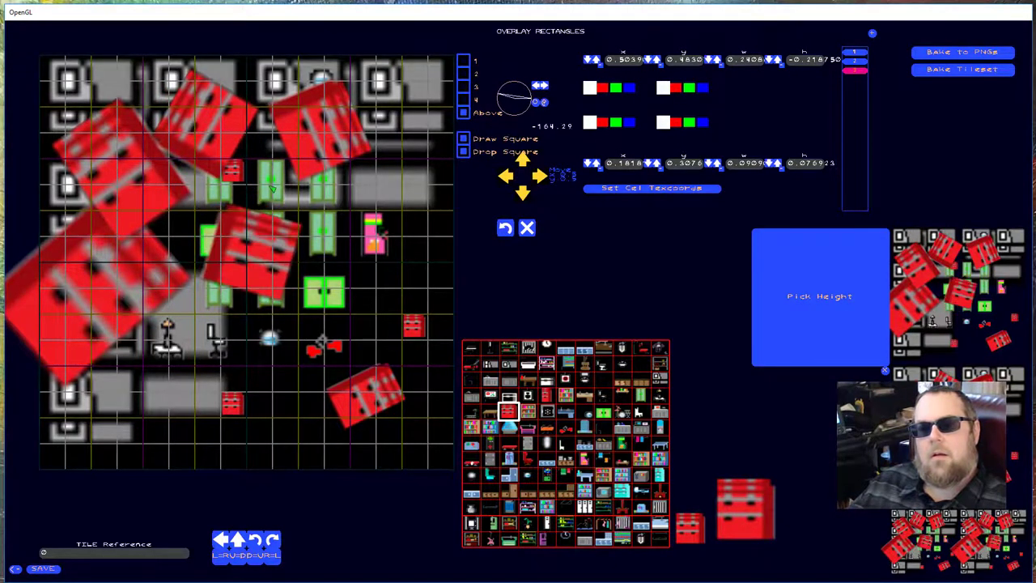
drag(373, 263, 344, 205)
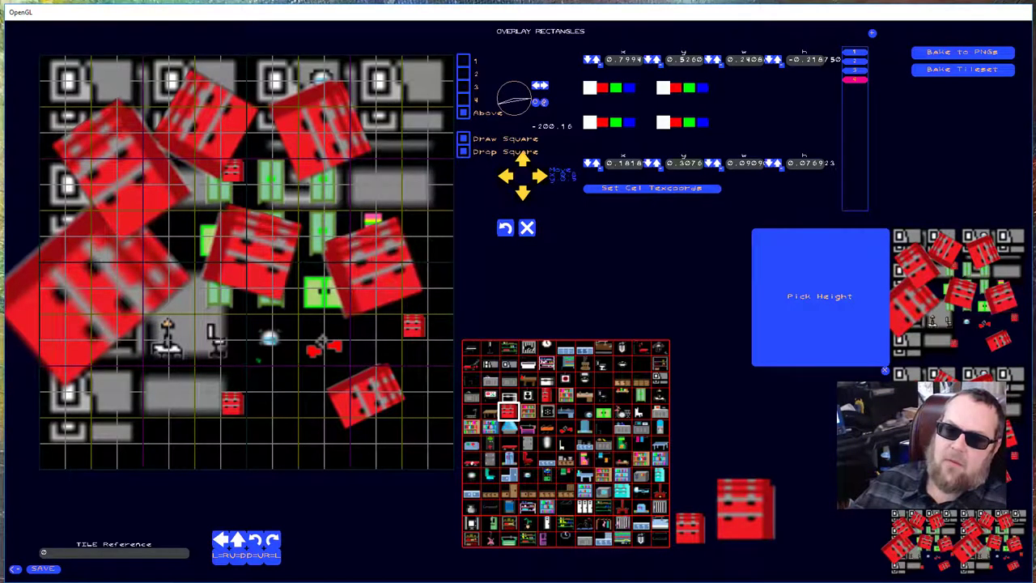
drag(267, 364, 265, 326)
click(217, 335)
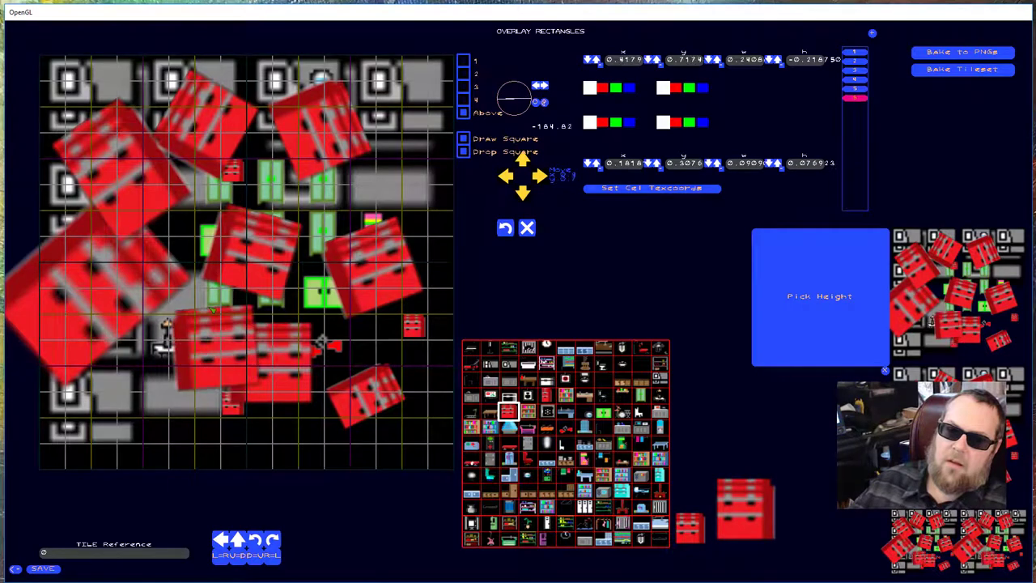
Add five more rotated red drawers of the same size at the Above level, filling the tile's centre, upper right and left-middle areas
click(316, 267)
click(364, 147)
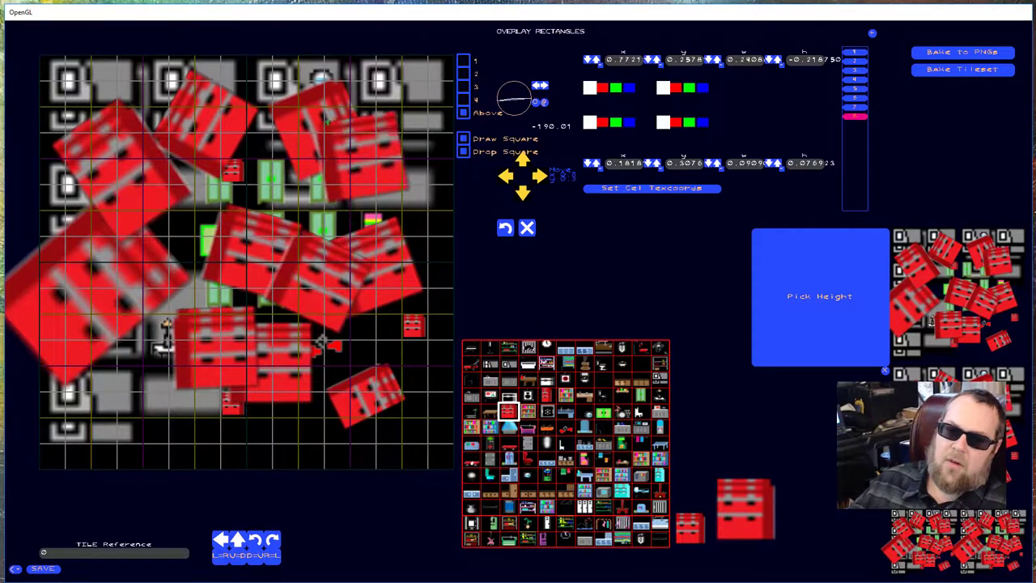
click(258, 158)
click(299, 226)
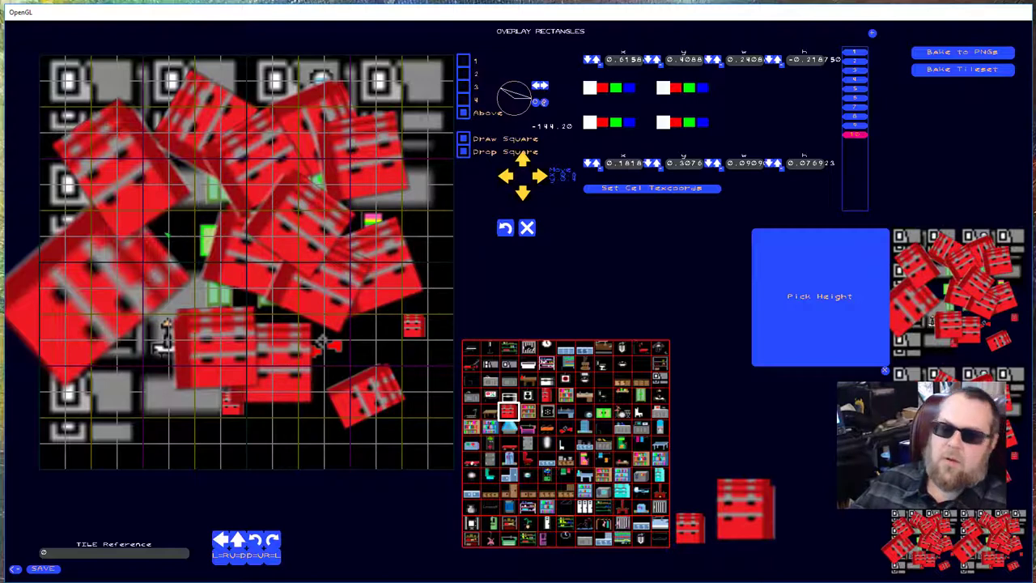
click(168, 228)
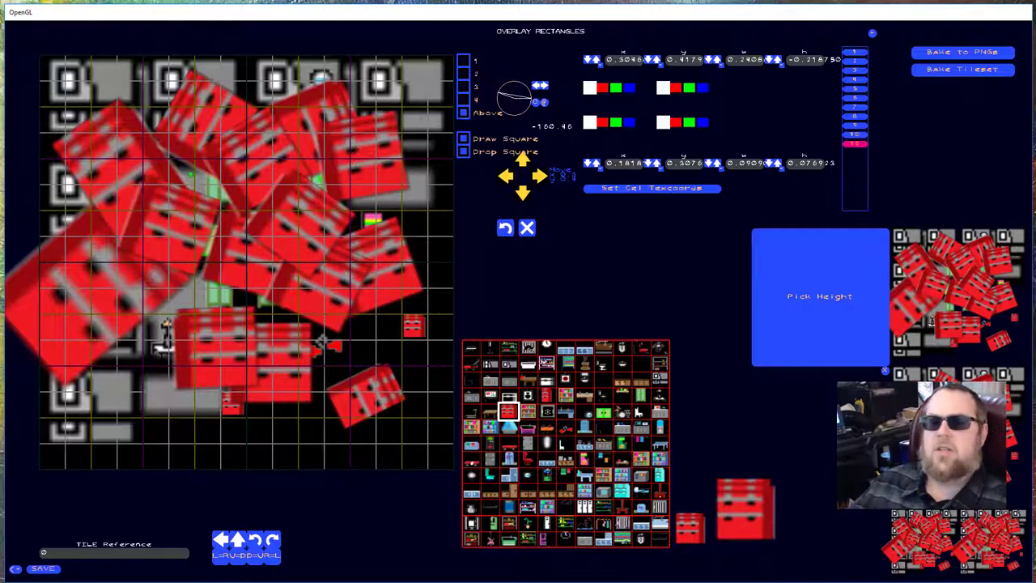
Place five rotated red drawers at the Above level across the tile's lower half, from the right edge to the lower-left corner
click(166, 339)
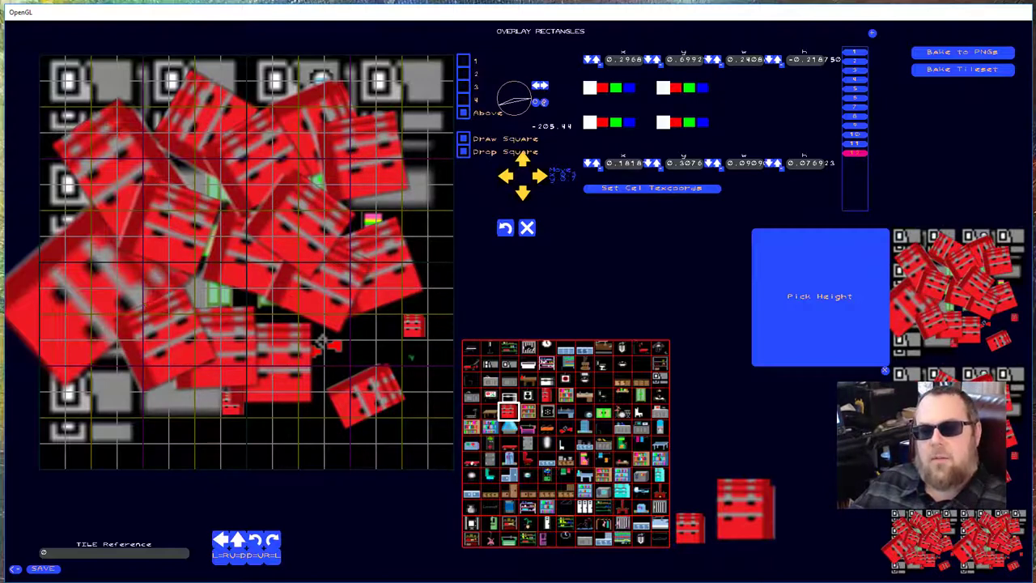
click(411, 356)
click(318, 368)
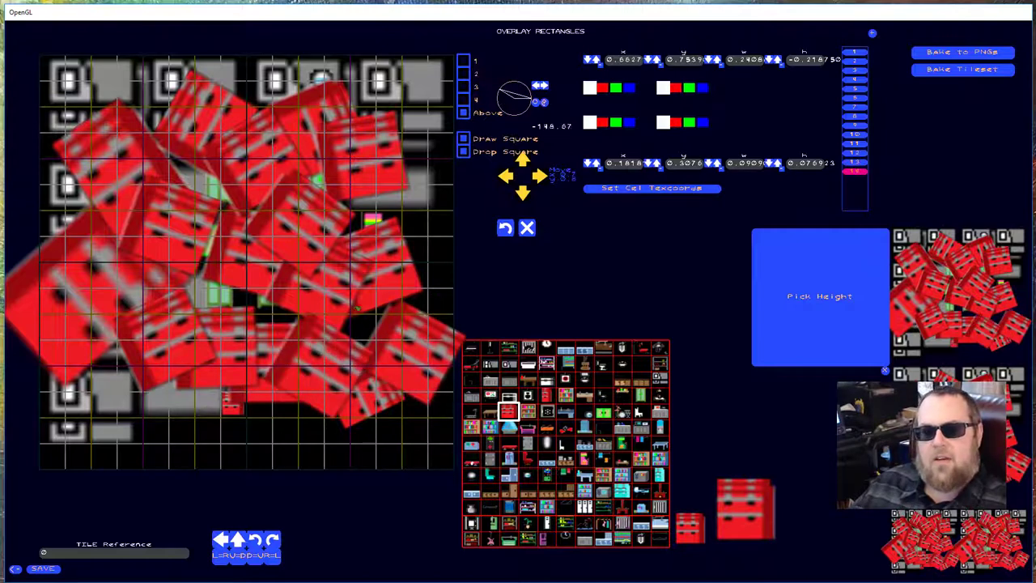
click(241, 388)
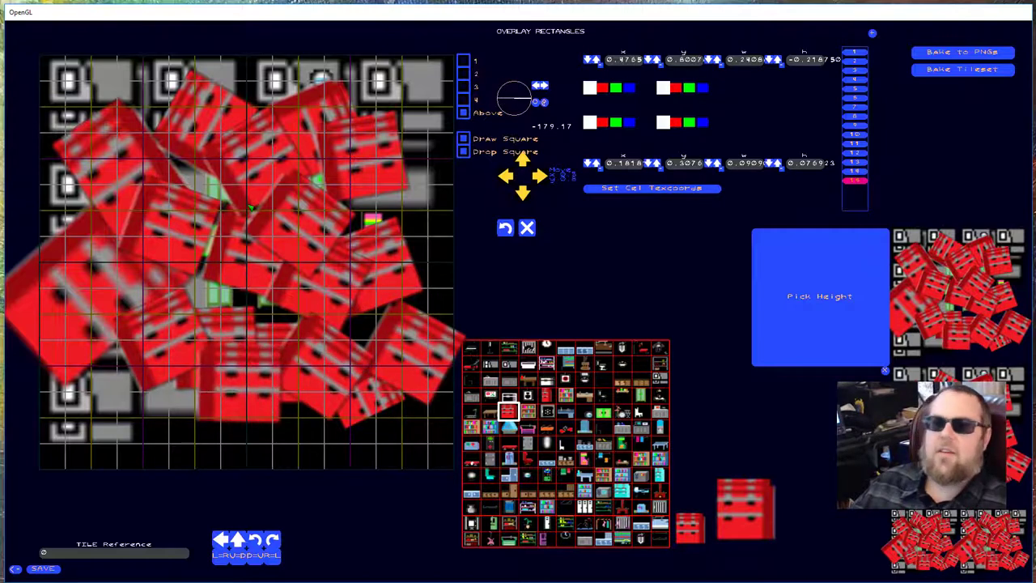
click(119, 421)
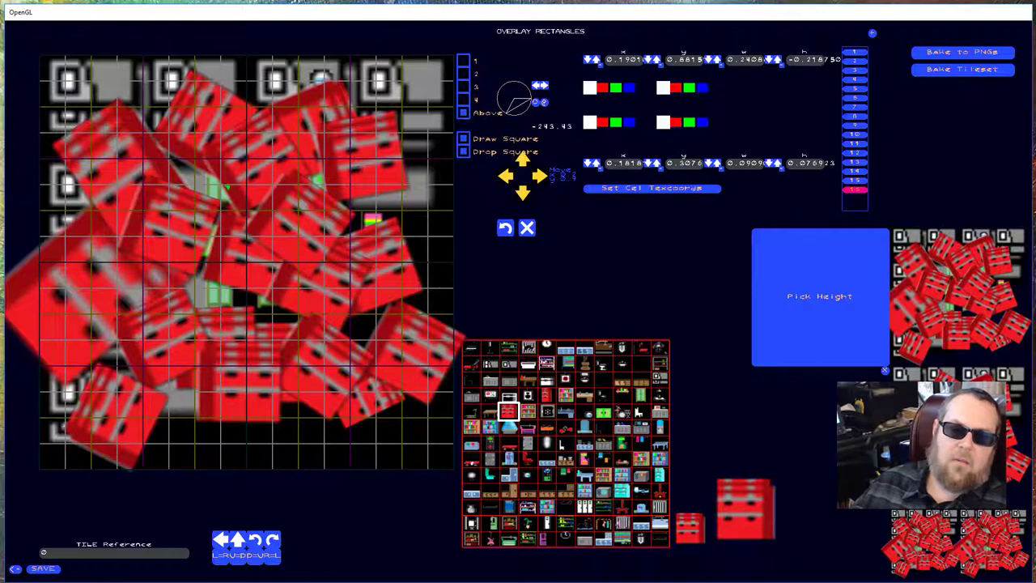
Cover the remaining gaps in the tile's upper right, centre and left with more rotated red drawers at the Above level
click(362, 99)
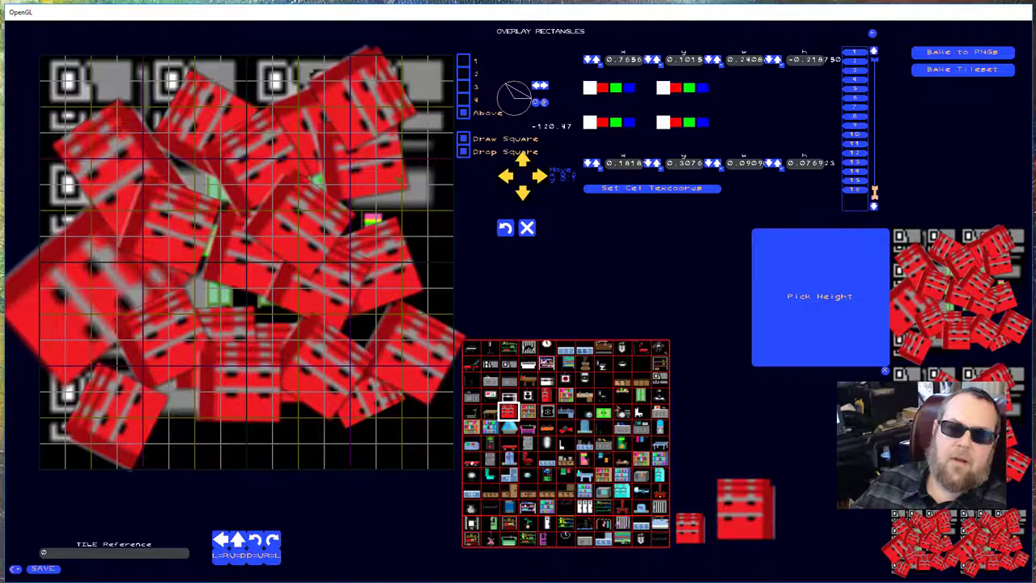
click(393, 186)
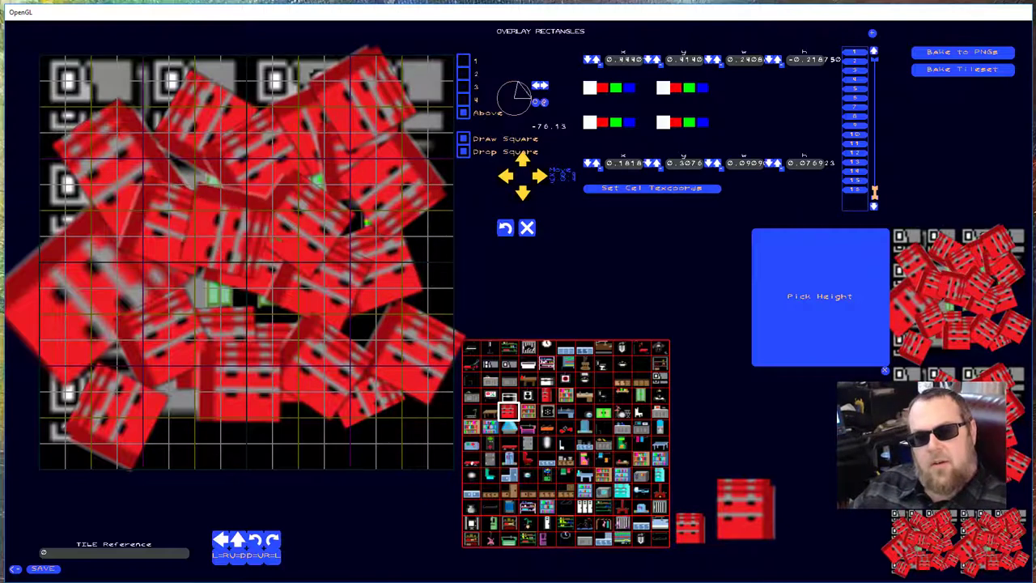
click(175, 165)
click(328, 169)
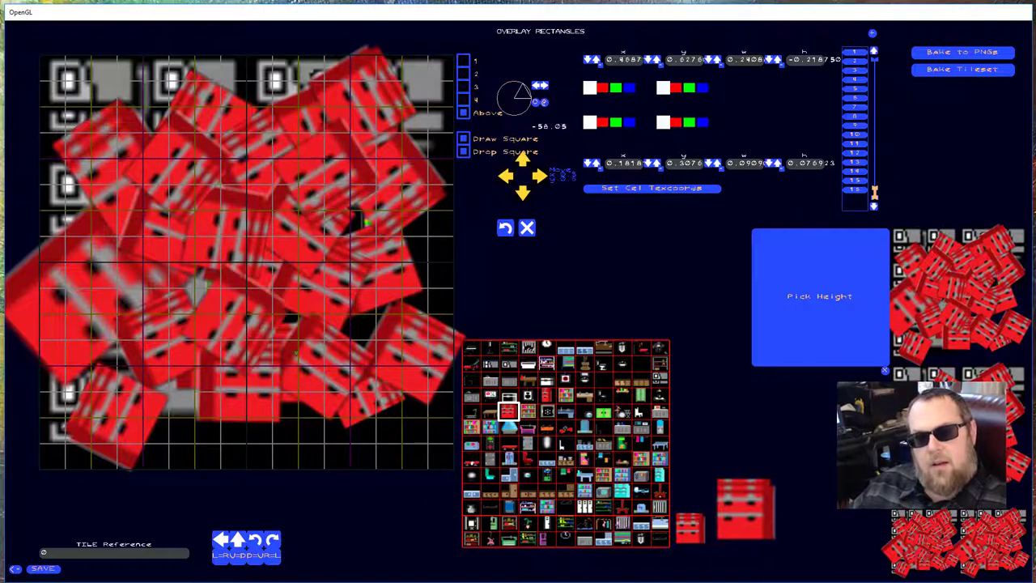
click(190, 280)
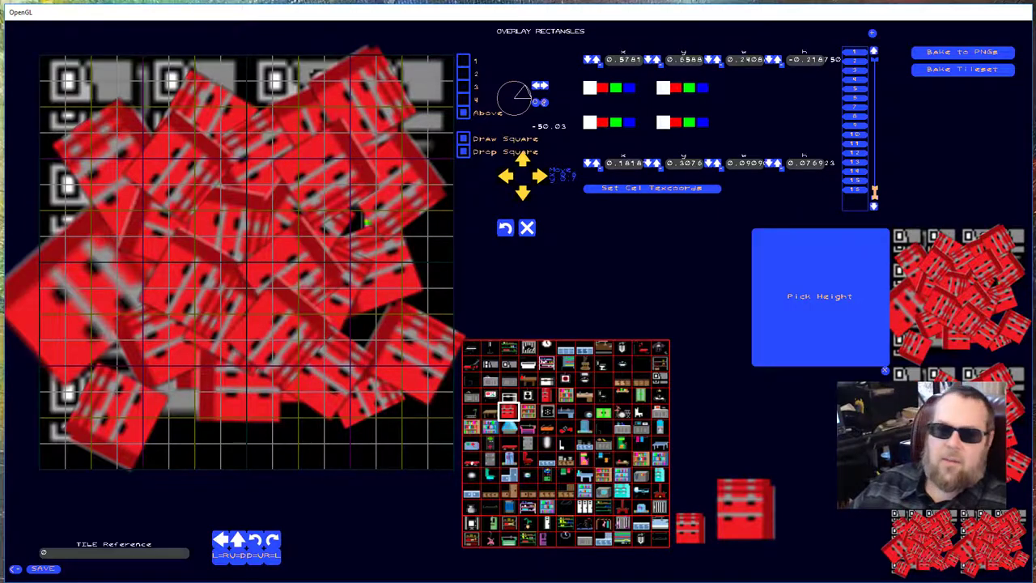
click(259, 220)
click(184, 255)
click(265, 177)
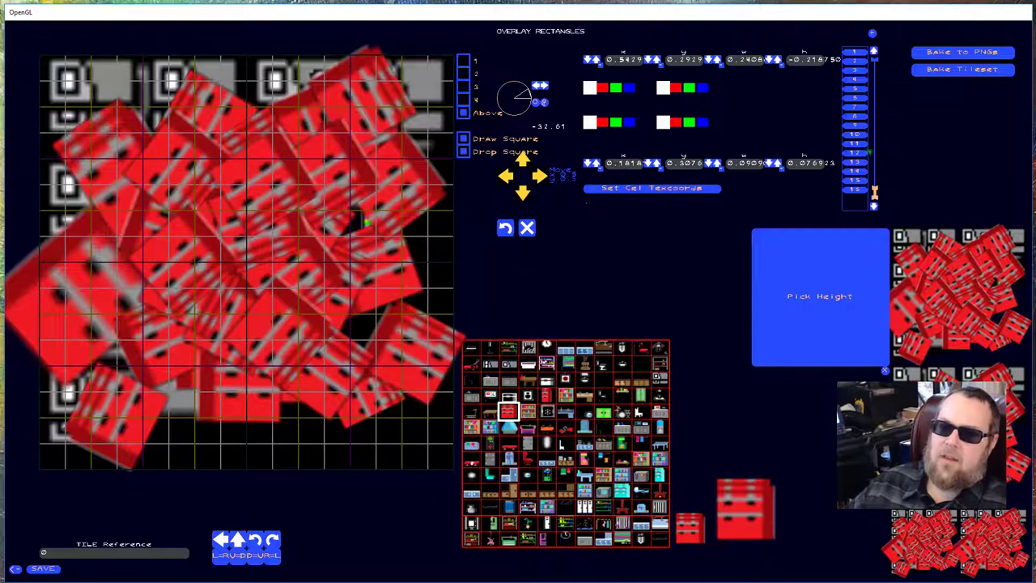
Delete overlay rectangle 11 from the Above level
click(855, 144)
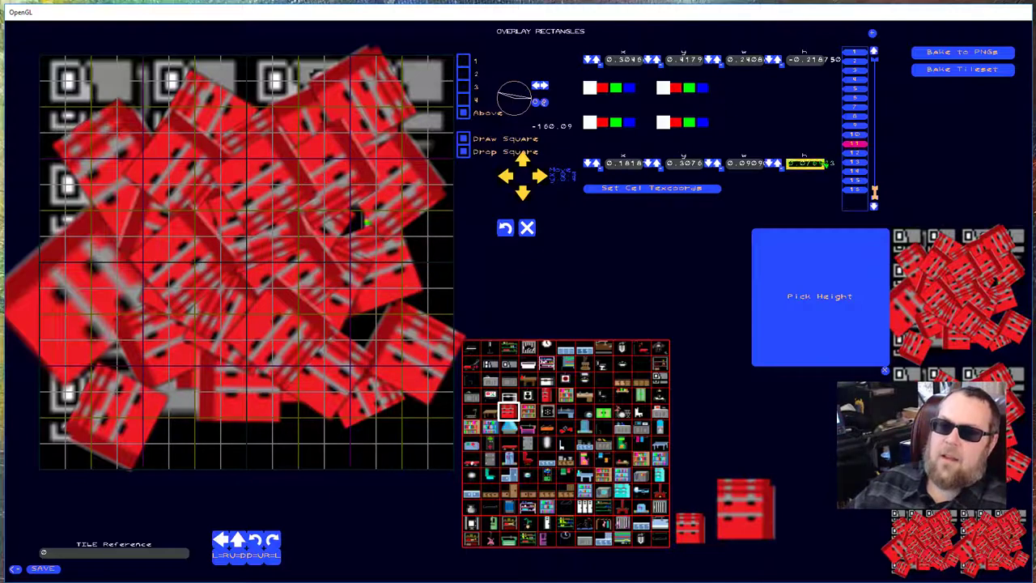
click(527, 227)
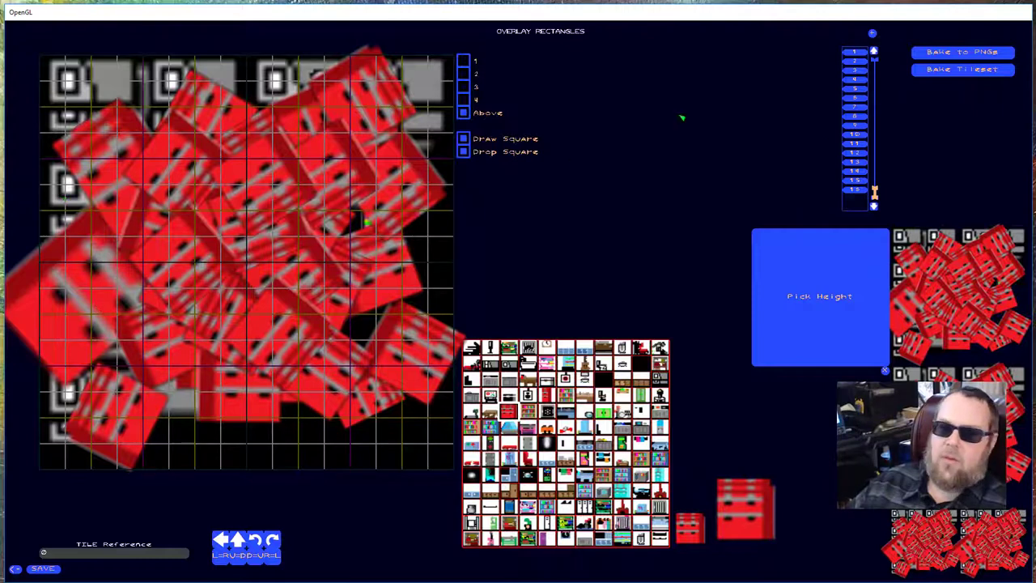
Delete the first overlay rectangle in the Above level's list six times in a row
click(861, 54)
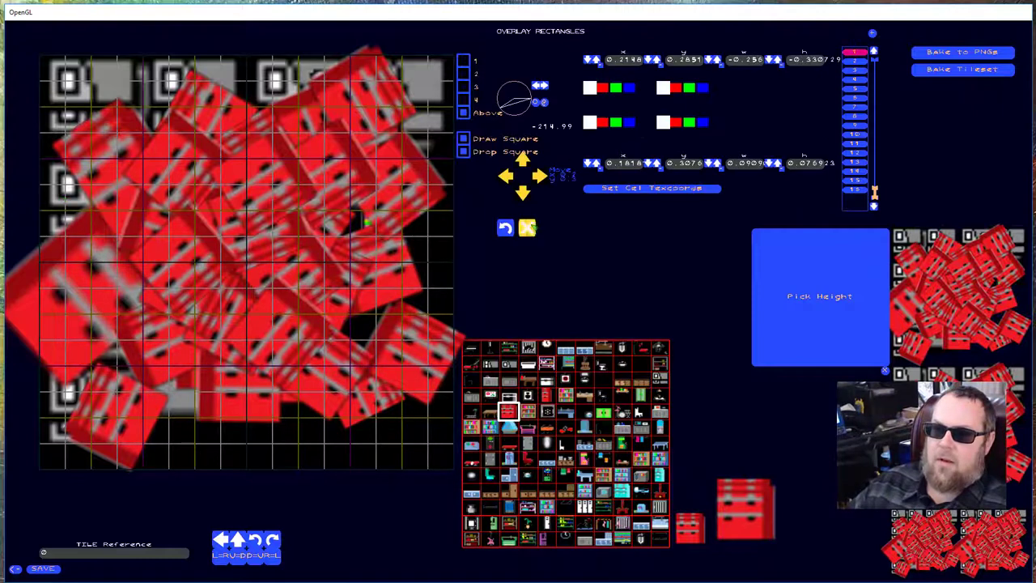
click(526, 228)
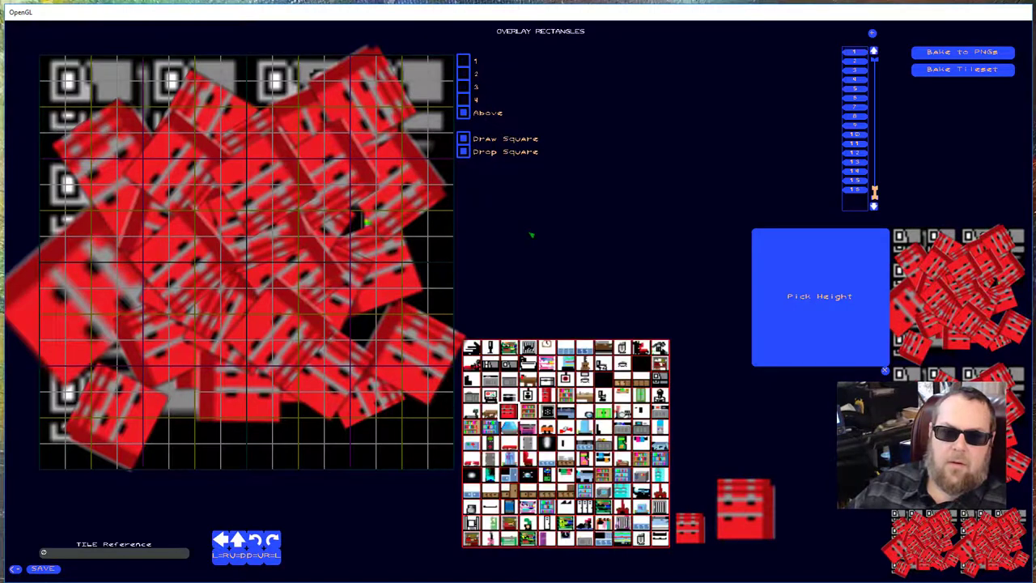
click(855, 52)
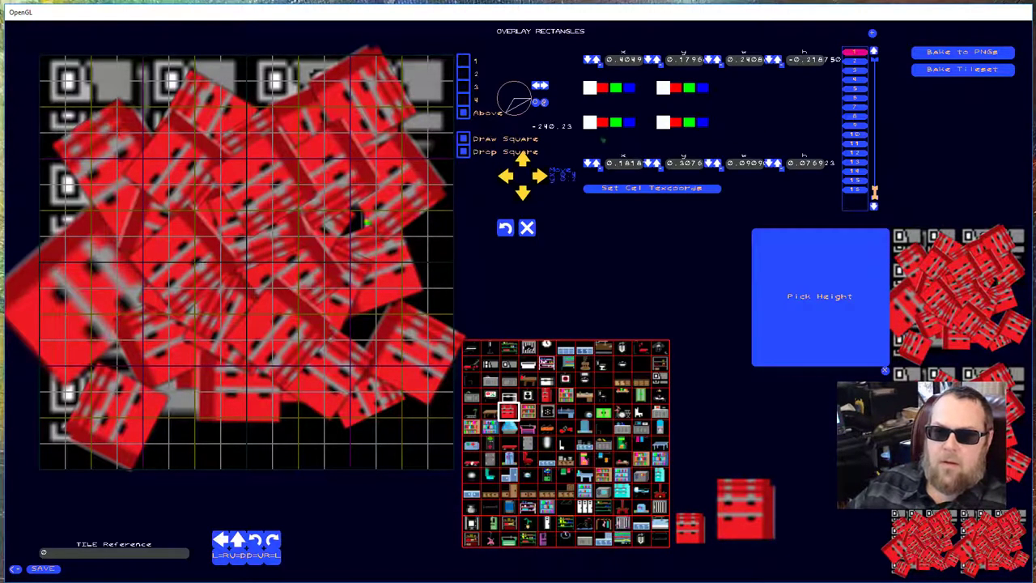
click(526, 227)
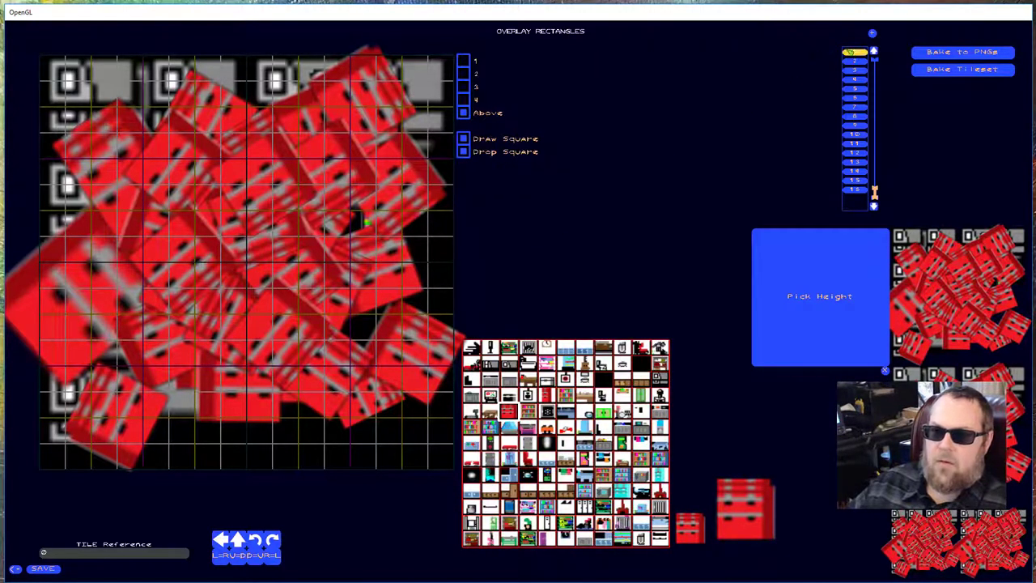
click(855, 52)
click(526, 227)
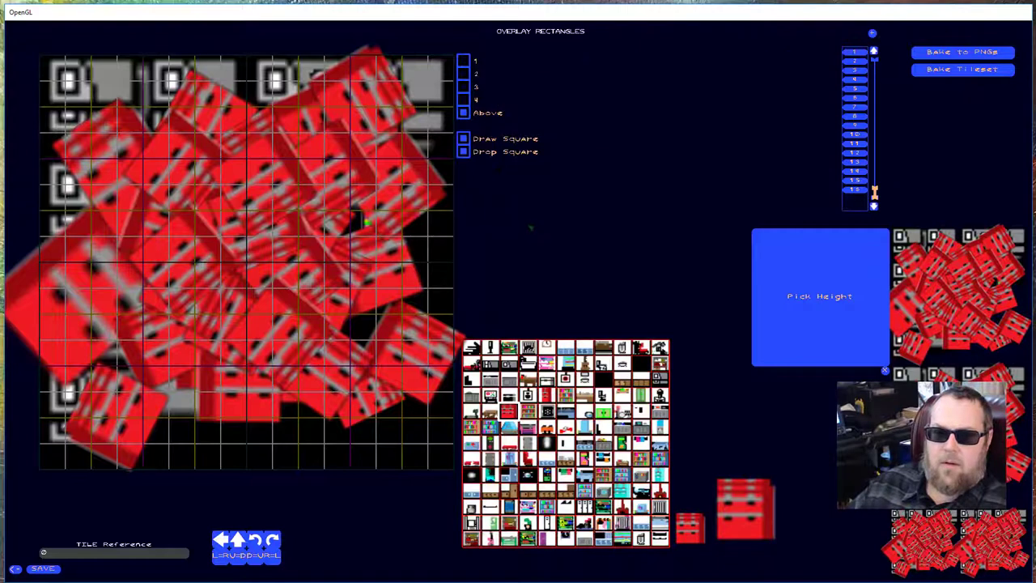
click(856, 52)
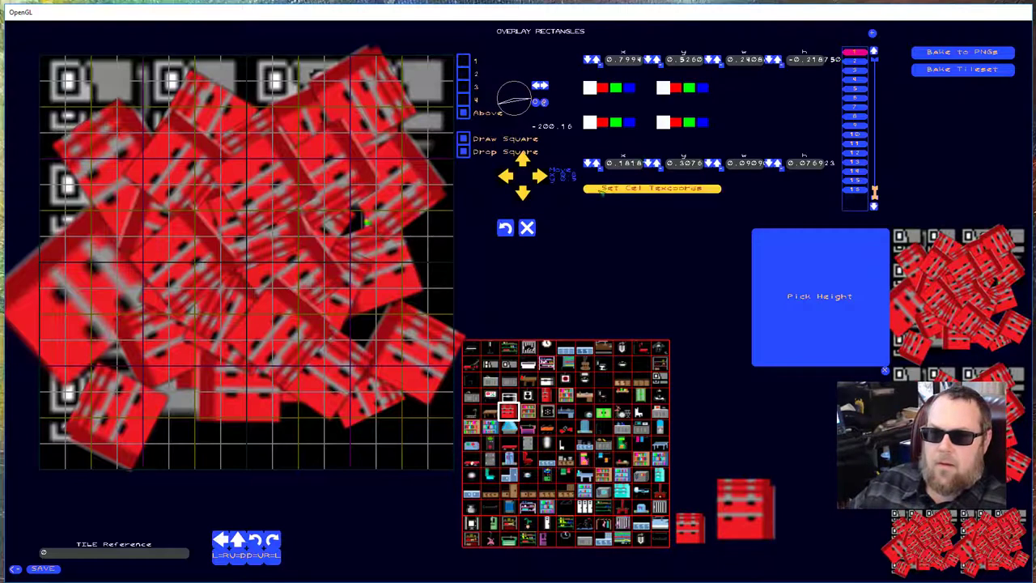
click(528, 228)
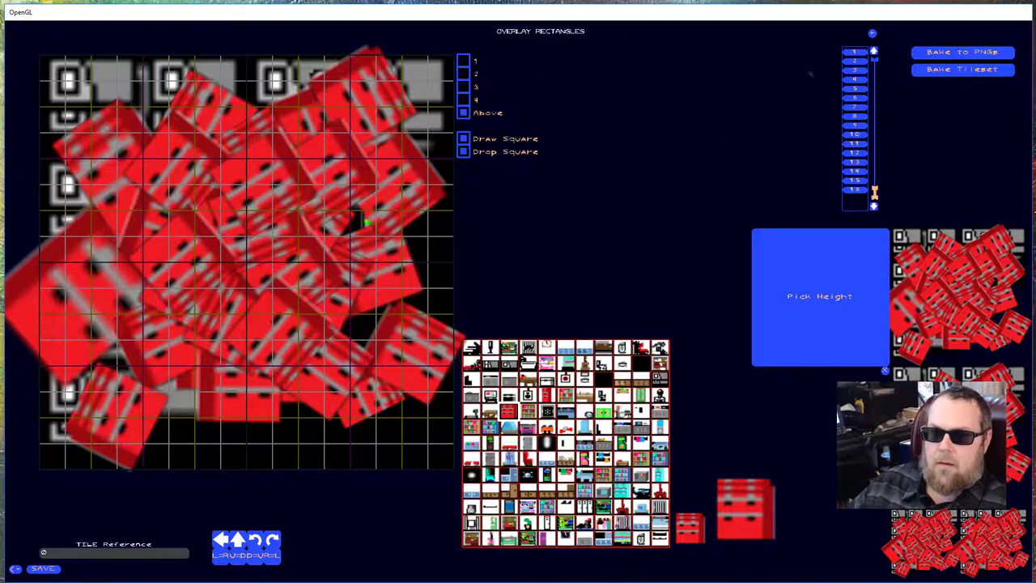
click(854, 53)
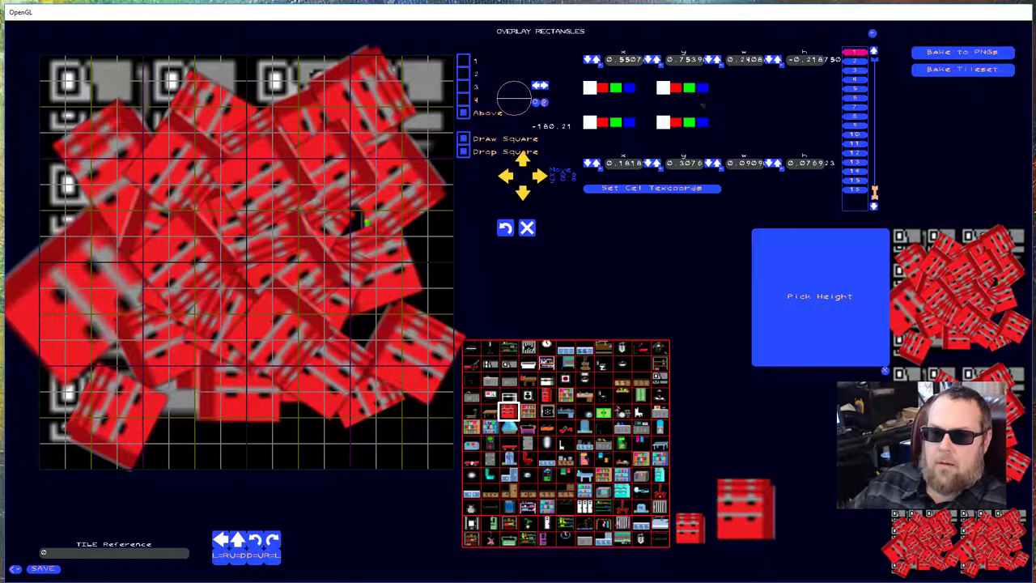
click(527, 228)
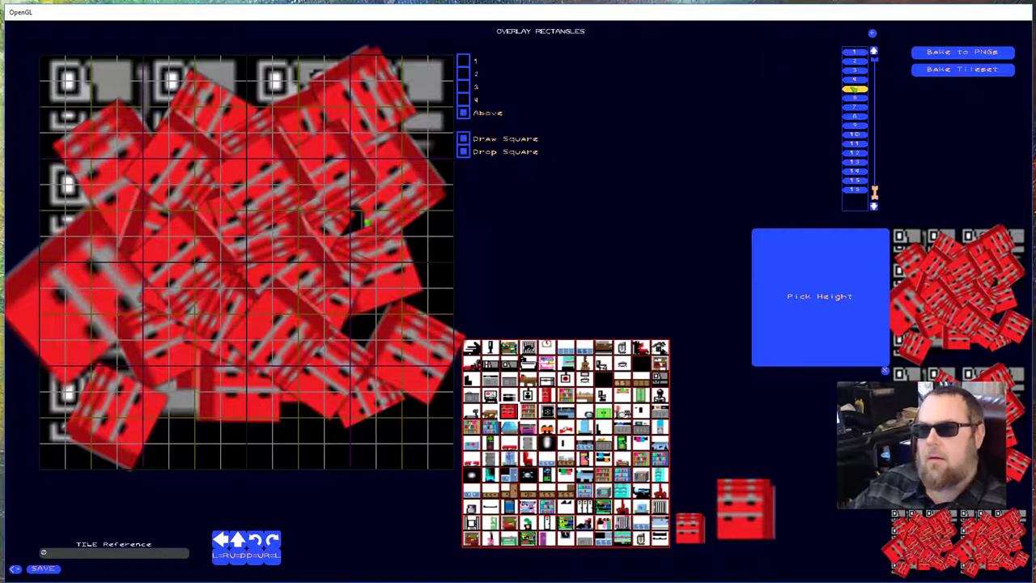
click(851, 53)
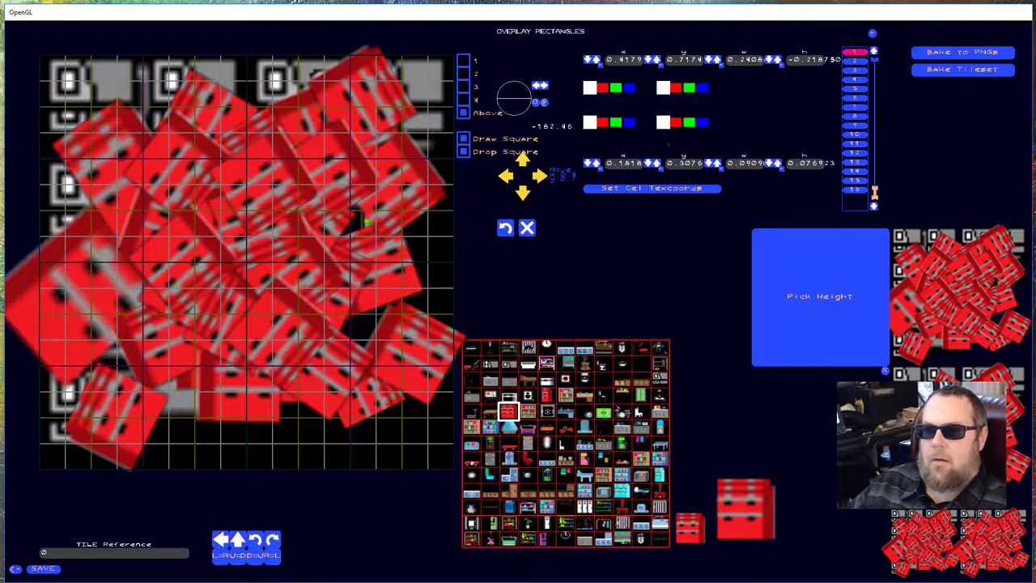
click(527, 229)
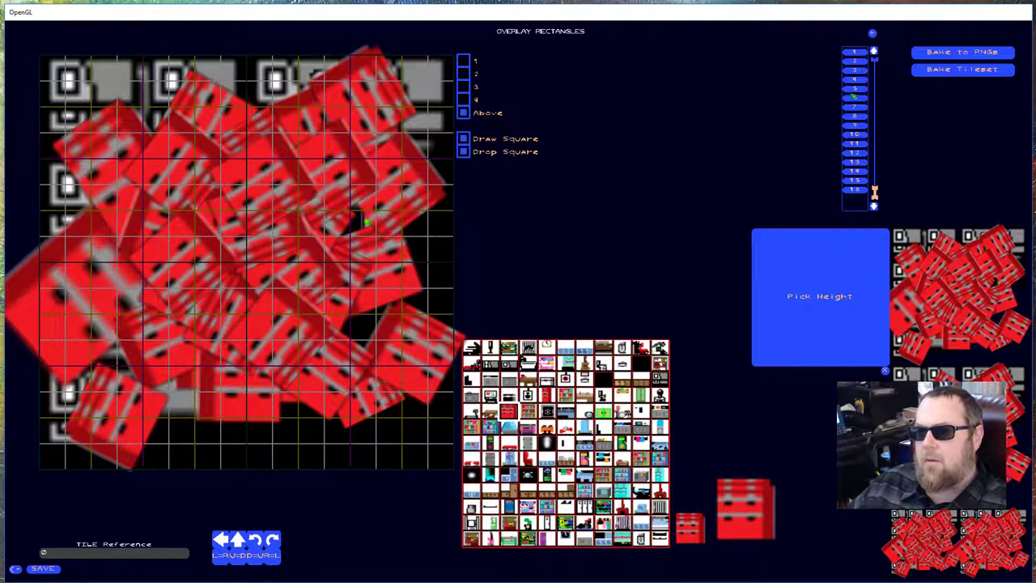
Rotate overlay rectangle 1 at the Above level and set overlay rectangle 9's rotation to about 145 degrees
scroll(870, 130, down, 4)
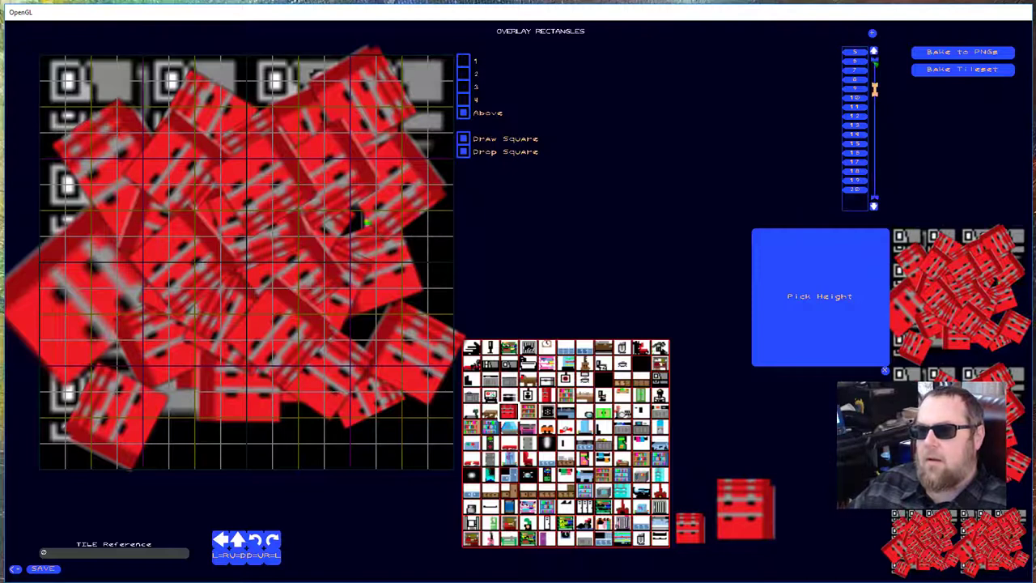
scroll(878, 146, up, 2)
scroll(878, 190, up, 2)
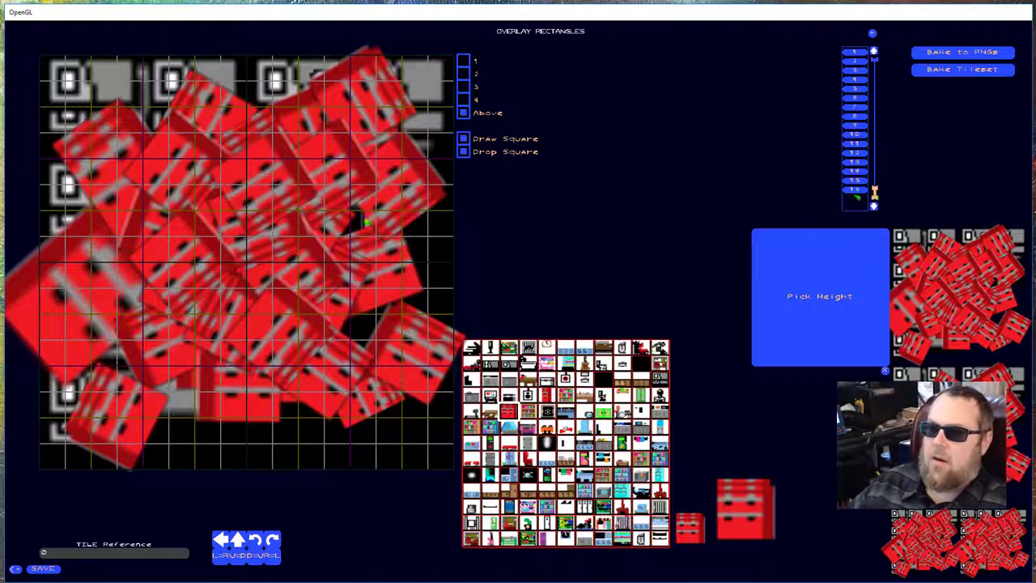
click(853, 52)
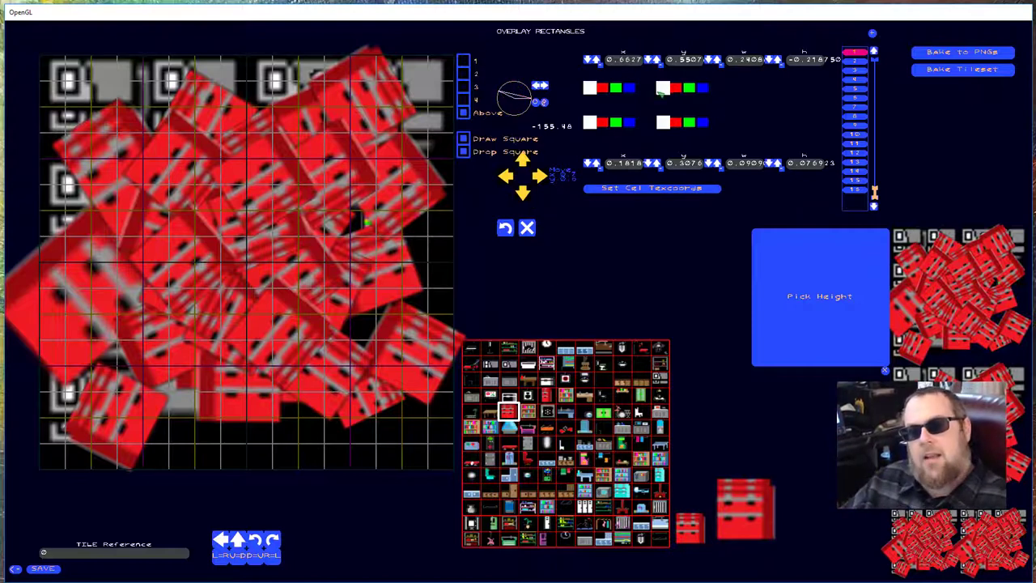
click(526, 95)
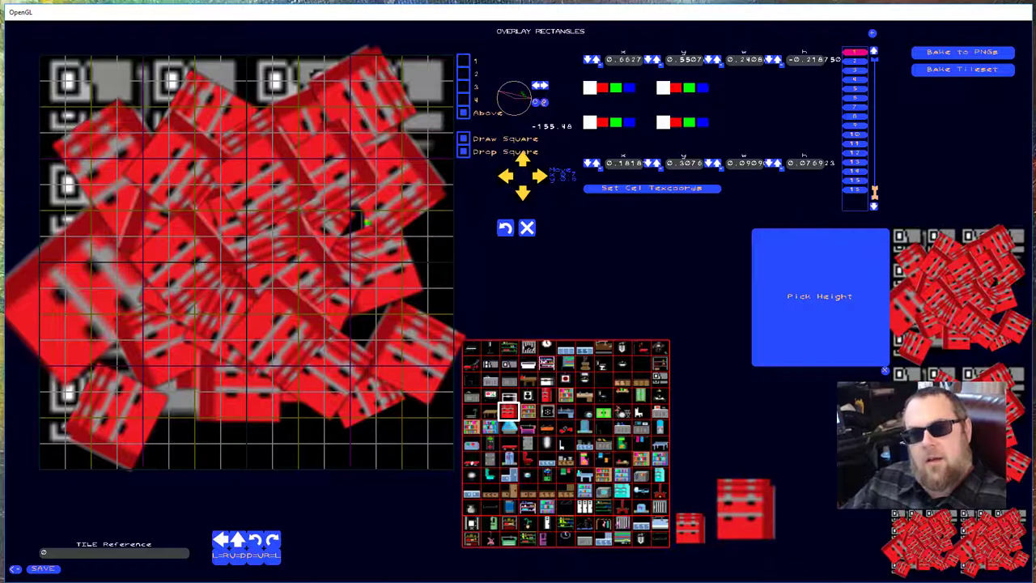
mouse_move(526, 95)
mouse_down()
mouse_move(508, 92)
mouse_move(506, 104)
mouse_move(492, 94)
mouse_move(505, 82)
mouse_move(496, 87)
mouse_up()
click(855, 71)
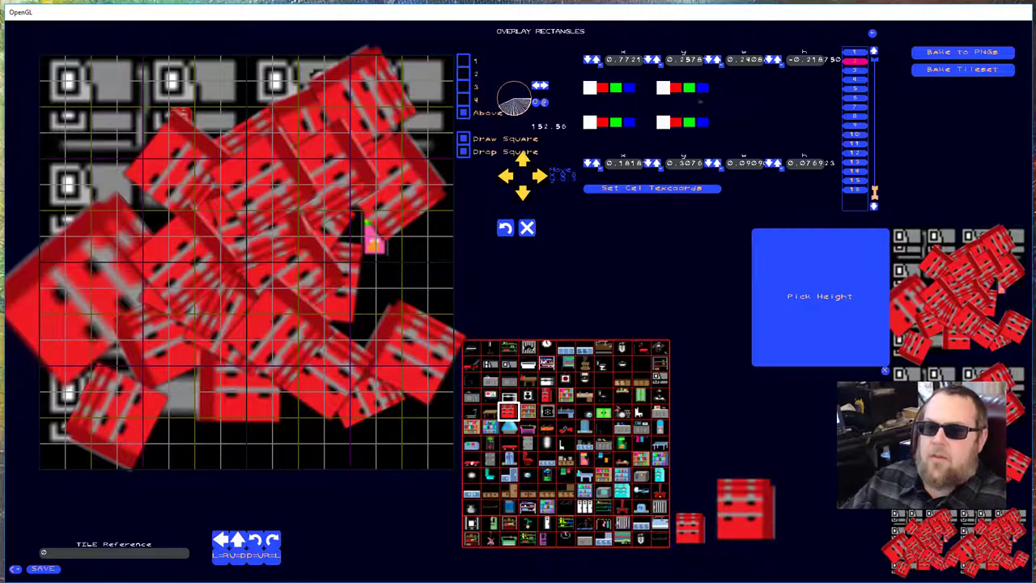
click(855, 125)
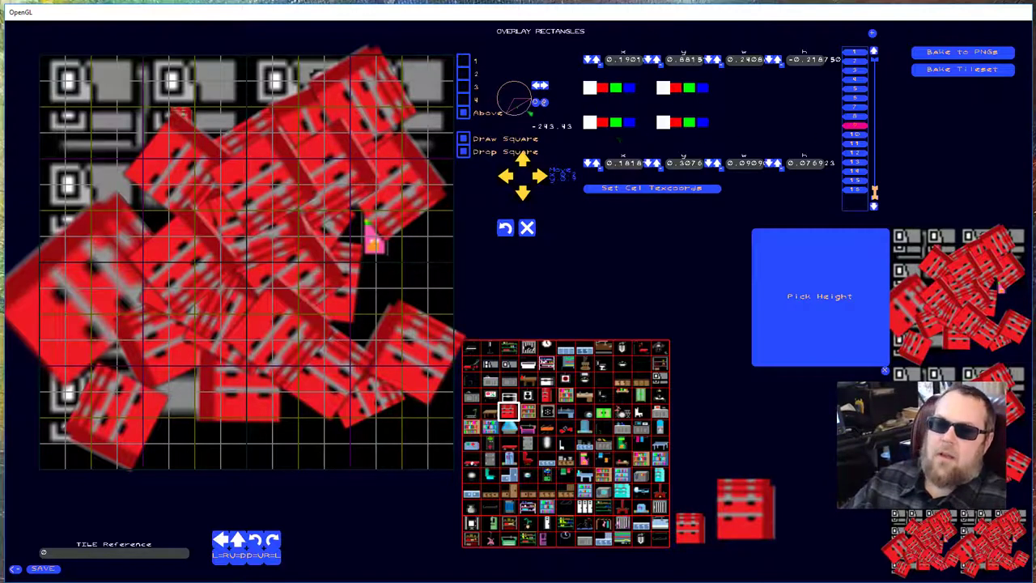
drag(511, 111, 501, 97)
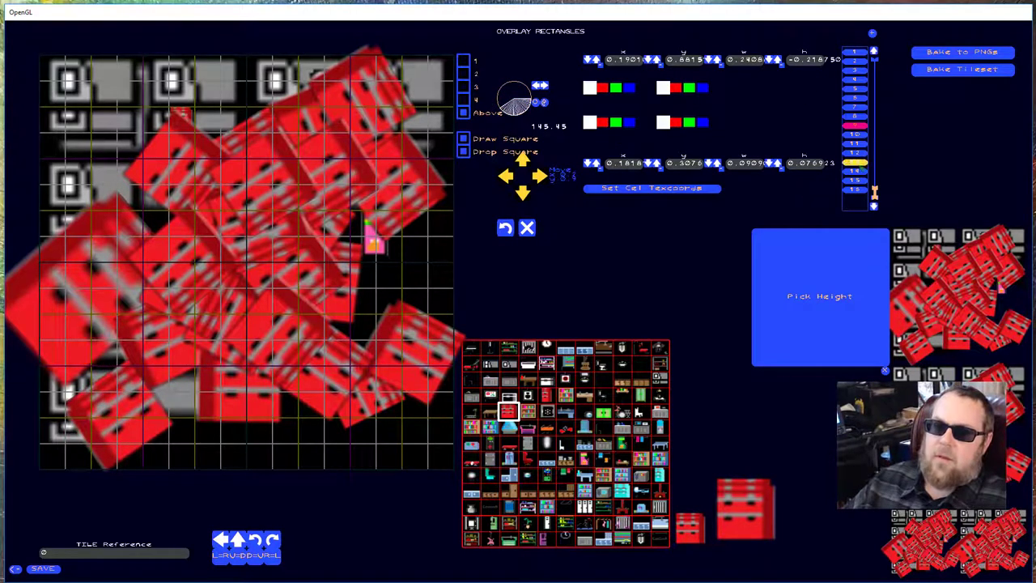
Place more rotated red drawers at the Above level, in a ring around the tile's centre and over its upper right
click(855, 152)
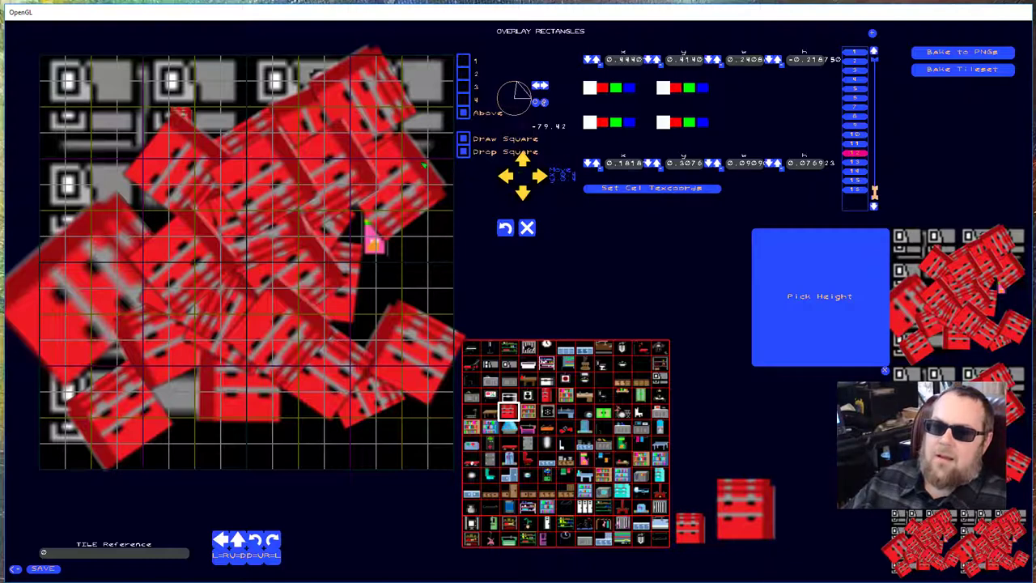
drag(368, 167, 373, 155)
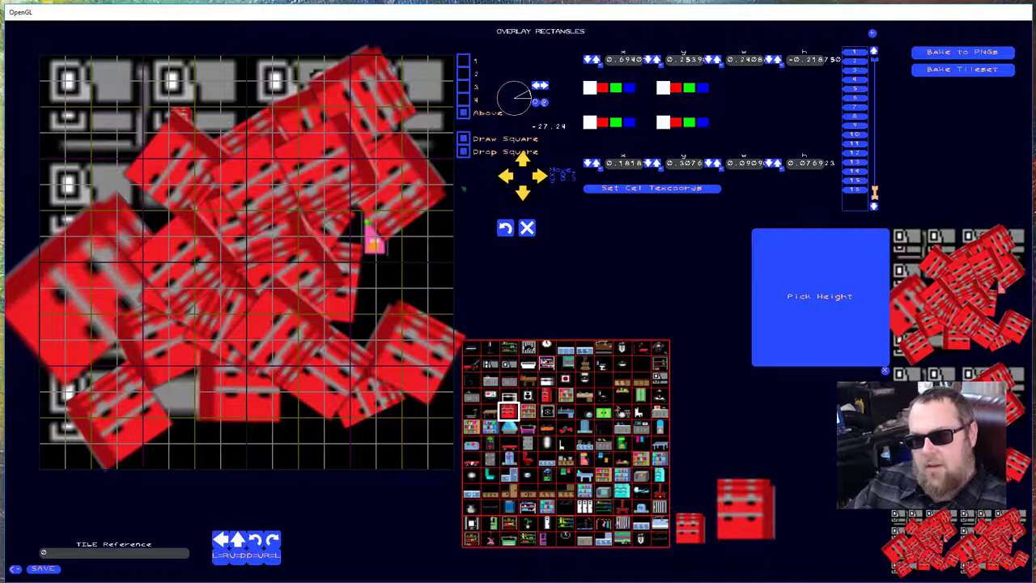
drag(150, 156, 150, 267)
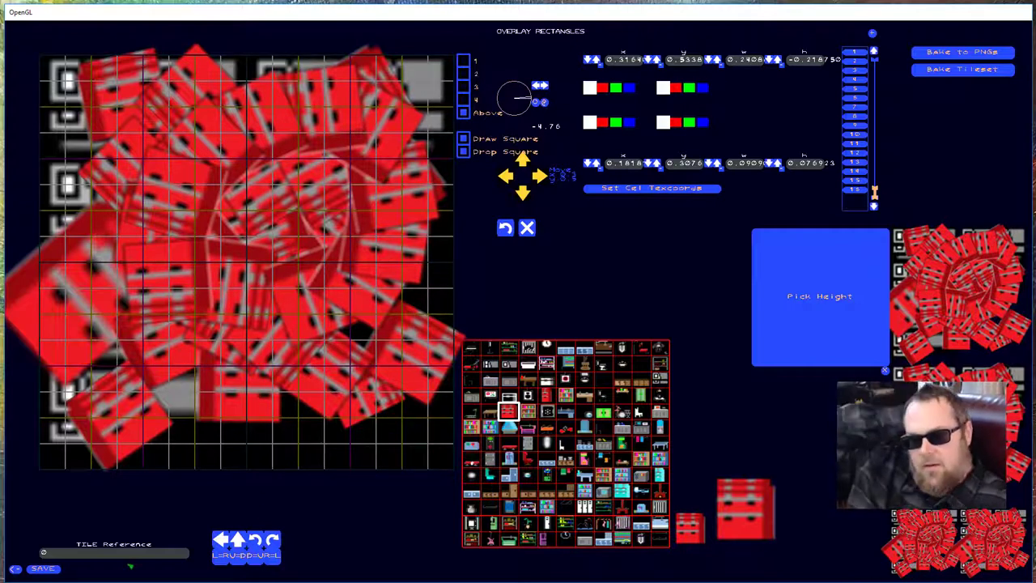
mouse_move(133, 302)
mouse_down()
mouse_move(243, 231)
mouse_move(279, 263)
mouse_move(386, 113)
mouse_up()
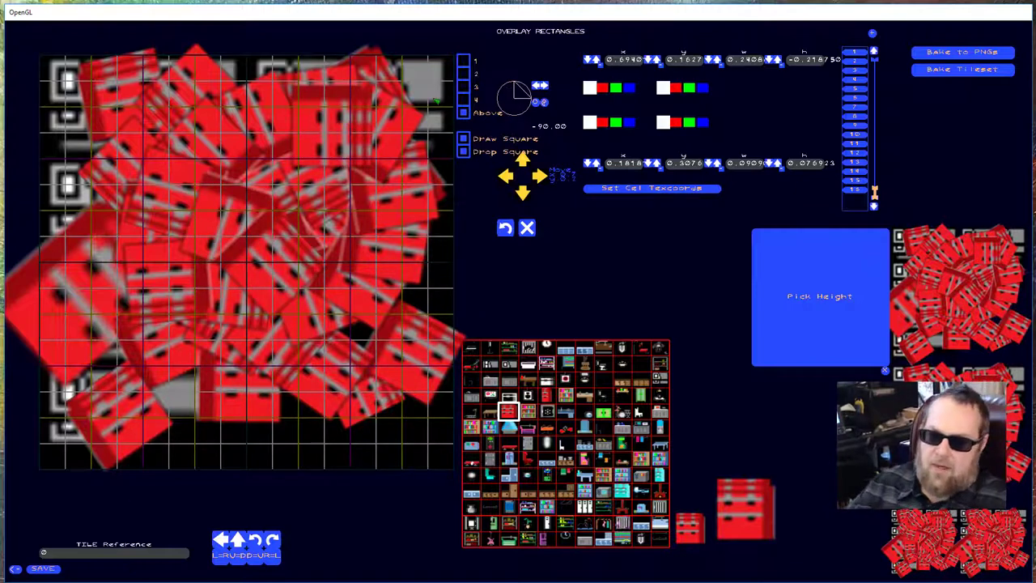
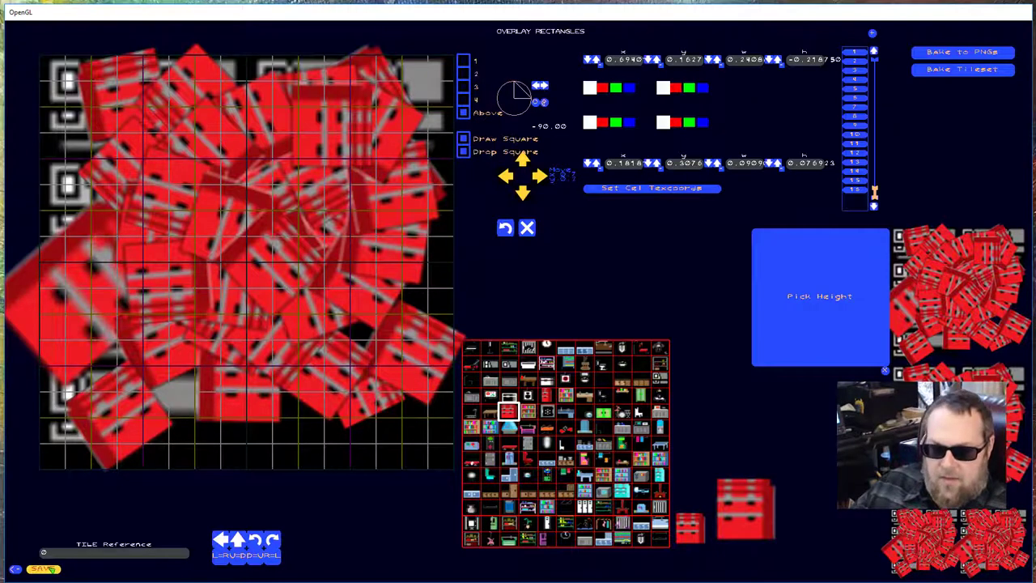
Leave the tile, its tileset and the test3 workspace, and open the Sample Workspace for editing
click(15, 569)
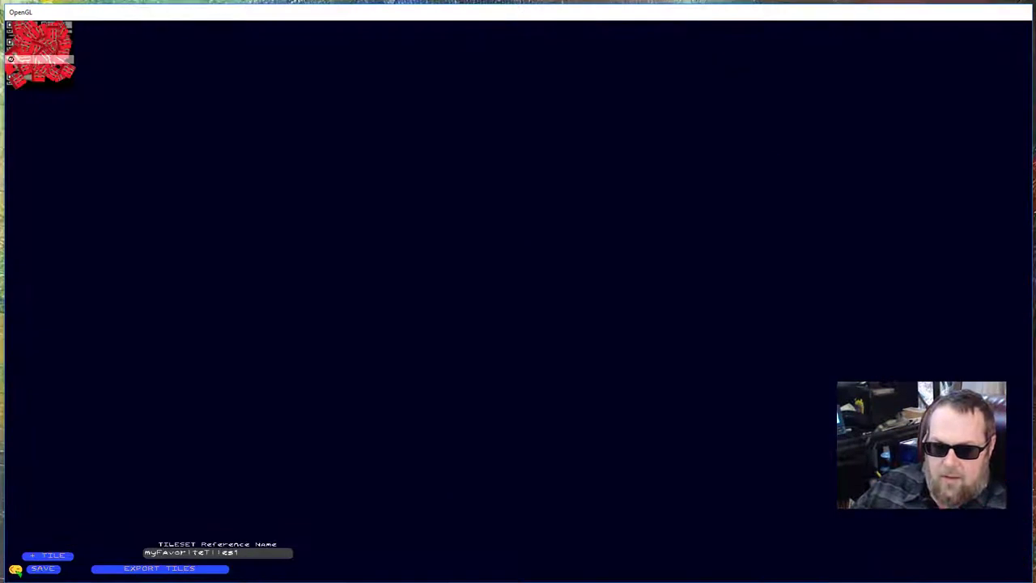
click(15, 568)
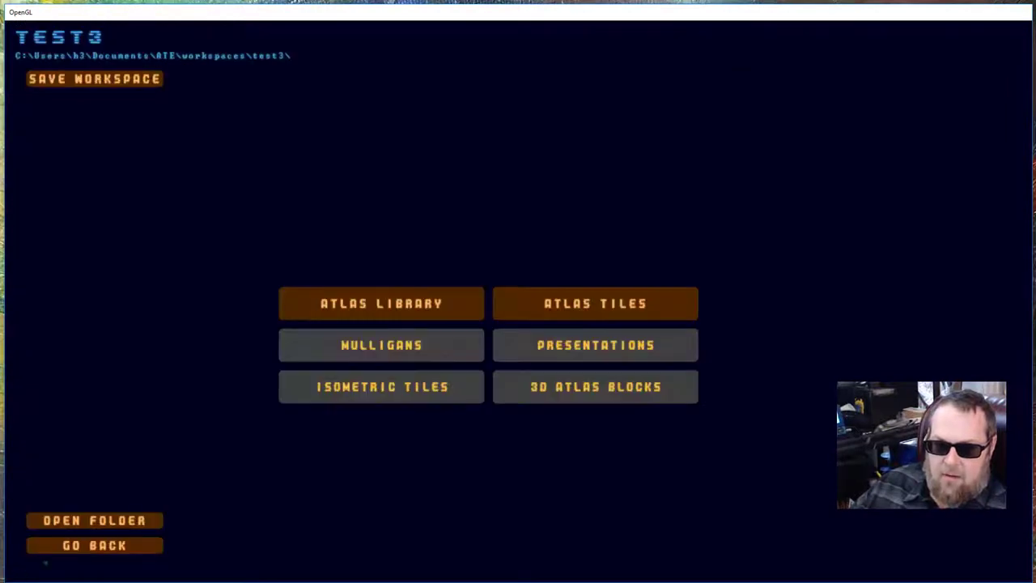
click(62, 552)
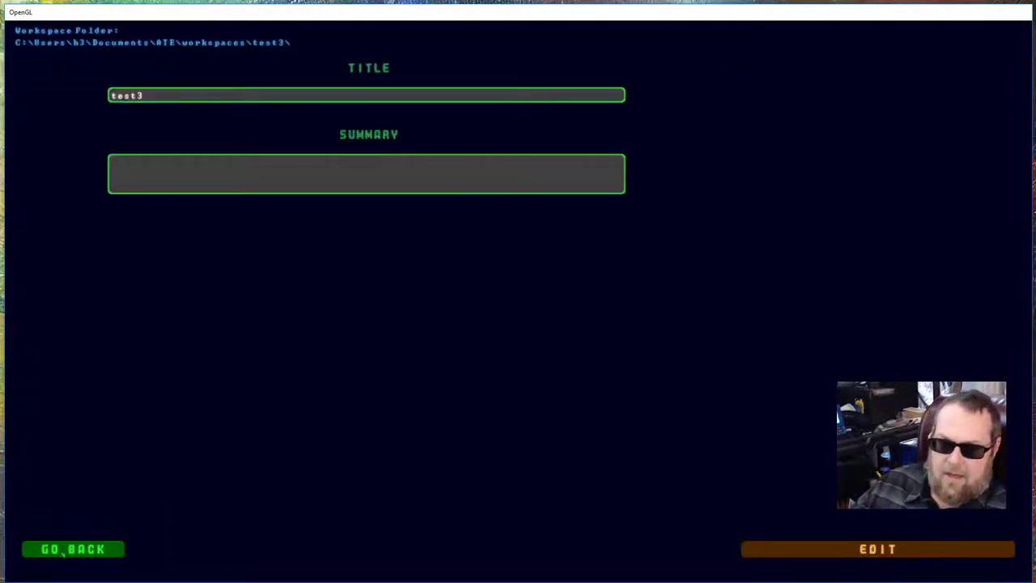
click(63, 552)
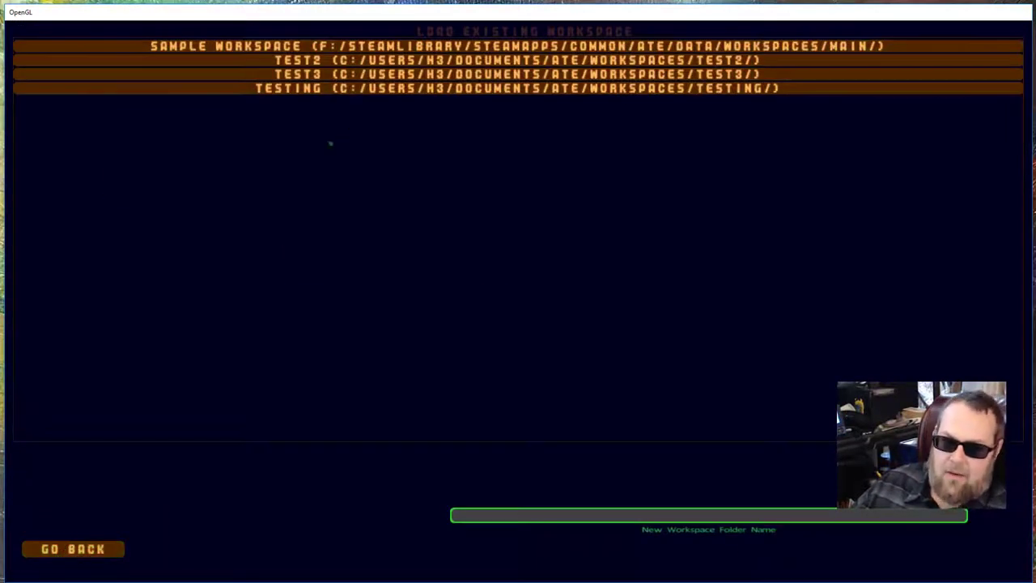
click(337, 51)
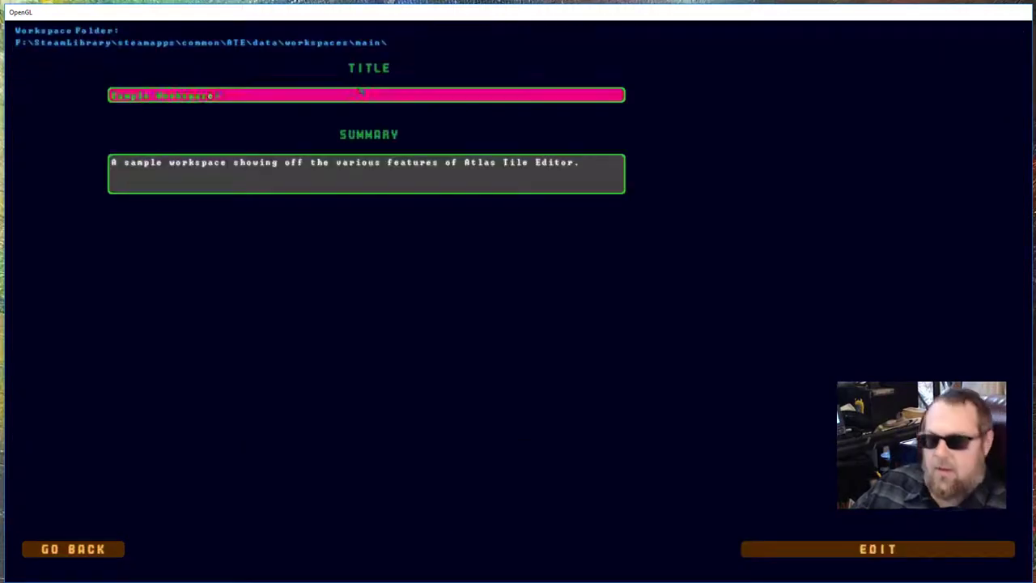
click(763, 547)
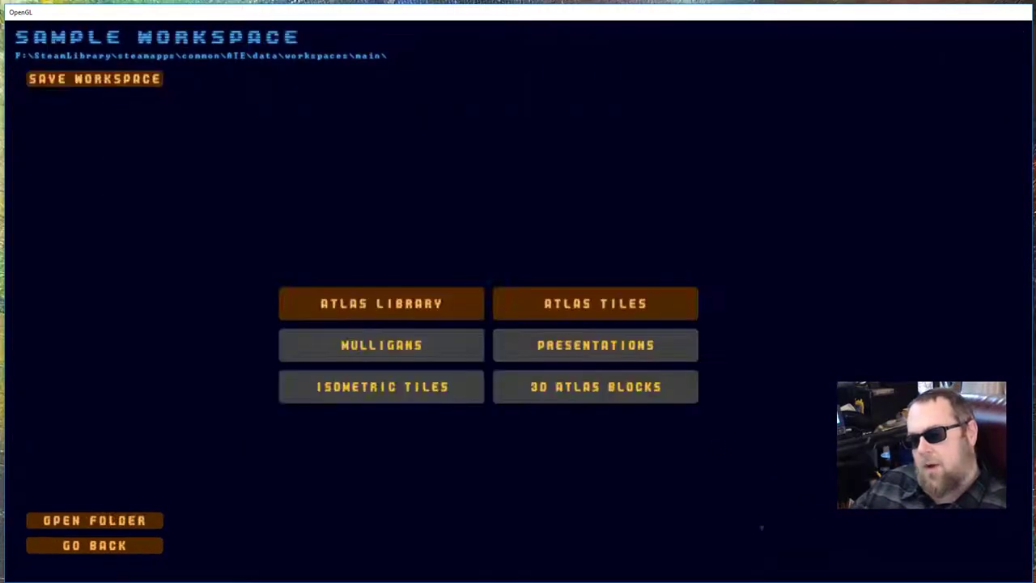
Create a tileset from atlas3 in the atlas library, name it Demo Tileset, and add its first tile
click(409, 299)
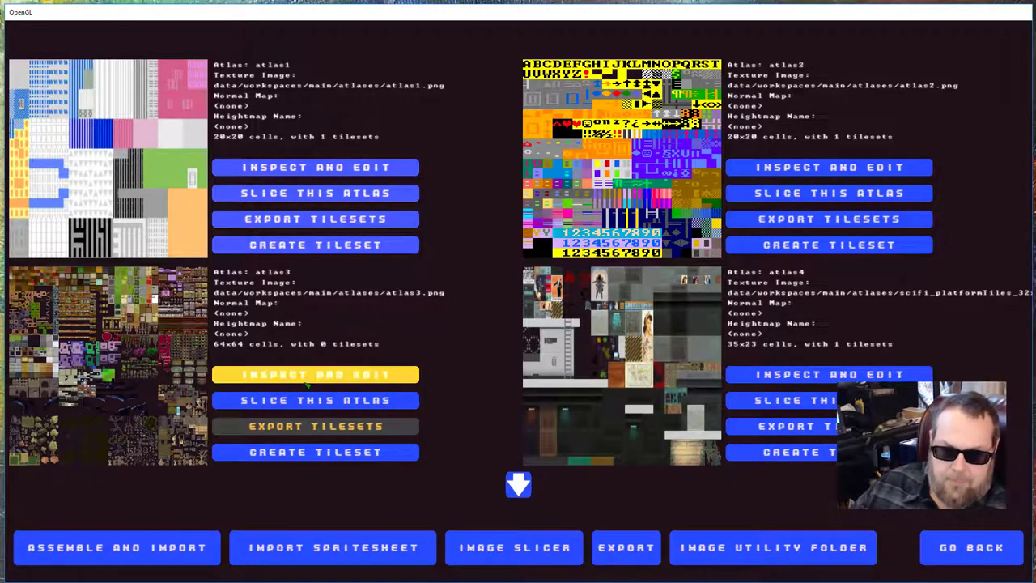
click(311, 453)
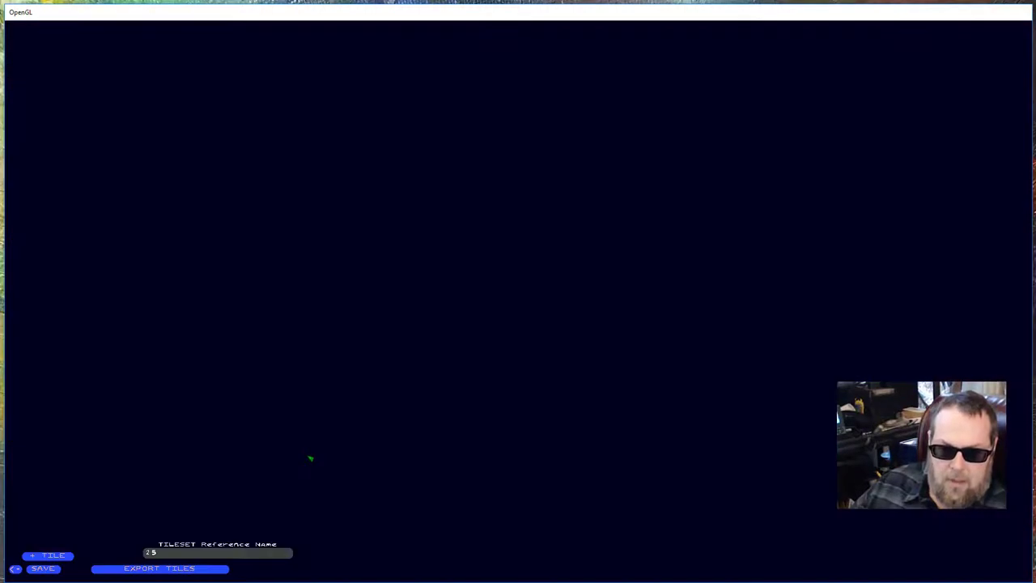
click(217, 553)
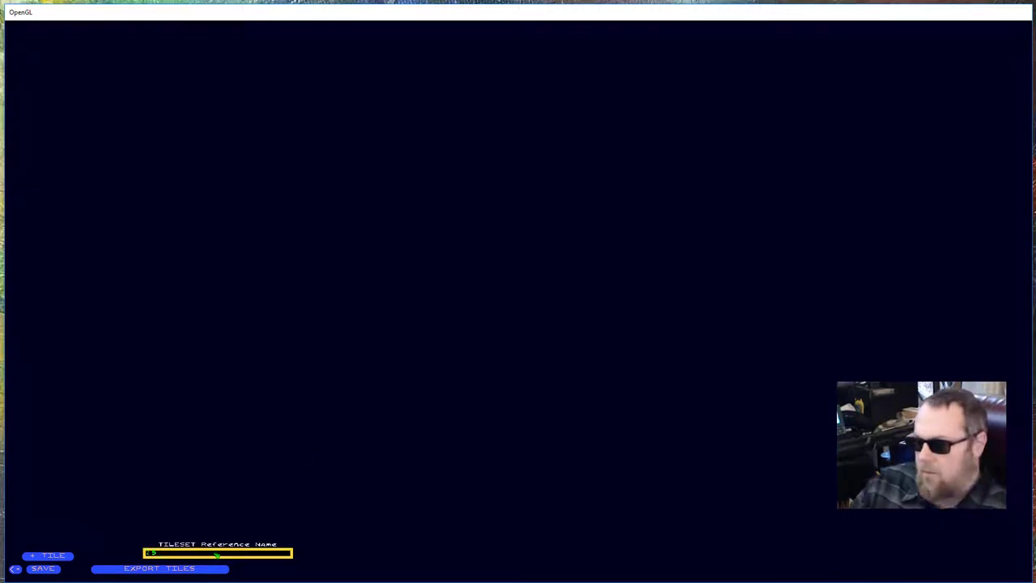
text(gems tileset)
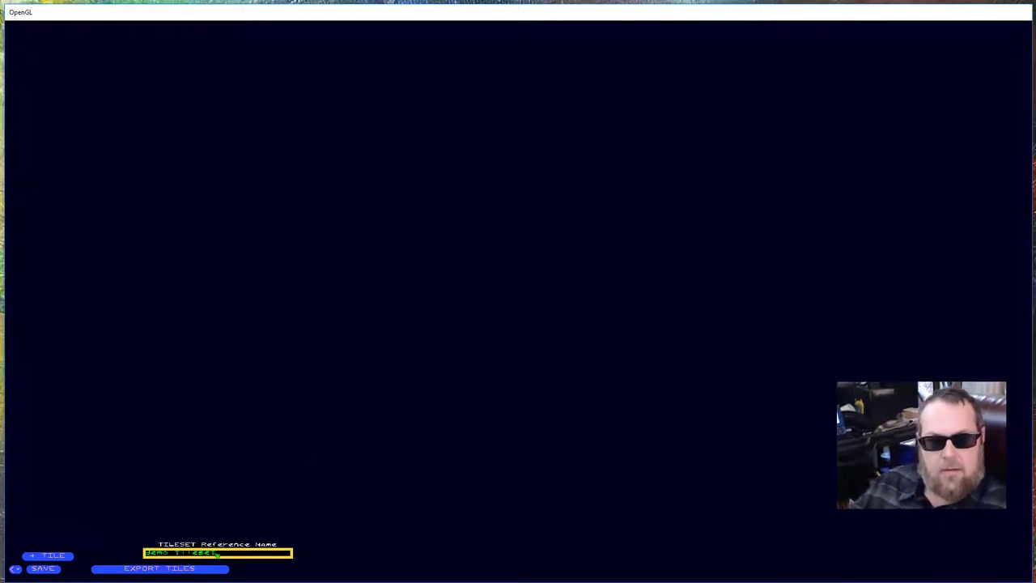
key(Return)
click(48, 555)
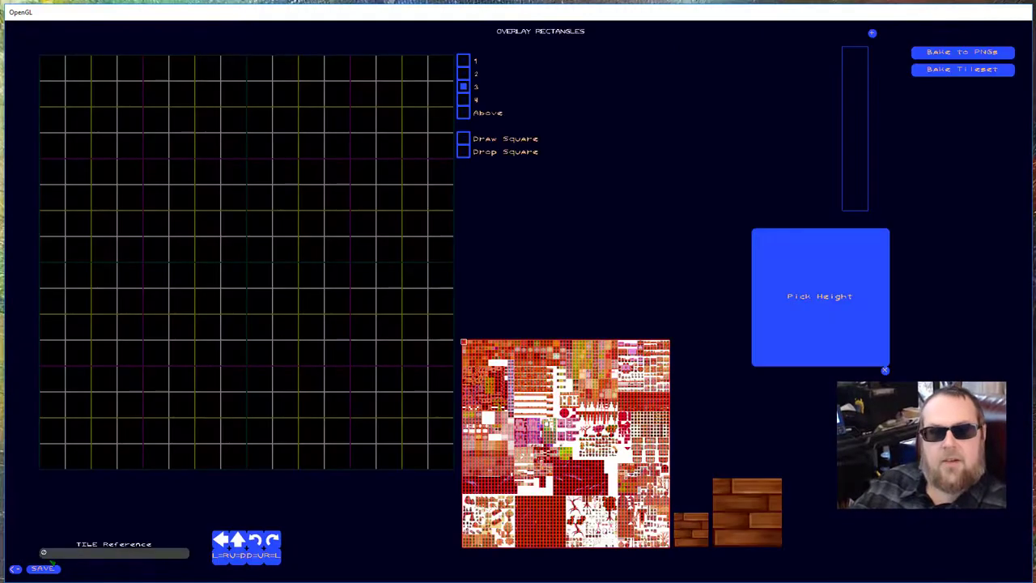
click(55, 553)
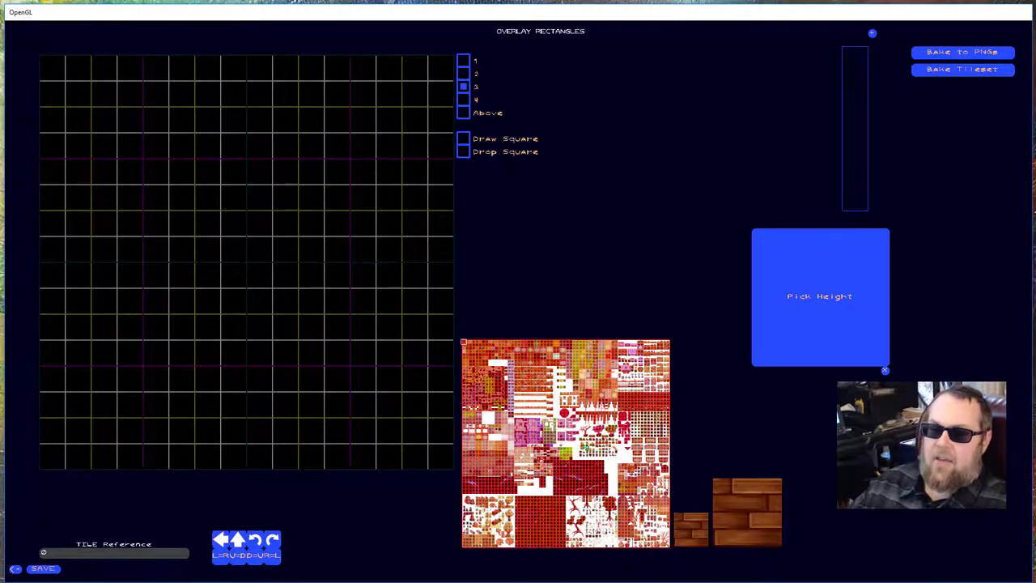
Build the tree's central crown and trunk from matching atlas pieces at level 3 in the tile's upper-right quarter
click(648, 371)
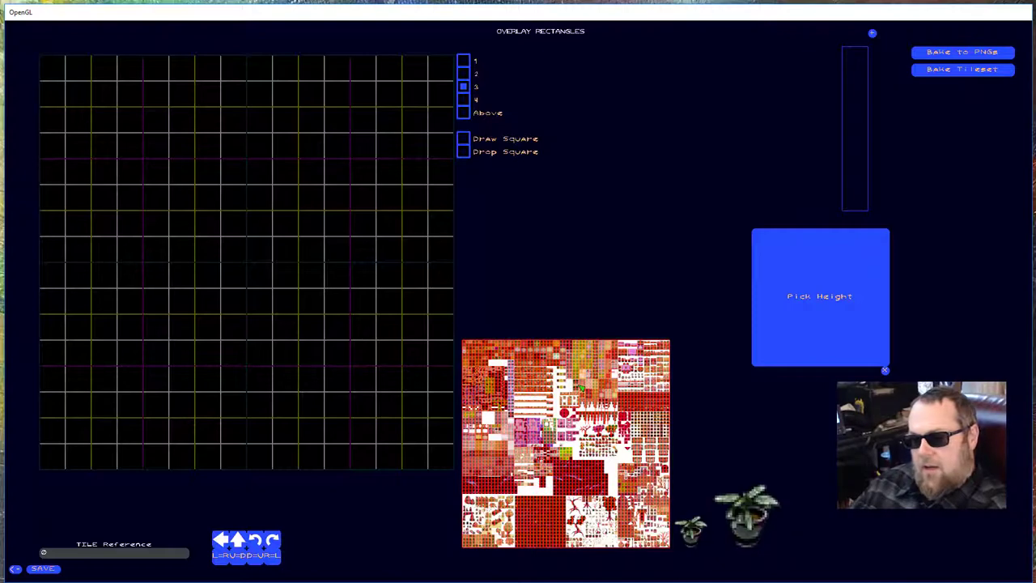
click(520, 463)
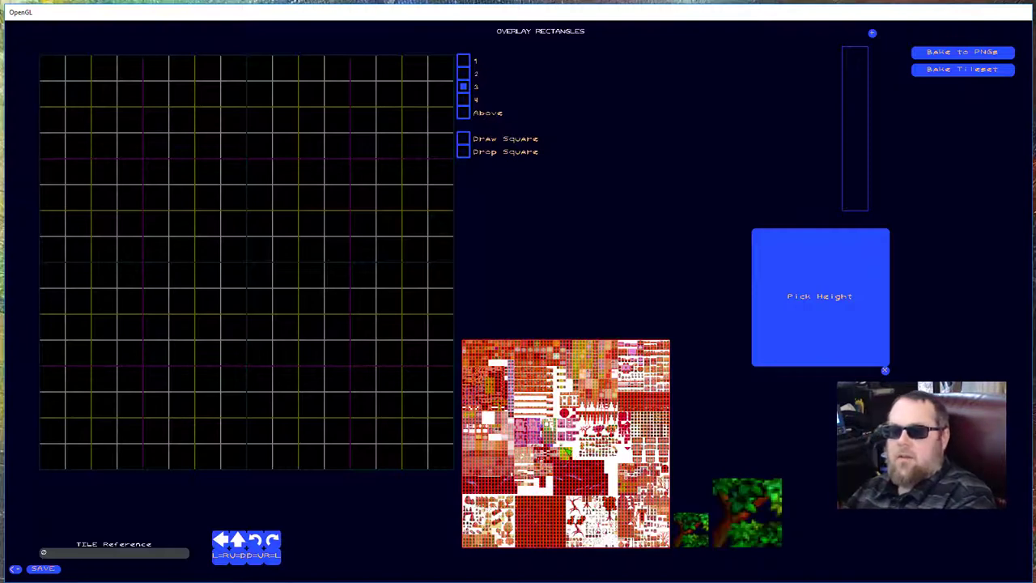
click(375, 133)
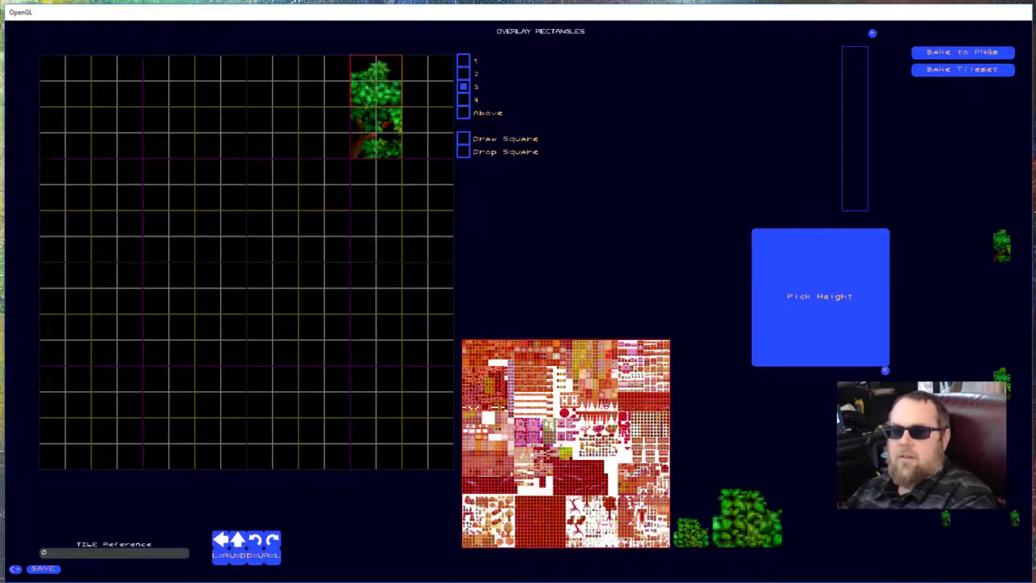
click(339, 138)
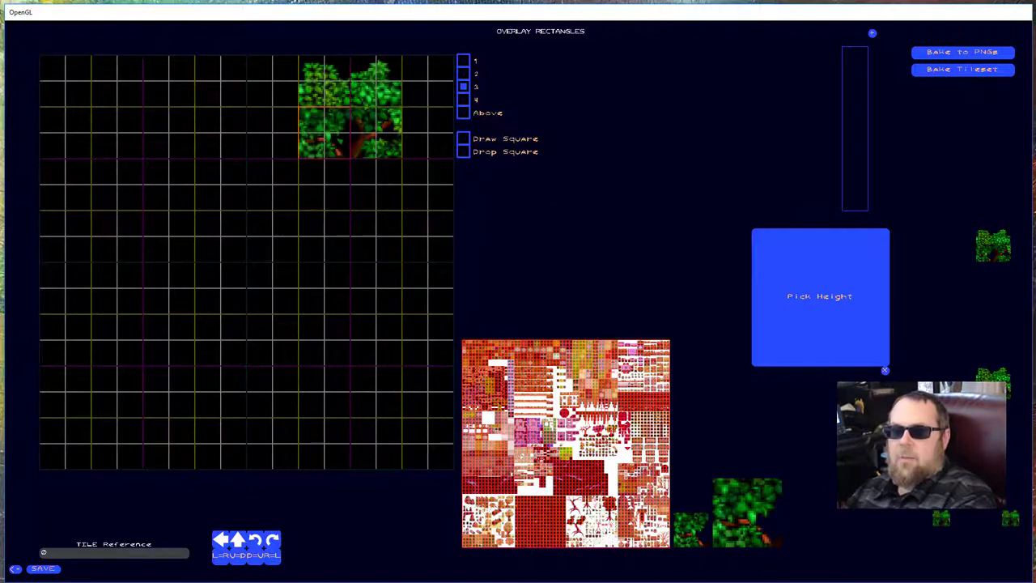
click(340, 183)
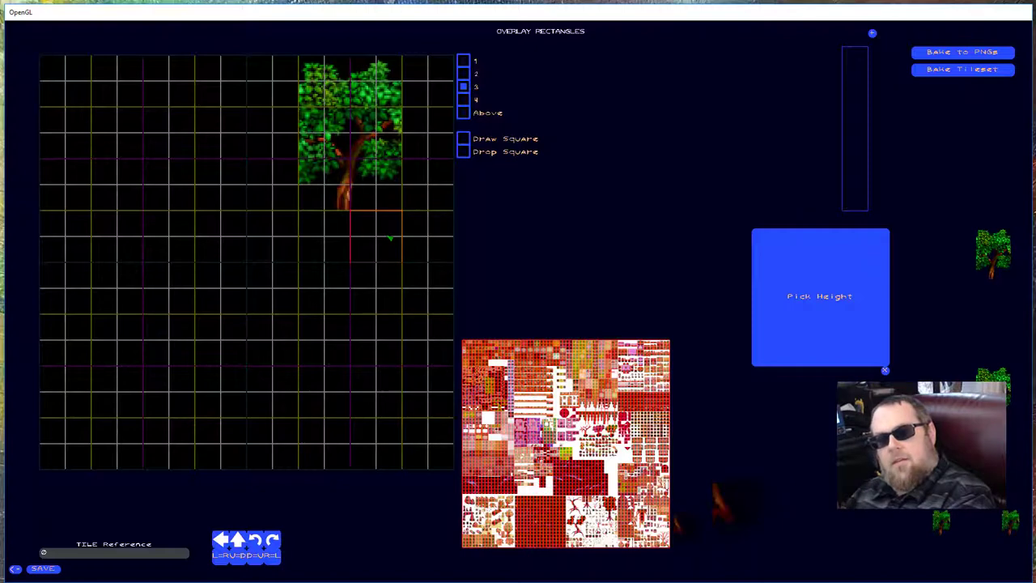
click(390, 237)
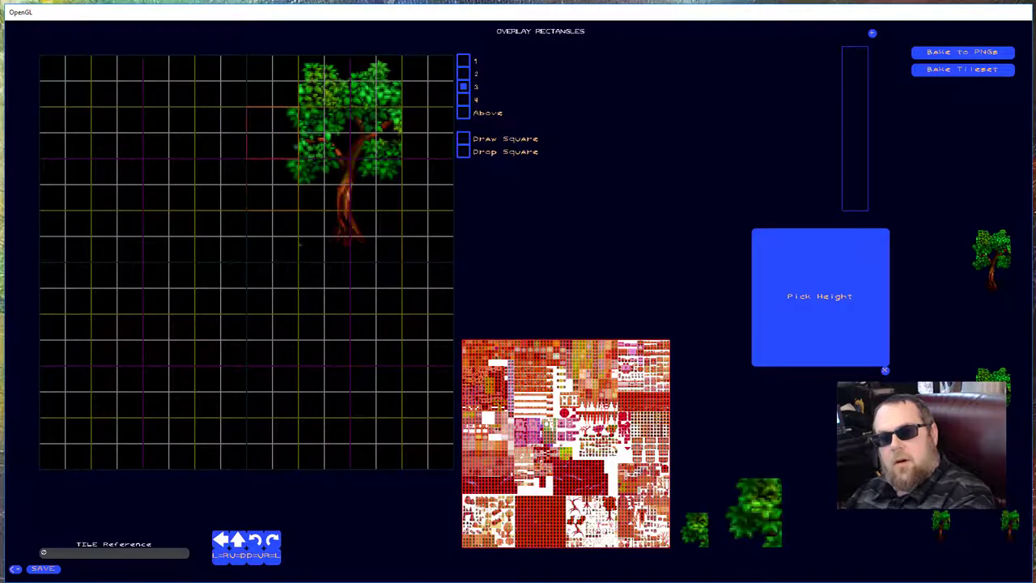
Complete the tree's outer foliage on both sides of the crown with matching level 3 pieces
click(295, 123)
click(296, 96)
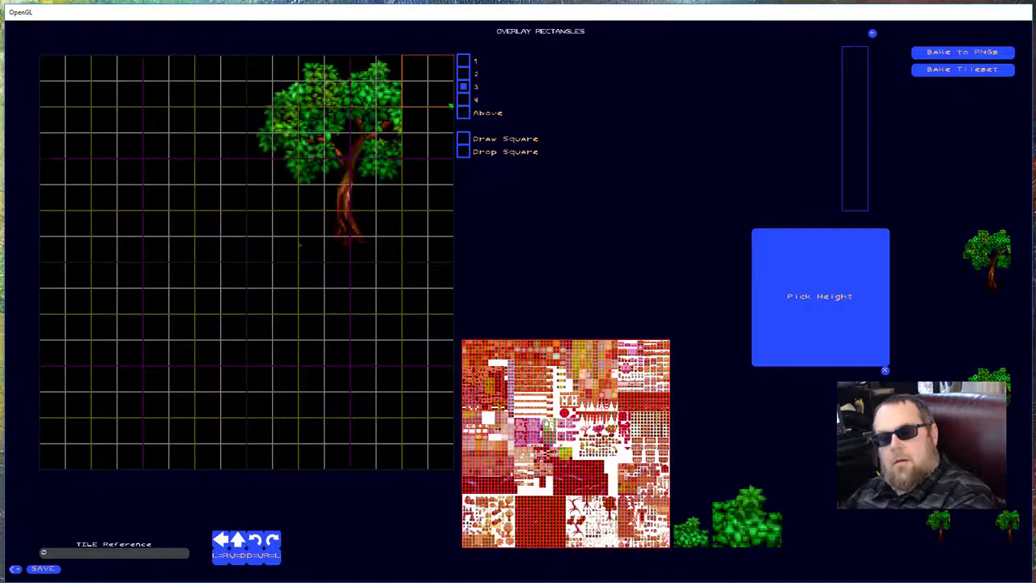
click(447, 103)
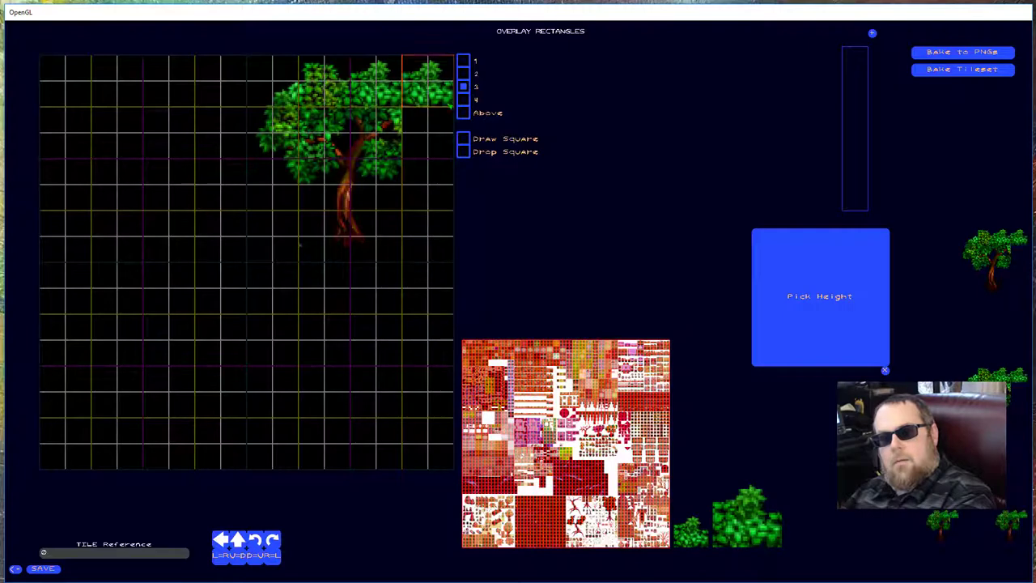
click(433, 142)
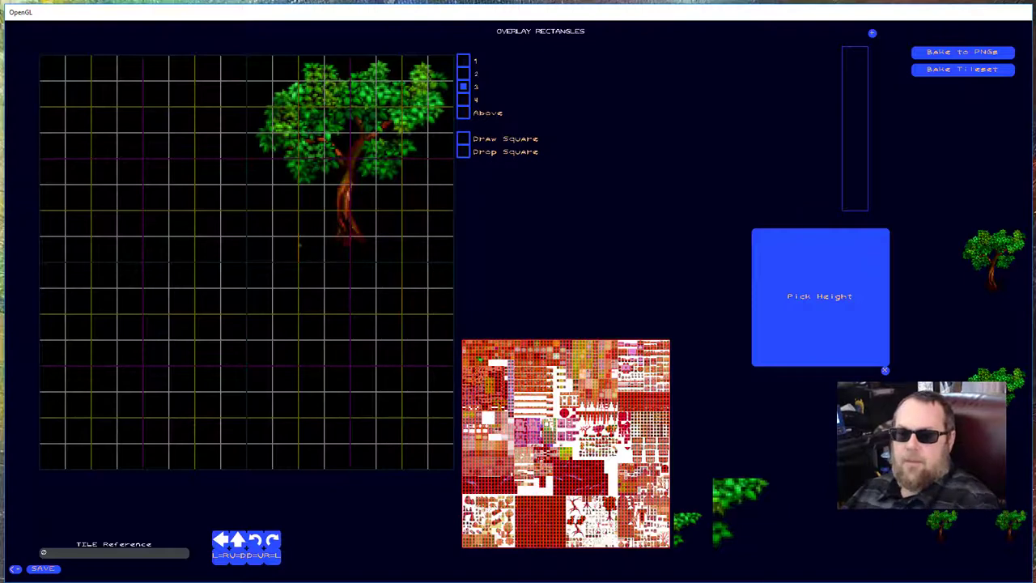
Preview various textures in the atlas, including hearts, metal, wood and foliage, to look for a ground texture
click(572, 415)
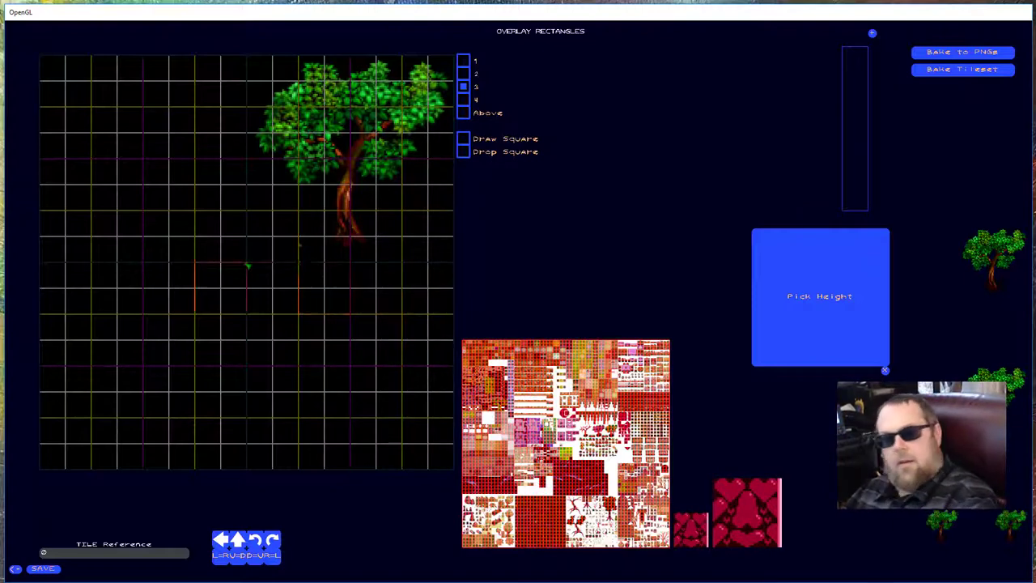
scroll(253, 310, down, 3)
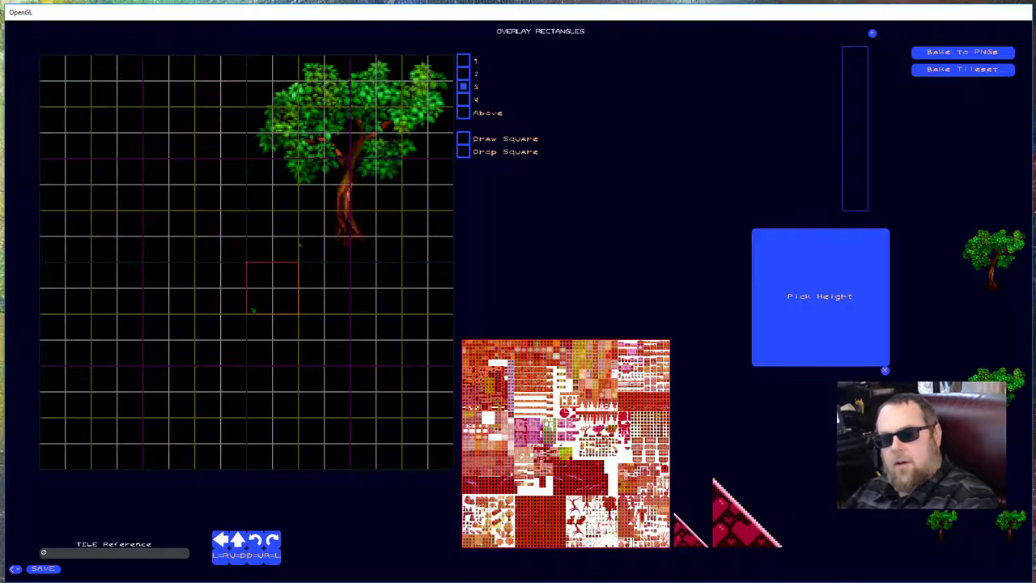
scroll(253, 310, up, 1)
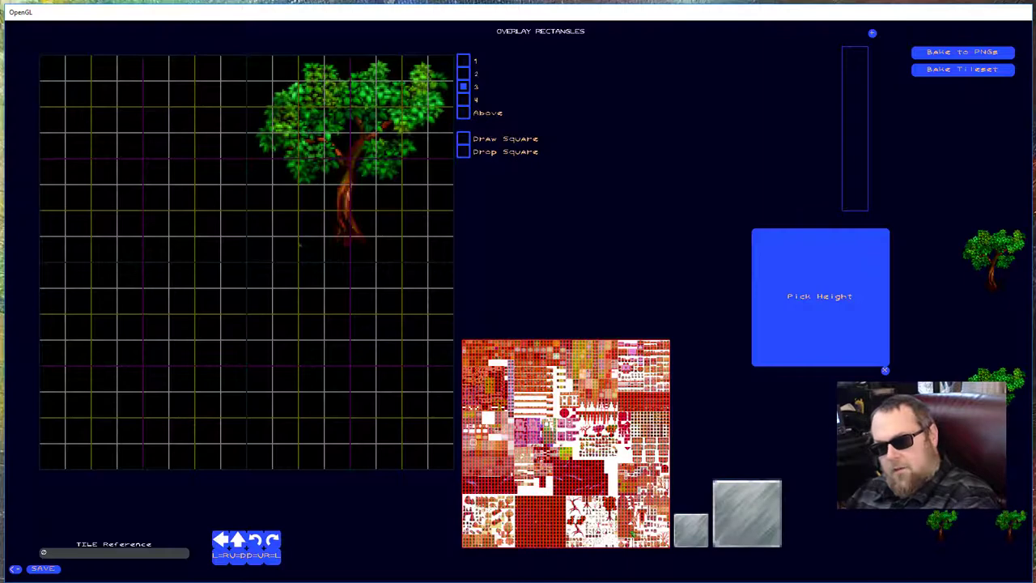
click(634, 533)
click(473, 365)
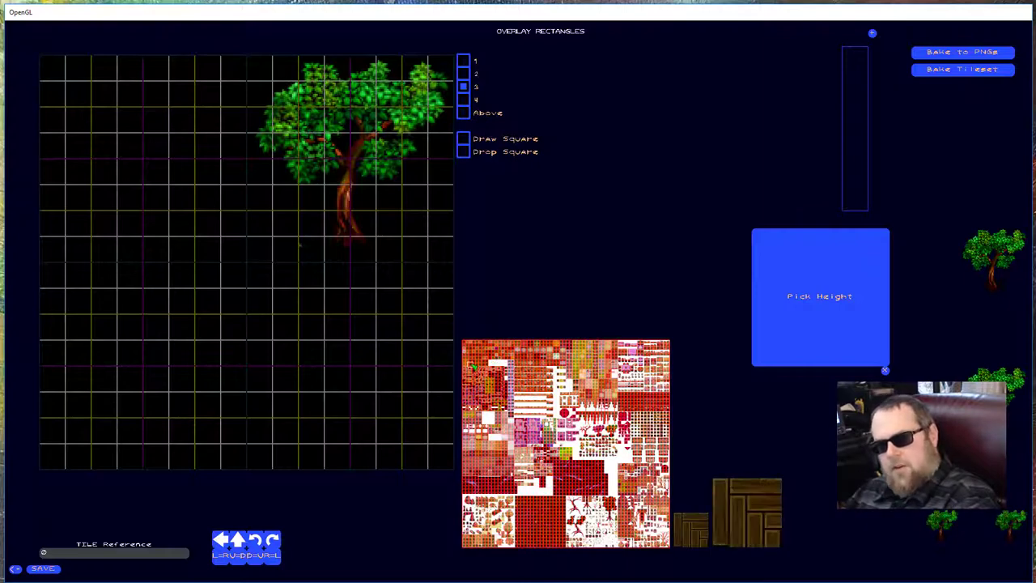
click(469, 365)
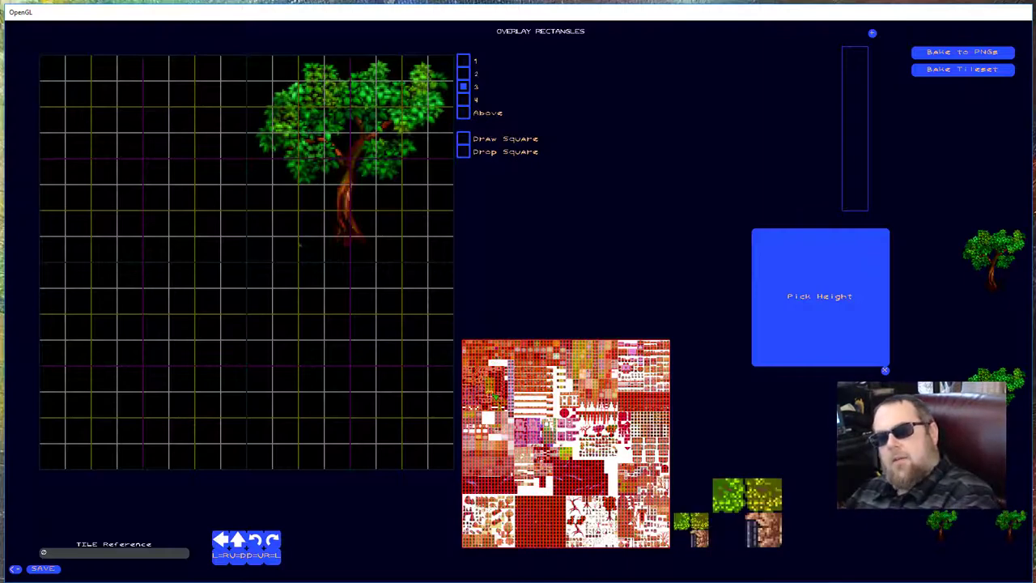
click(489, 380)
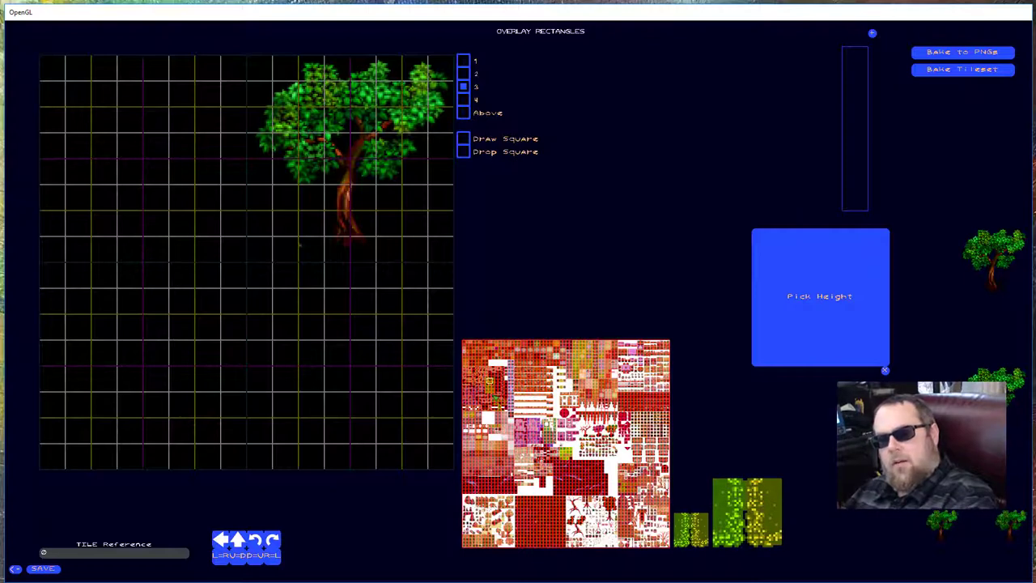
click(487, 385)
click(486, 380)
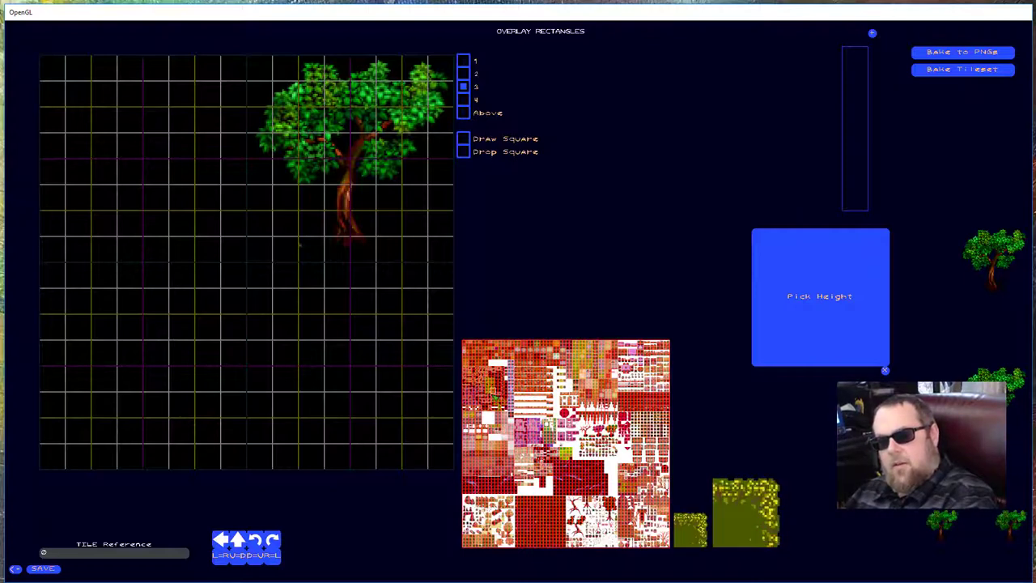
click(490, 391)
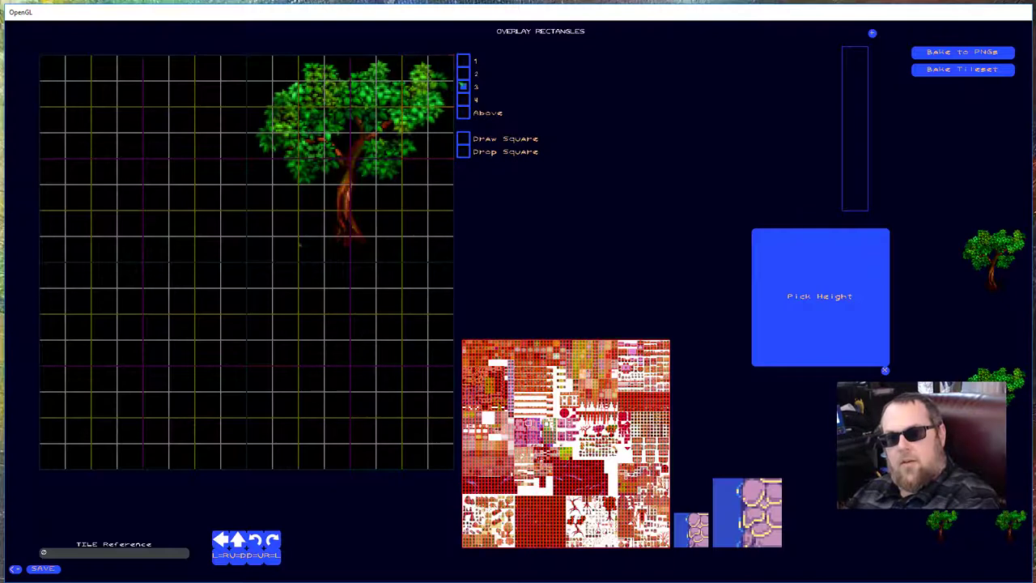
Fill the four level 2 cells behind the tree with water-and-pink-stone textures
click(463, 74)
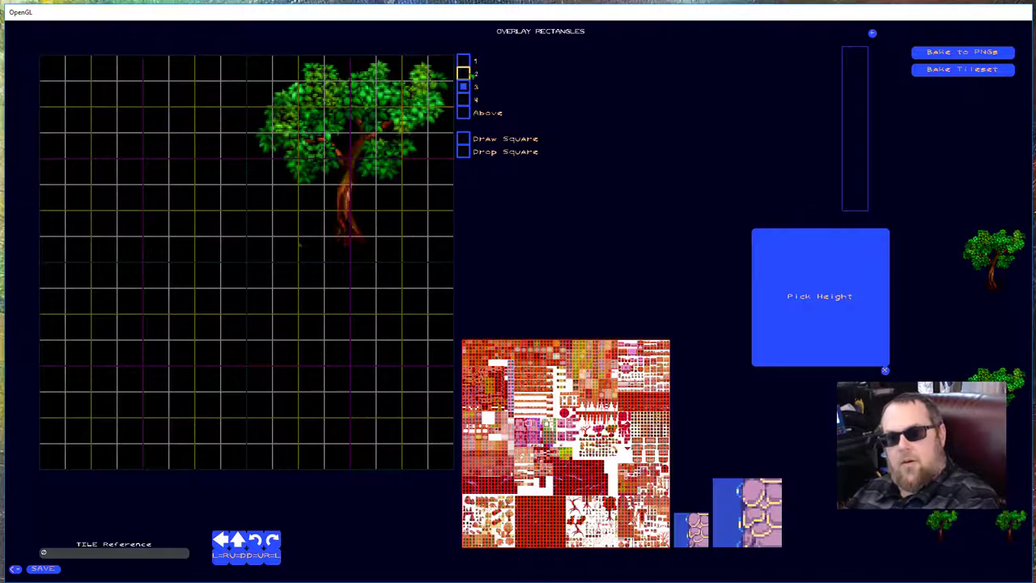
click(287, 212)
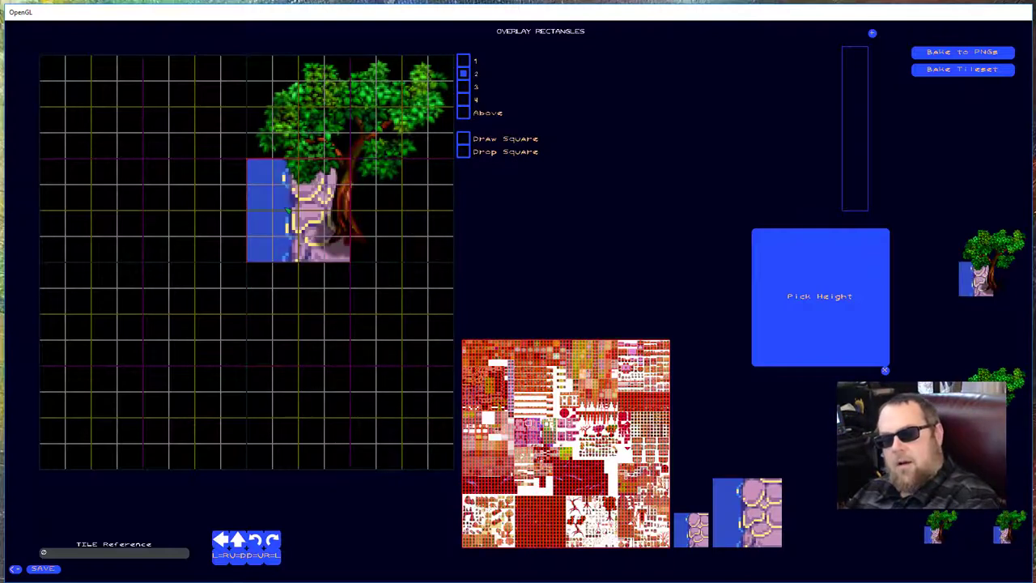
click(369, 212)
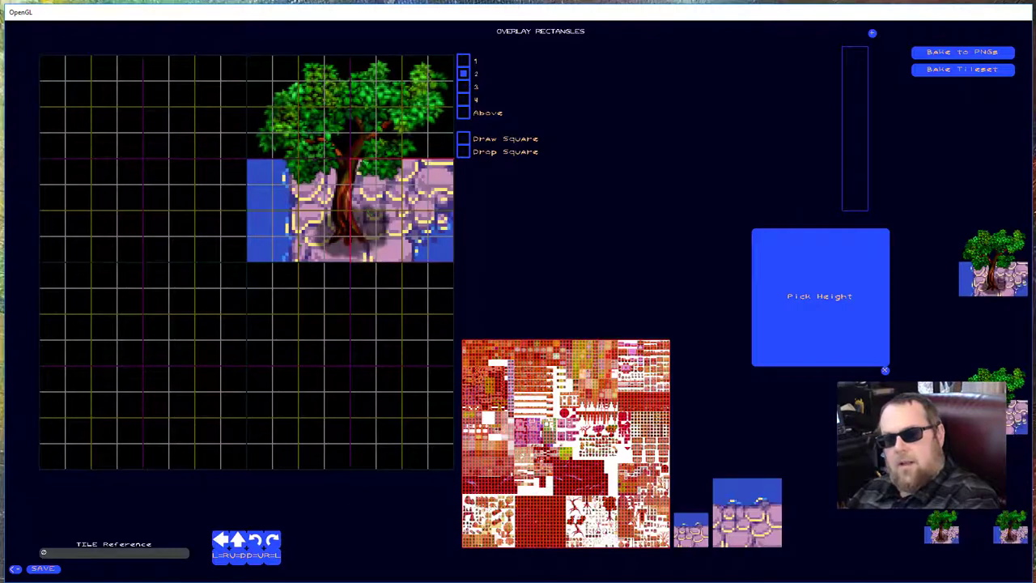
click(369, 109)
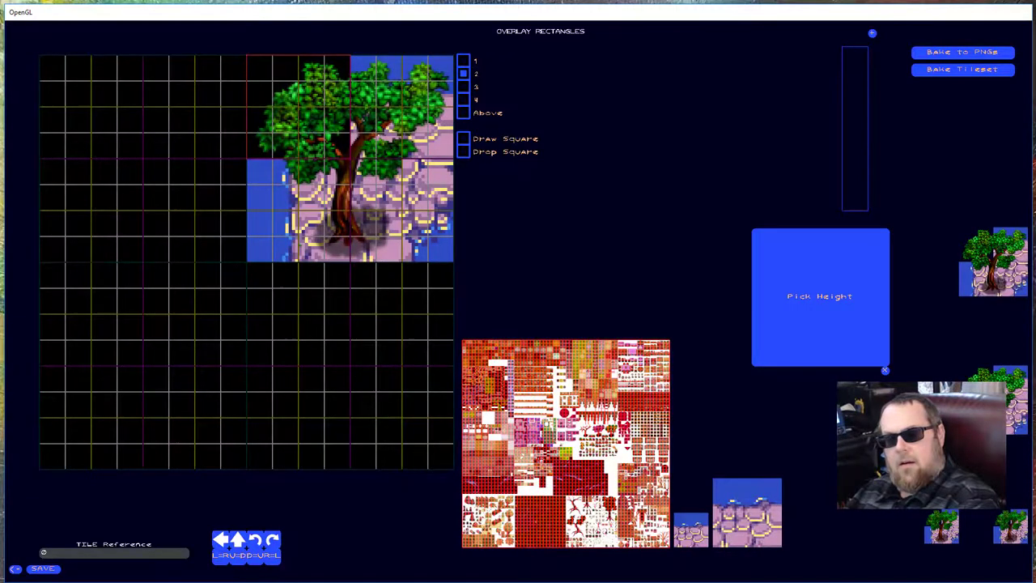
click(284, 113)
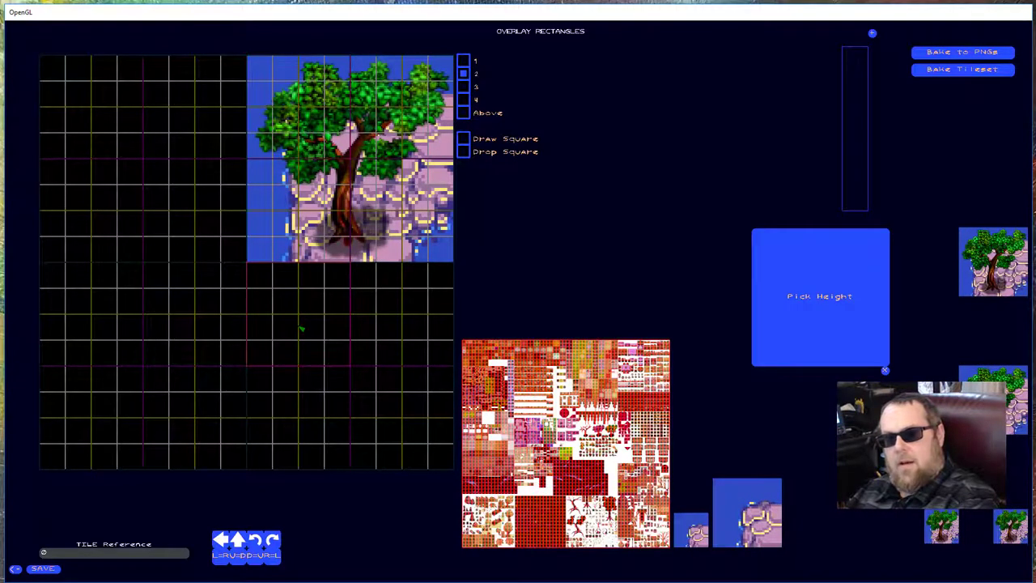
Continue the pink stone path and water at level 2 in the two cells directly below the tree
click(301, 328)
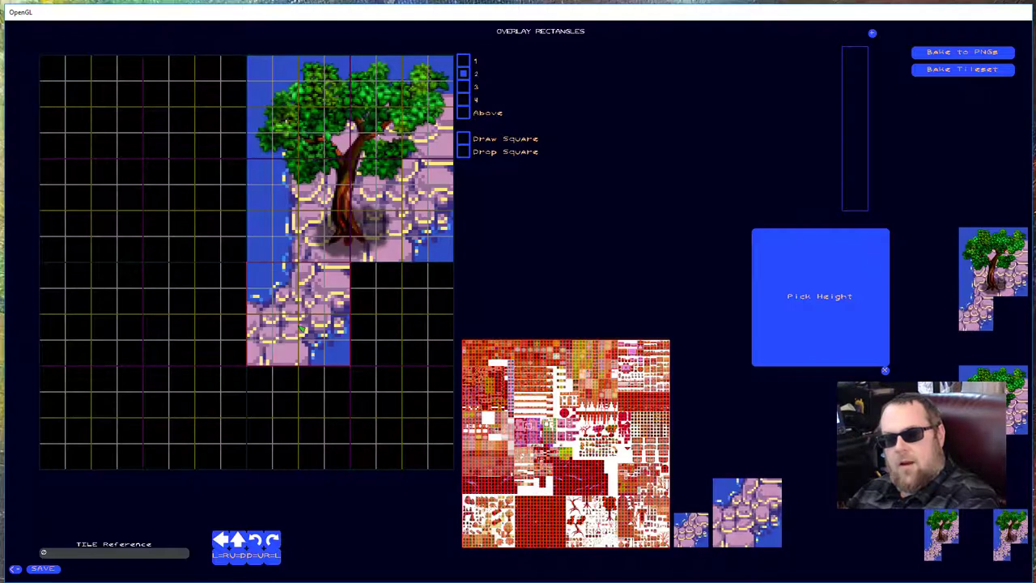
click(369, 315)
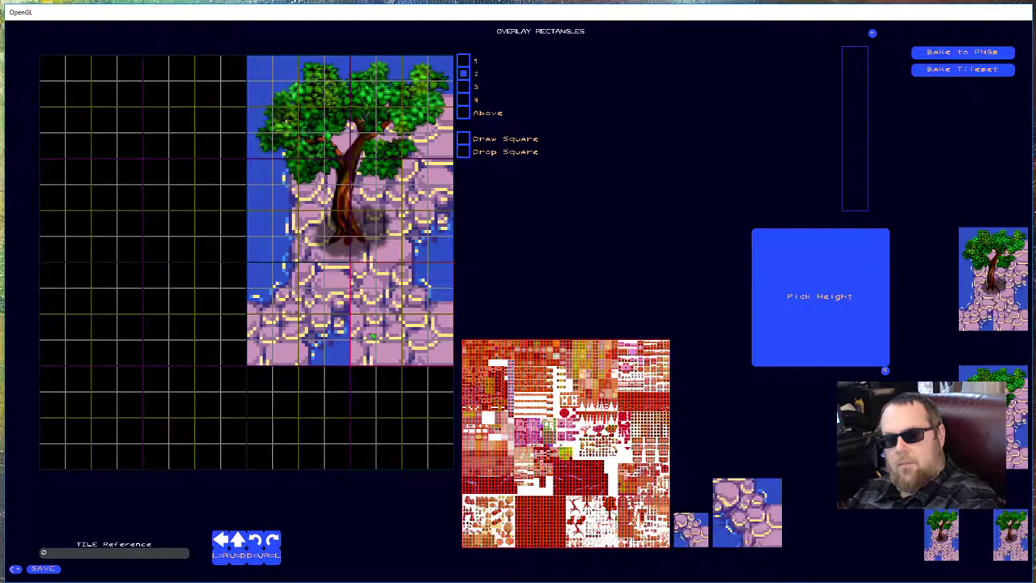
click(381, 323)
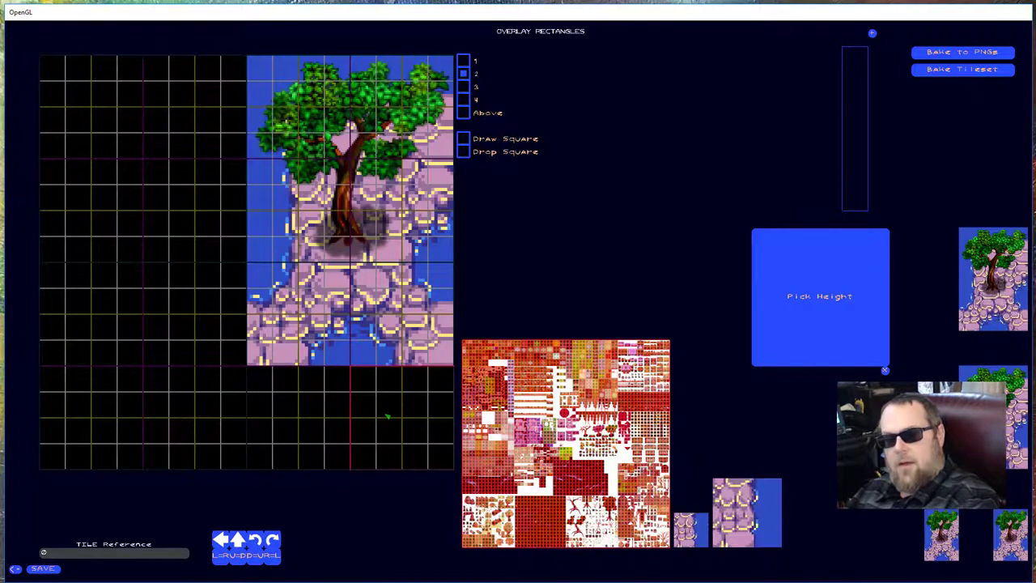
Try stone variants in the tile's lower-right level 2 cell, and fill the whole bottom row with solid pink cobblestone
click(387, 416)
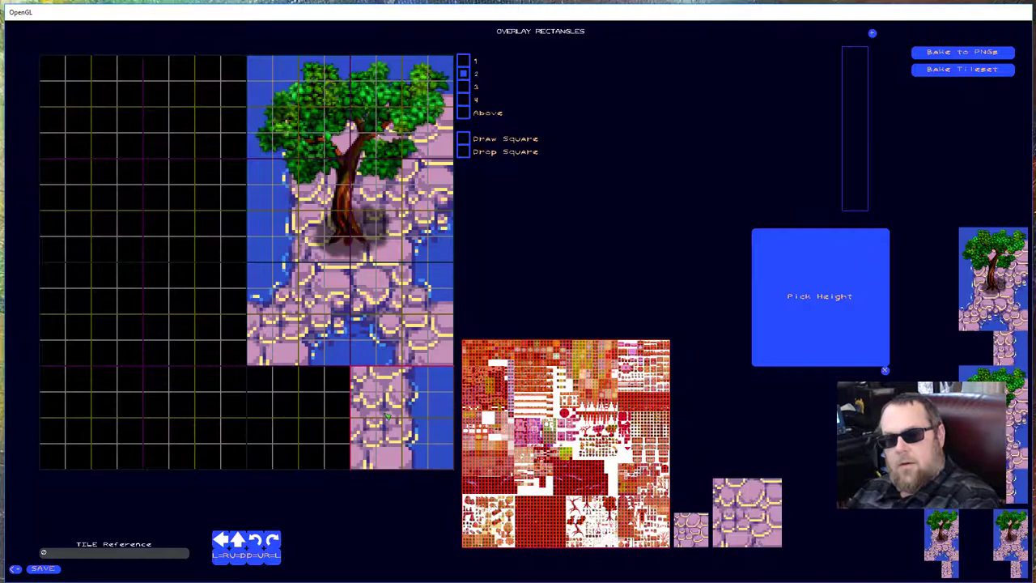
click(387, 416)
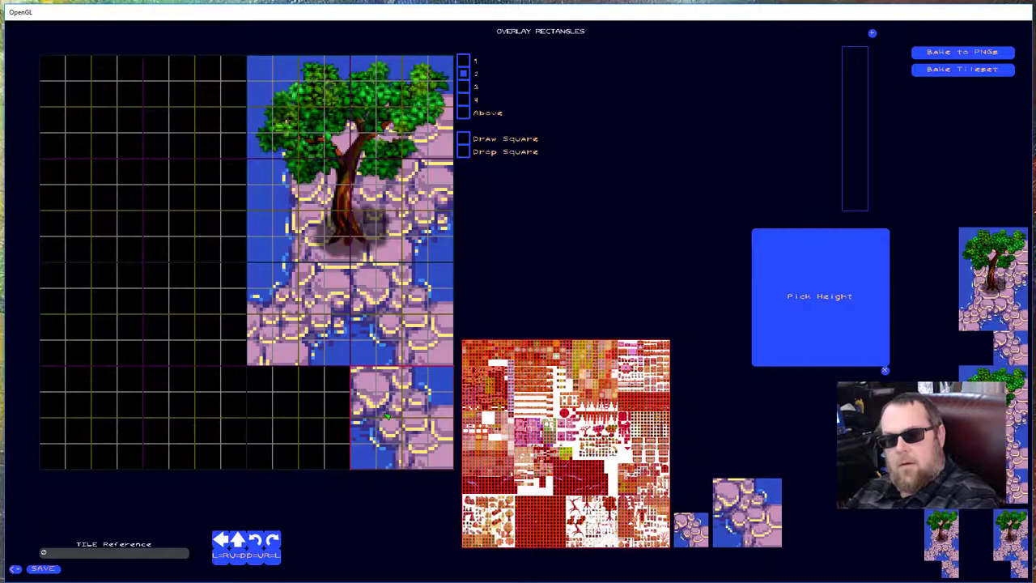
click(387, 416)
click(387, 416)
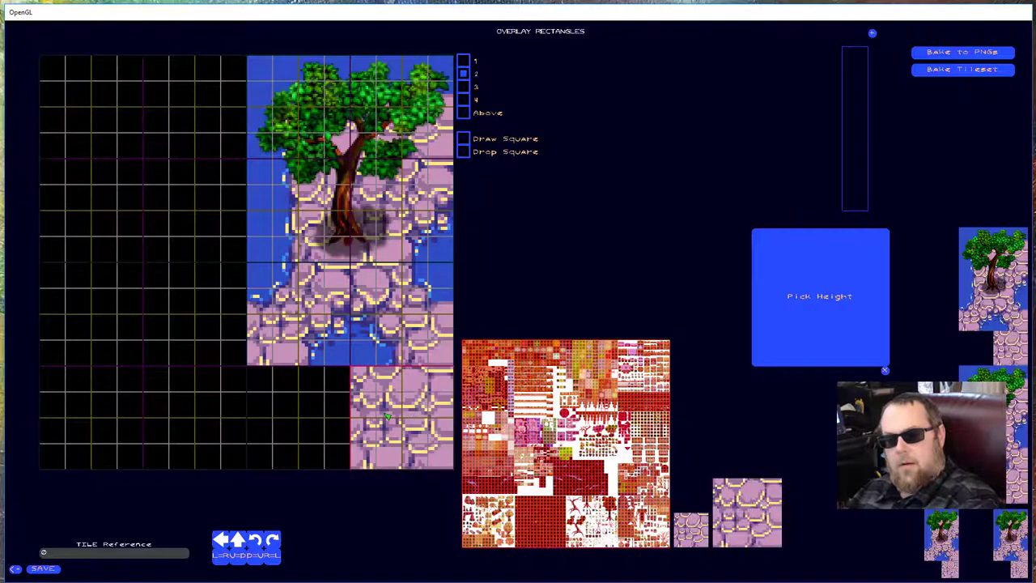
click(305, 397)
click(189, 393)
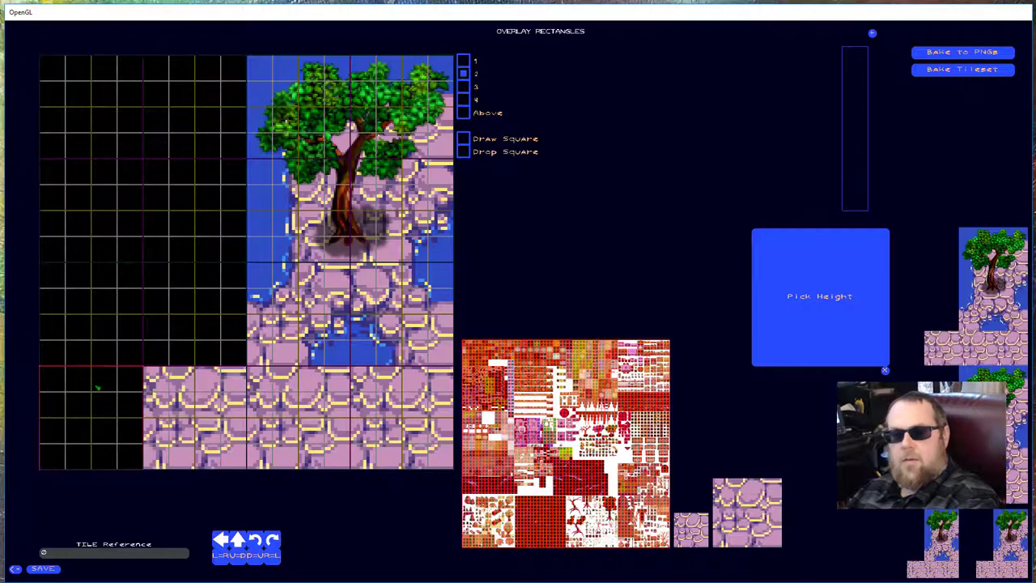
click(93, 388)
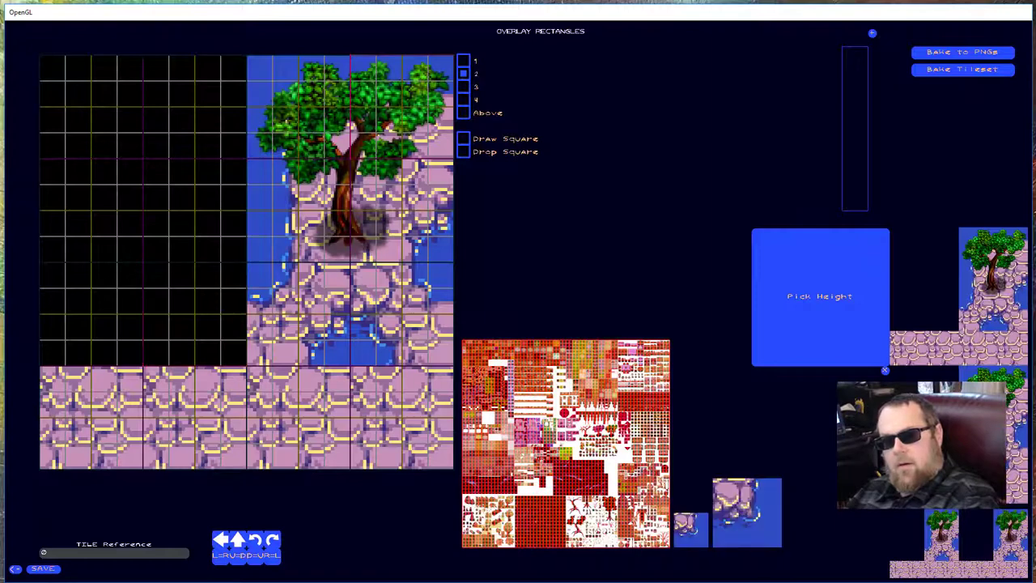
Fill the empty left half at level 1 with a large stone-and-water corner above and enlarged pink cobblestone below
click(463, 61)
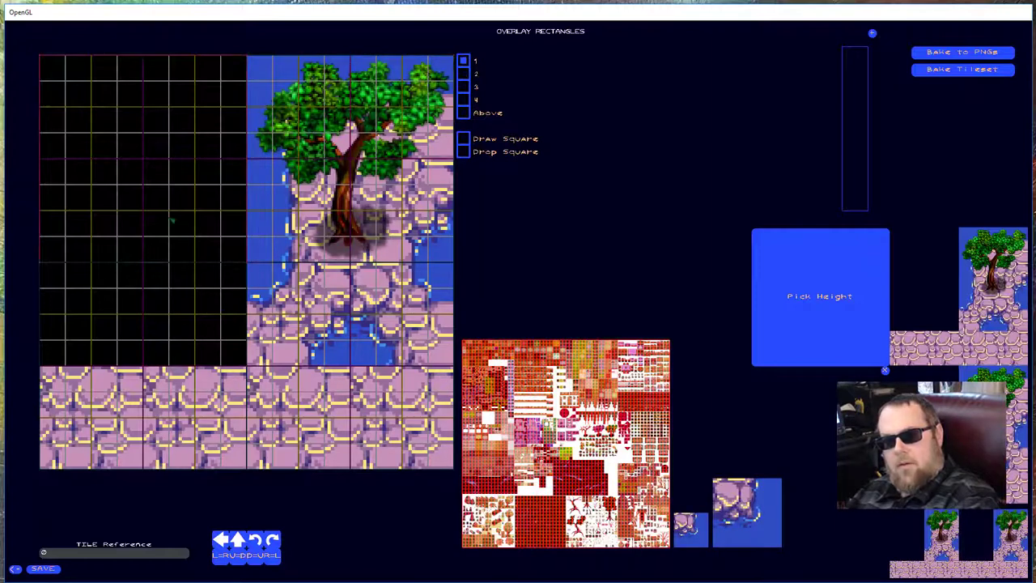
click(135, 176)
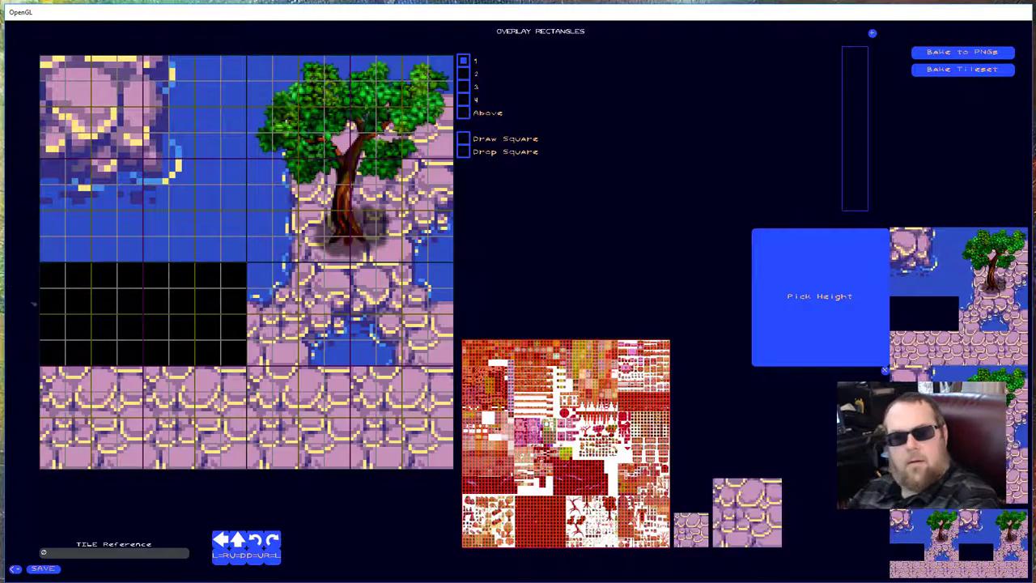
click(68, 319)
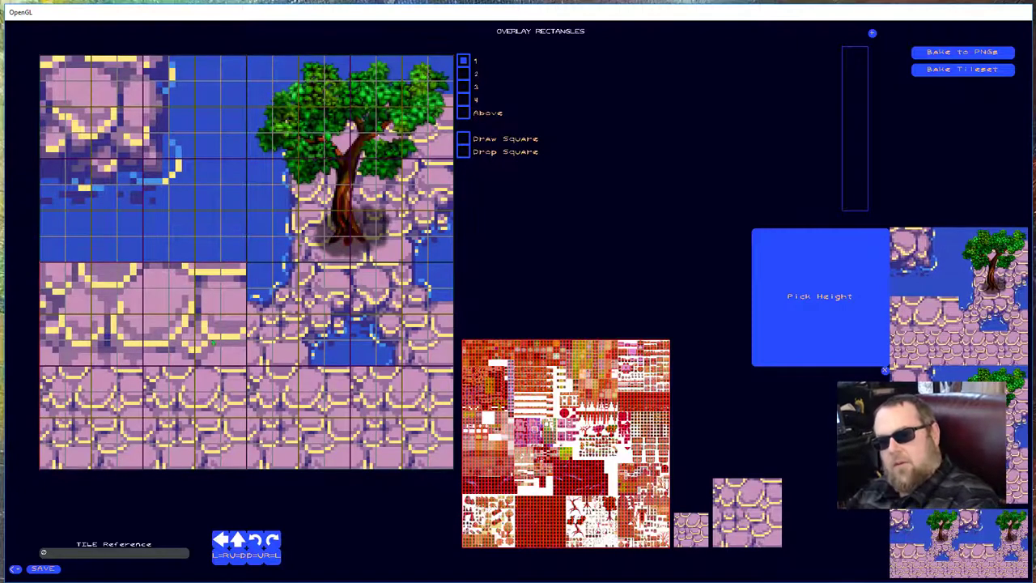
Place two small brown-and-grey brick pieces at level 4 on the large cobblestones in the tile's lower-left quarter
click(463, 100)
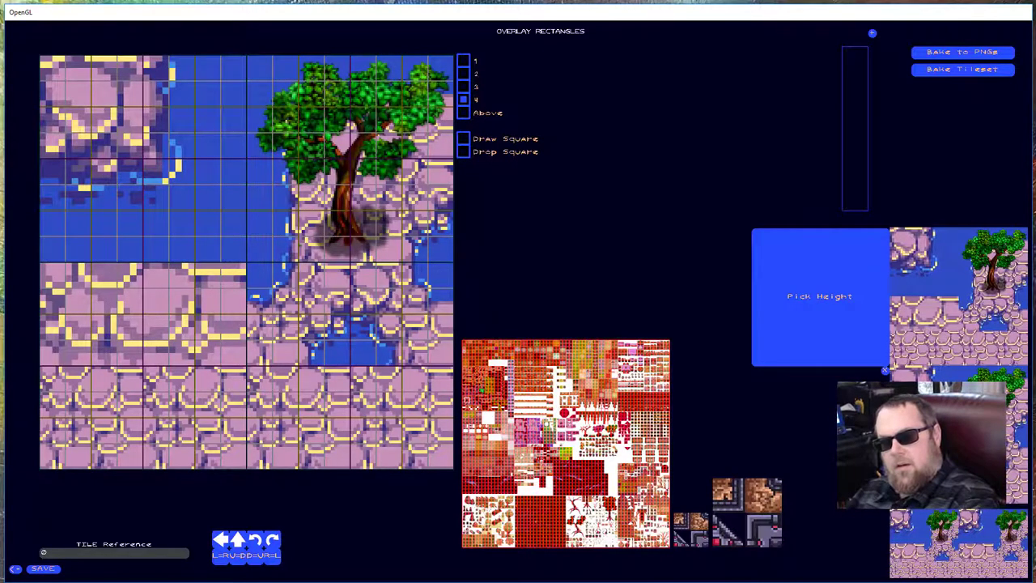
click(234, 327)
click(182, 327)
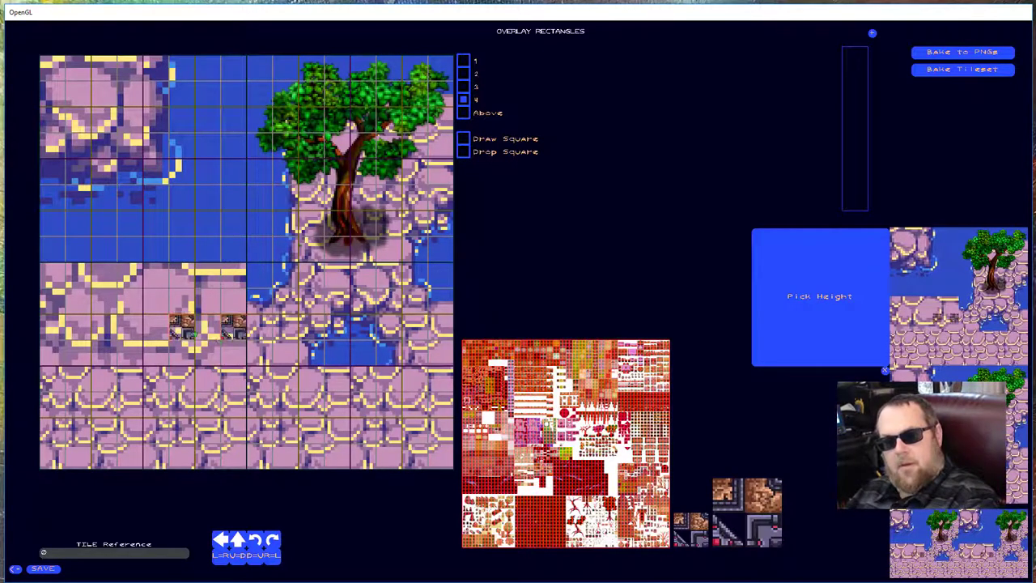
Extend the small brick pieces at level 4 into a continuous row across the large cobblestones
click(131, 327)
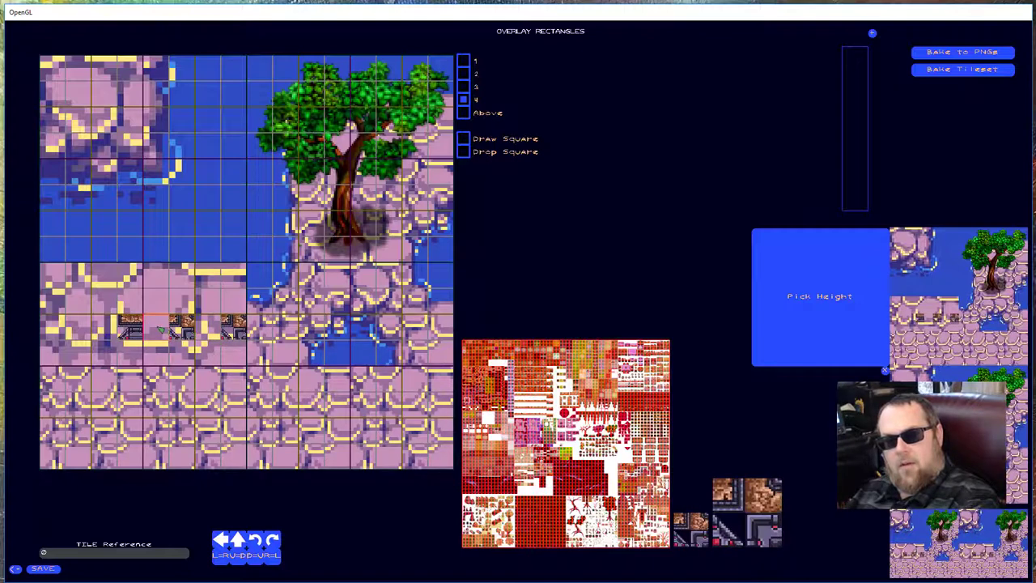
click(156, 327)
click(208, 327)
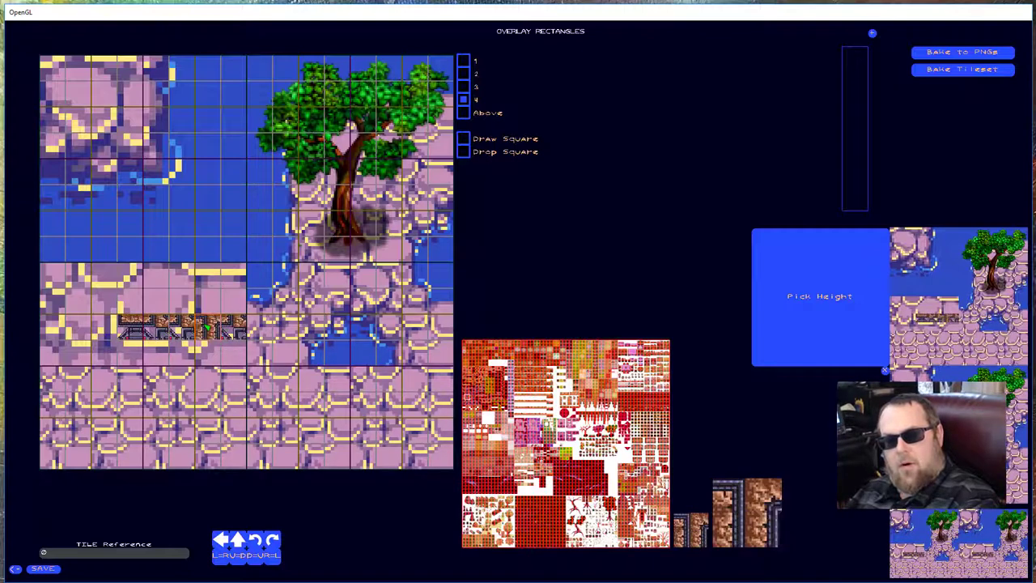
Replace the level 4 brick row on the large cobblestones with a seven-cell row of dark green panel pieces
scroll(126, 316, down, 1)
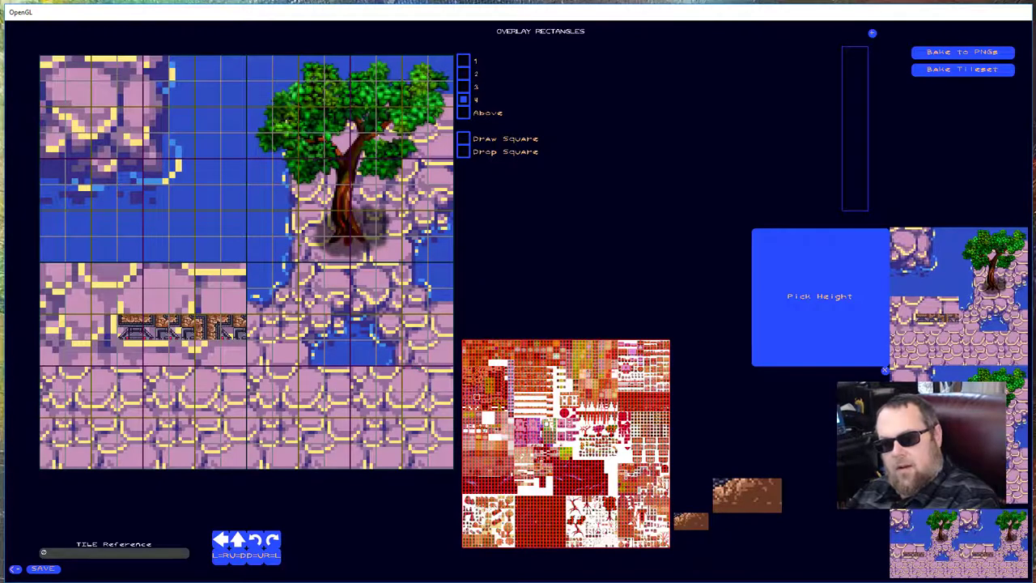
scroll(326, 405, down, 1)
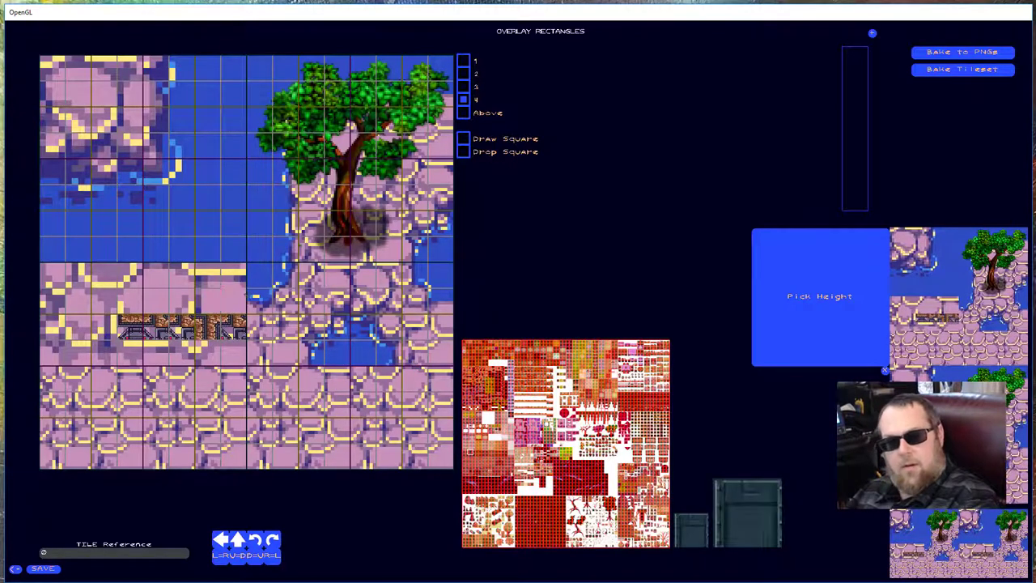
drag(233, 327, 77, 328)
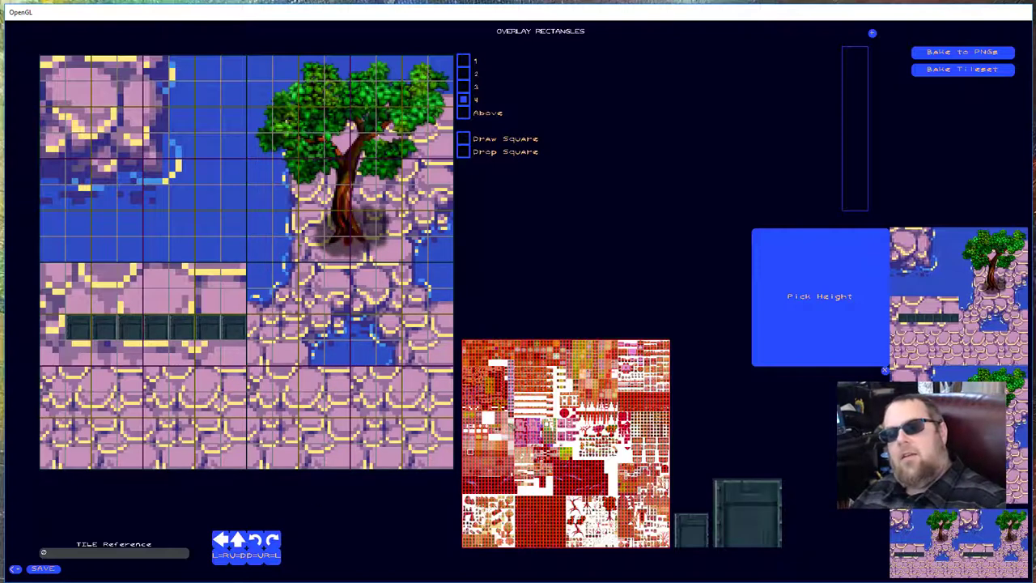
With Draw Square and Drop Square enabled, drop an overlay rectangle of the pink flower piece in the tile's lower-right quarter
click(463, 151)
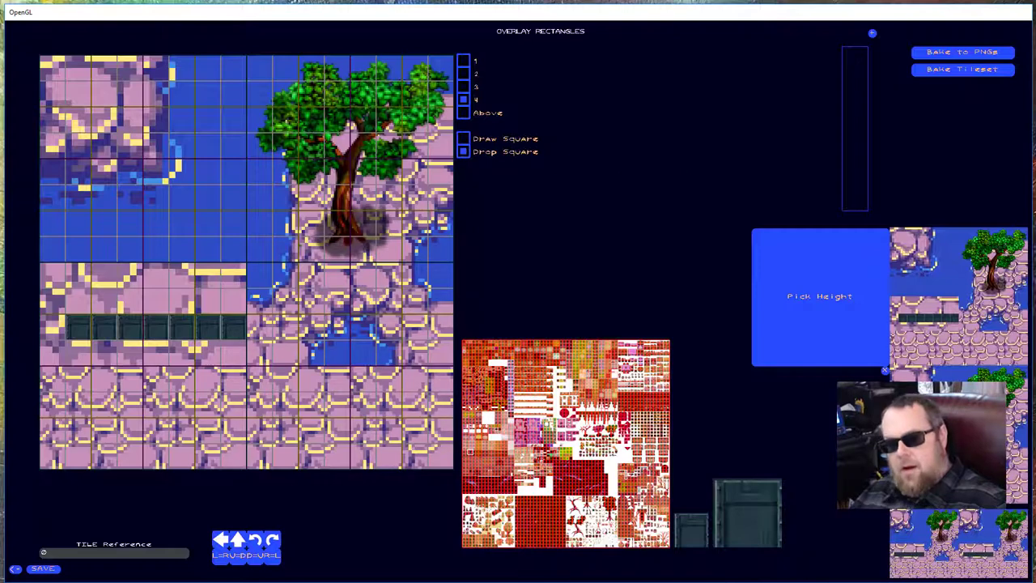
click(607, 446)
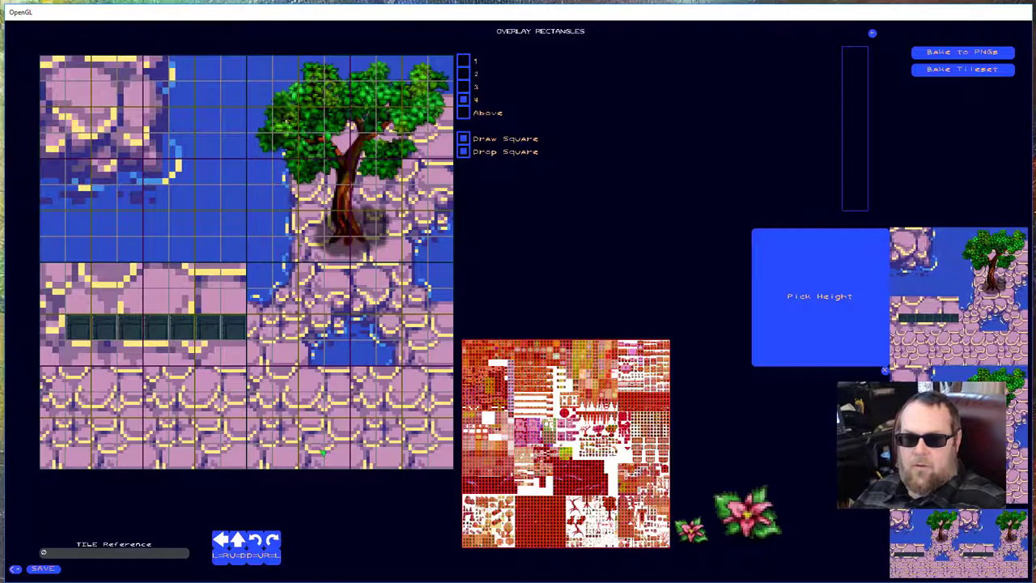
click(335, 426)
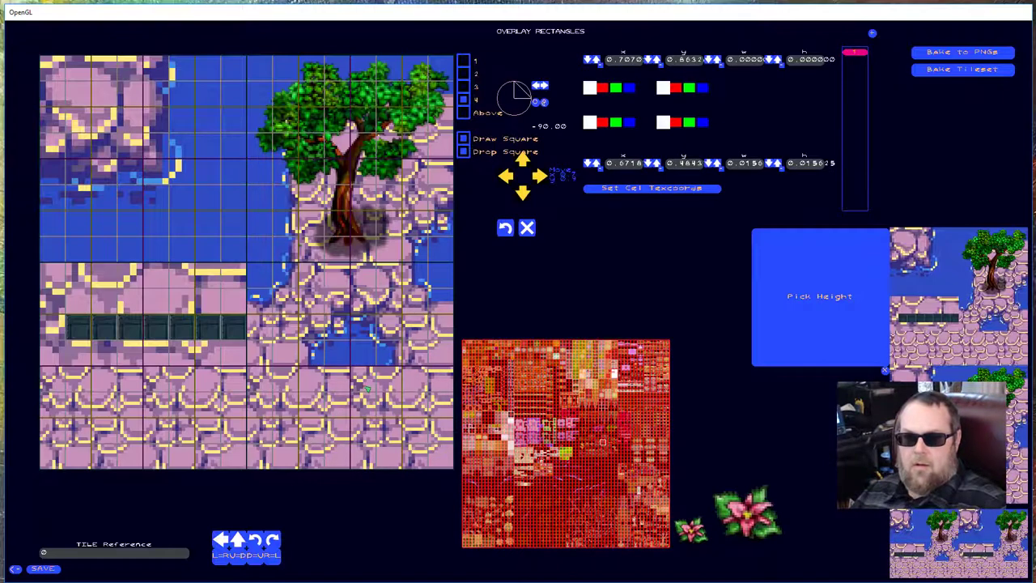
Set the flower overlay's width to 0.5 and its height to -0.5
click(744, 59)
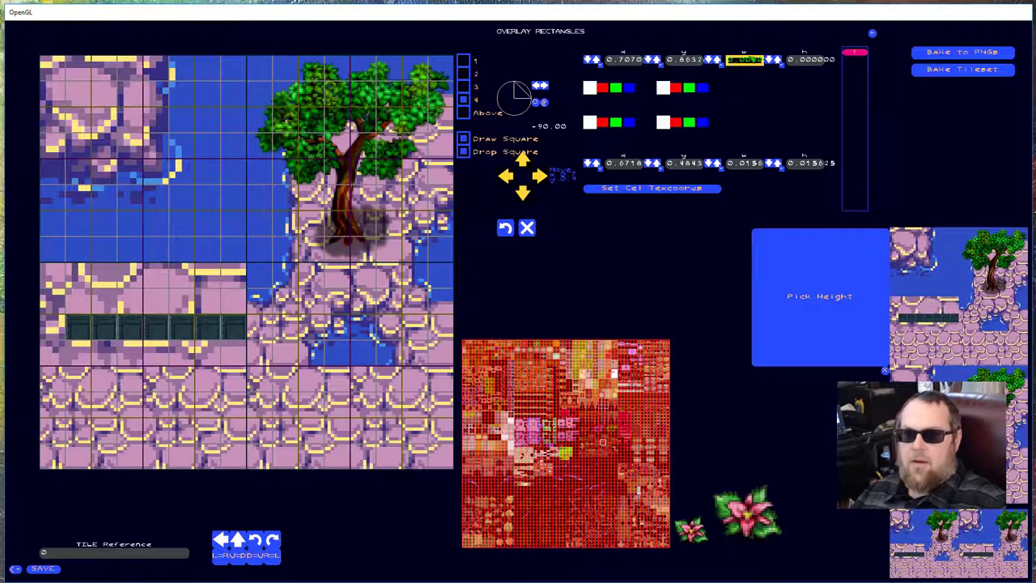
text(0)
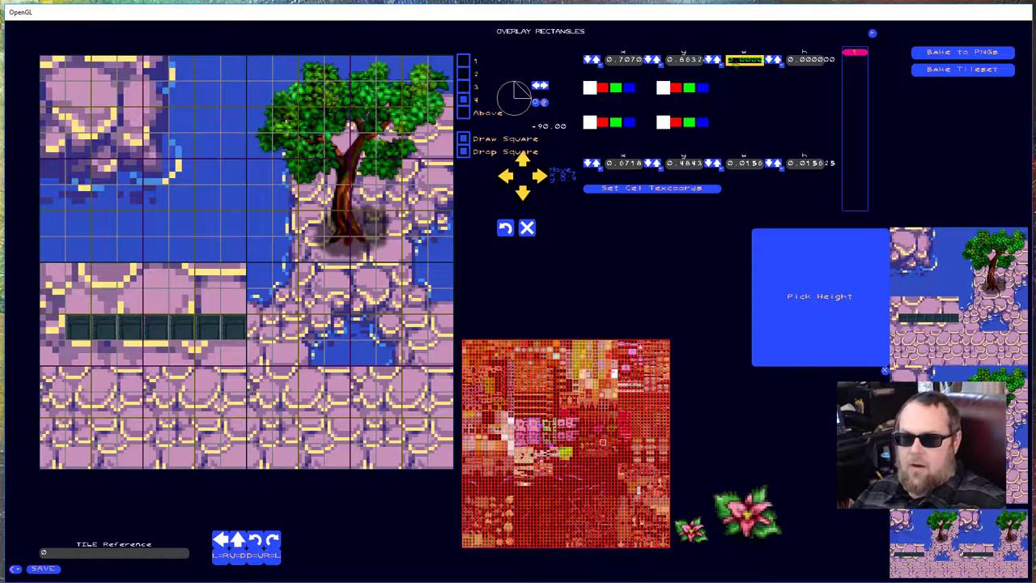
key(Return)
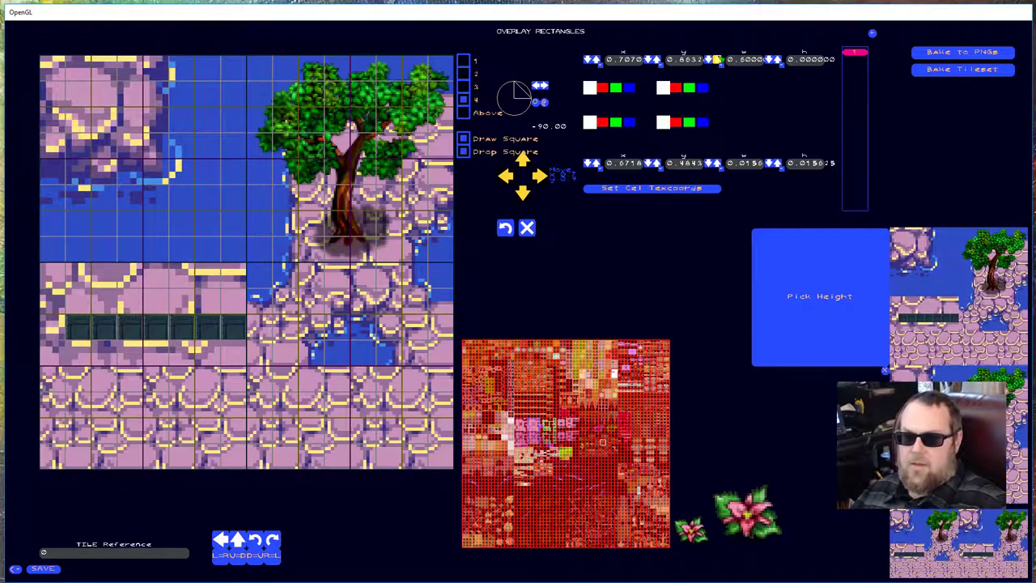
click(717, 59)
click(716, 59)
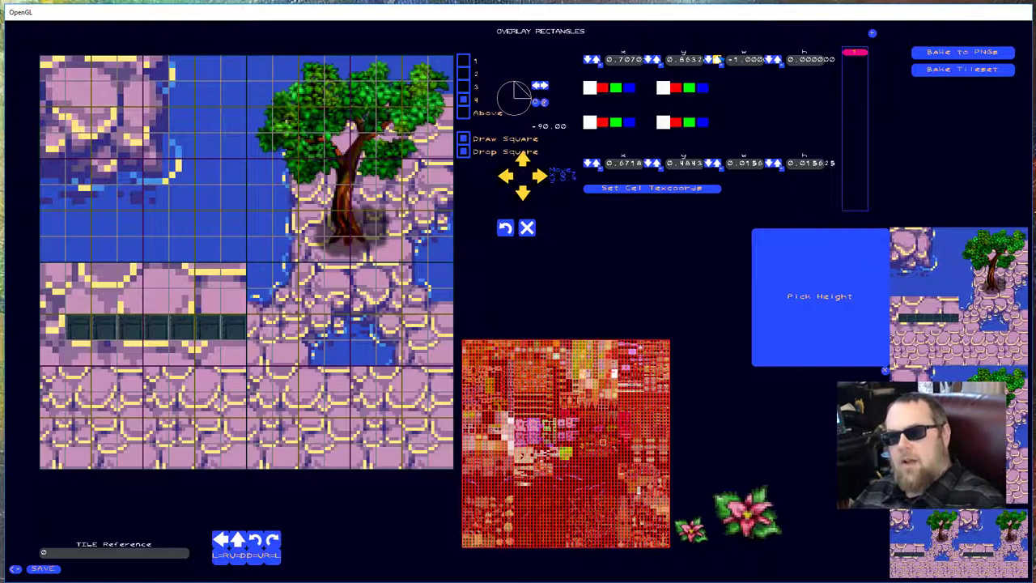
click(716, 60)
click(716, 59)
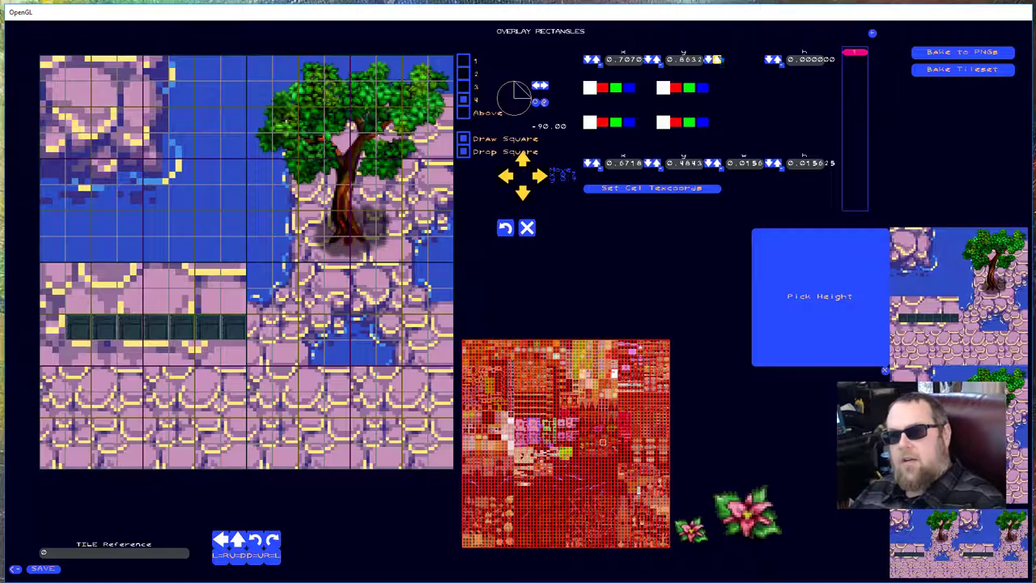
click(767, 60)
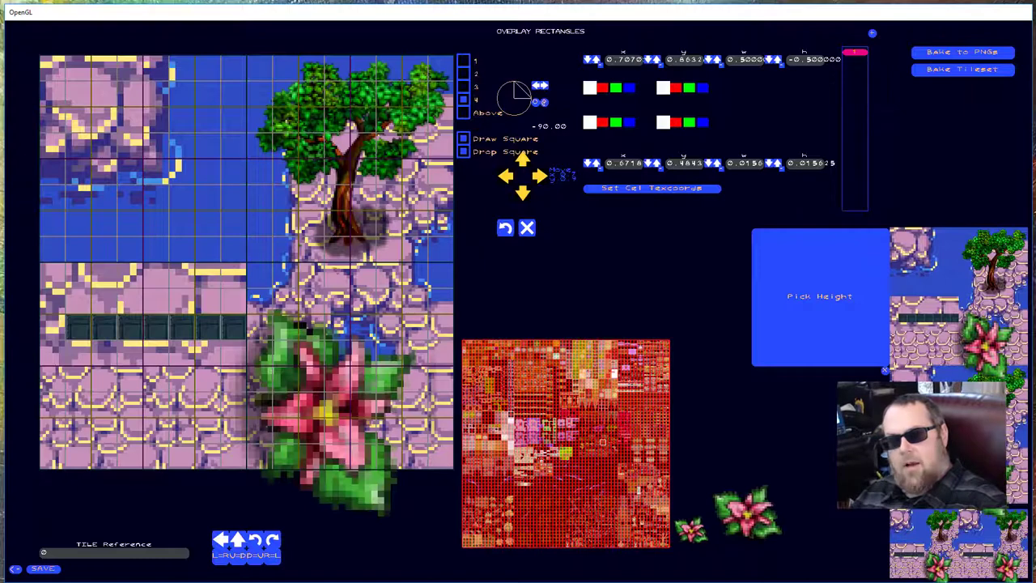
Turn off Draw Square, delete the second overlay rectangle and reselect the large flower overlay
drag(526, 89, 502, 103)
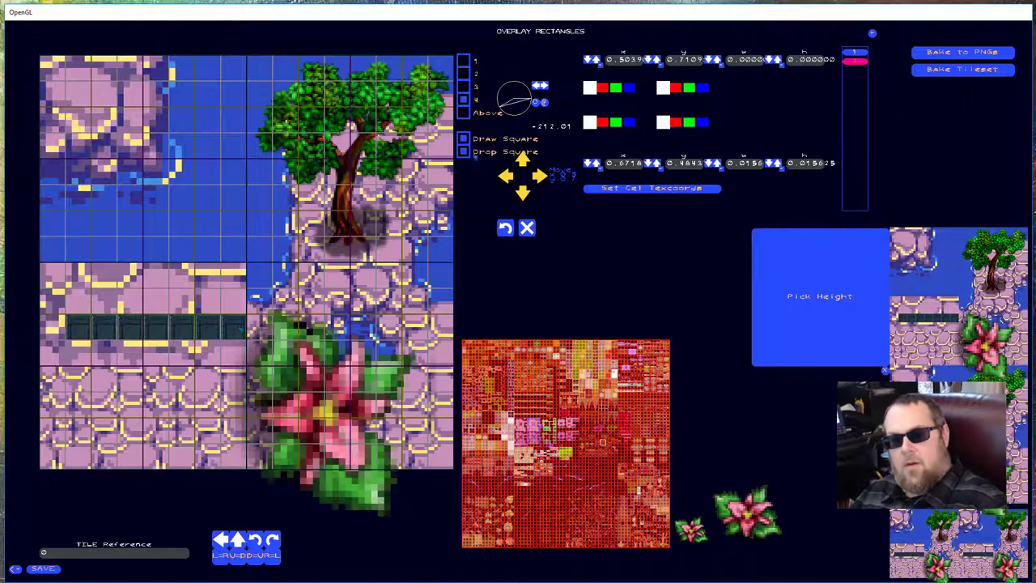
click(463, 138)
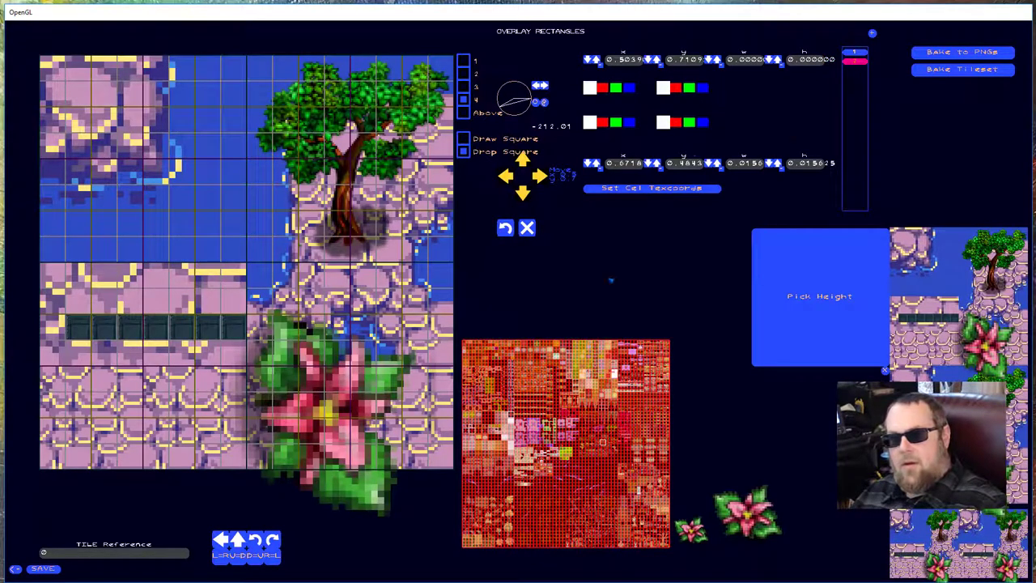
click(527, 228)
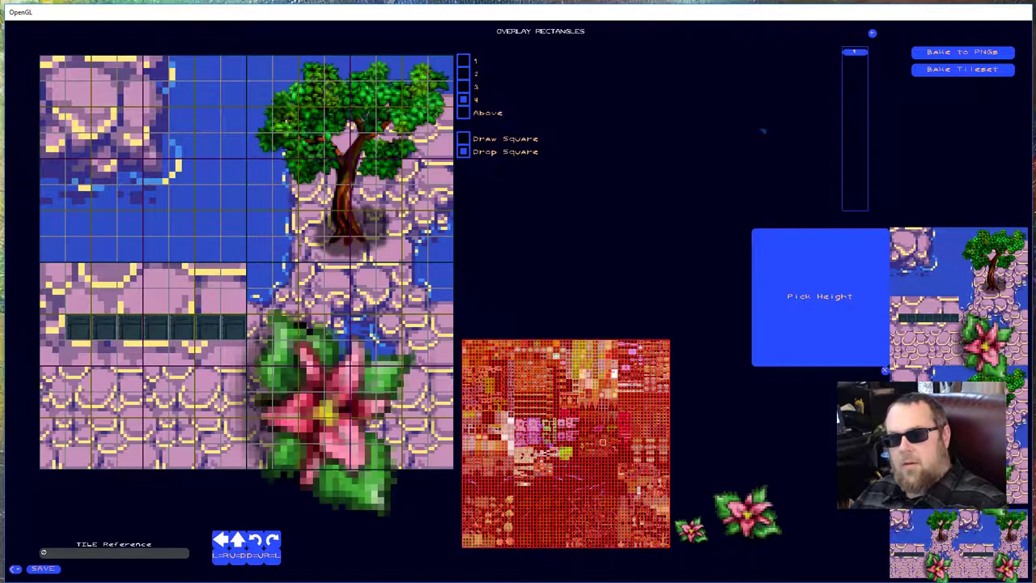
click(854, 52)
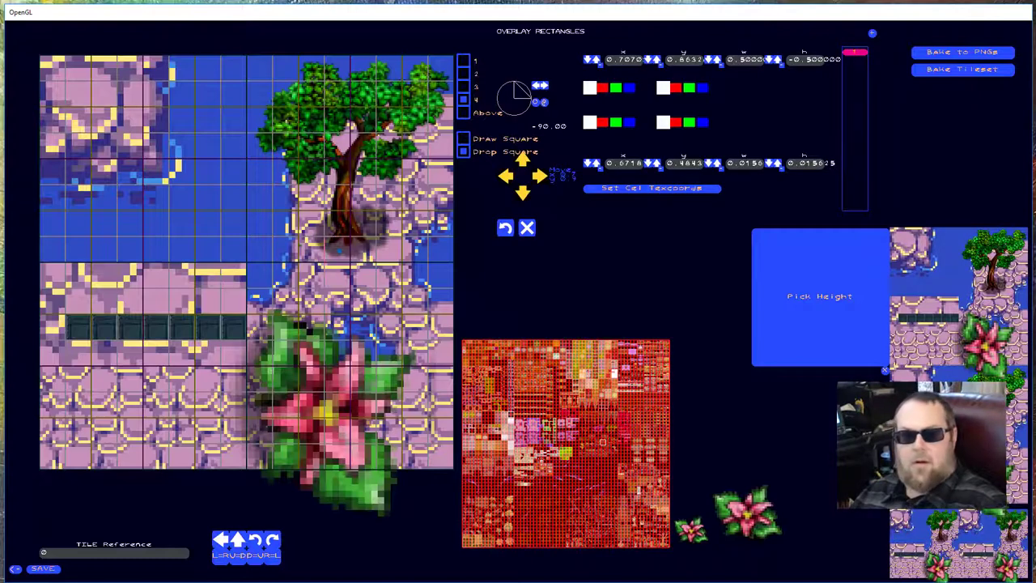
Place the flower piece in four single level 4 cells, one on the water and three on the left-hand stones
click(207, 225)
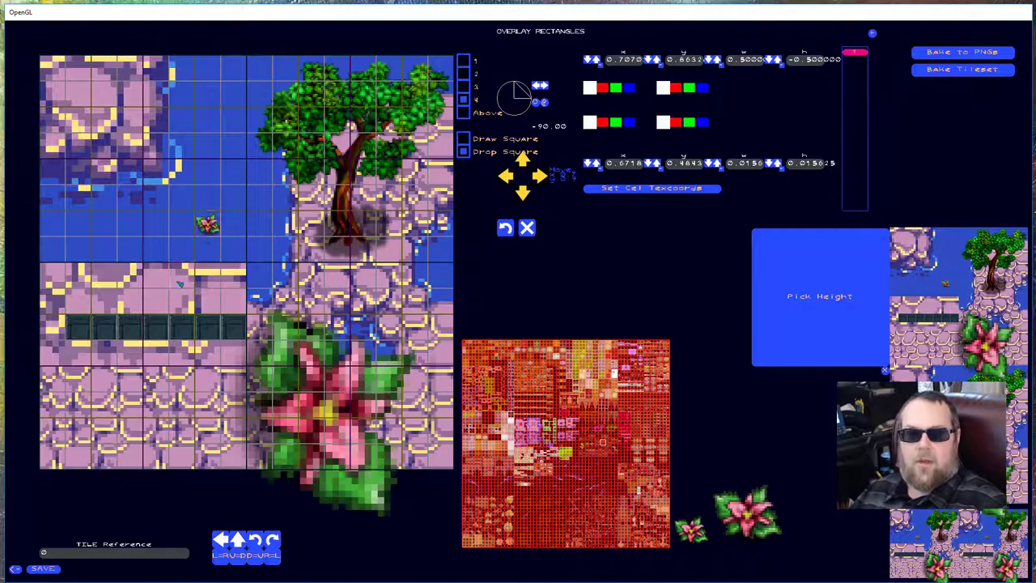
click(130, 301)
click(233, 301)
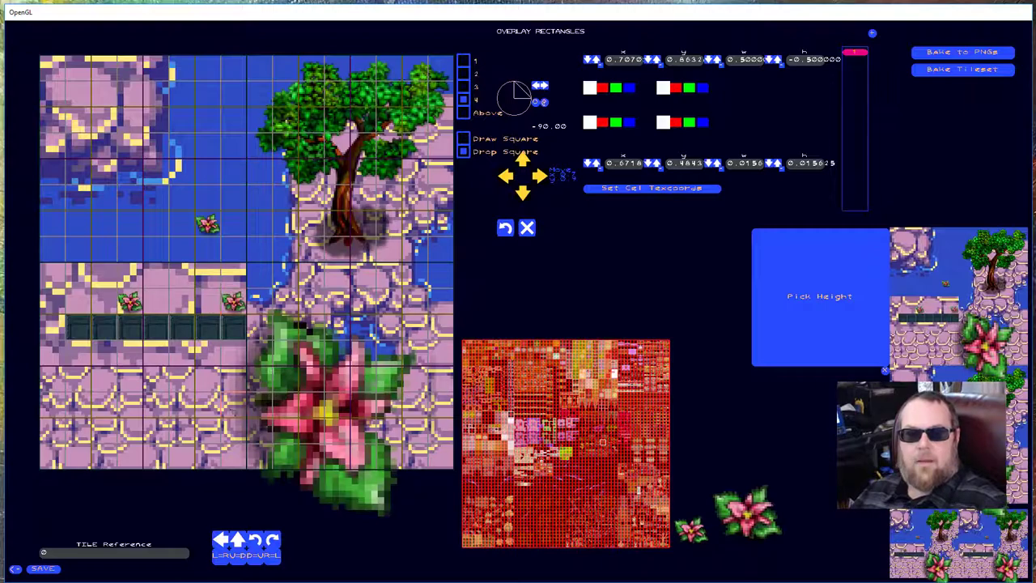
click(233, 405)
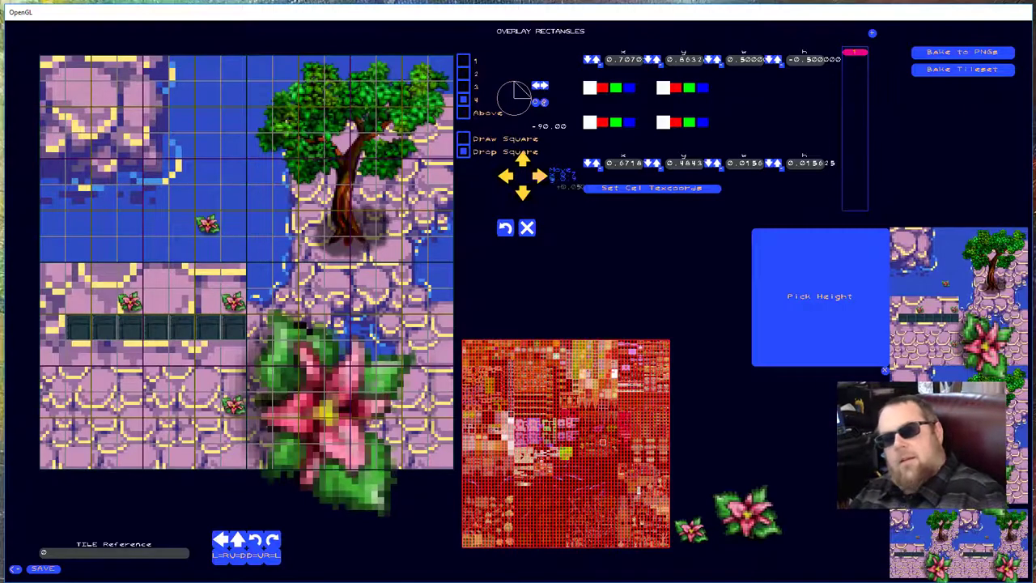
Remove the four small flowers from their level 4 cells
click(233, 405)
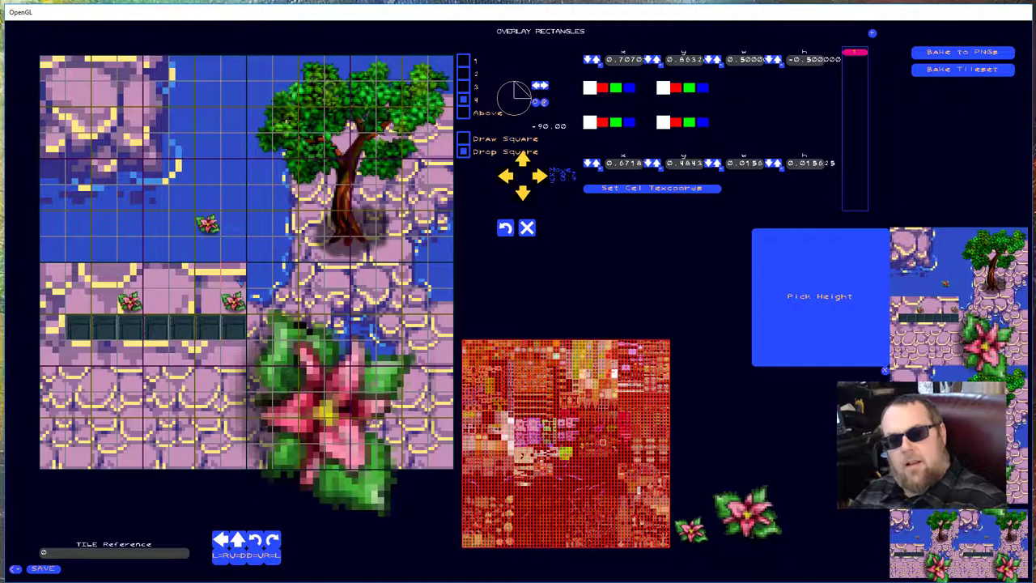
click(233, 300)
click(207, 223)
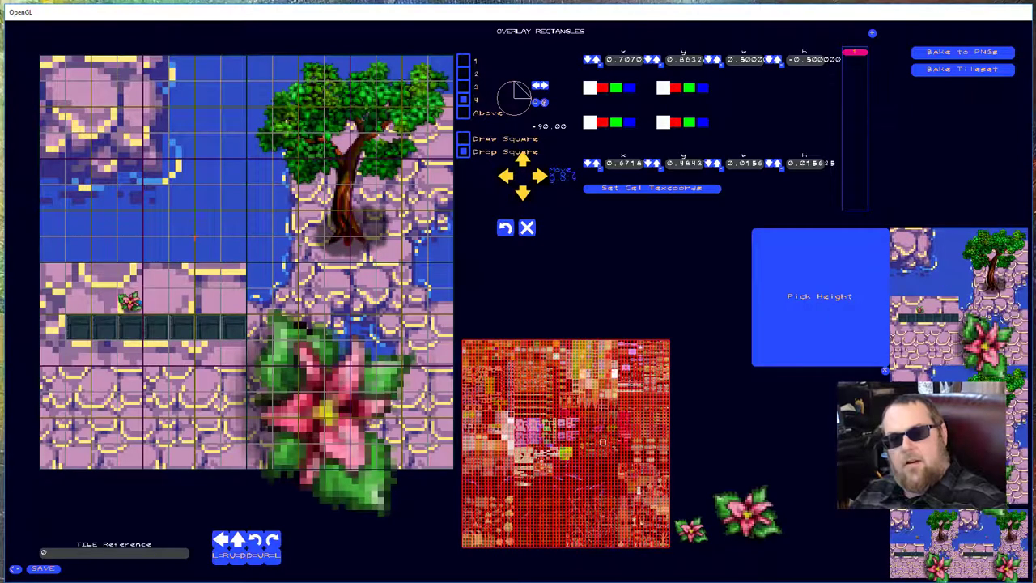
click(130, 301)
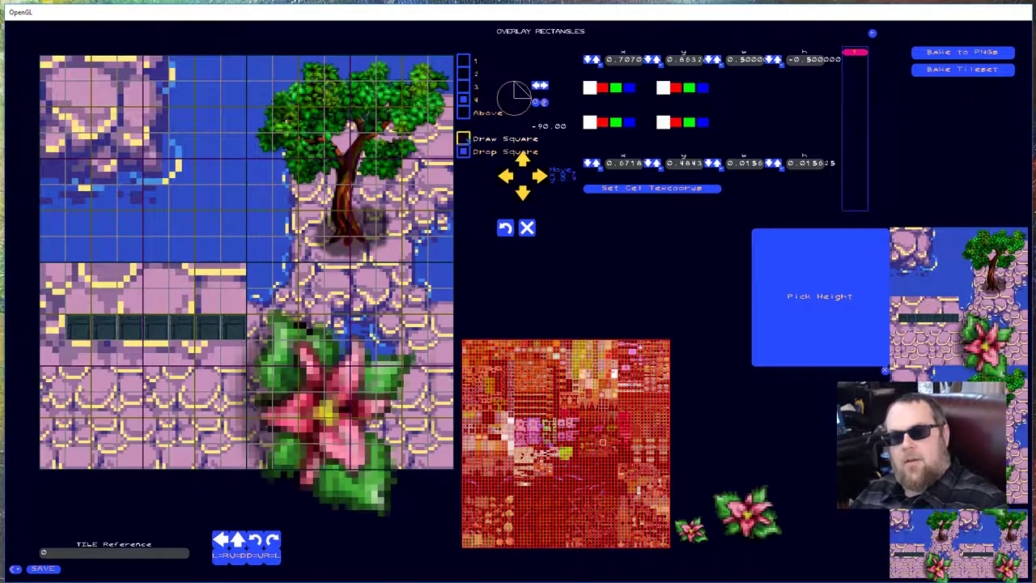
Drop two overlay rectangles on the stone path below the tree with Draw Square enabled, and delete both
click(366, 303)
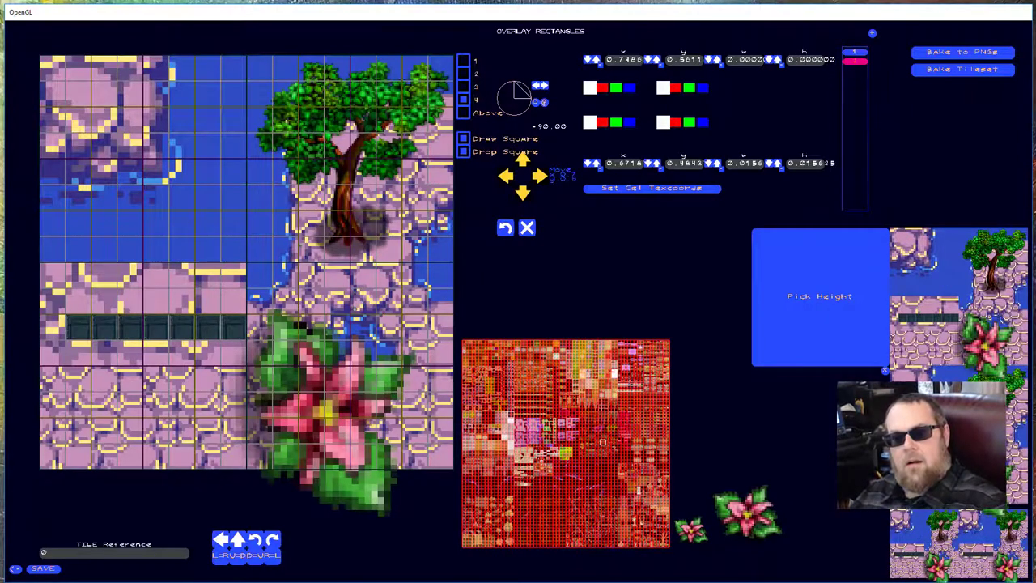
click(324, 281)
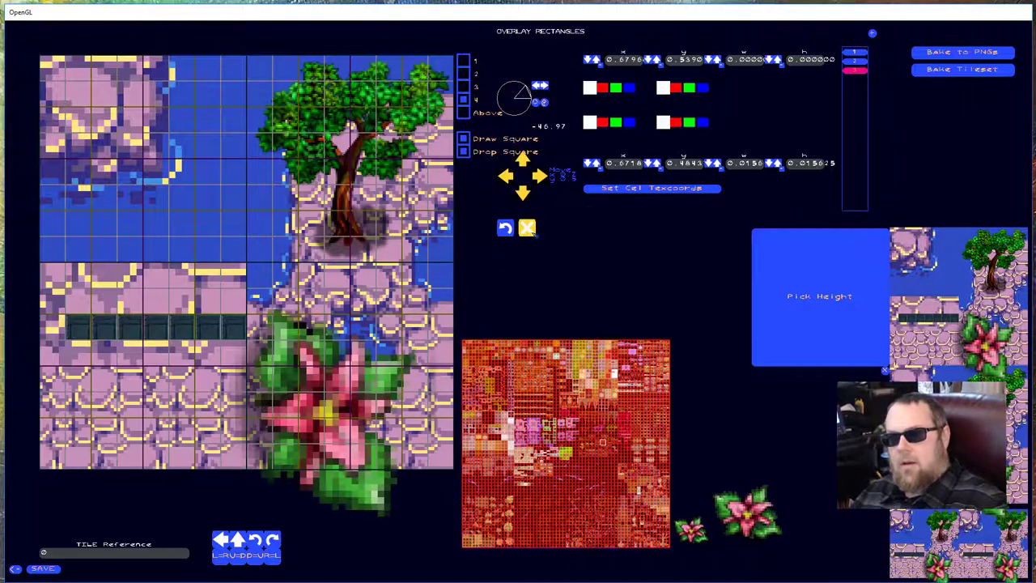
click(527, 227)
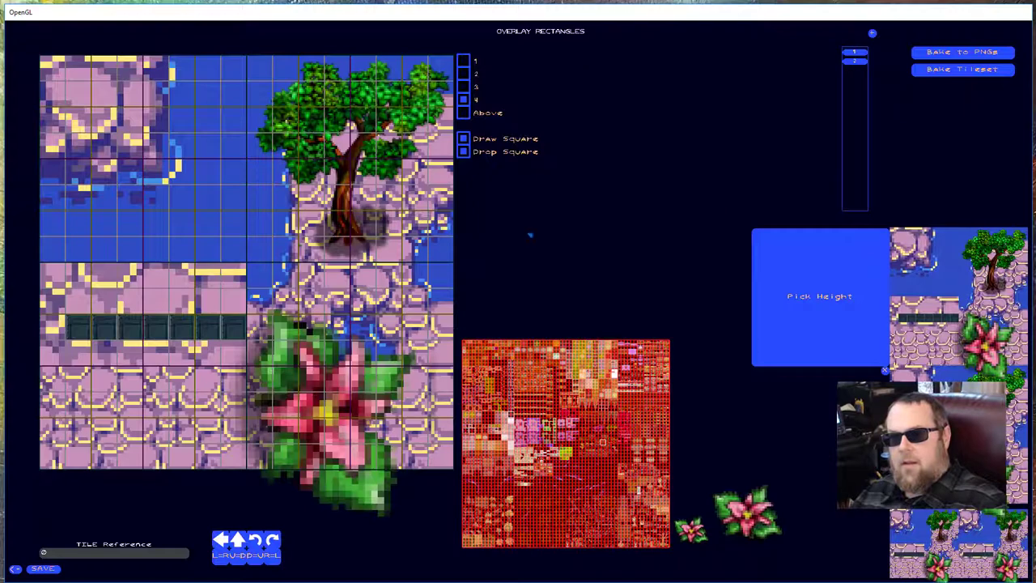
click(854, 60)
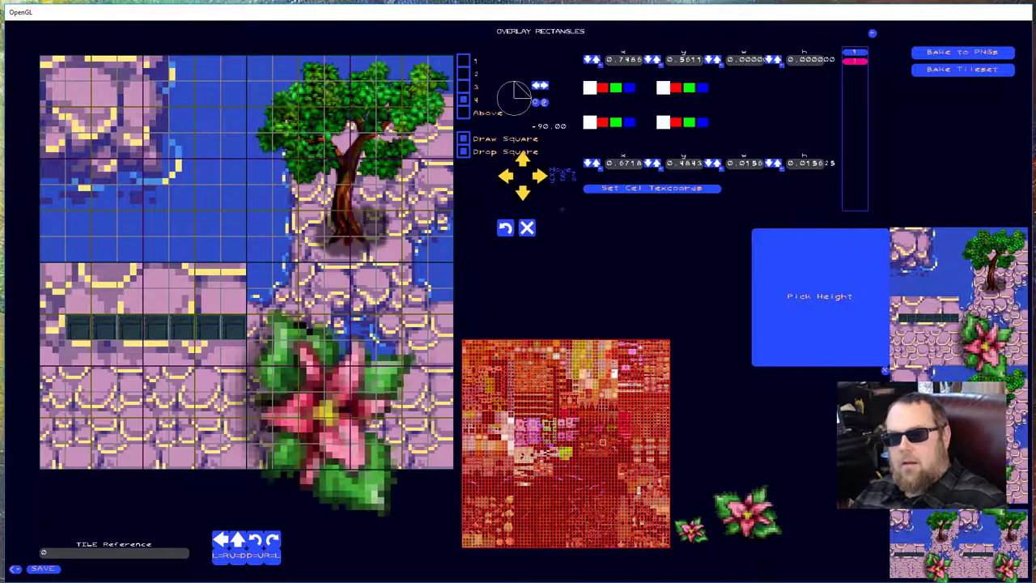
click(526, 227)
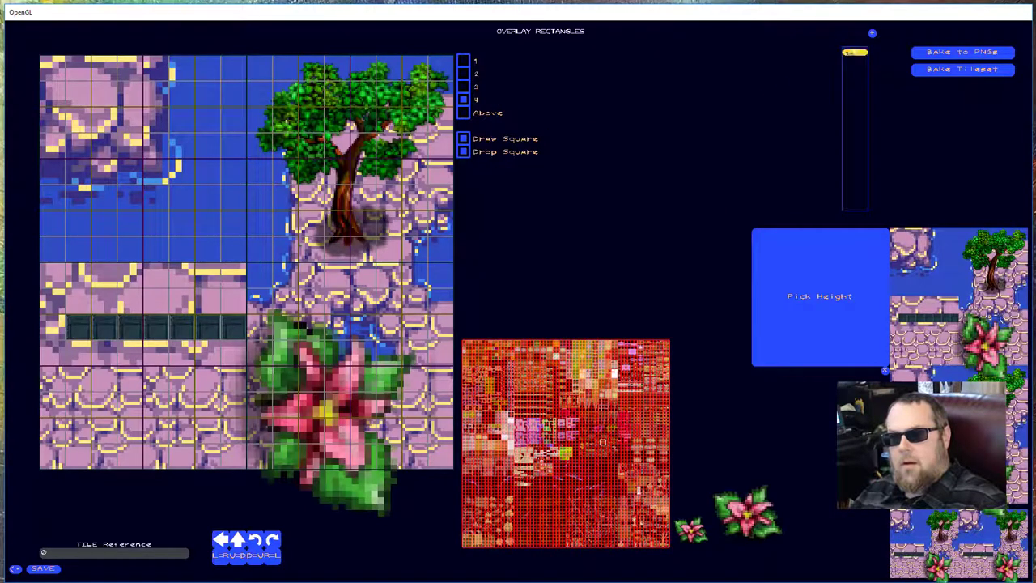
Rotate the large flower overlay to about -120.76 and set its x position to 0.5070
click(855, 51)
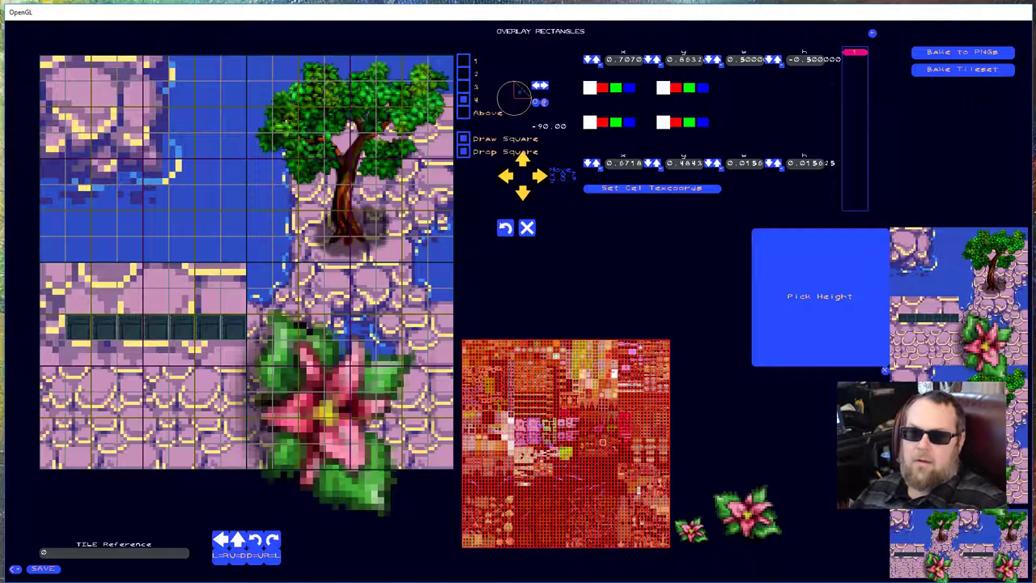
drag(518, 90, 508, 89)
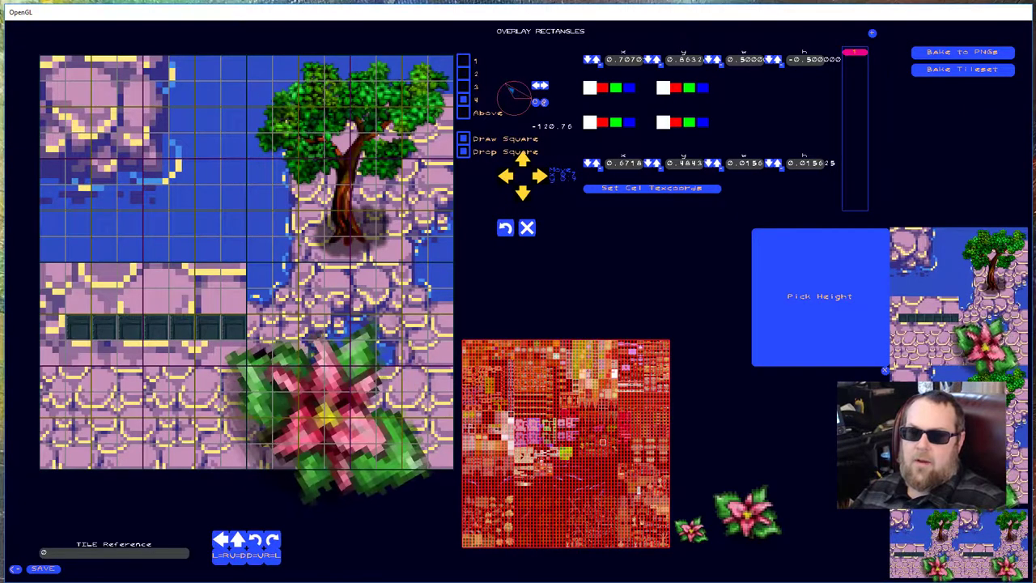
click(588, 60)
click(588, 60)
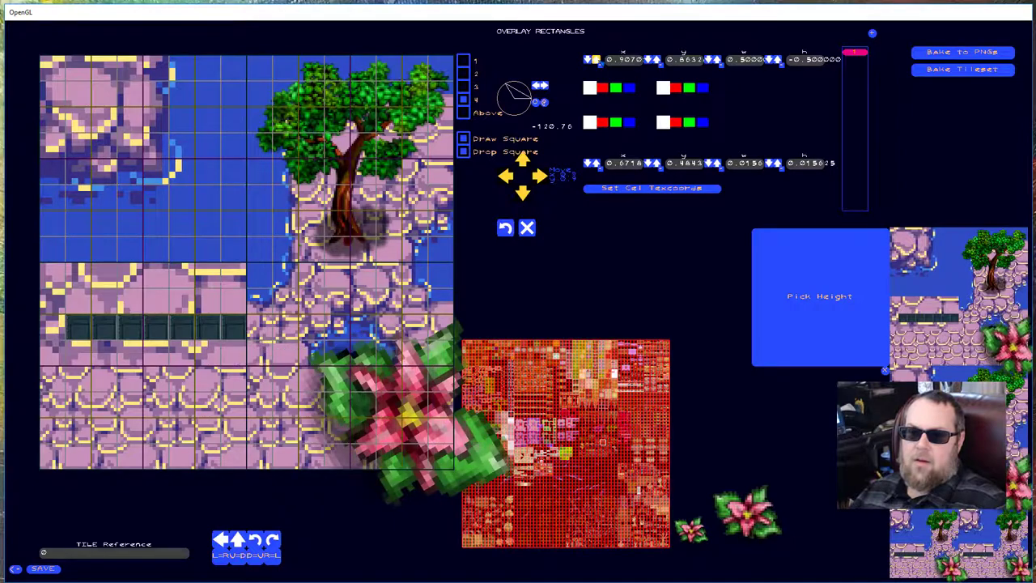
click(588, 60)
click(588, 60)
click(588, 59)
click(588, 59)
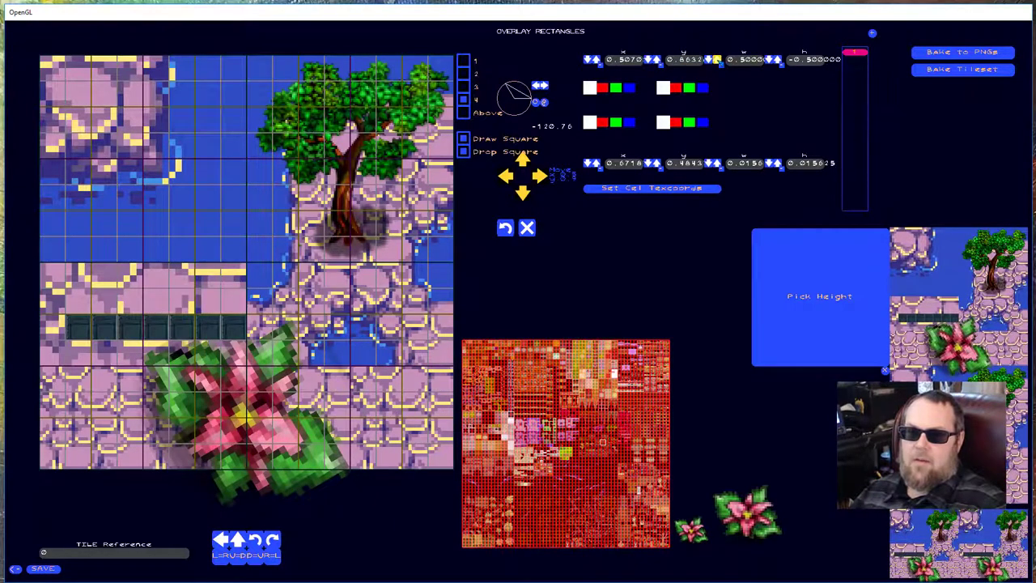
Reduce the width of the flower overlay rectangle to 0.3
click(709, 60)
click(709, 60)
click(709, 60)
click(708, 60)
click(709, 60)
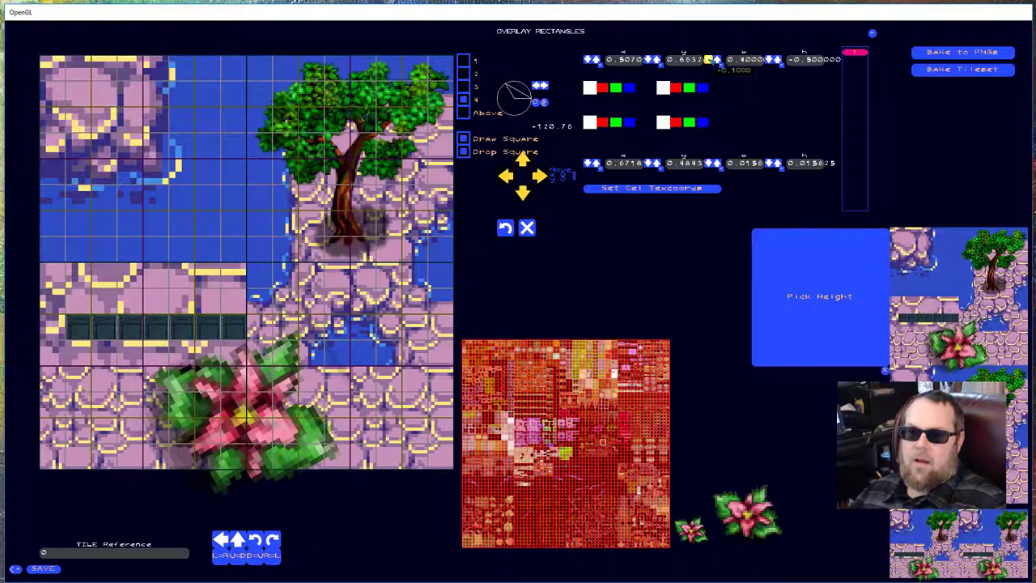
click(709, 60)
click(708, 60)
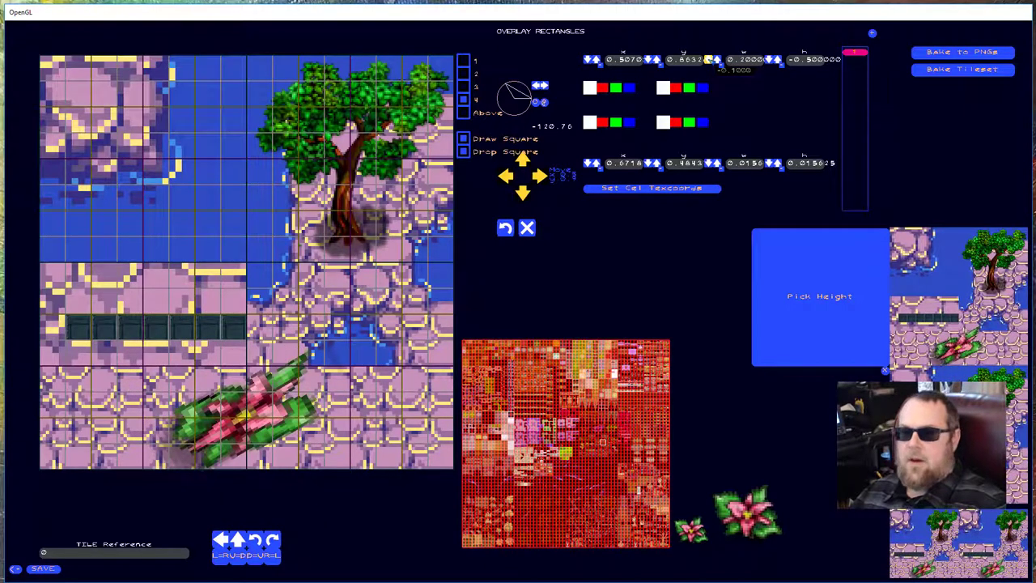
click(711, 60)
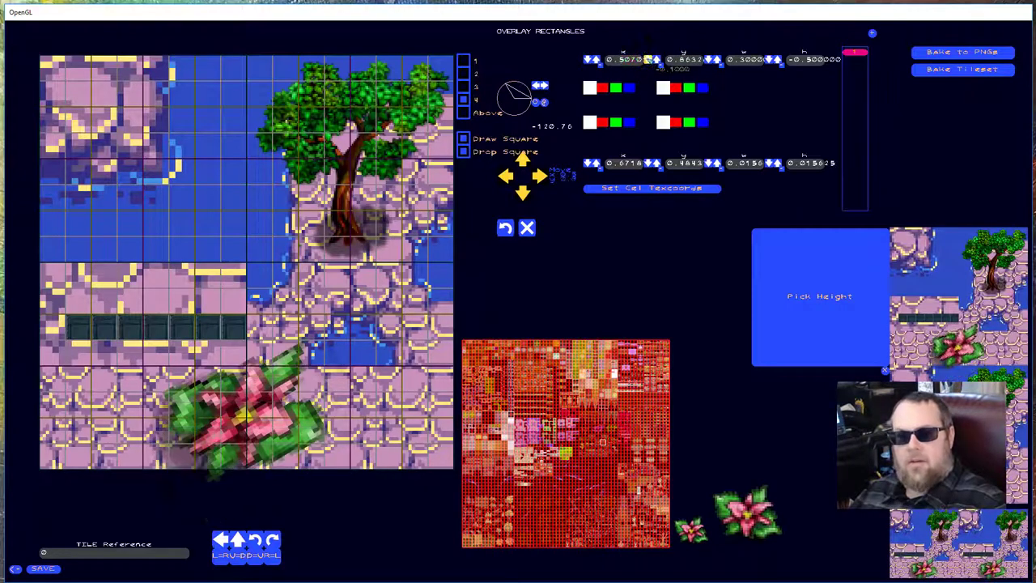
Move the flower overlay up to y 0.1632 and narrow its width to 0.2
click(648, 60)
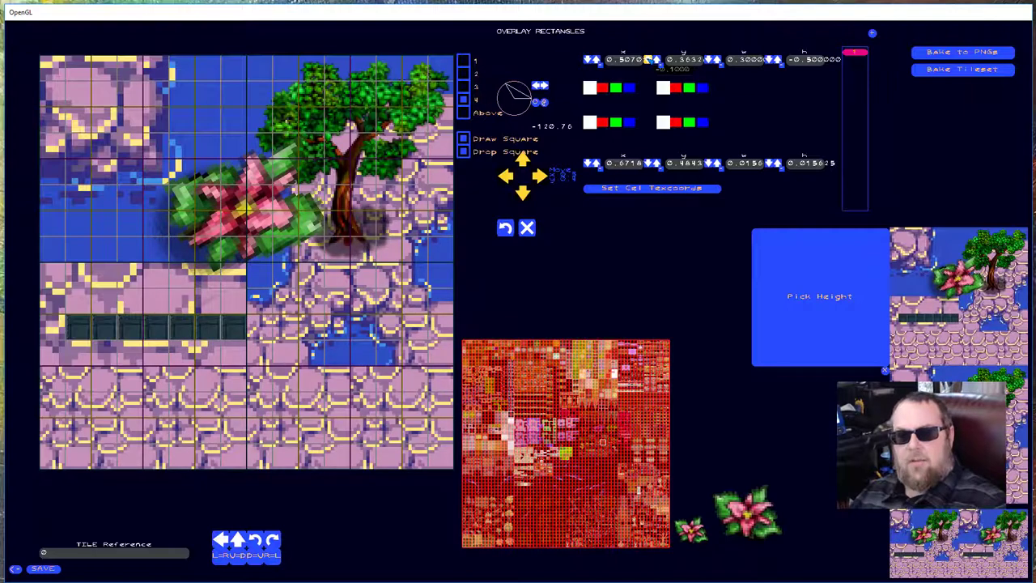
click(648, 60)
click(649, 59)
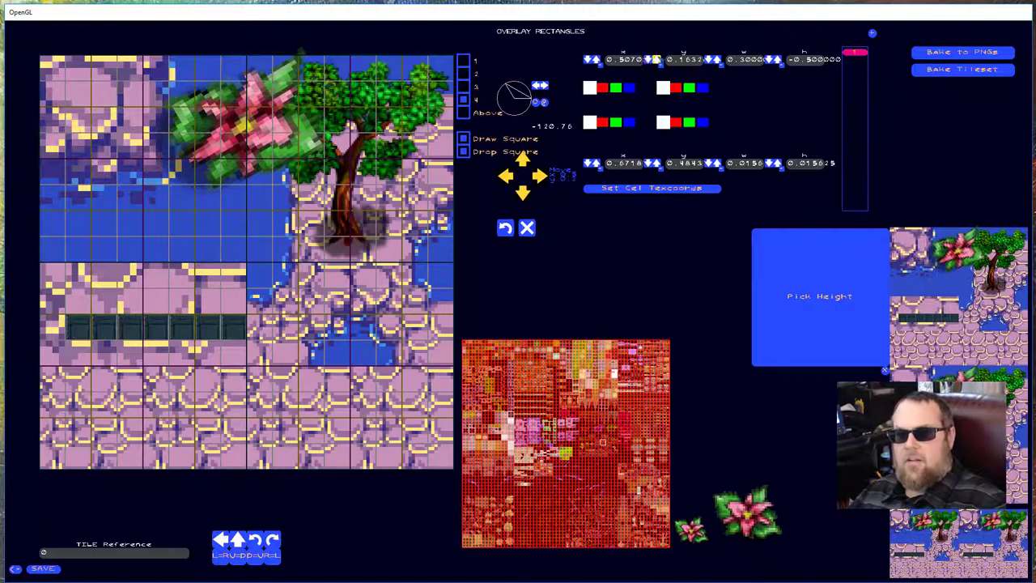
click(709, 59)
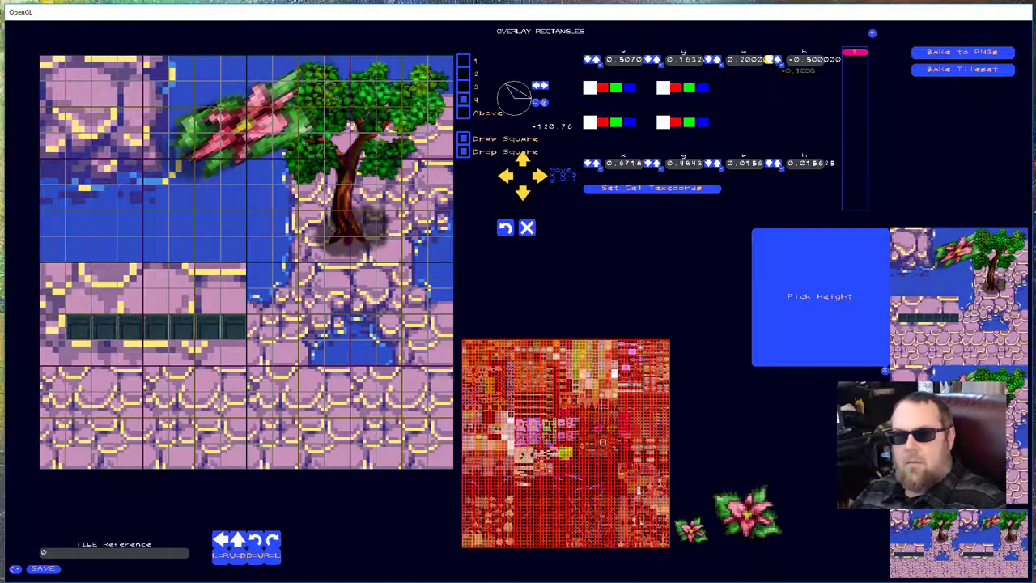
Set the flower overlay's height to a positive 0.2, matching its width
click(771, 60)
click(771, 60)
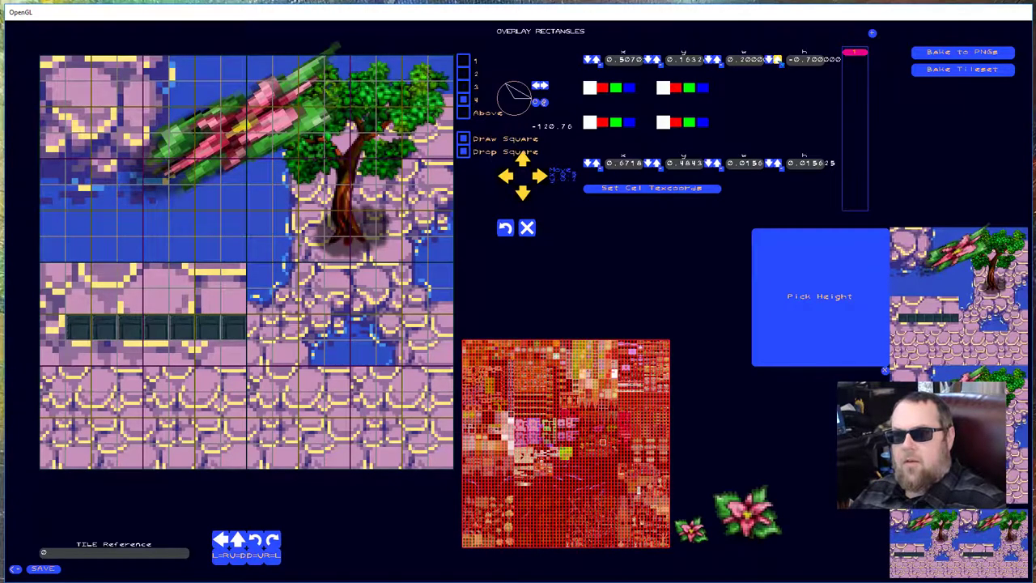
click(776, 59)
click(775, 59)
click(775, 59)
click(775, 59)
click(776, 59)
click(775, 59)
click(775, 59)
click(775, 59)
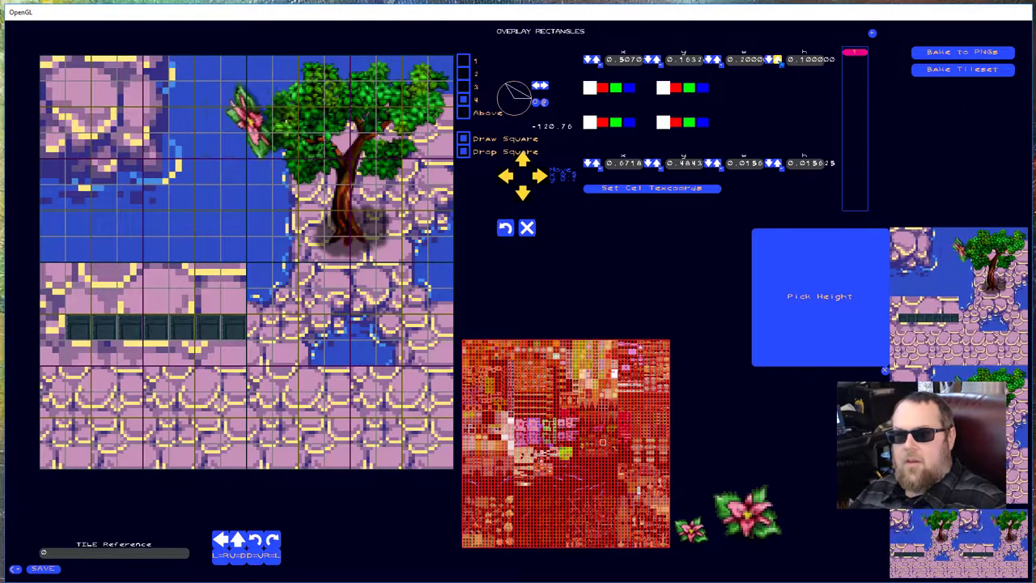
click(775, 59)
click(775, 60)
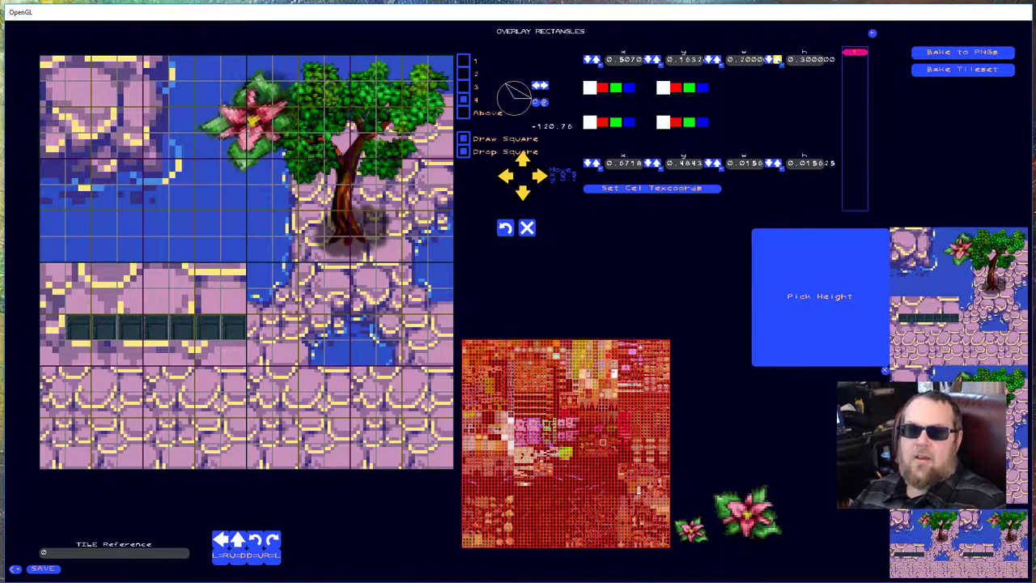
click(768, 60)
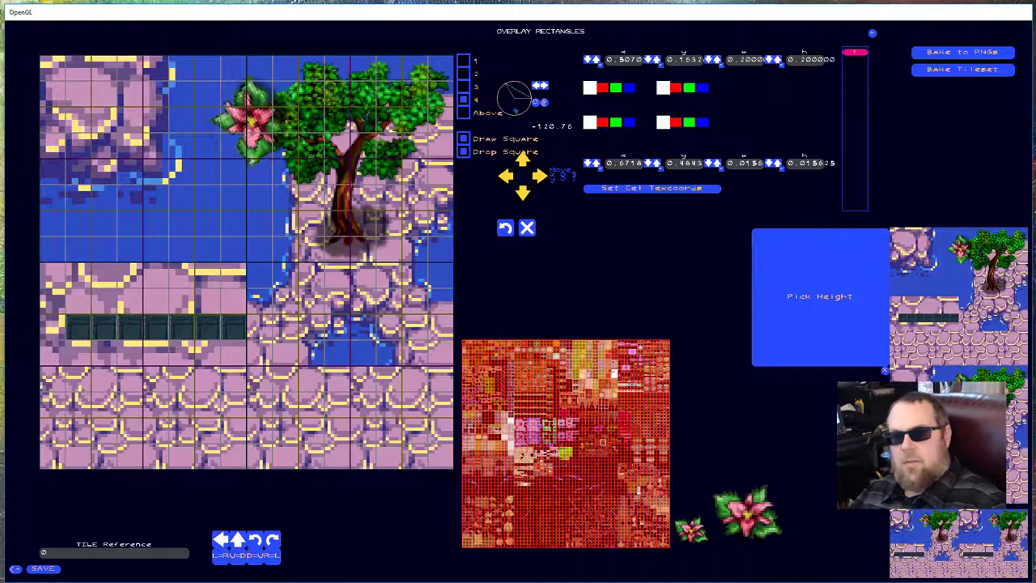
Rotate the flower overlay beside the tree to an angle of 184 degrees
mouse_move(527, 98)
mouse_down()
mouse_move(510, 91)
mouse_move(518, 106)
mouse_move(521, 90)
mouse_move(534, 101)
mouse_move(526, 93)
mouse_move(511, 104)
mouse_move(535, 101)
mouse_move(522, 112)
mouse_move(547, 105)
mouse_move(504, 94)
mouse_move(544, 103)
mouse_up()
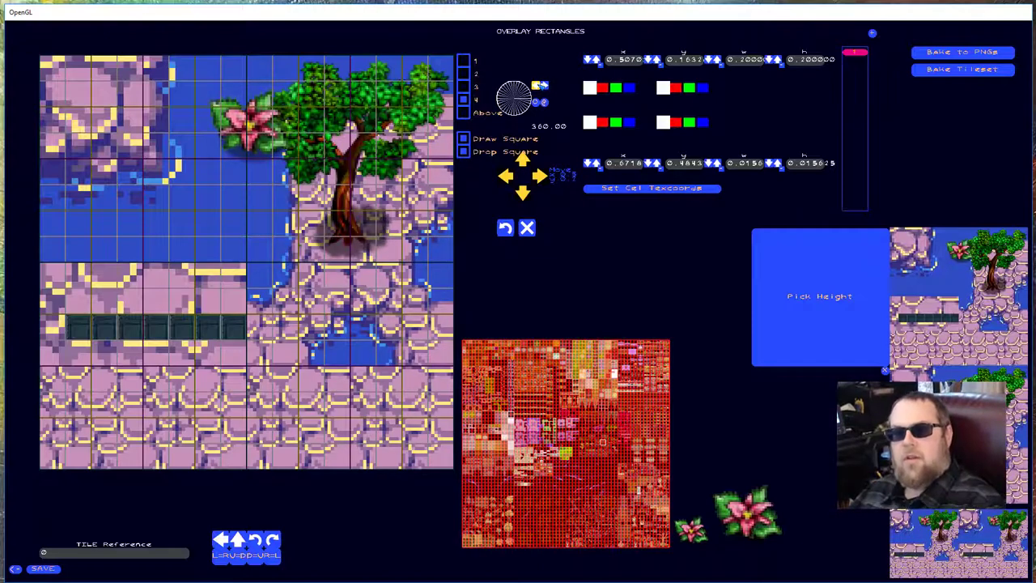
scroll(514, 96, down, 1)
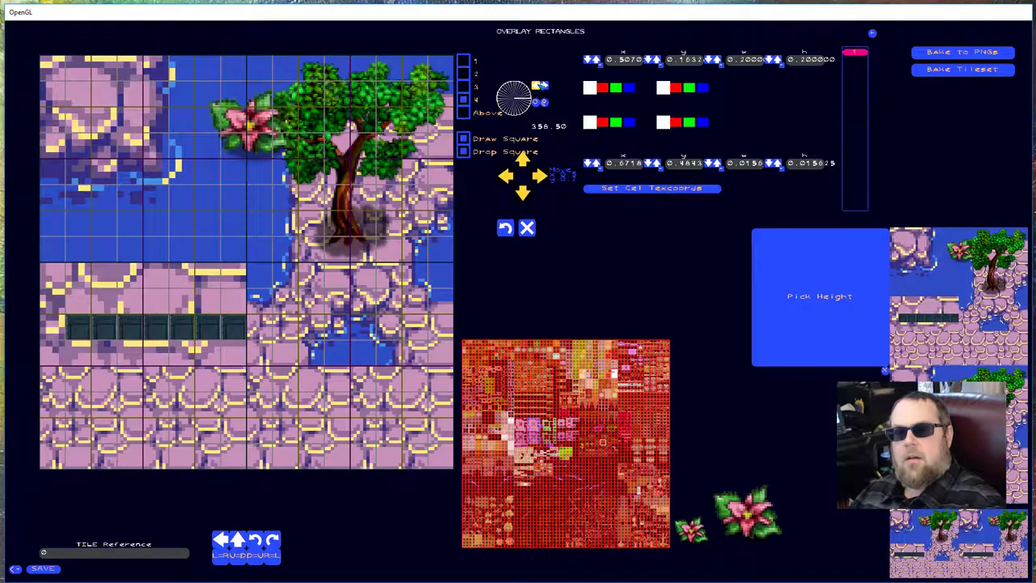
scroll(514, 96, down, 6)
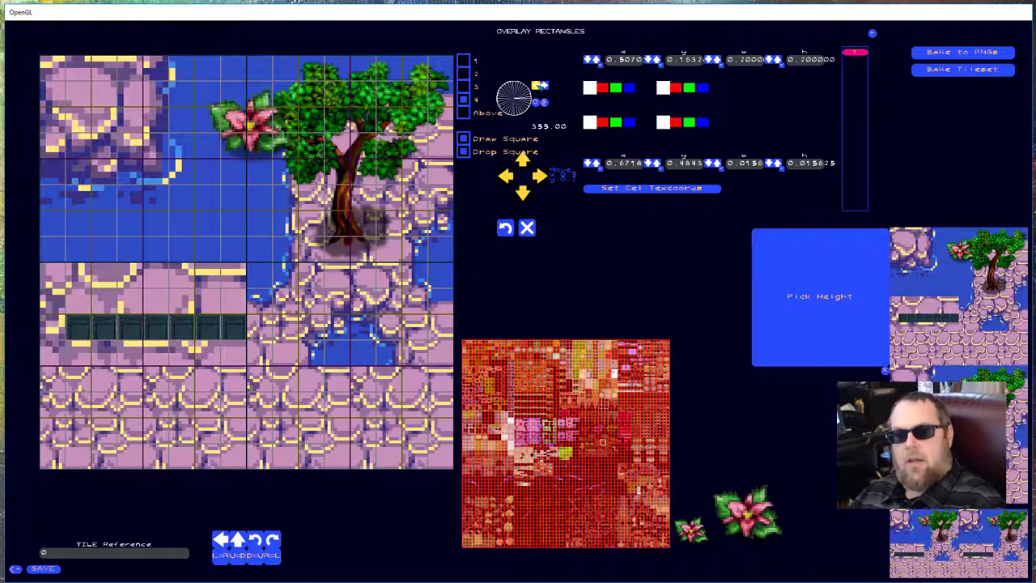
scroll(513, 98, down, 2)
scroll(513, 97, down, 10)
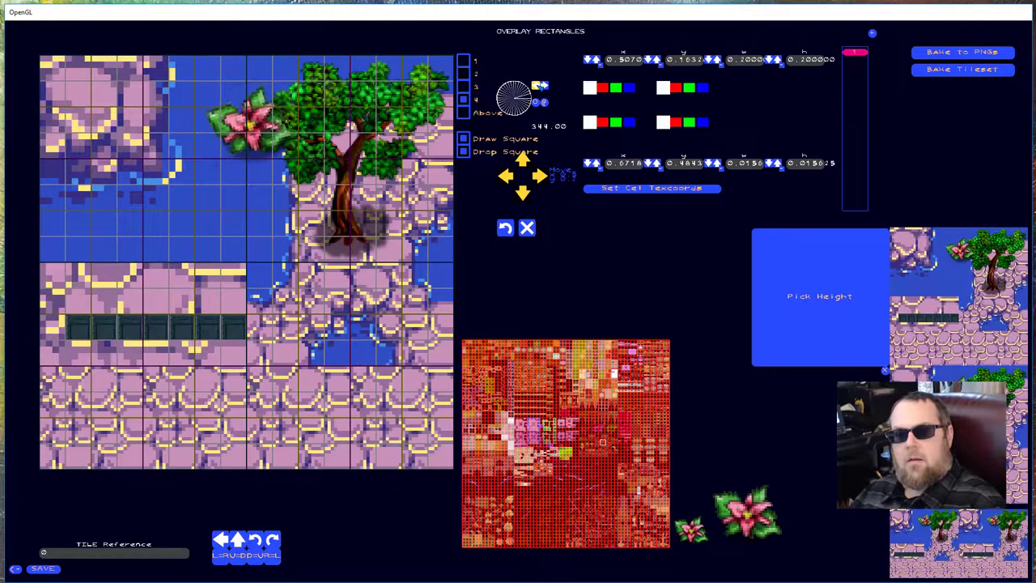
scroll(514, 97, down, 13)
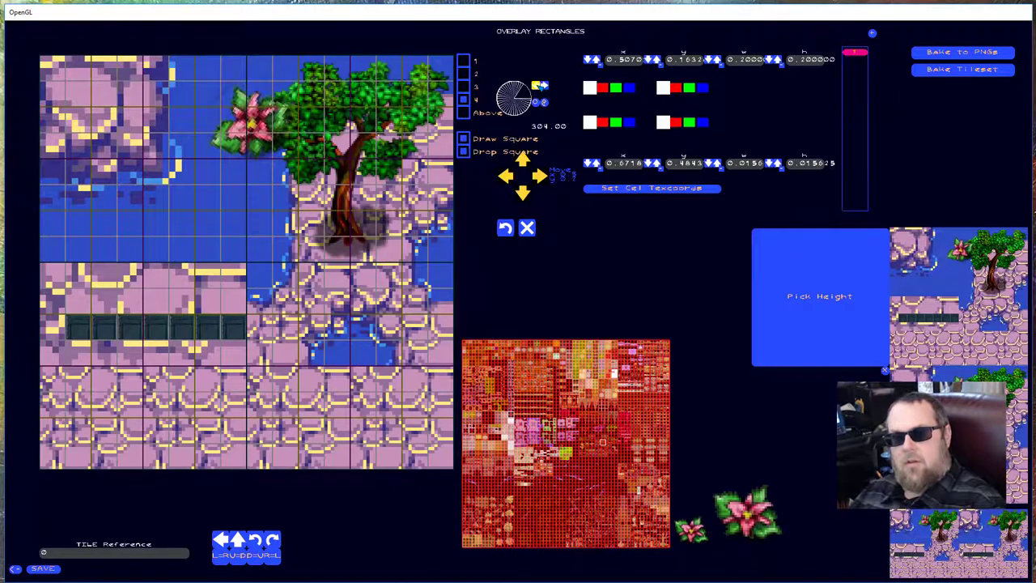
scroll(514, 97, down, 10)
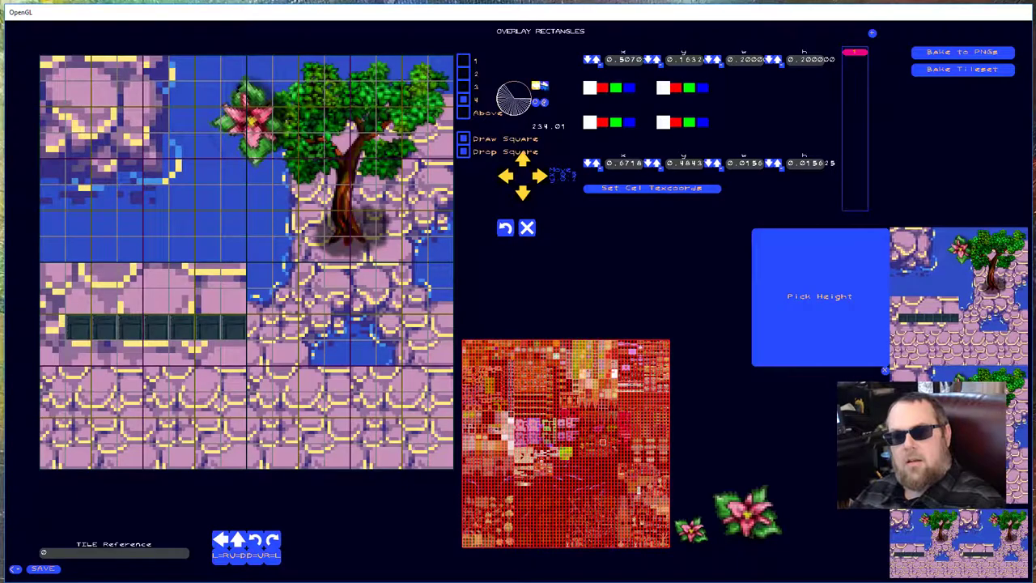
scroll(514, 97, down, 1)
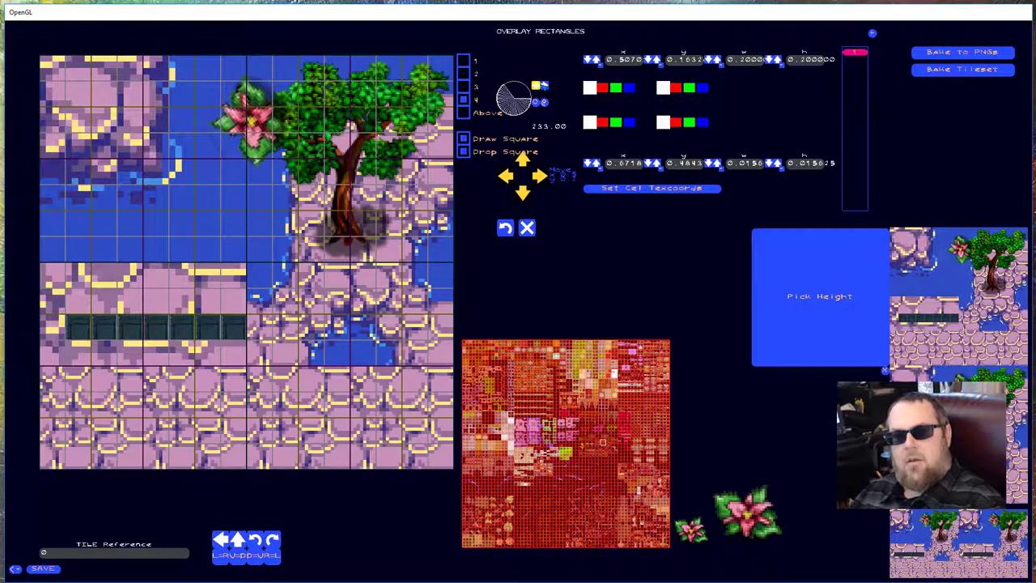
scroll(514, 97, down, 6)
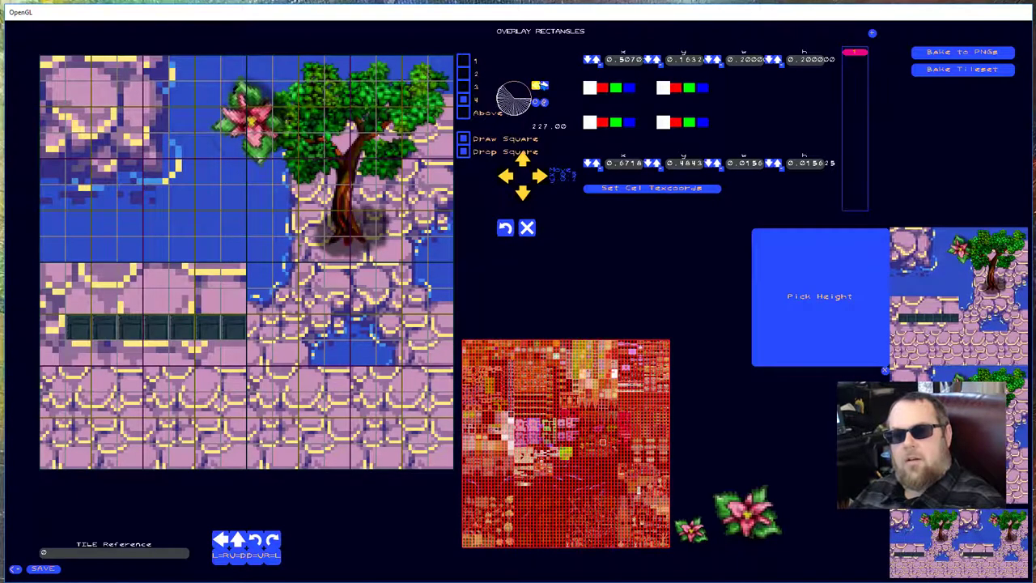
scroll(514, 97, down, 3)
scroll(514, 98, down, 1)
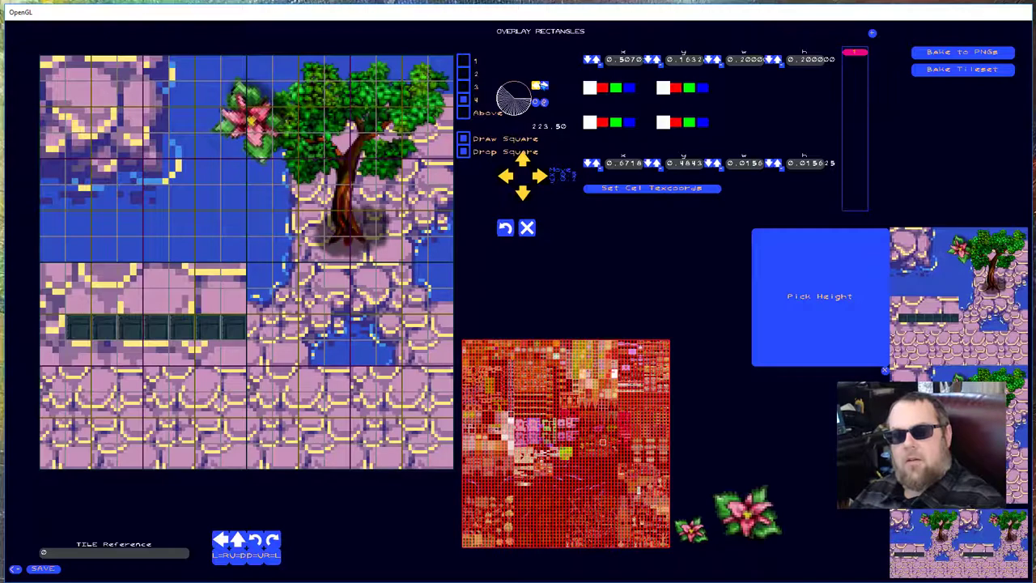
click(539, 85)
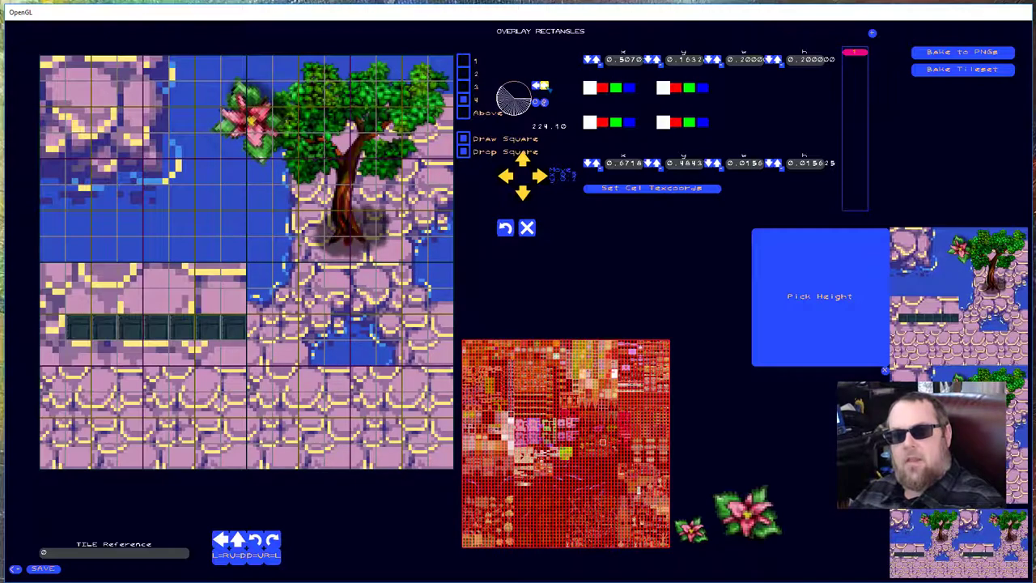
click(540, 84)
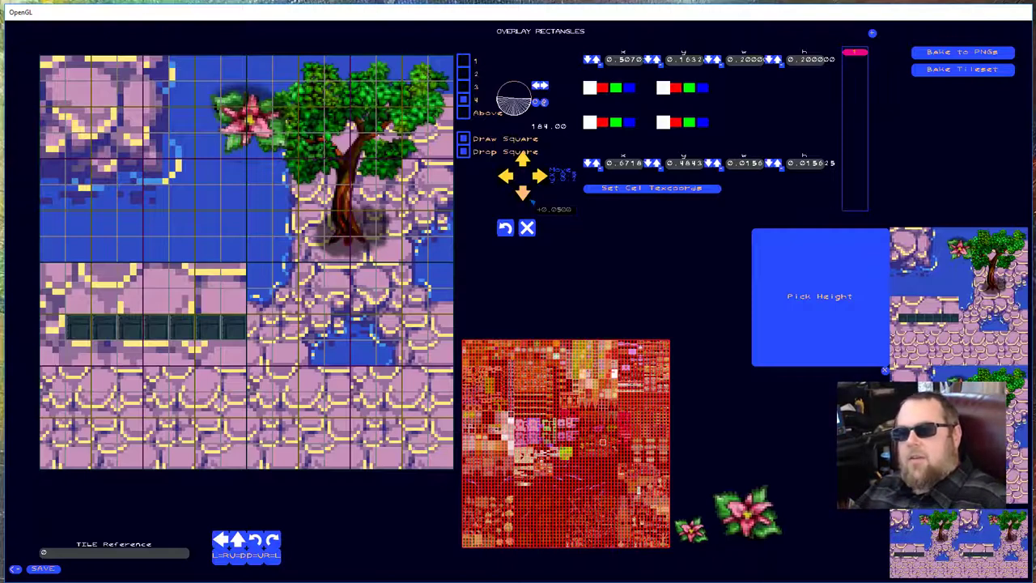
click(617, 189)
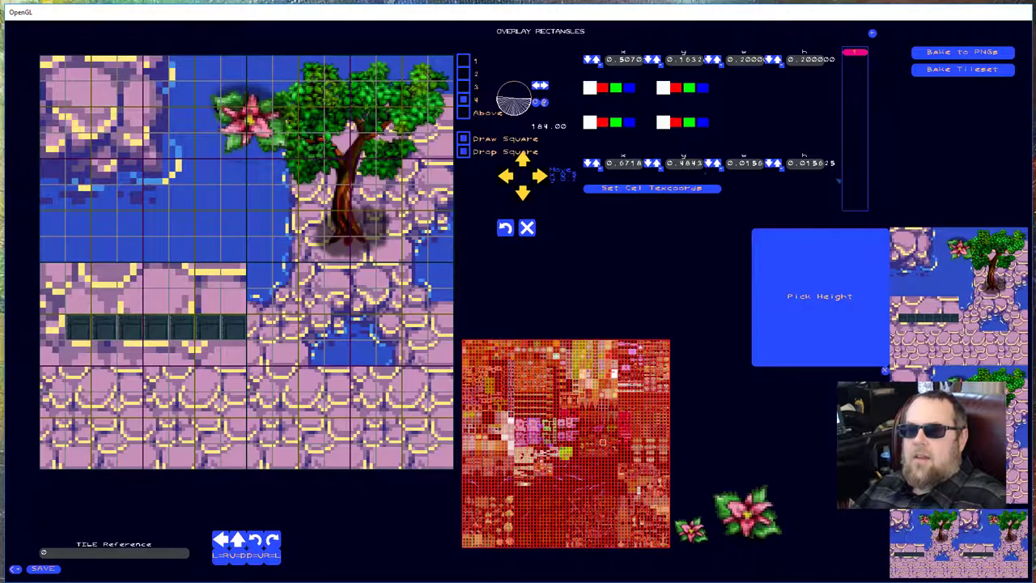
click(684, 189)
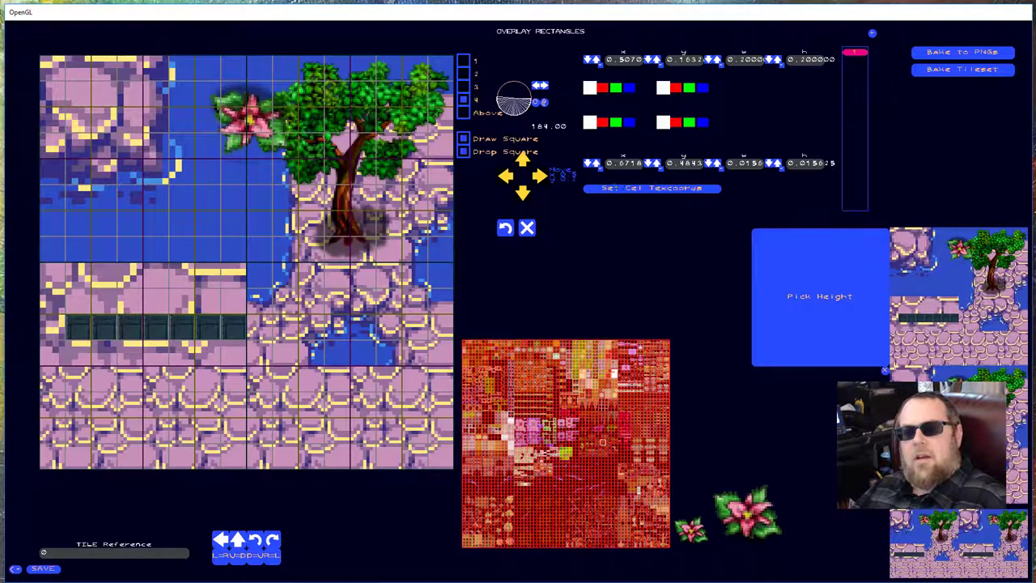
Nudge the flower overlay away from the tree and down over the water to x 0.3570, y 0.3132
click(539, 175)
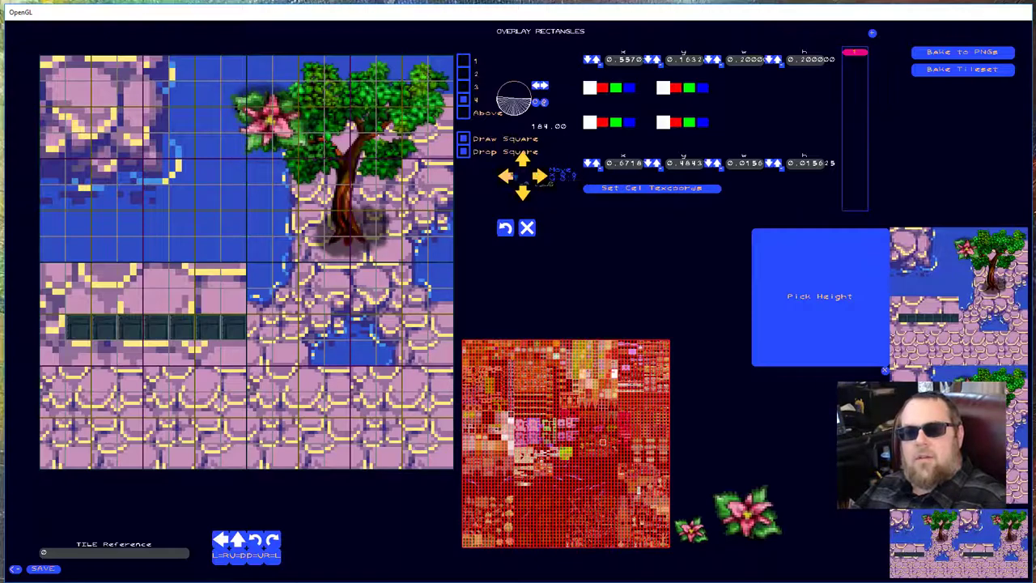
click(505, 175)
click(505, 176)
click(505, 175)
click(504, 175)
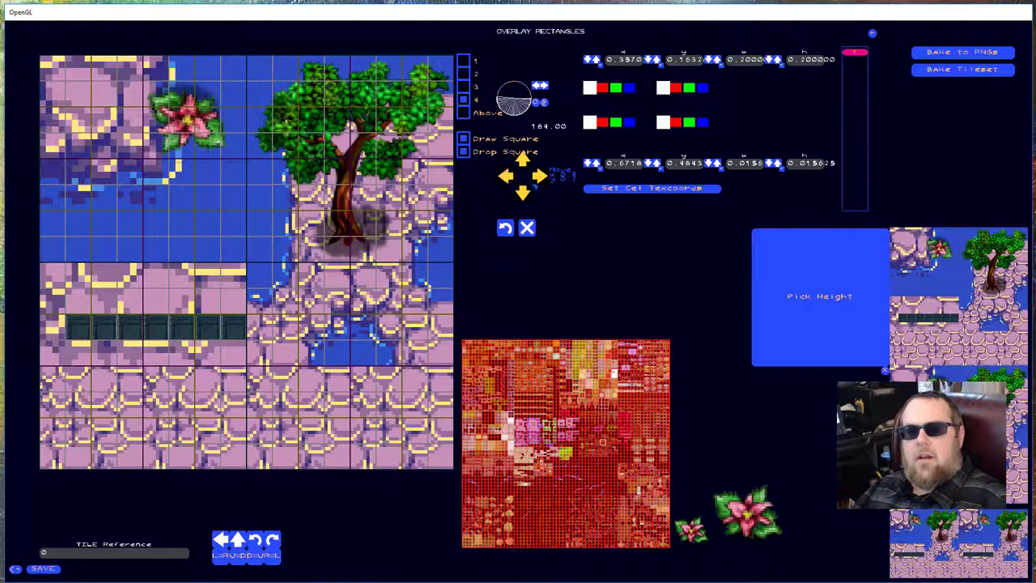
click(523, 191)
click(522, 192)
click(523, 192)
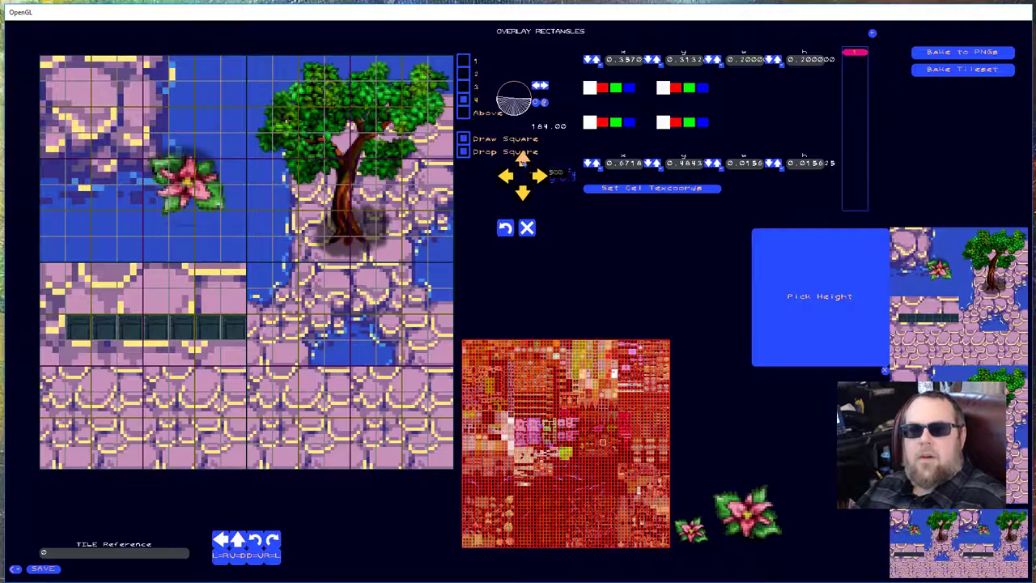
Nudge the flower overlay up and left onto the rock's edge at x 0.2070, y 0.2132
click(522, 159)
click(522, 158)
click(505, 175)
click(505, 176)
click(505, 175)
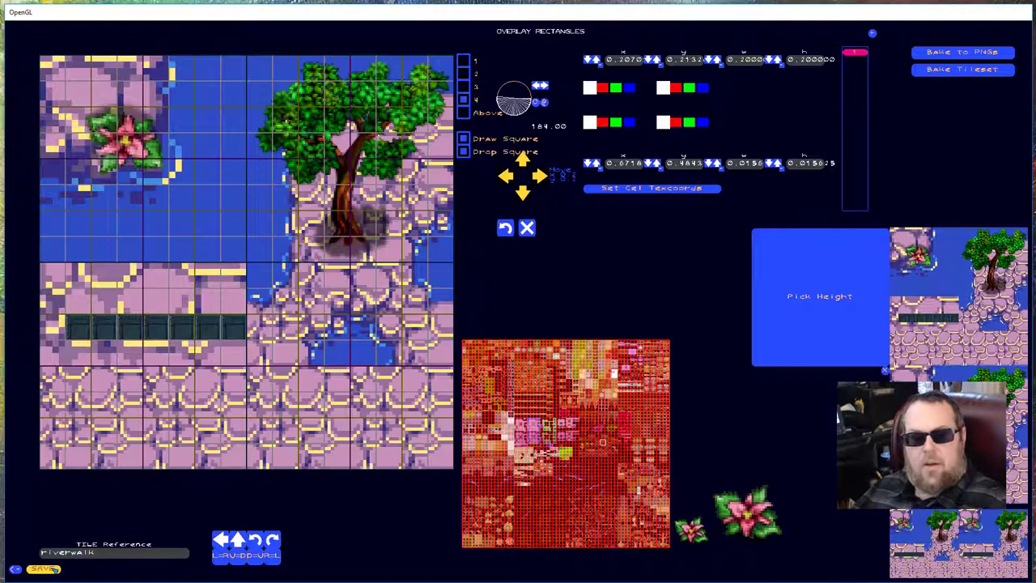
Leave the riverwalk tile and add a new tile to the demo tileset
click(14, 569)
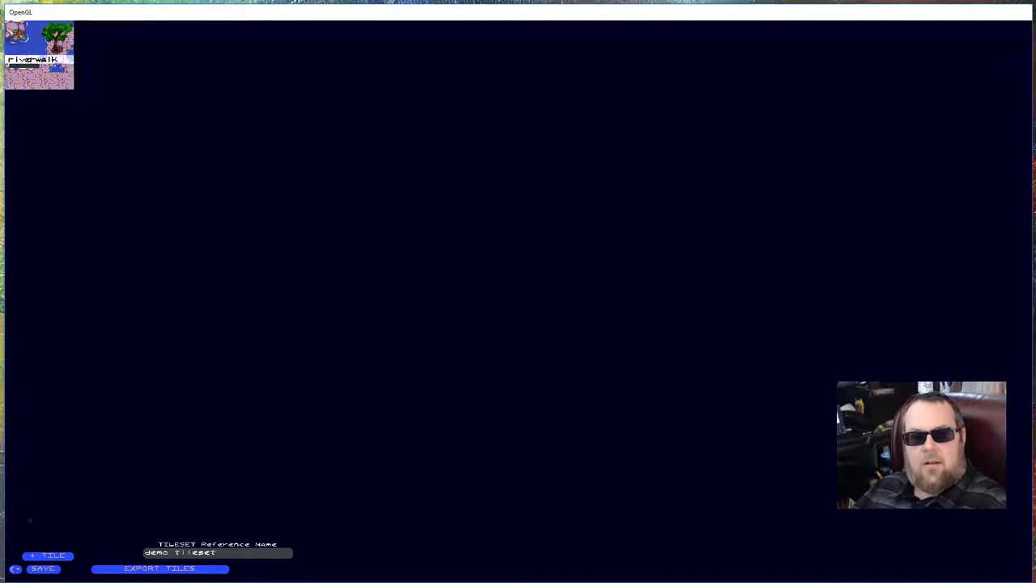
click(48, 555)
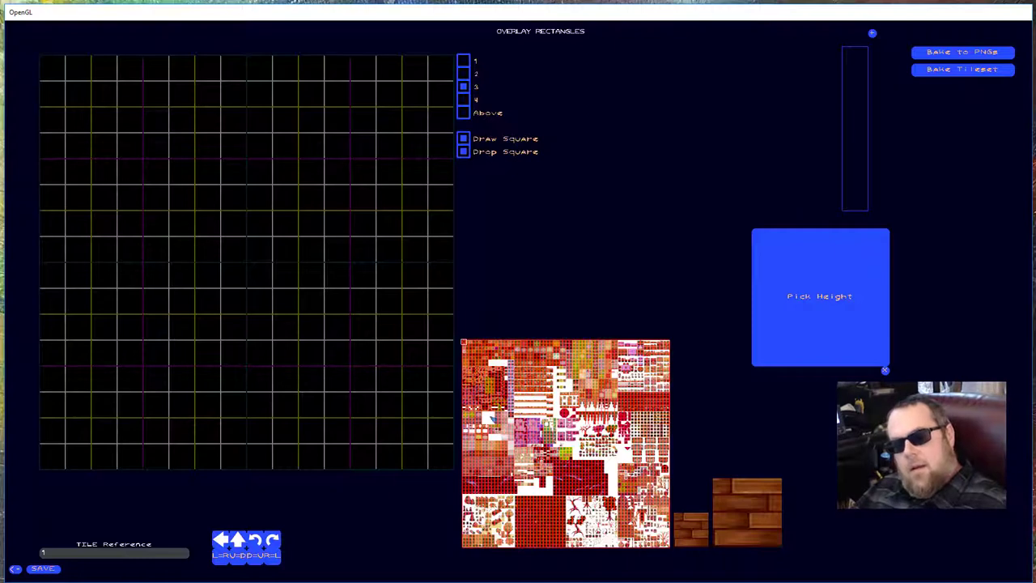
With Draw Square off and grid option 2 active, fill the third row of large squares with the grey stone brick cel
click(486, 421)
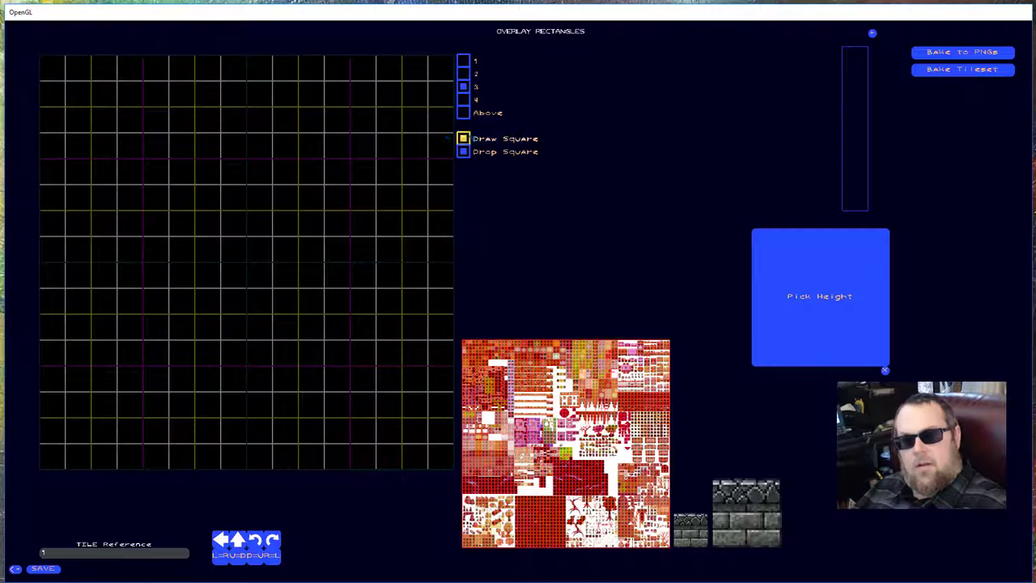
click(468, 139)
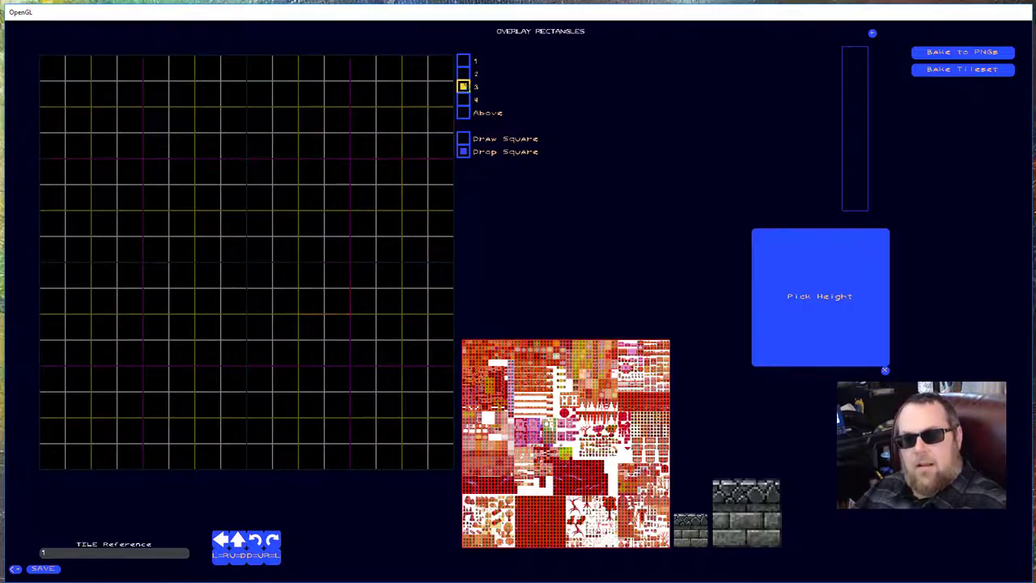
click(464, 86)
click(463, 73)
click(387, 324)
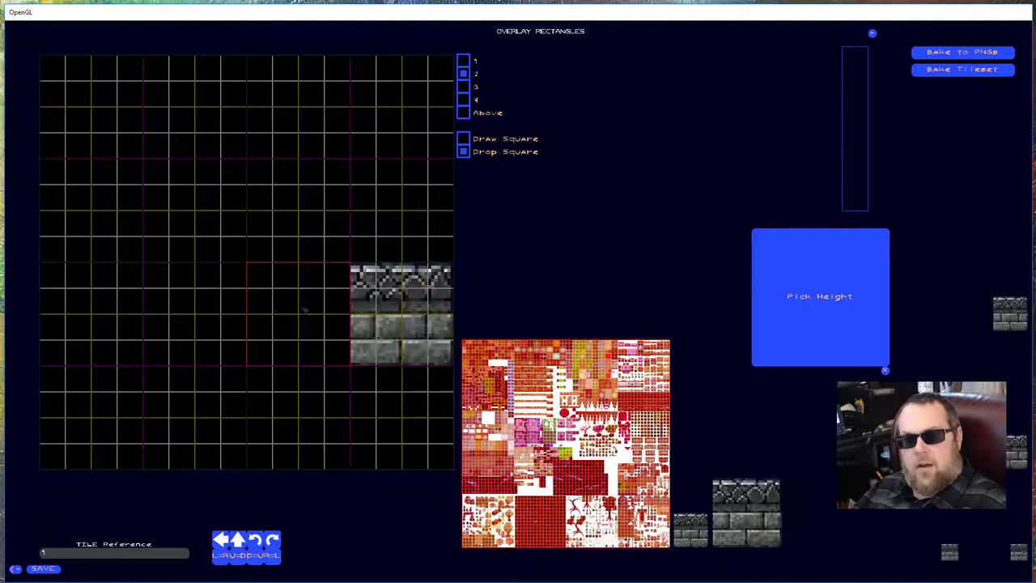
click(304, 310)
click(190, 309)
click(81, 313)
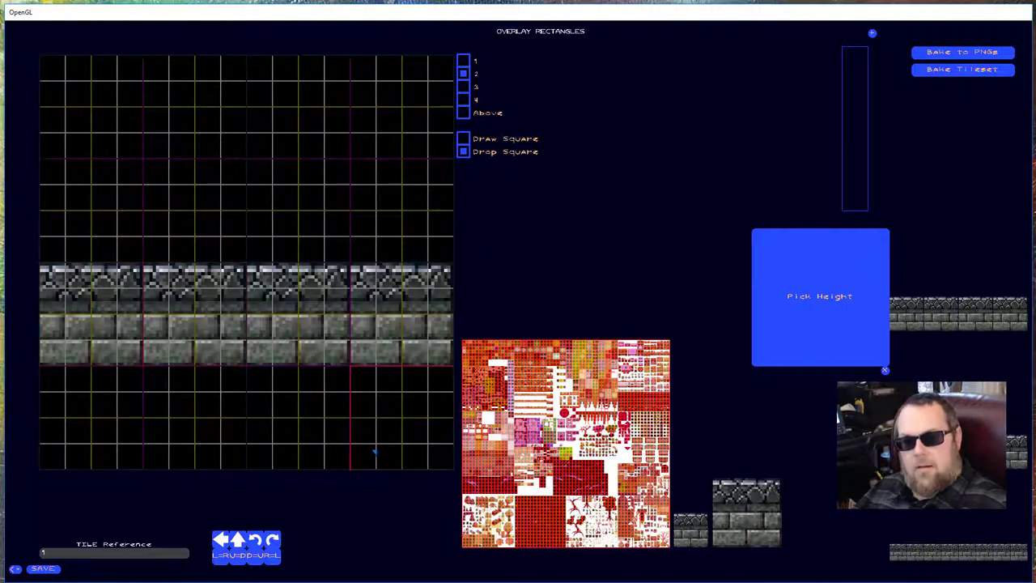
Fill the bottom row of large squares with the pale riveted metal plate cel
click(469, 446)
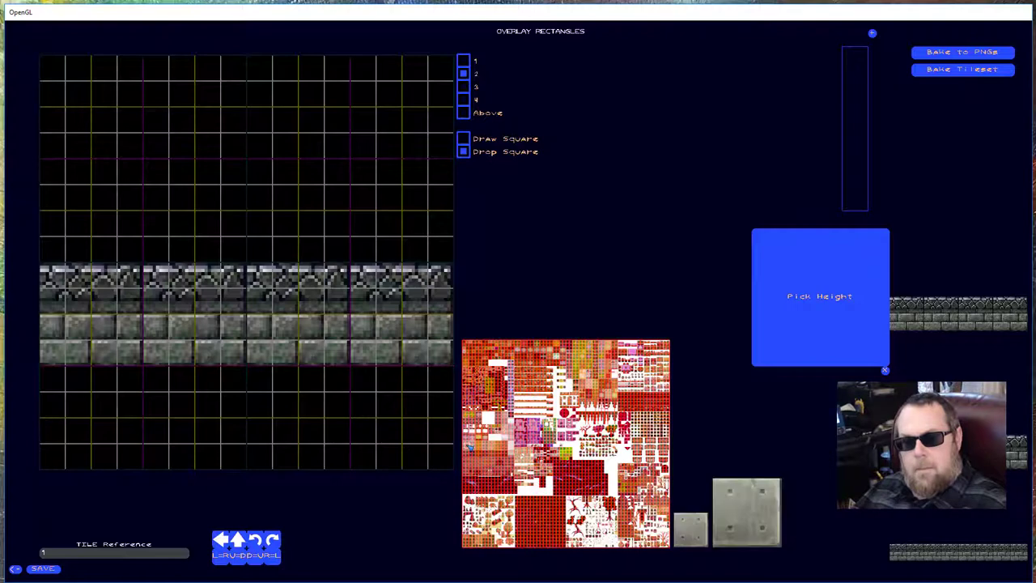
drag(280, 429, 185, 417)
click(89, 417)
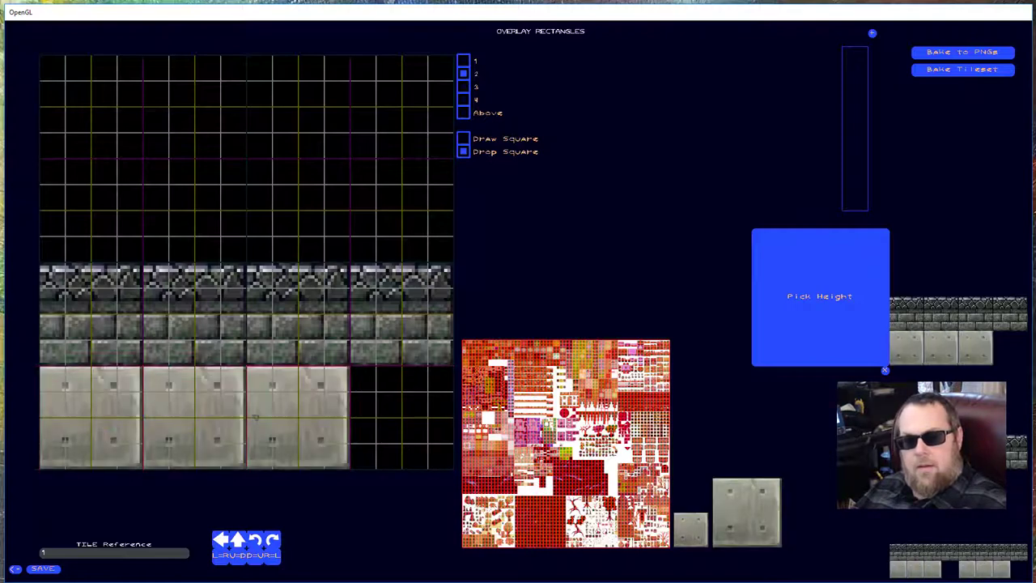
click(397, 417)
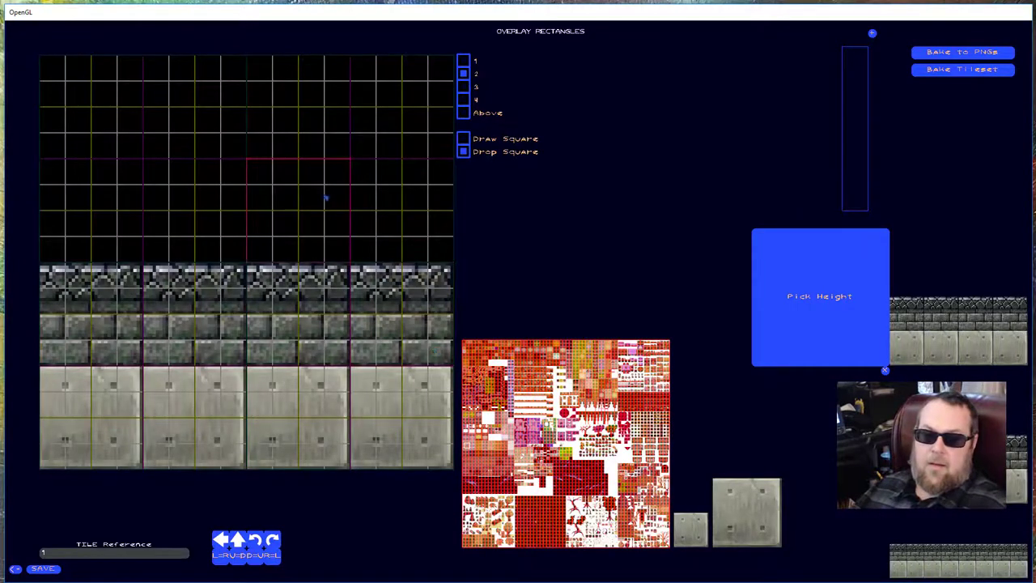
Fill the two upper squares of both outer columns with the dark teal metal panel cel
click(478, 468)
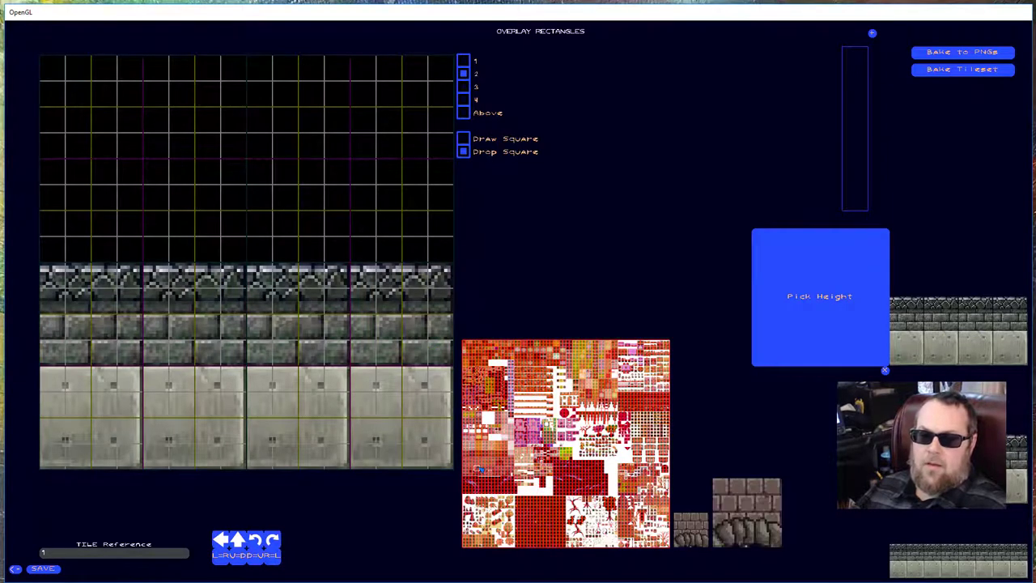
click(476, 458)
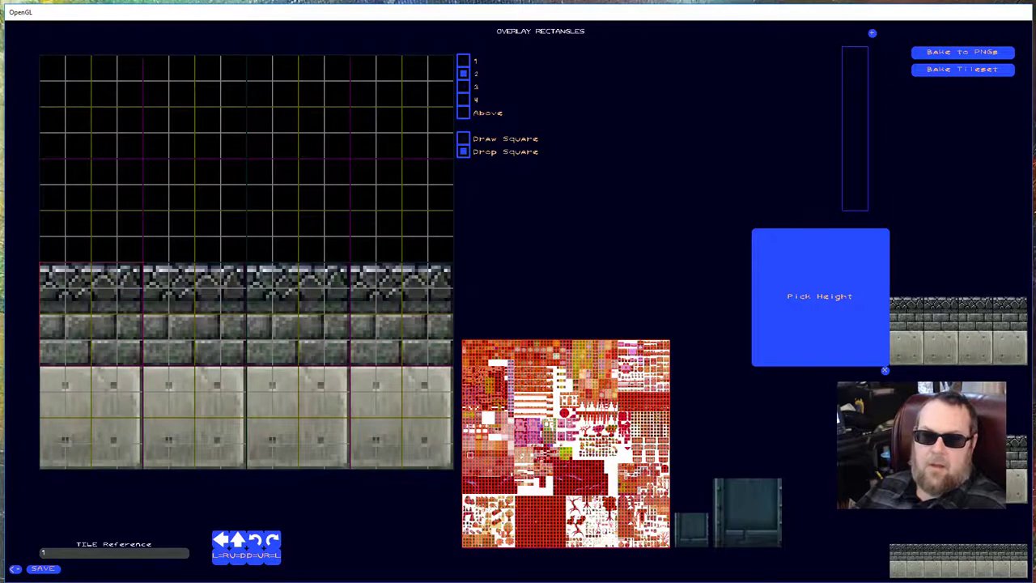
click(88, 215)
click(89, 105)
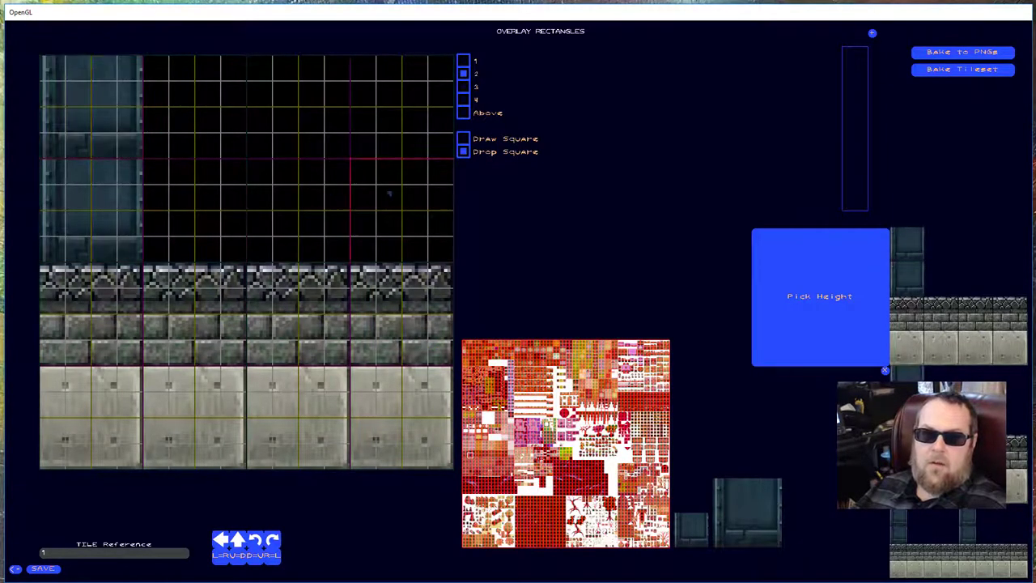
click(400, 211)
click(398, 97)
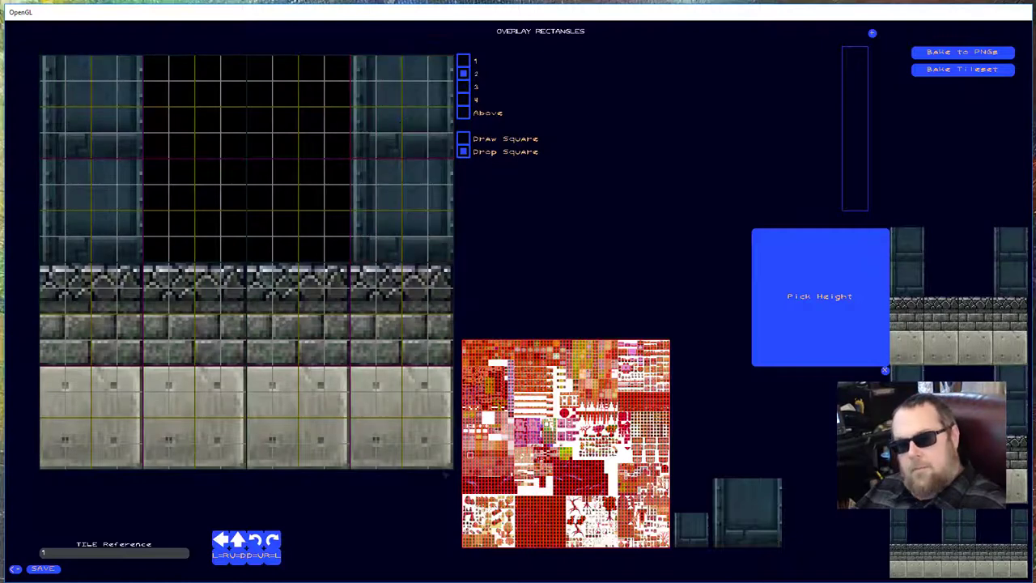
Fill the four central squares of the upper two rows with the brown cobblestone cel
click(491, 462)
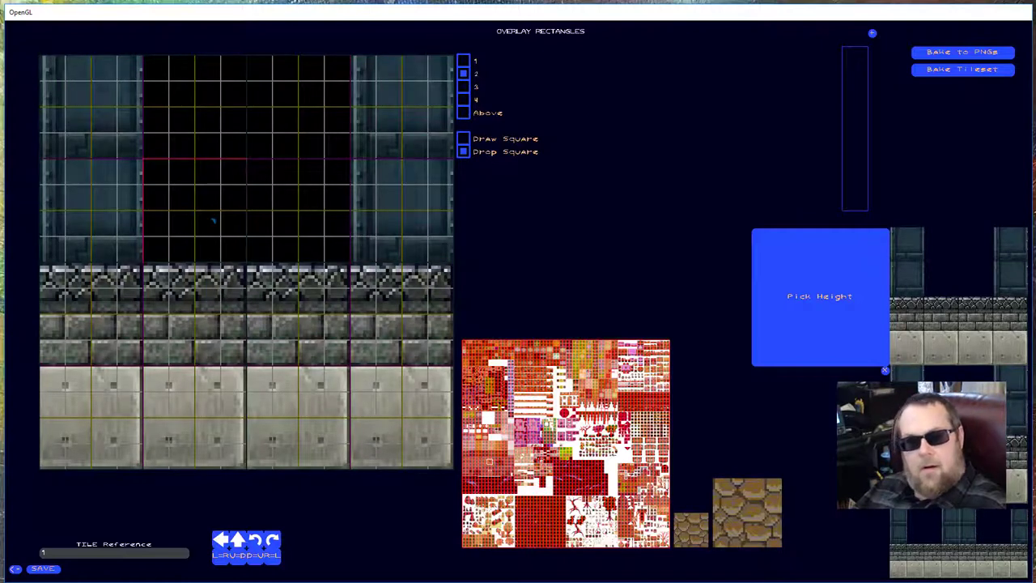
click(202, 214)
click(203, 109)
click(299, 105)
click(306, 235)
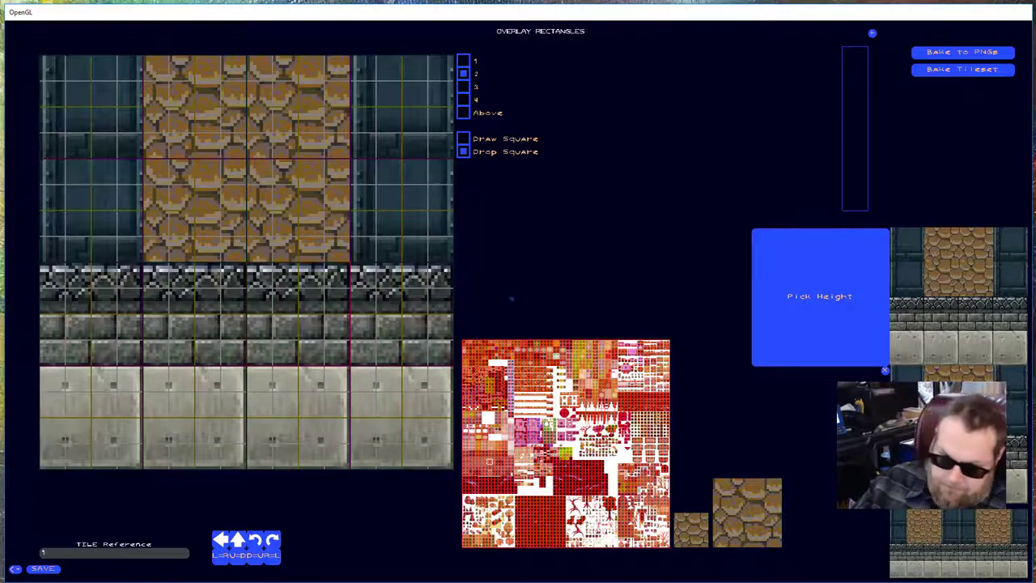
Pick tile 3 of tileset 9 as the height map for the composed tile
click(776, 313)
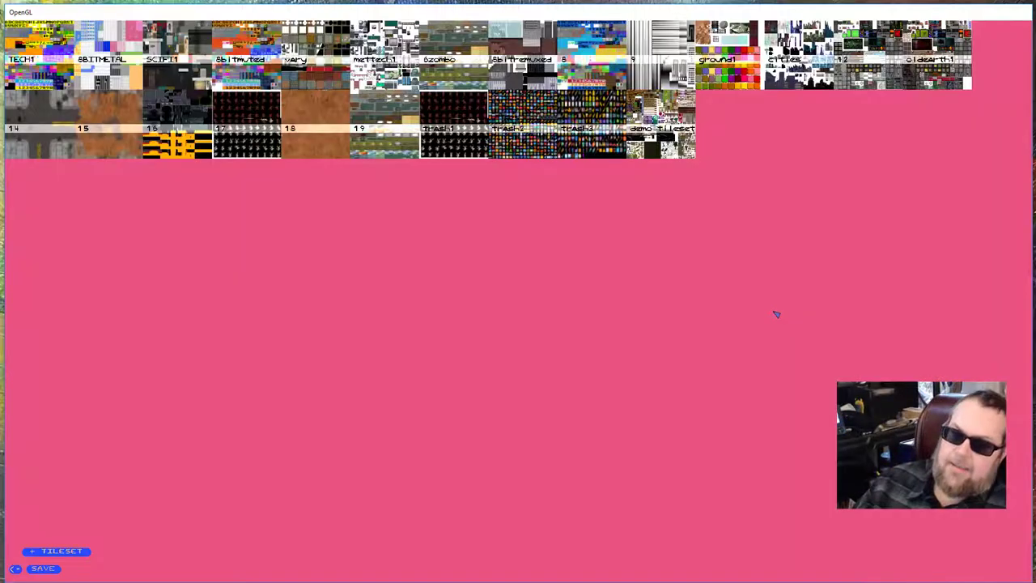
click(646, 75)
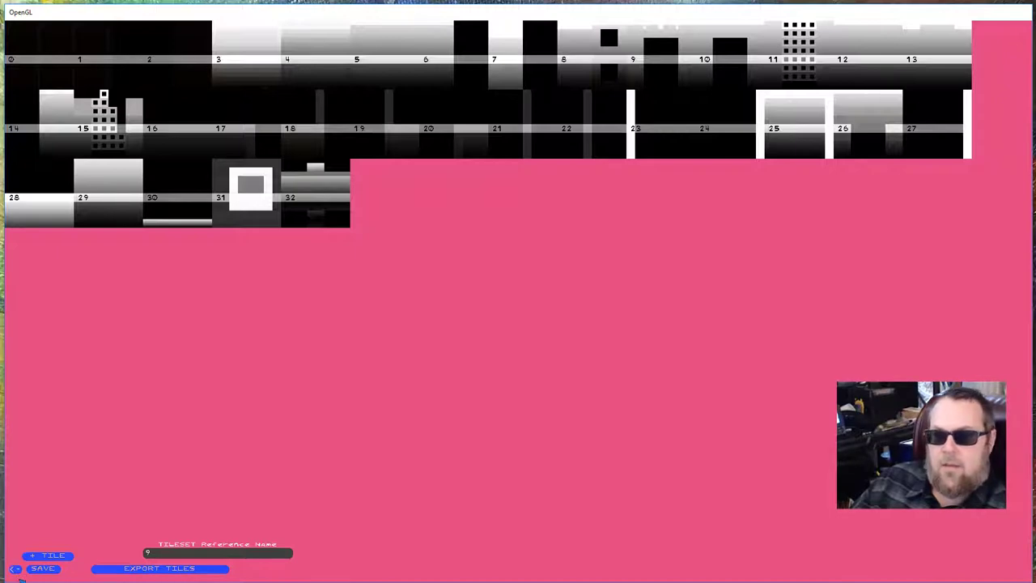
click(14, 568)
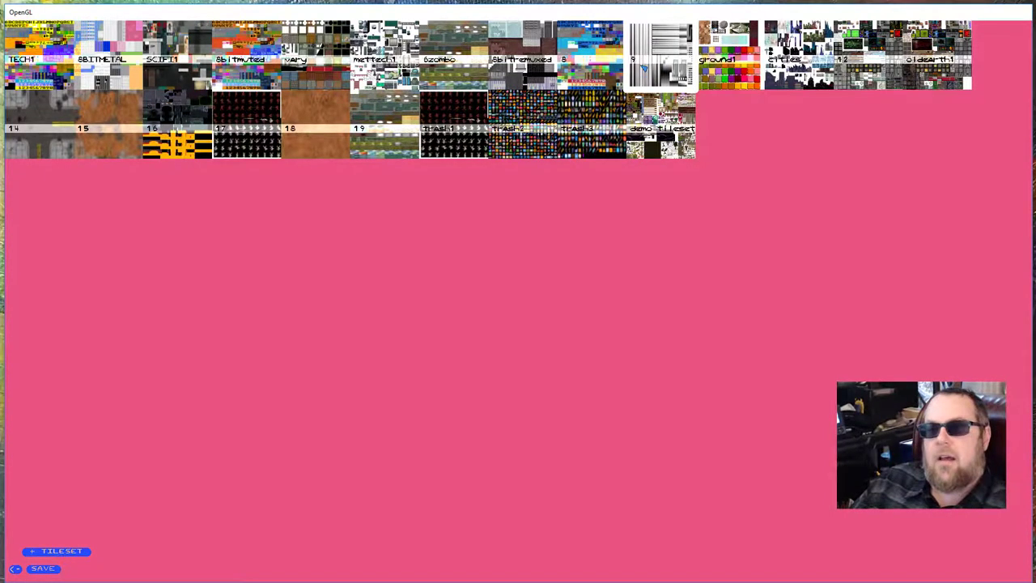
click(643, 68)
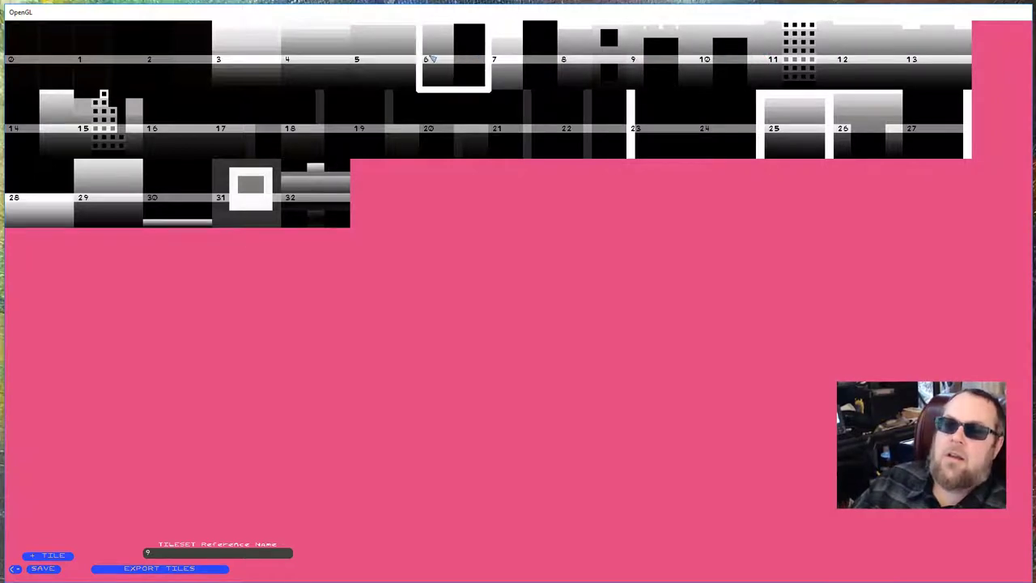
click(285, 72)
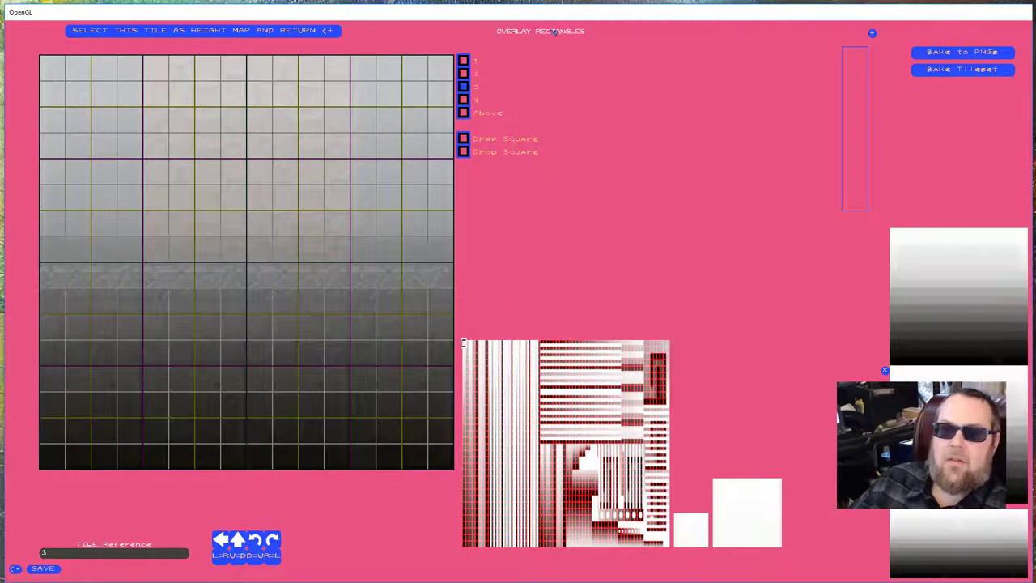
click(225, 34)
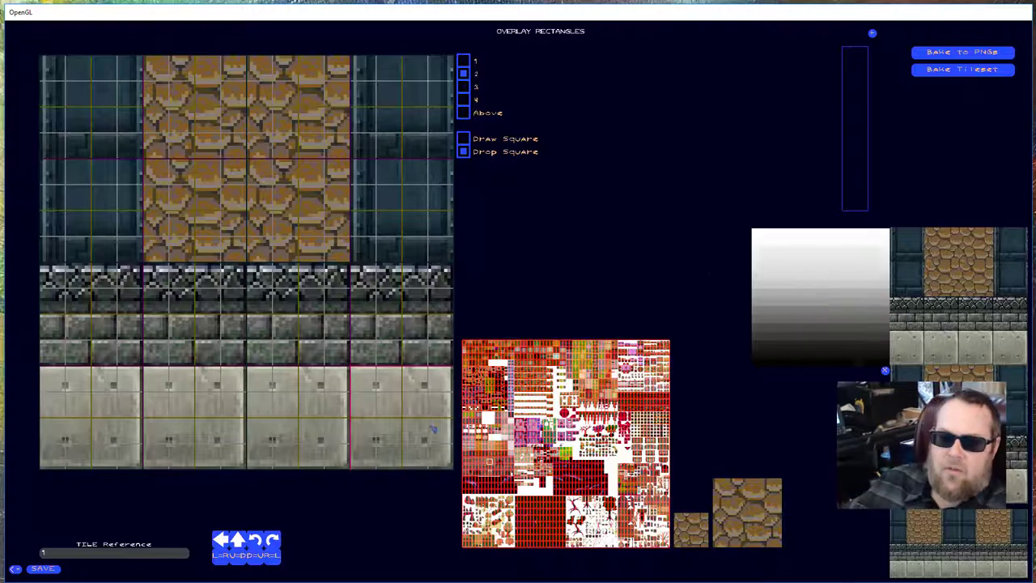
Preview tile 5 of tileset 9 against the composed tile and return without selecting it as height map
key(Tab)
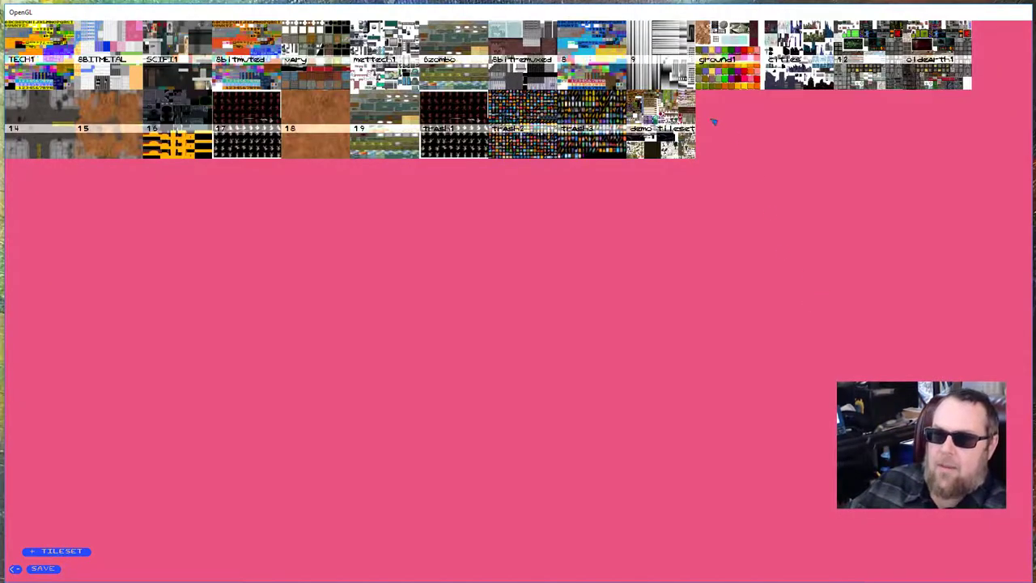
click(660, 73)
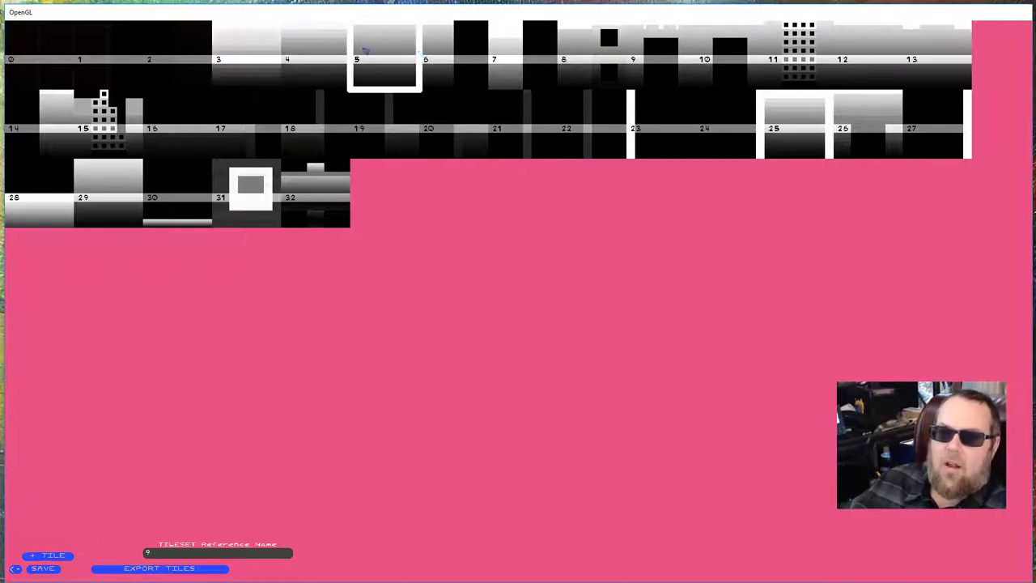
click(403, 59)
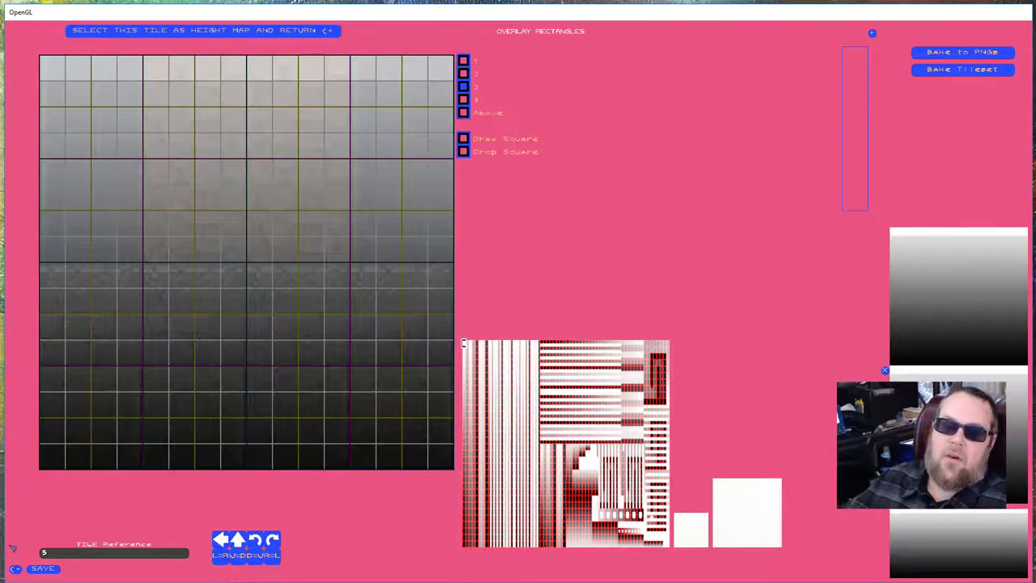
click(15, 569)
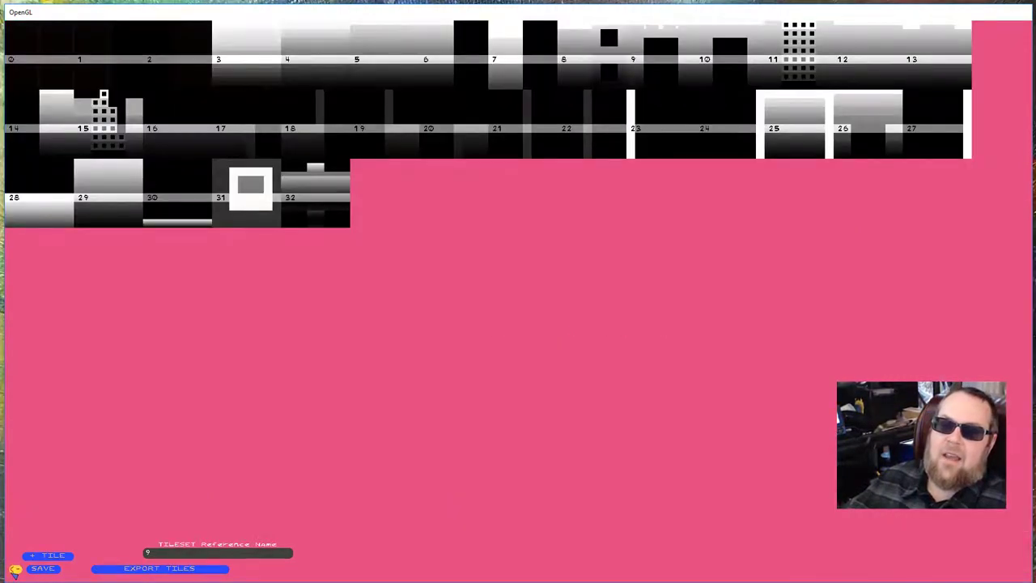
click(14, 569)
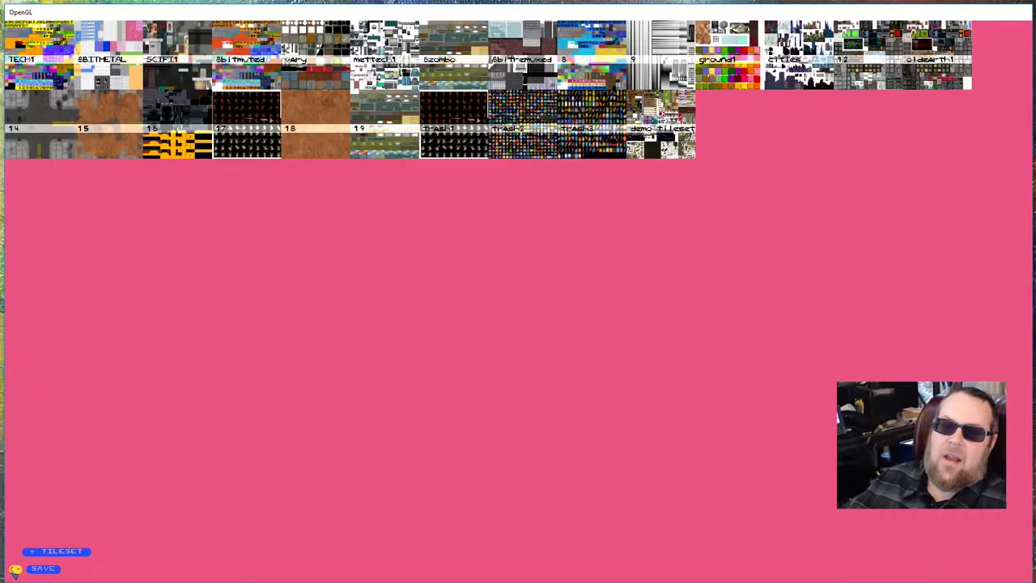
click(15, 569)
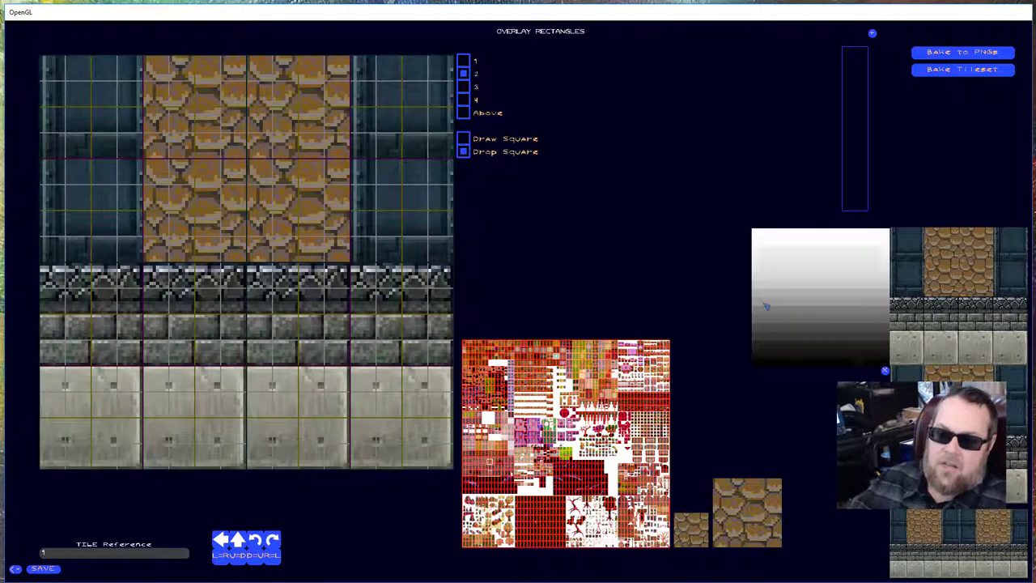
Replace the composed tile's height map with tile 5 of tileset 9
click(802, 301)
click(672, 49)
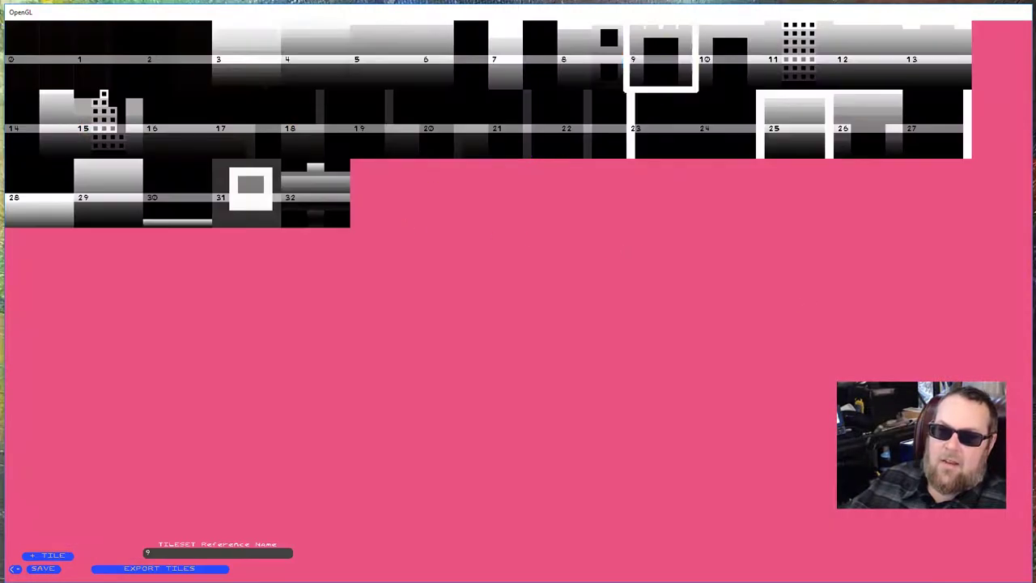
click(362, 49)
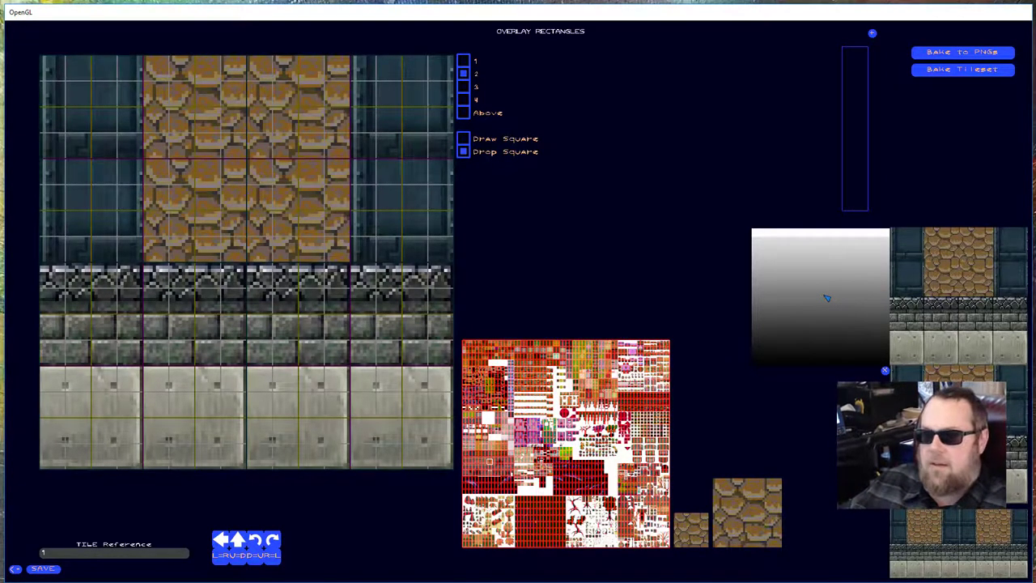
Reopen the height map choice and add a new tile to tileset 9
key(Tab)
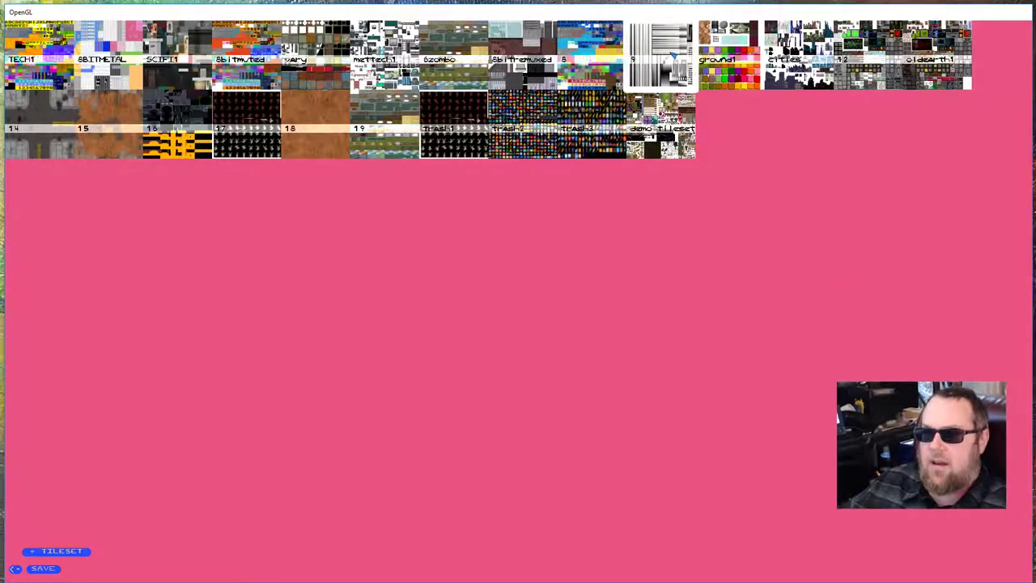
click(673, 55)
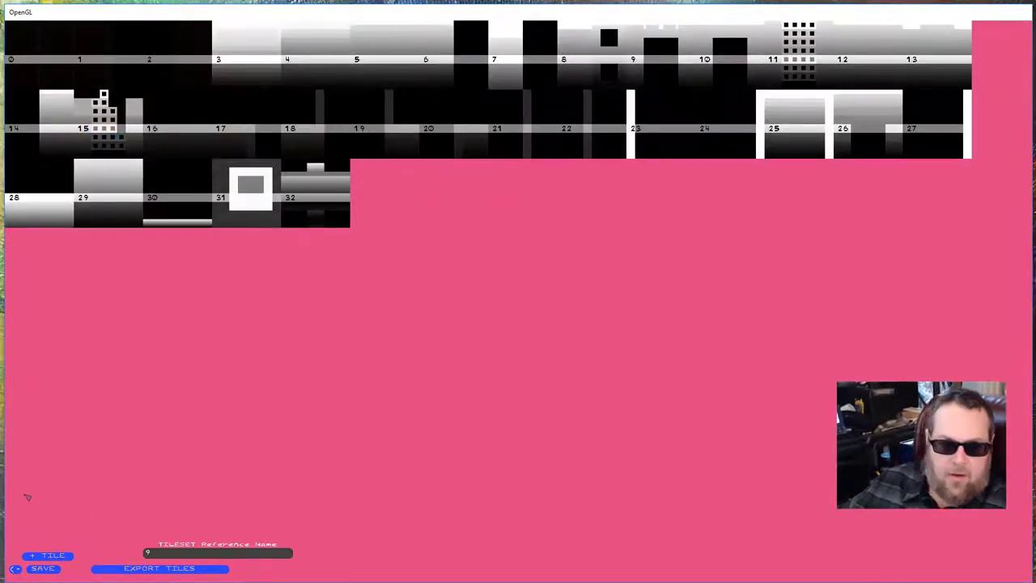
click(48, 555)
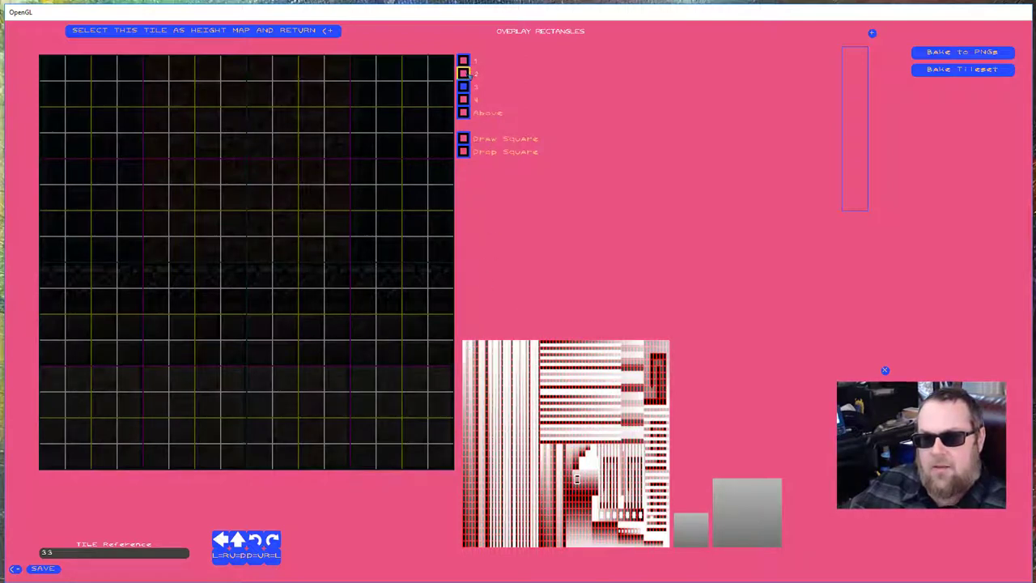
With grid option 2 active, fill the new height tile's bottom row with the darkest grey gradient cel
click(464, 63)
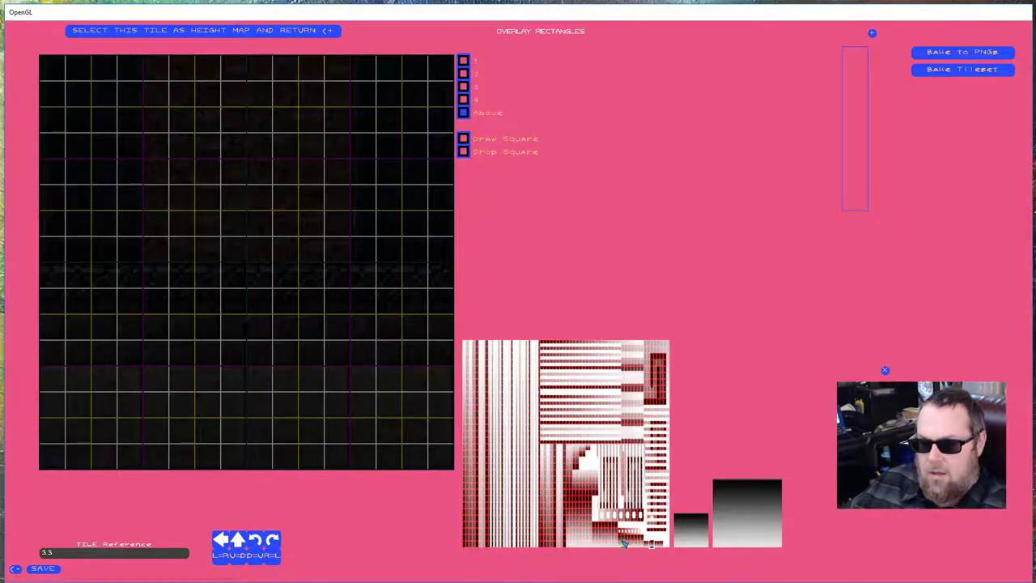
click(586, 530)
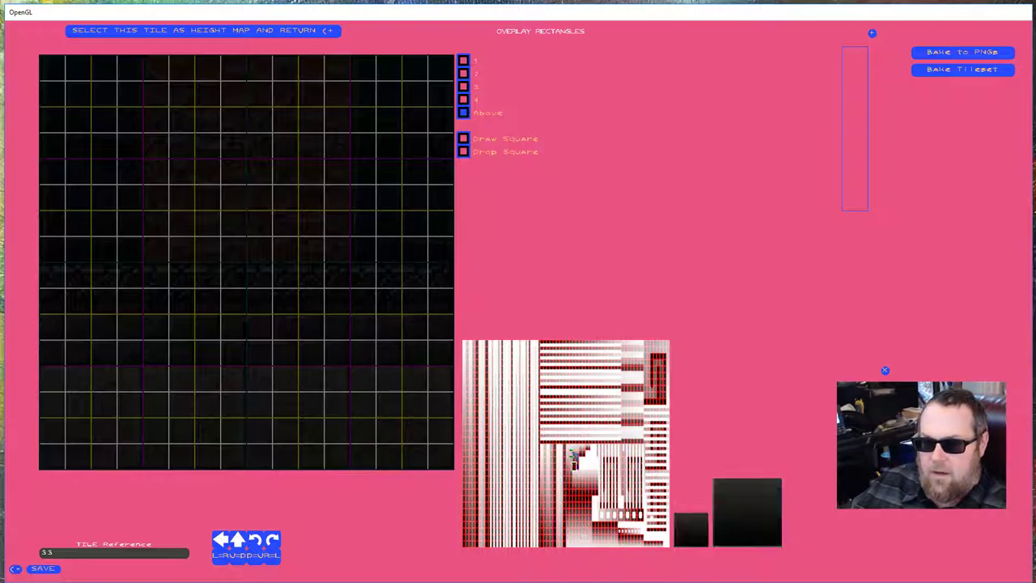
click(463, 72)
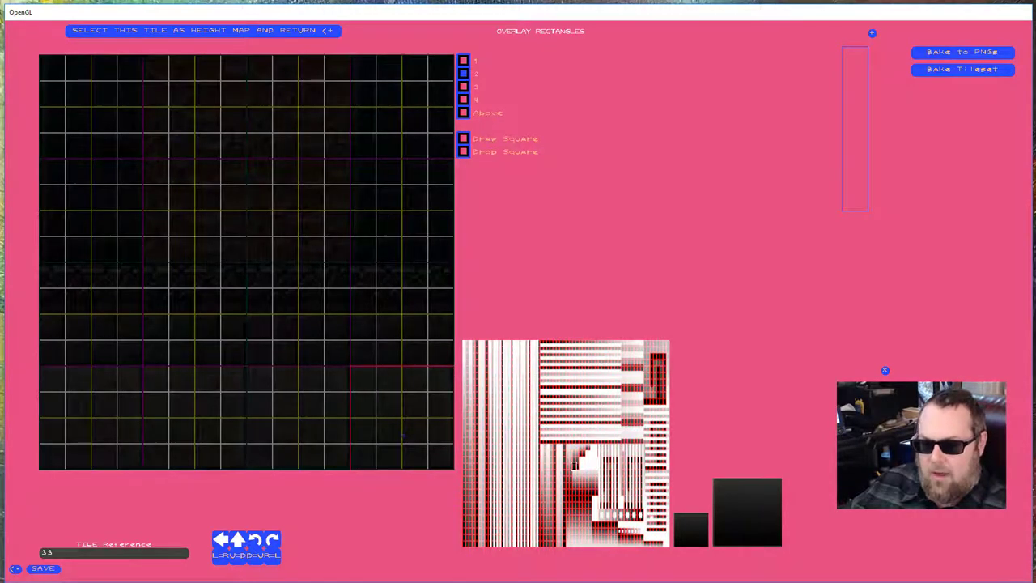
click(403, 434)
click(298, 425)
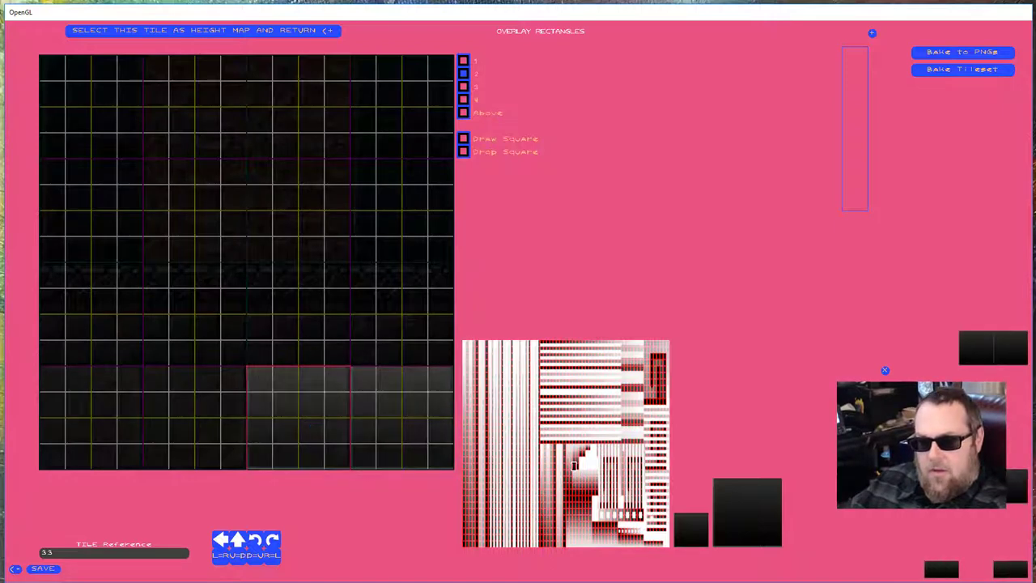
click(212, 424)
click(119, 427)
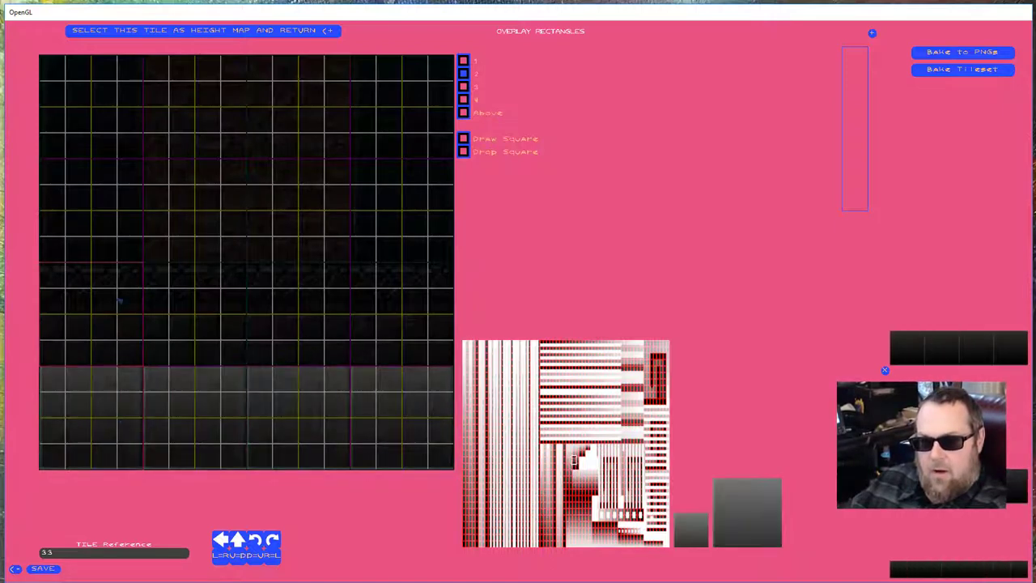
Fill the third row of large squares with the medium-dark grey gradient cel
click(109, 319)
click(219, 303)
click(306, 303)
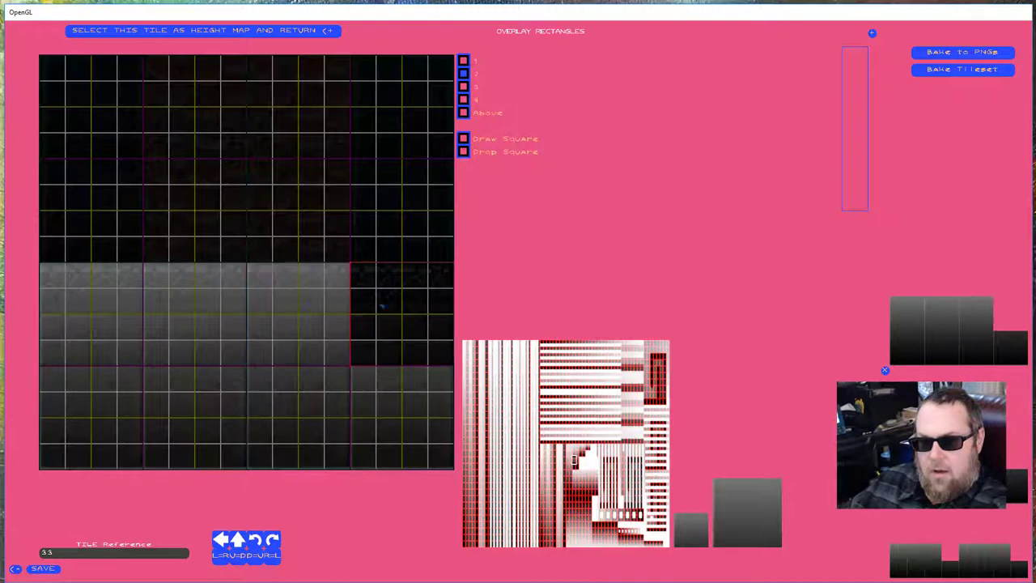
click(401, 301)
Fill the second row of large squares with the light grey gradient cel
click(401, 208)
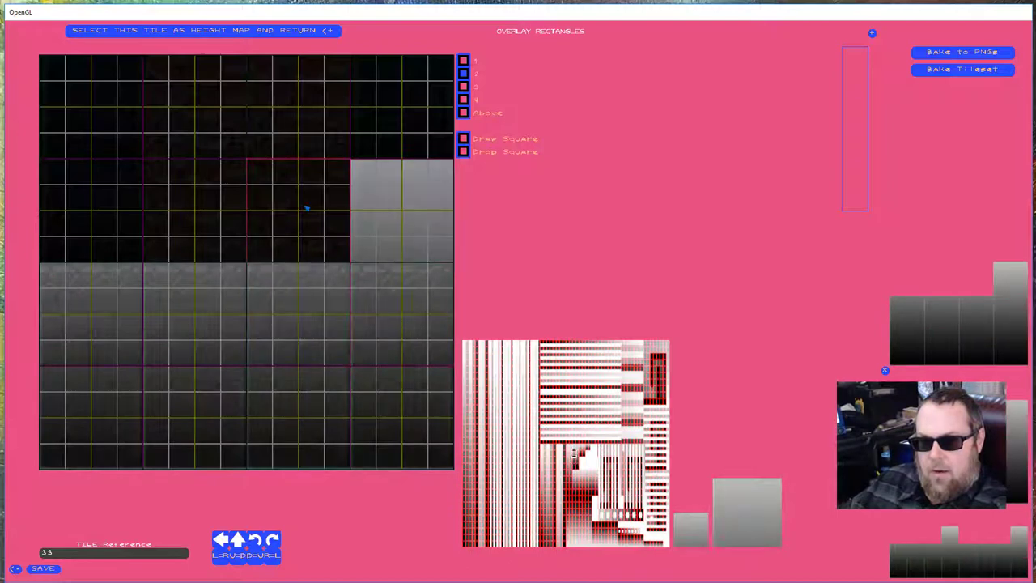
click(300, 209)
click(196, 211)
click(109, 207)
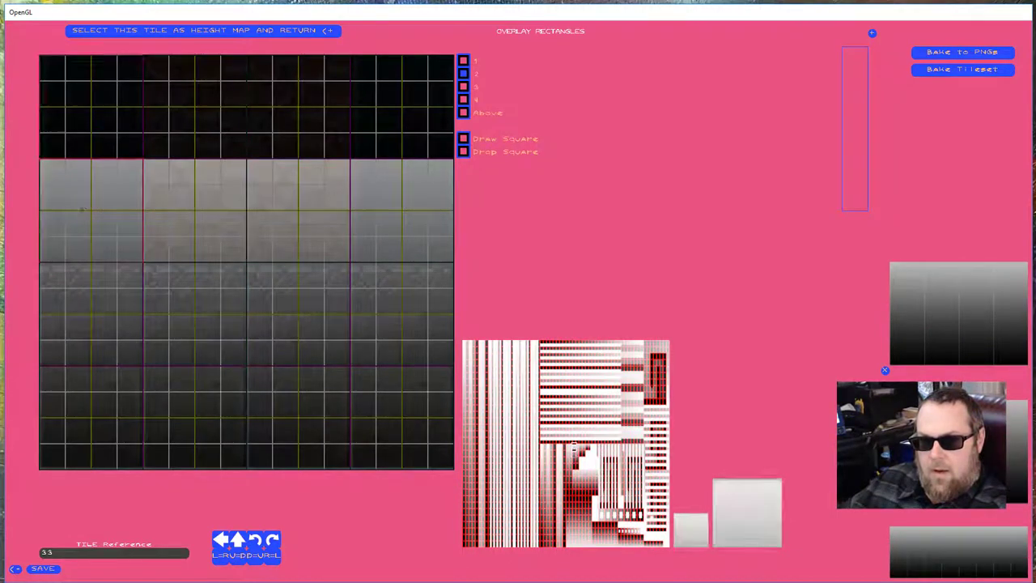
Fill the top row of large squares with the lightest grey gradient cel
click(99, 127)
click(199, 122)
click(293, 126)
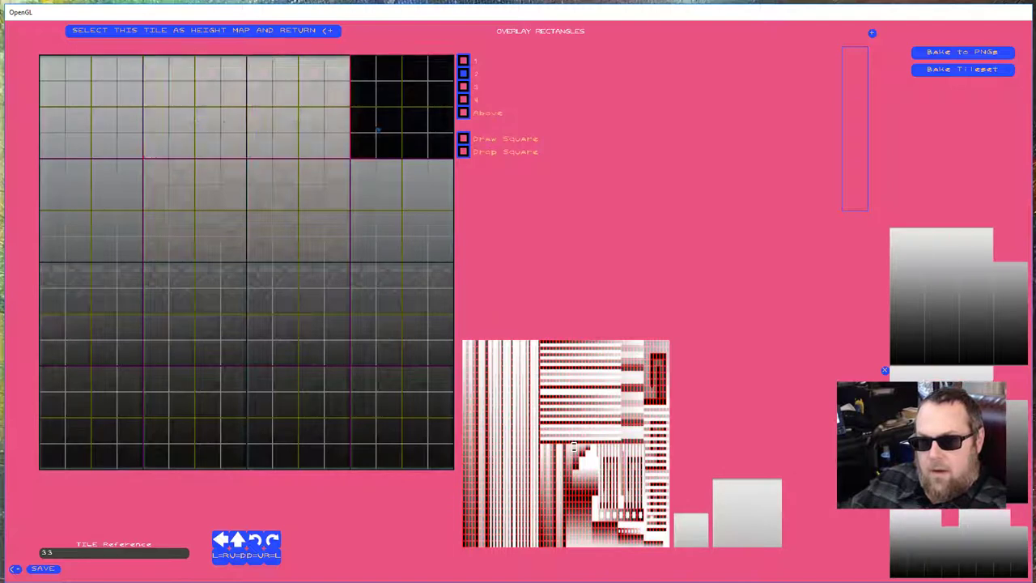
click(377, 129)
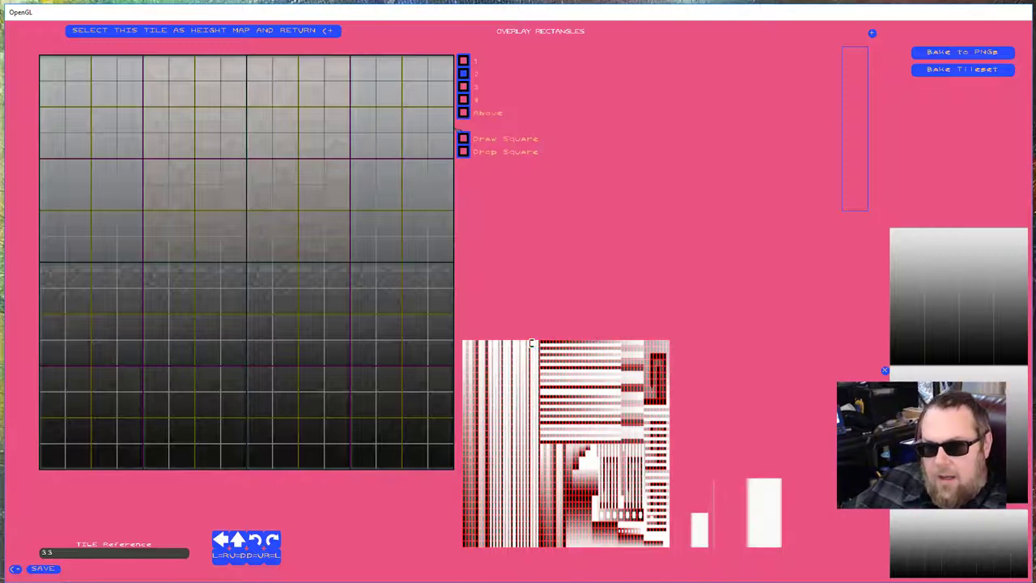
With grid option 4 active, line the tile's topmost small row with the white cel and select the tile as the height map
click(462, 112)
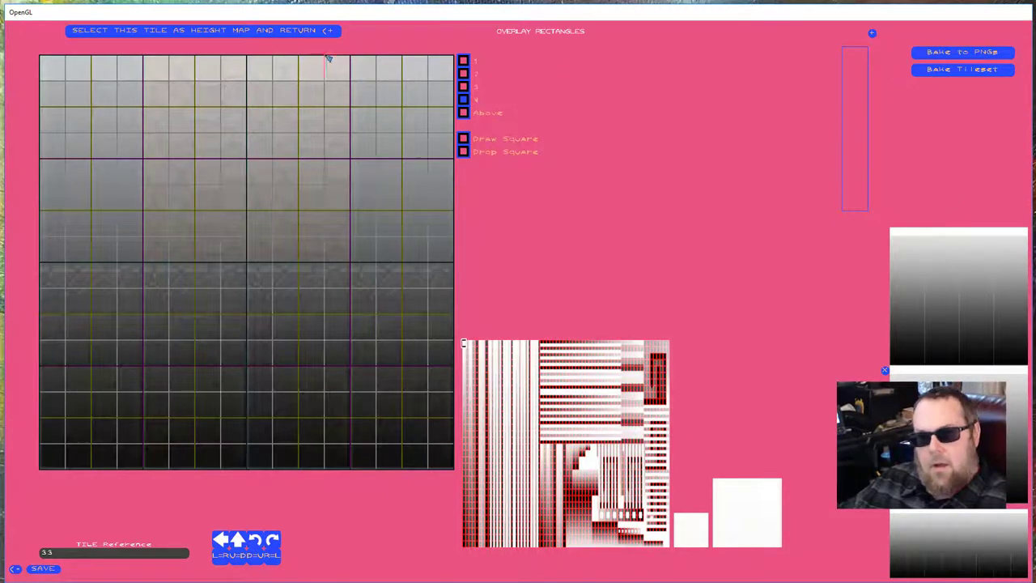
click(149, 32)
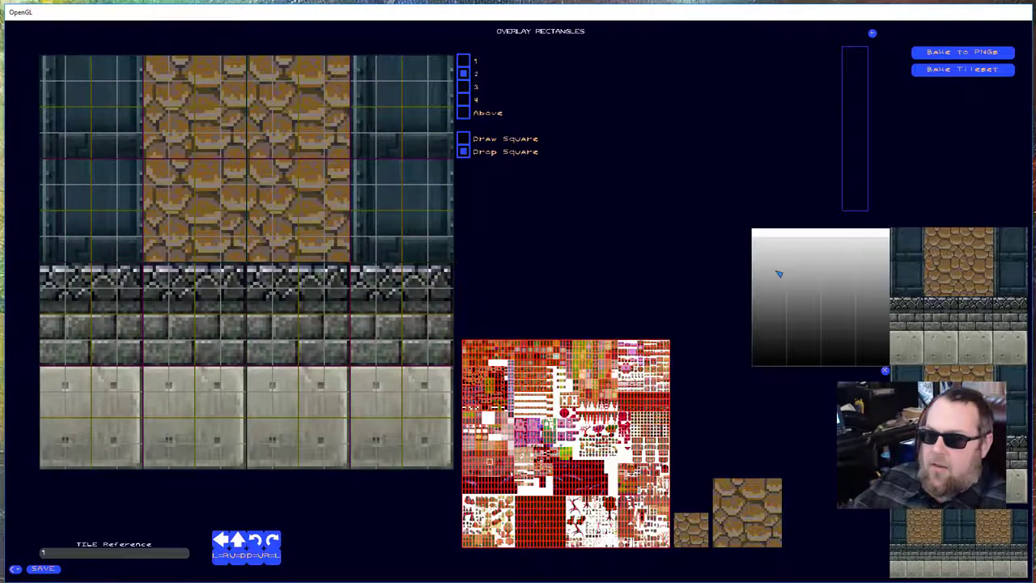
Reopen the height map choice and open tile 33 of tileset 9 for editing
key(Tab)
click(660, 52)
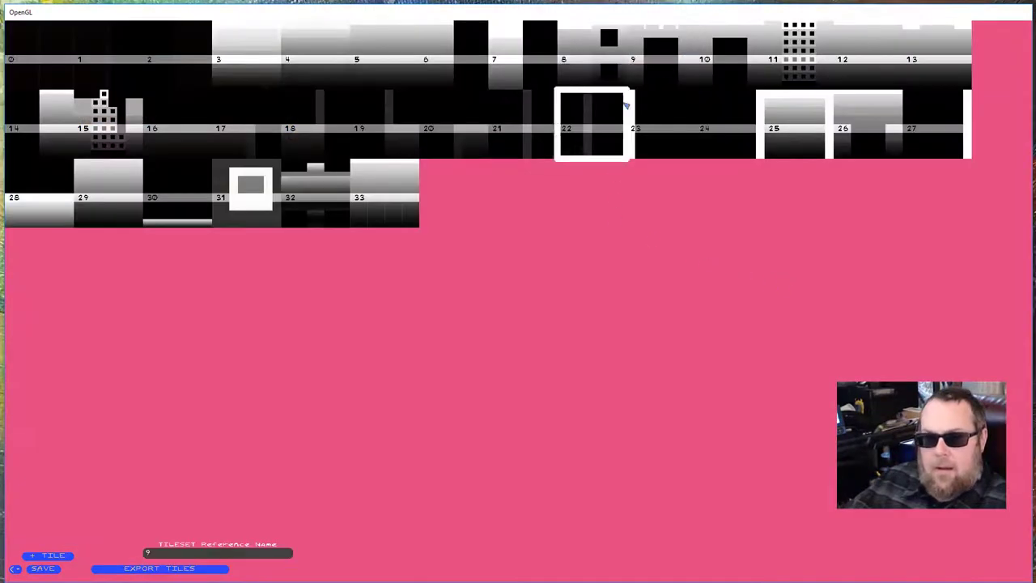
click(386, 197)
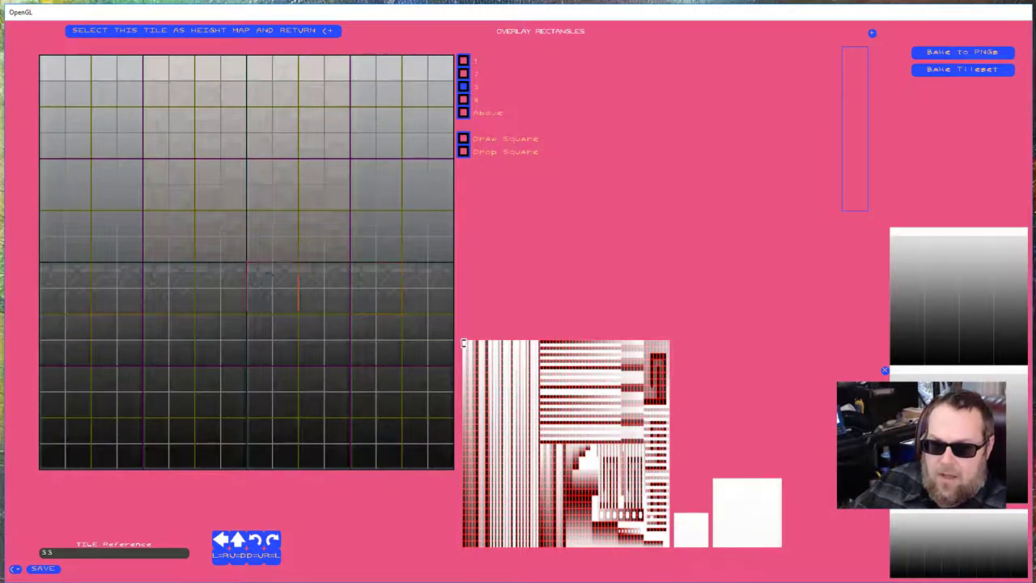
With grid option 4 active, cover the upper one and a half small rows of the third large row with solid mid-grey cels
click(466, 467)
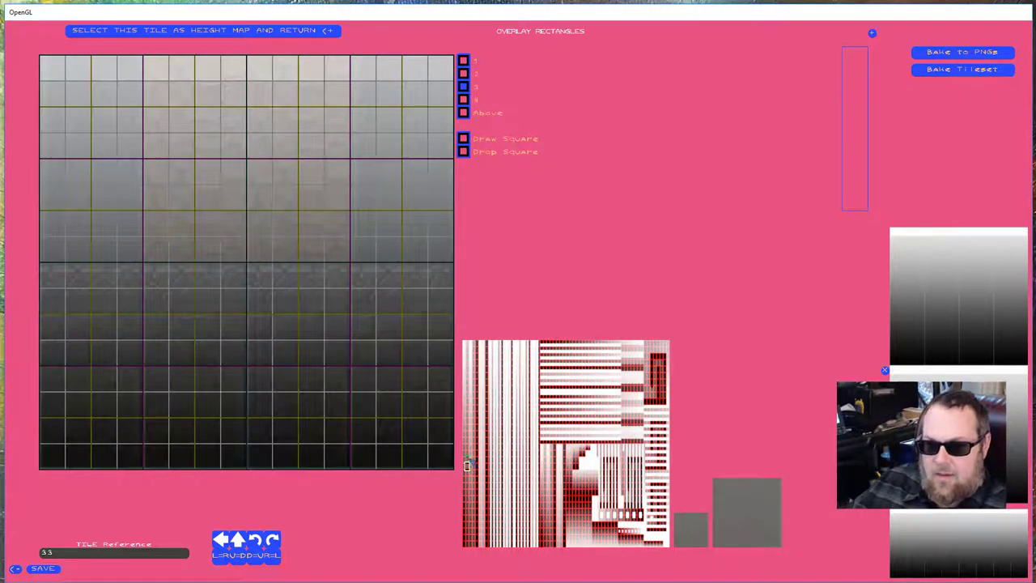
click(469, 441)
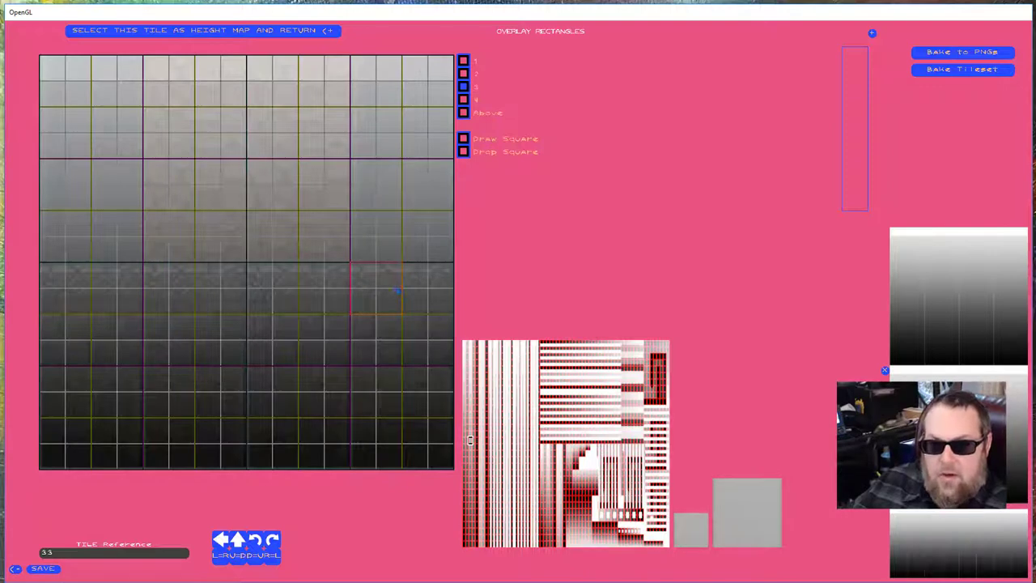
click(463, 99)
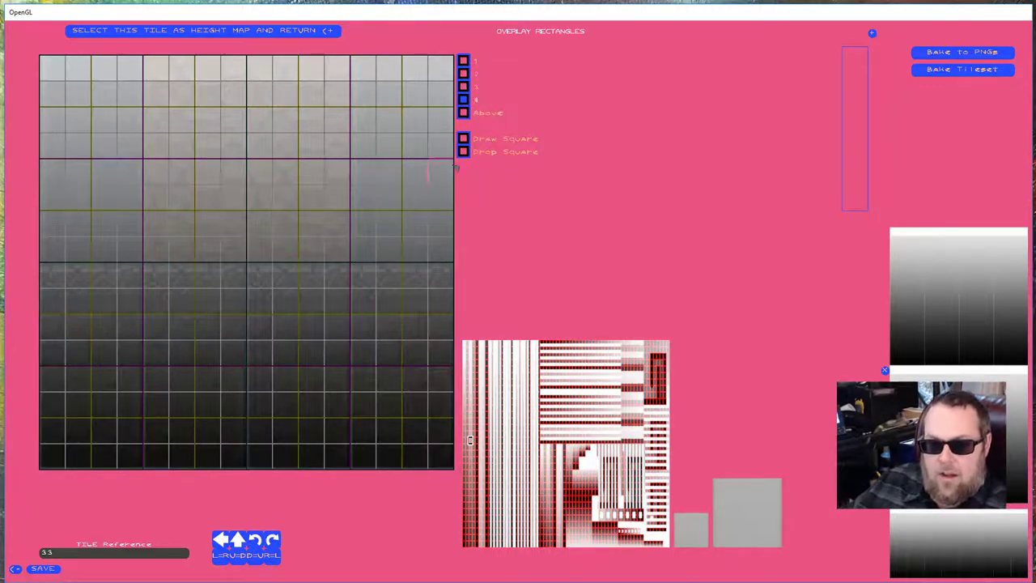
drag(440, 275, 79, 273)
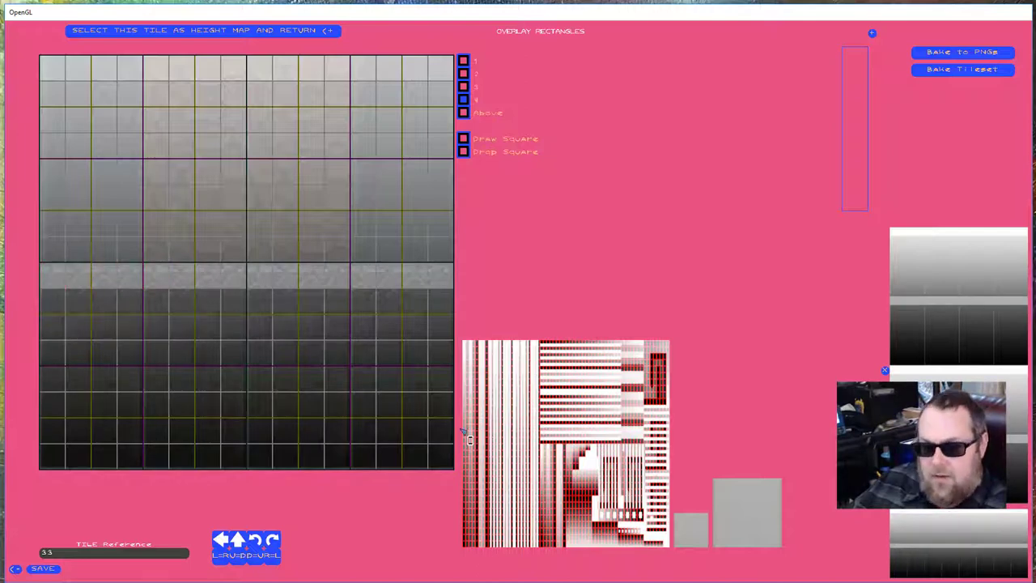
click(469, 472)
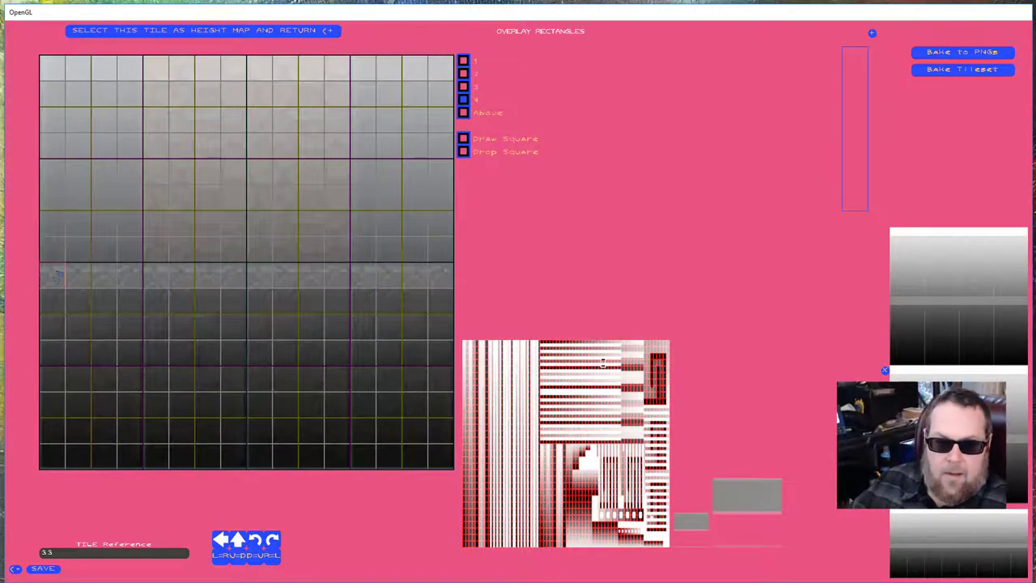
mouse_move(59, 302)
mouse_down()
mouse_move(450, 304)
mouse_move(95, 297)
mouse_move(63, 312)
mouse_move(225, 315)
mouse_move(176, 313)
mouse_move(214, 312)
mouse_move(260, 330)
mouse_move(229, 303)
mouse_move(437, 303)
mouse_up()
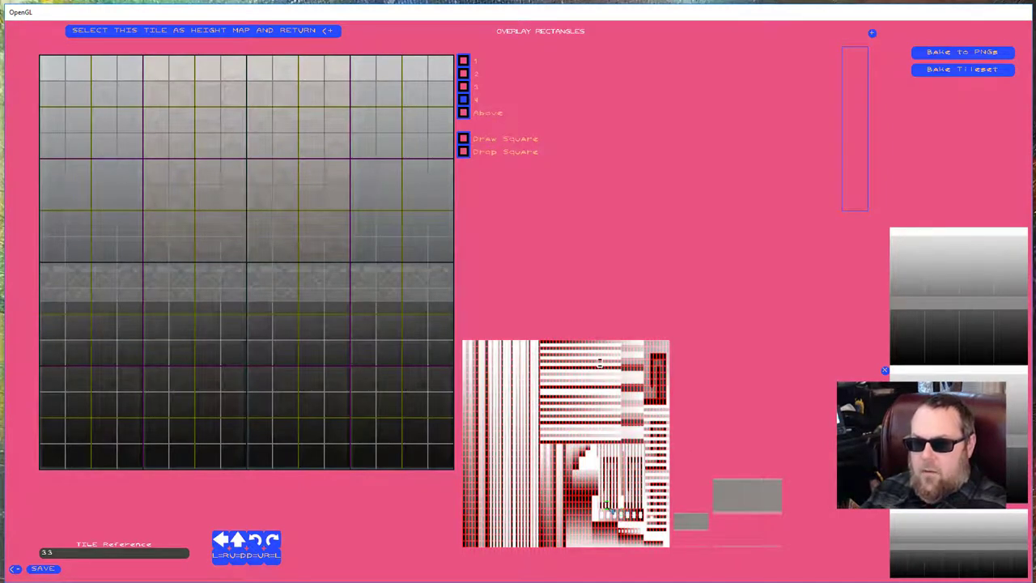
click(623, 533)
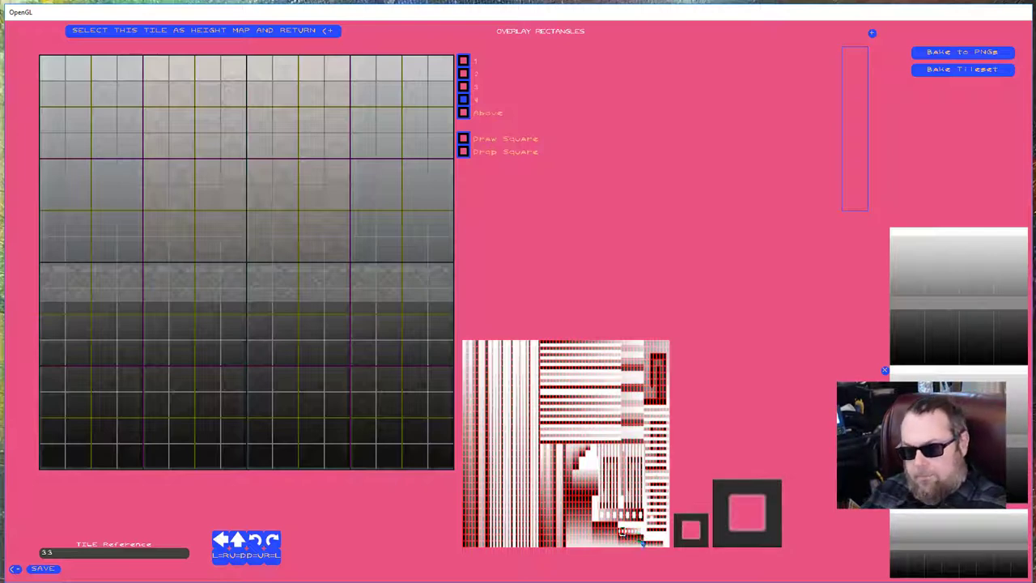
click(641, 541)
click(640, 542)
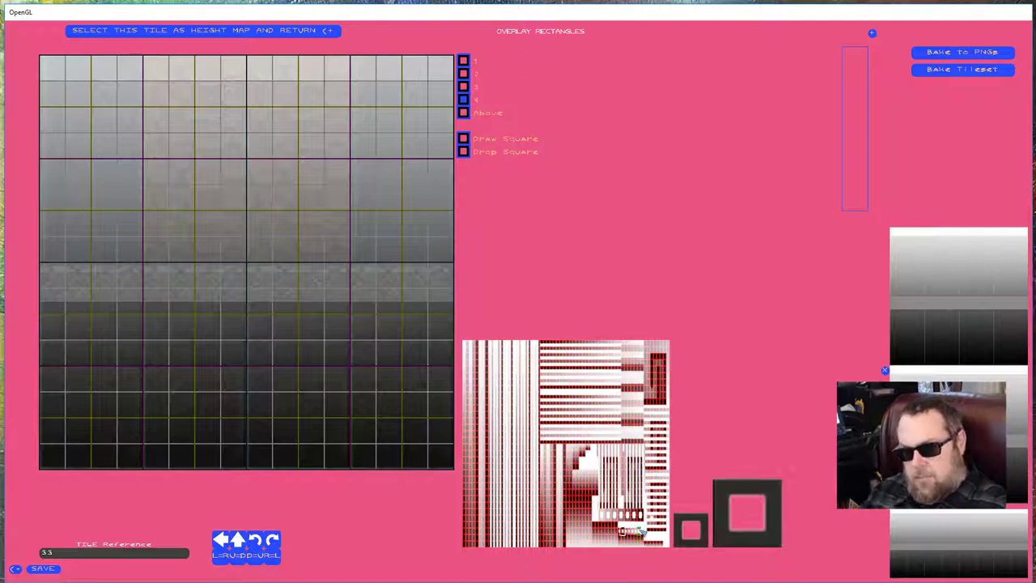
click(638, 516)
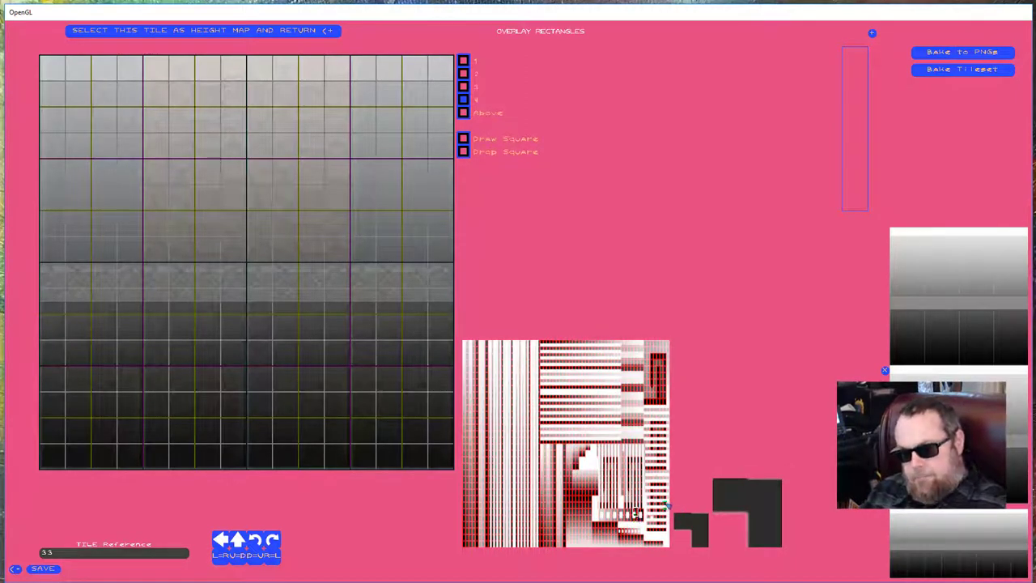
click(662, 502)
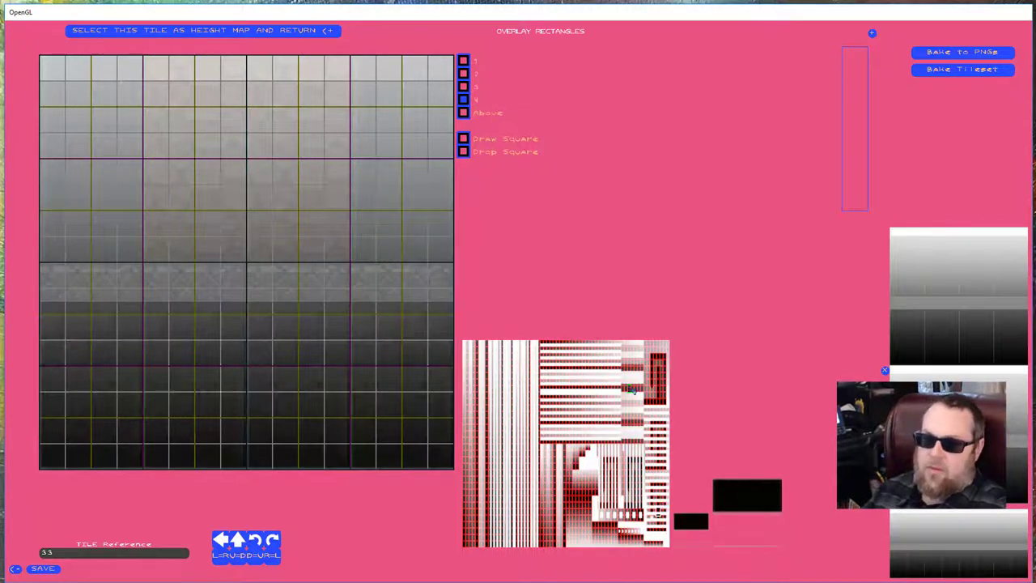
click(634, 383)
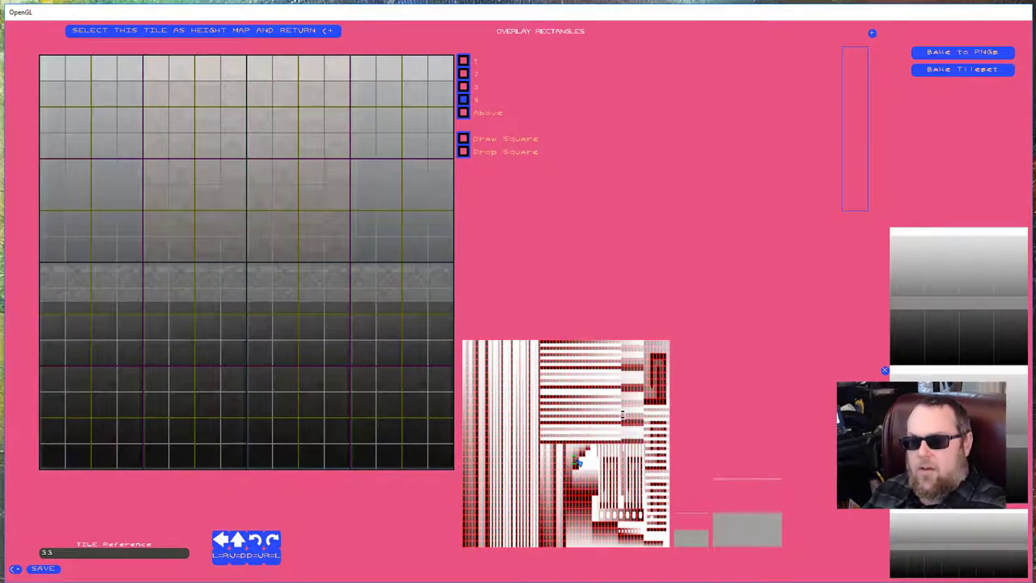
With grid option 2 active, fill the four middle squares of the upper two large rows with the dark grey gradient cel
click(577, 461)
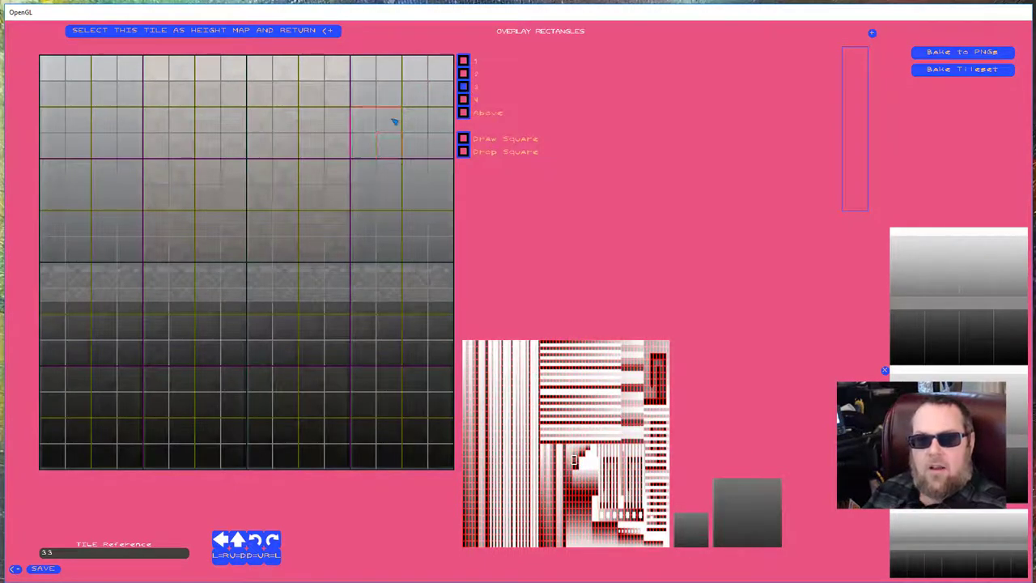
click(463, 86)
click(463, 72)
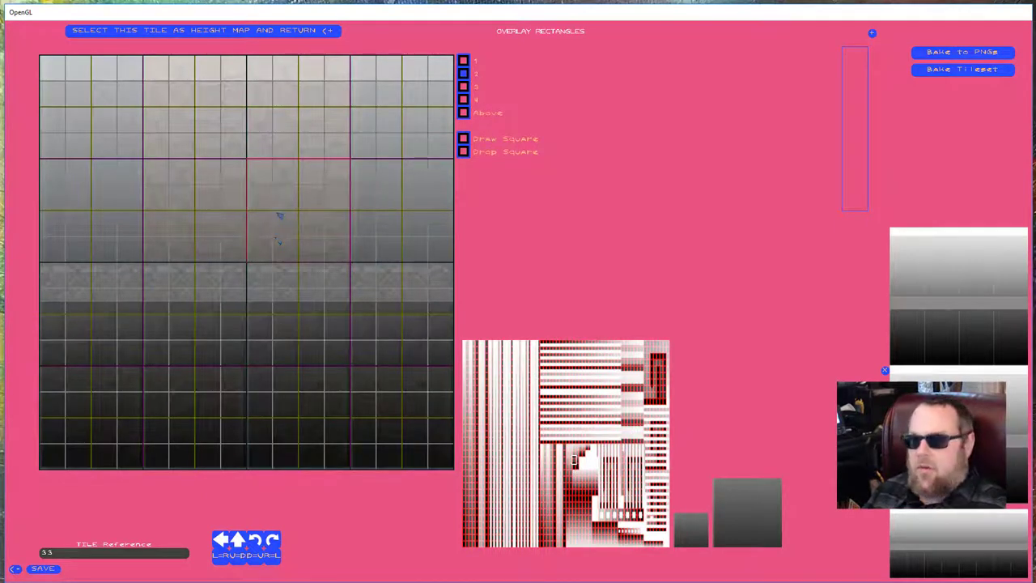
click(275, 220)
click(175, 199)
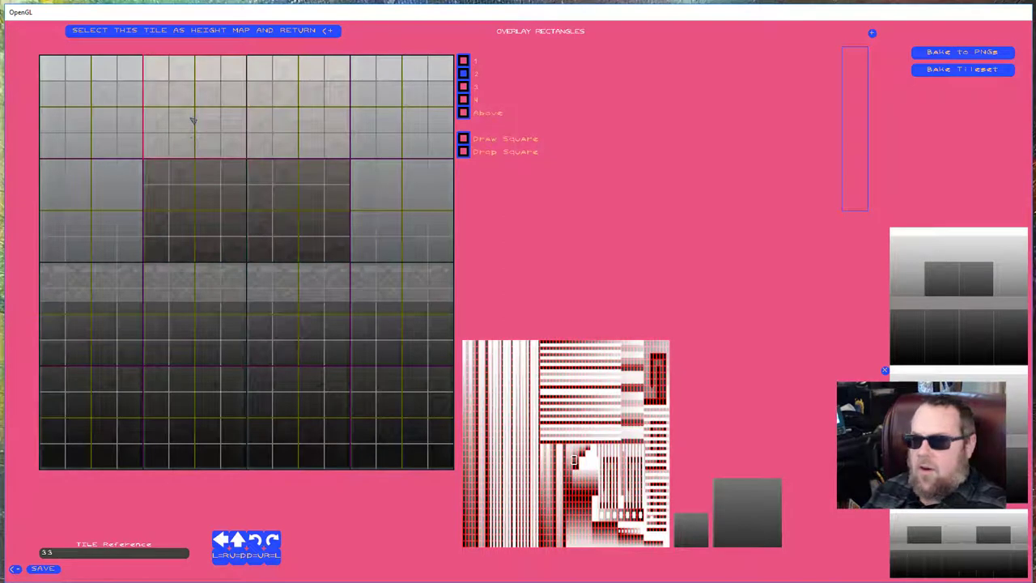
click(192, 119)
click(274, 114)
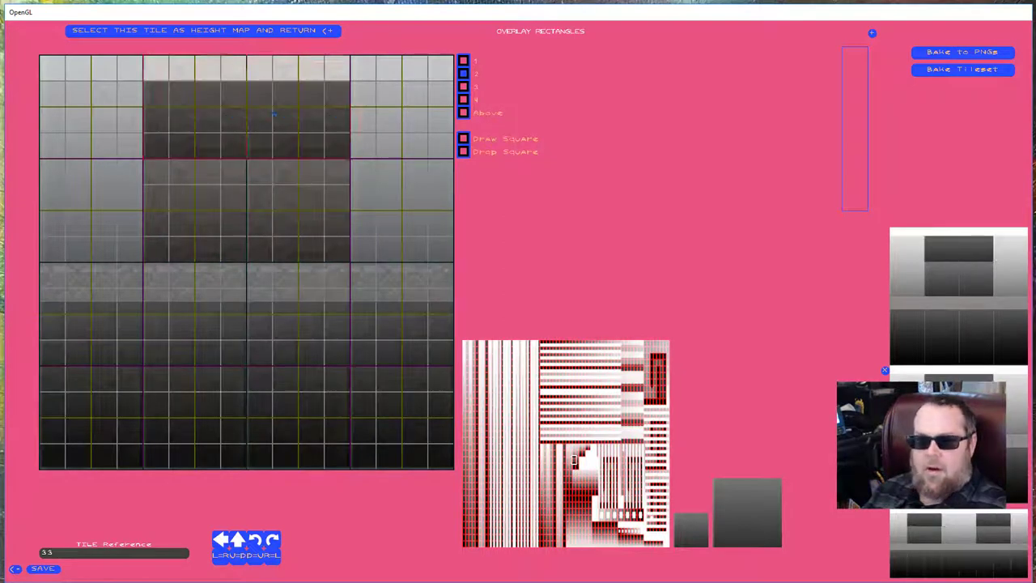
Replace the top row's two middle squares with a lighter grey gradient cel
click(470, 363)
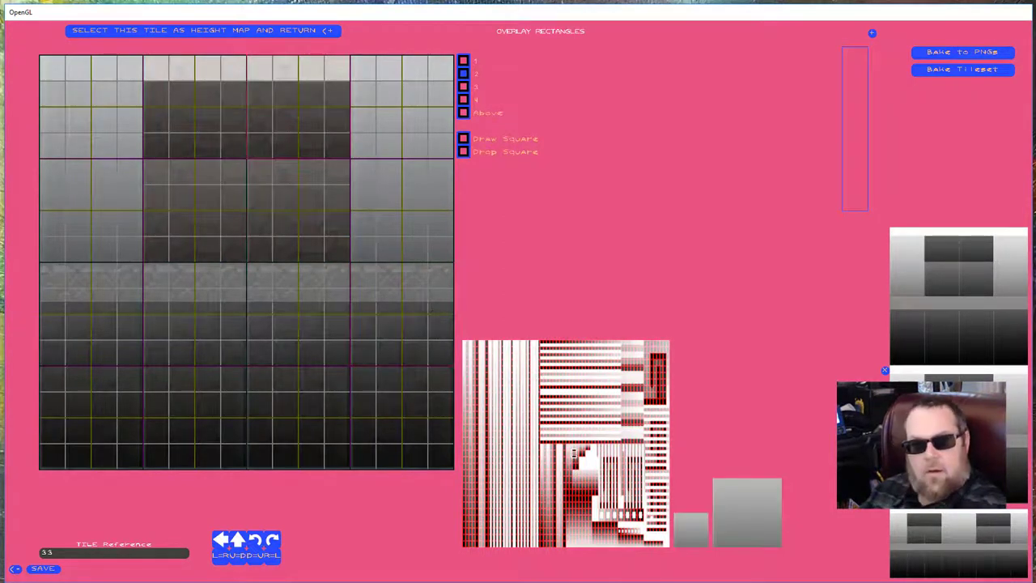
click(273, 114)
click(210, 119)
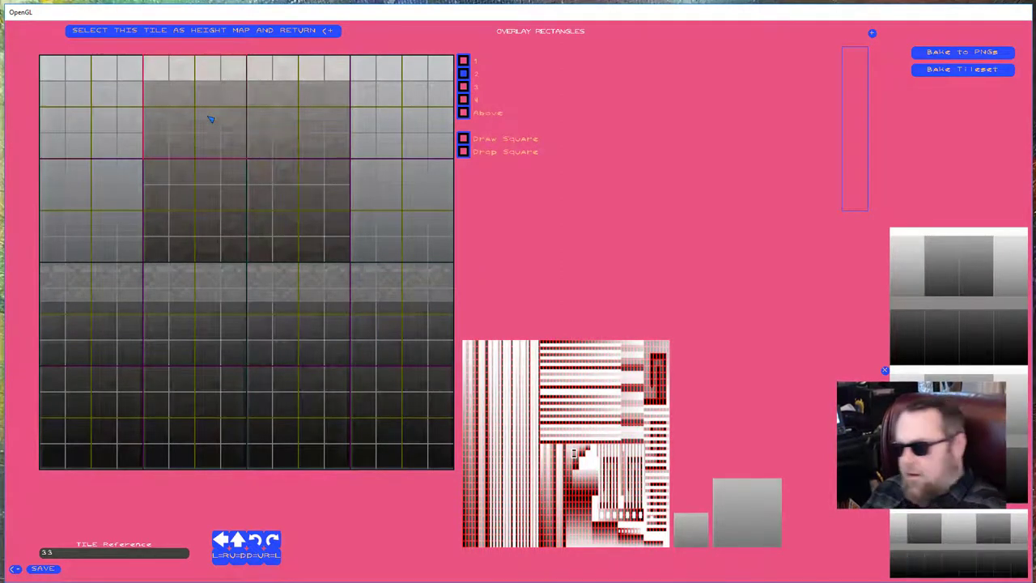
Try light grey, dark gradient and near-black cels on the second row's two middle squares
click(205, 117)
click(205, 117)
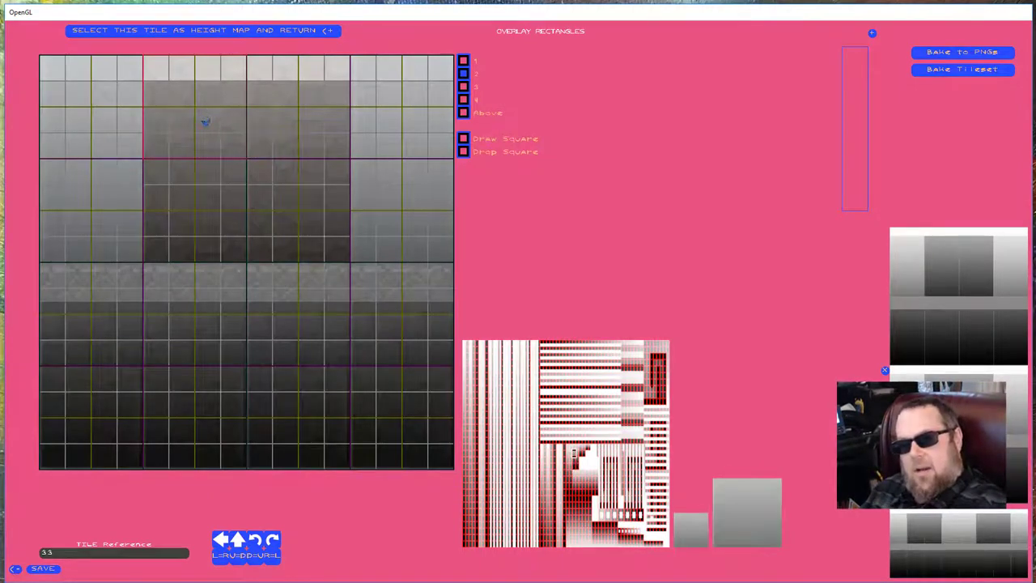
click(208, 195)
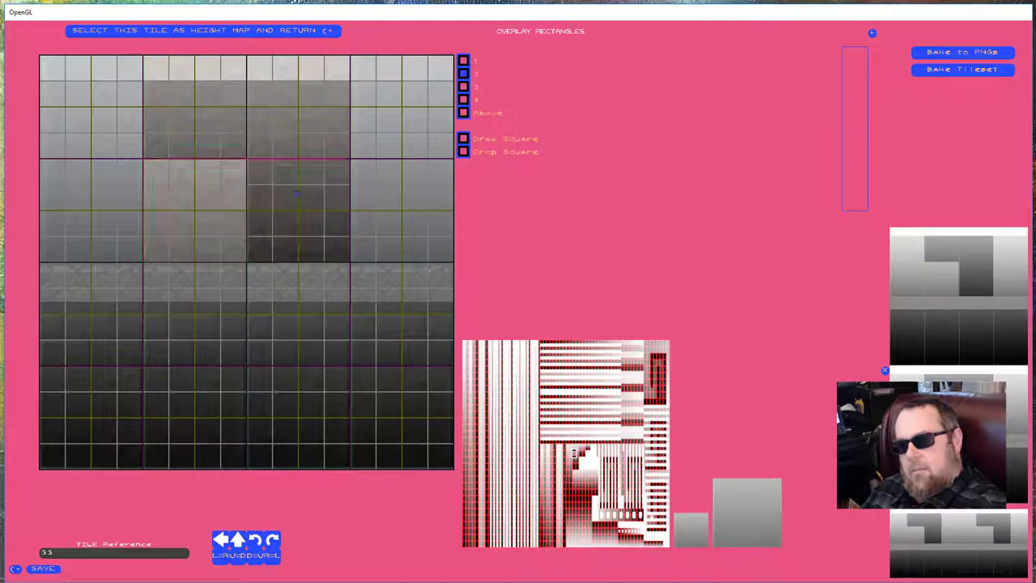
click(296, 191)
click(296, 192)
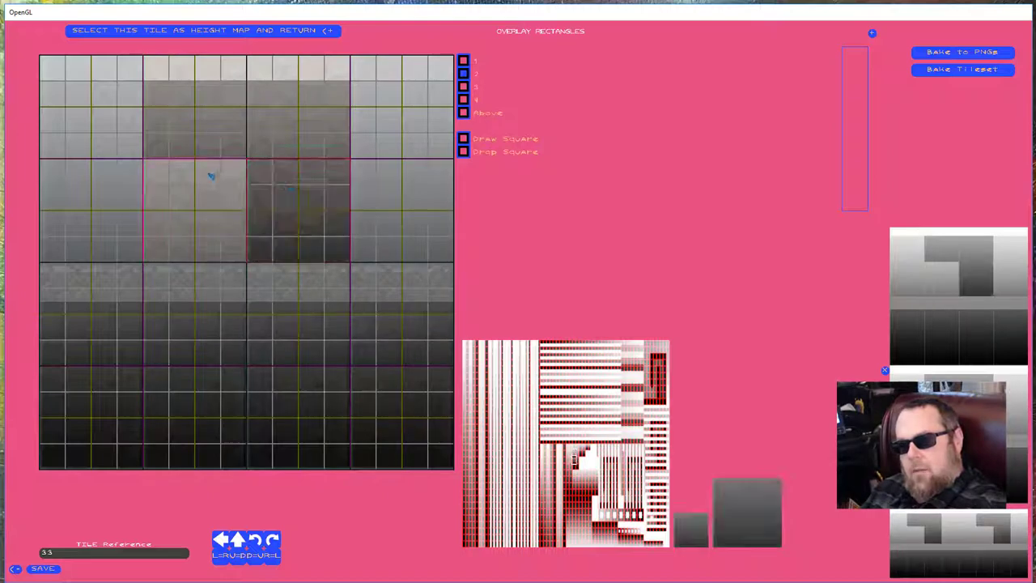
click(212, 172)
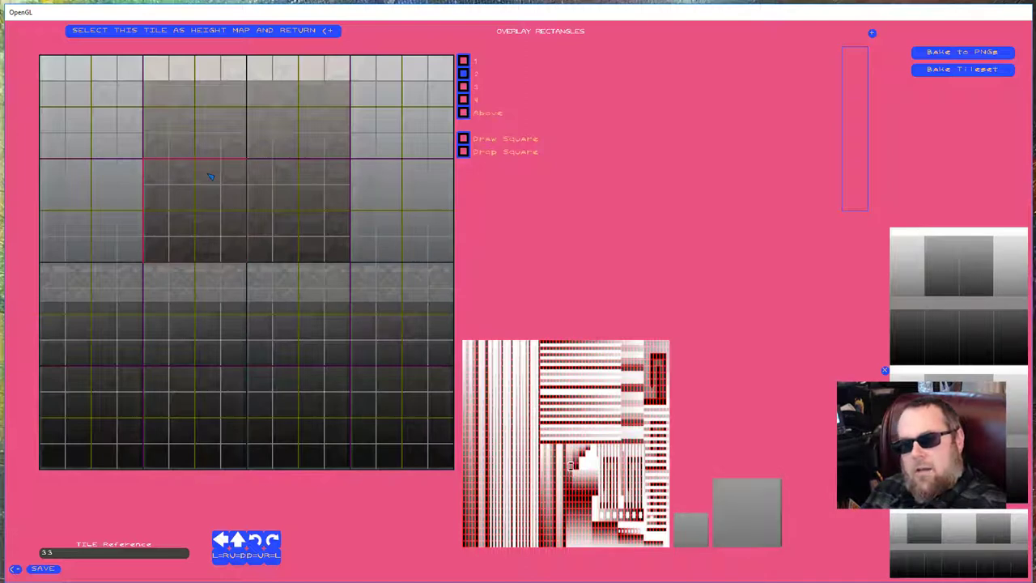
click(211, 176)
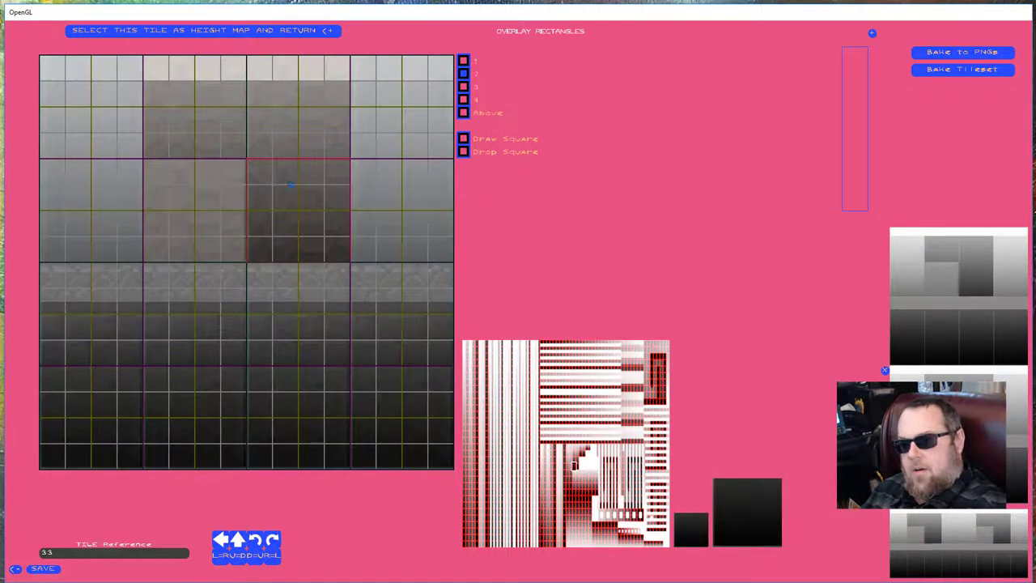
click(289, 185)
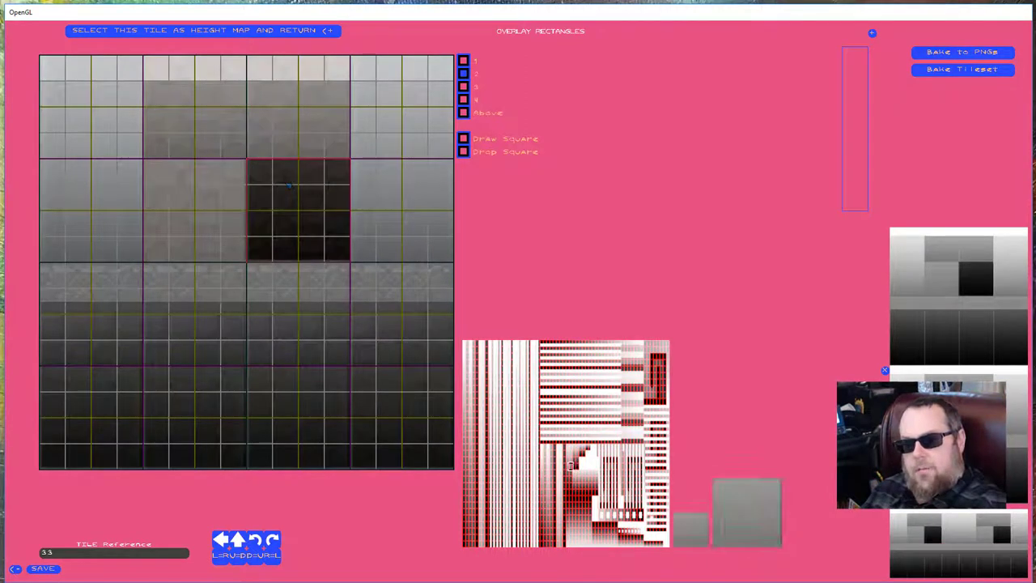
Try a flatter mid-grey cel on the top row's two middle squares above lighter grey squares in the second row
click(280, 106)
click(280, 115)
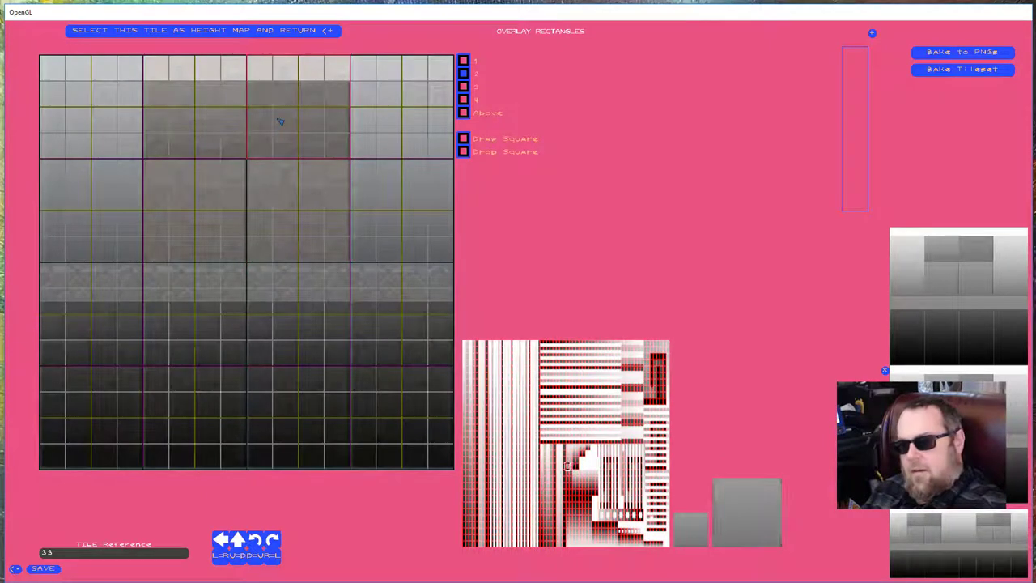
click(173, 127)
click(175, 126)
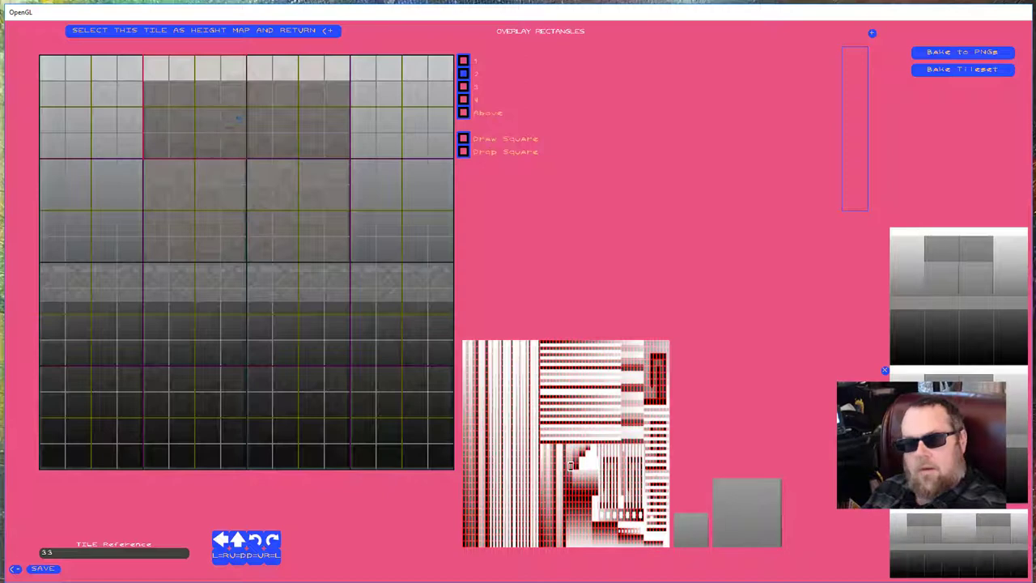
click(273, 120)
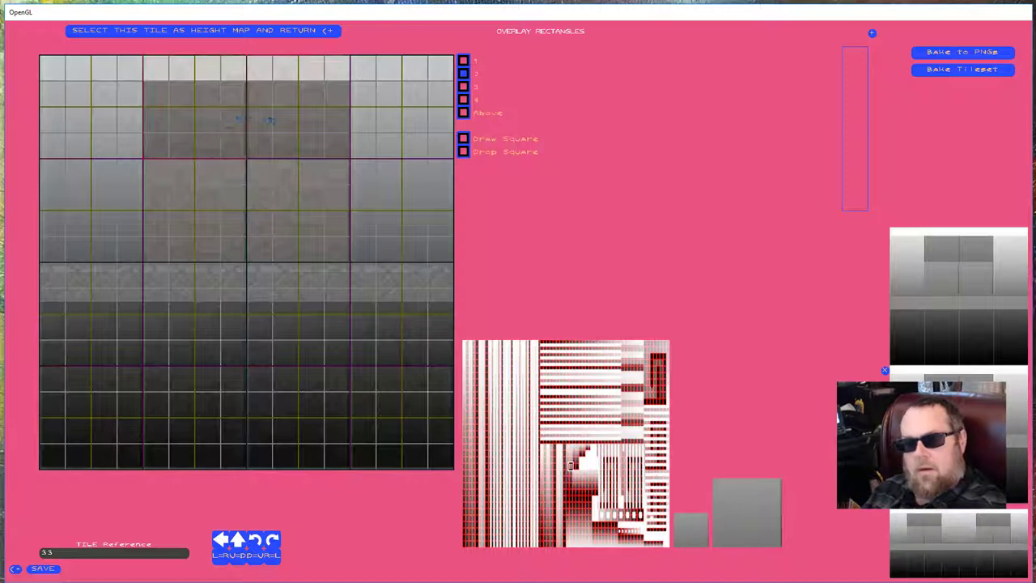
Fill the four middle squares of the upper two large rows with matching light grey cels
click(167, 127)
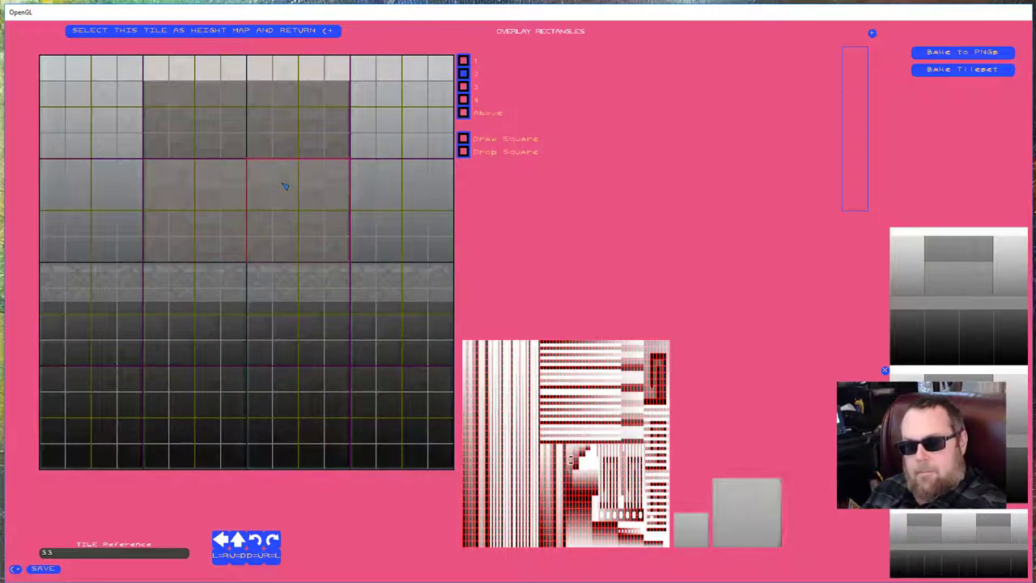
click(285, 115)
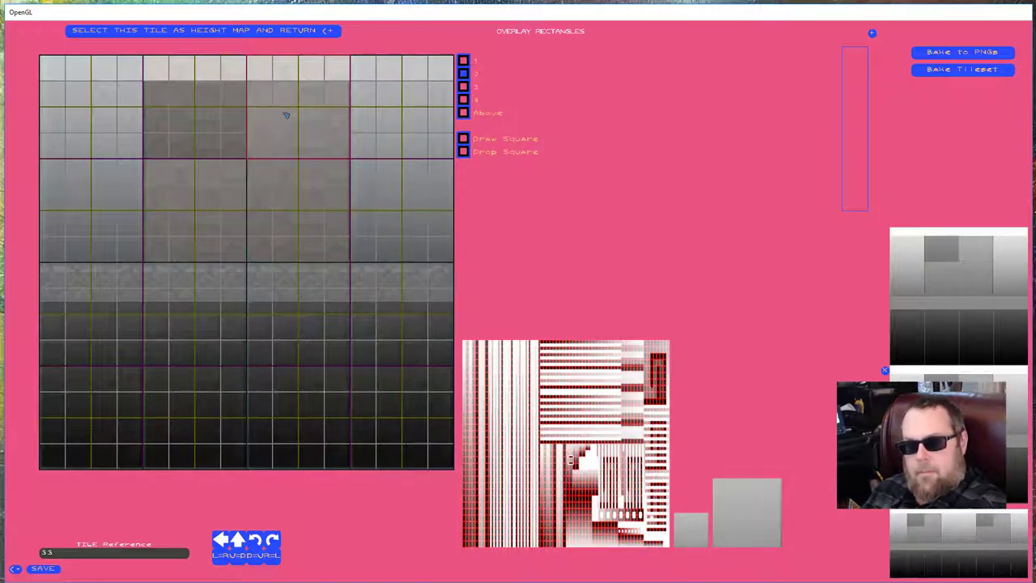
click(223, 125)
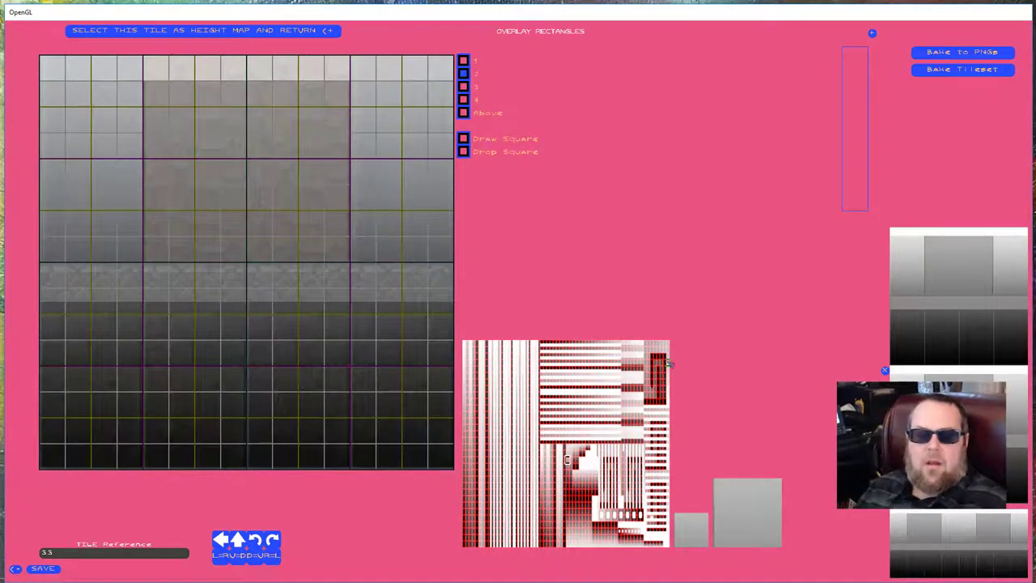
Return to the demo tile and assign tile 33 of tileset 9 as its height map
click(15, 569)
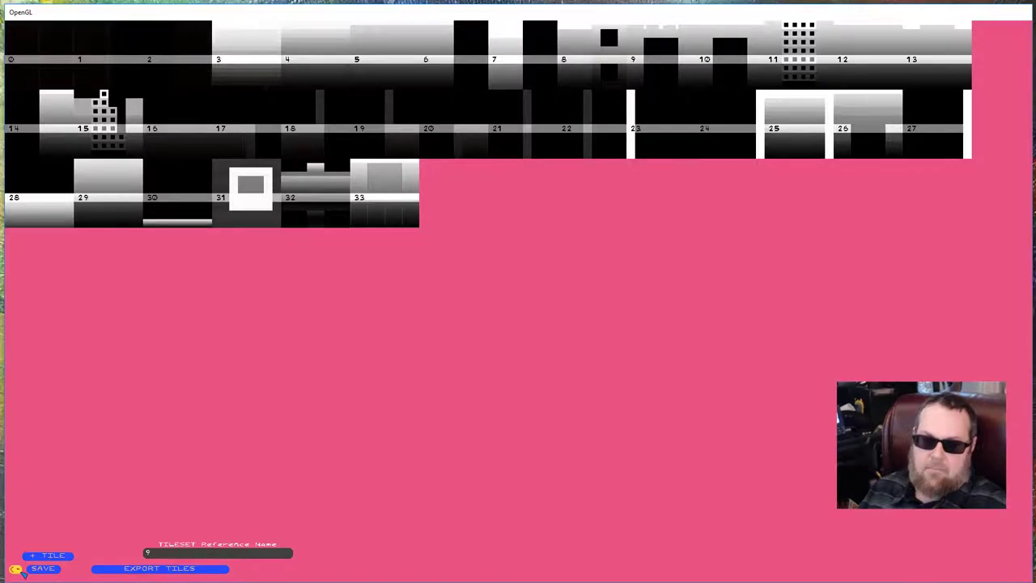
click(15, 569)
click(15, 569)
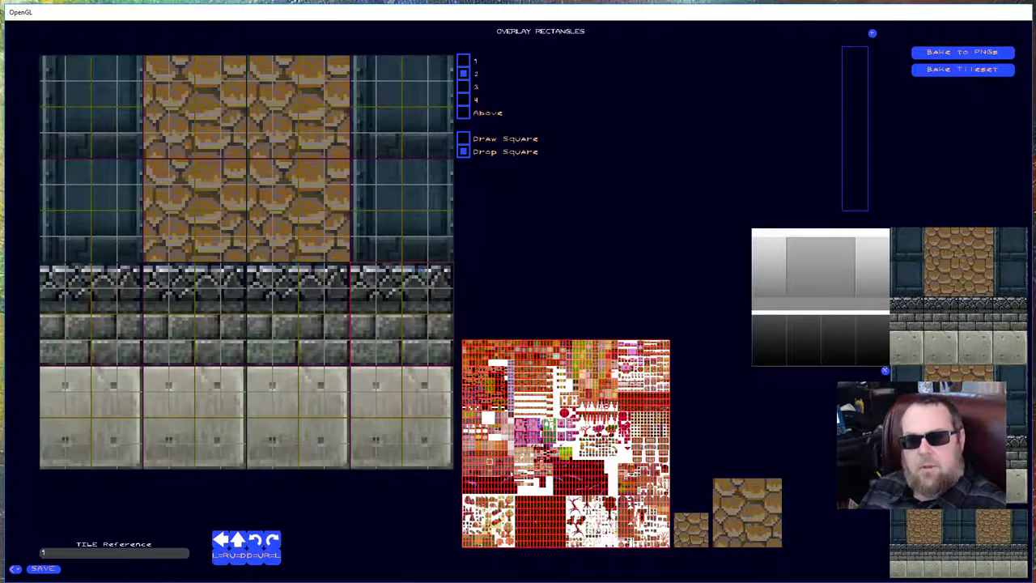
click(810, 332)
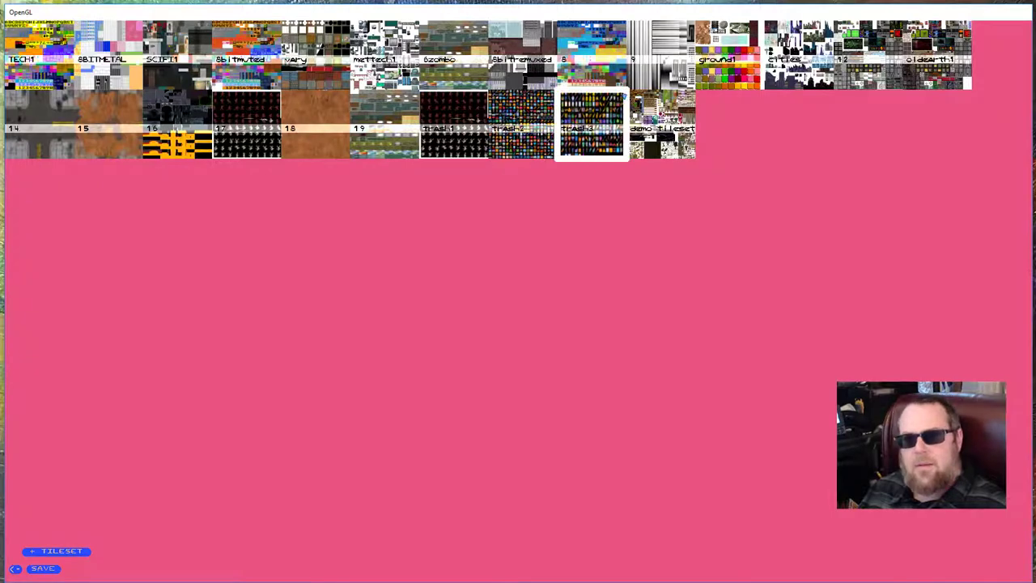
click(661, 49)
click(379, 177)
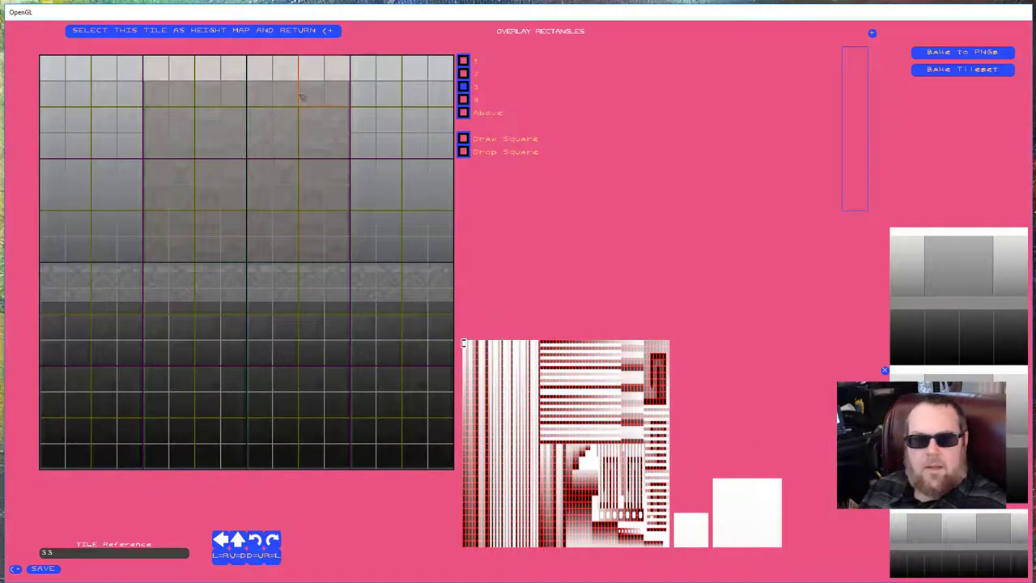
click(221, 31)
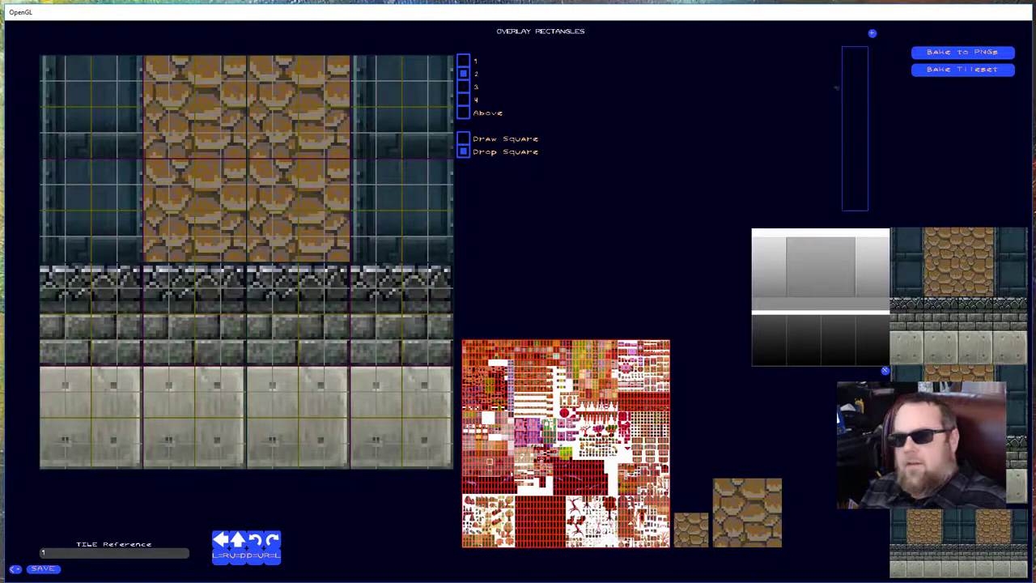
Bake the tile to PNGs in the ATE documents folder with the filename prefix tile123
click(961, 53)
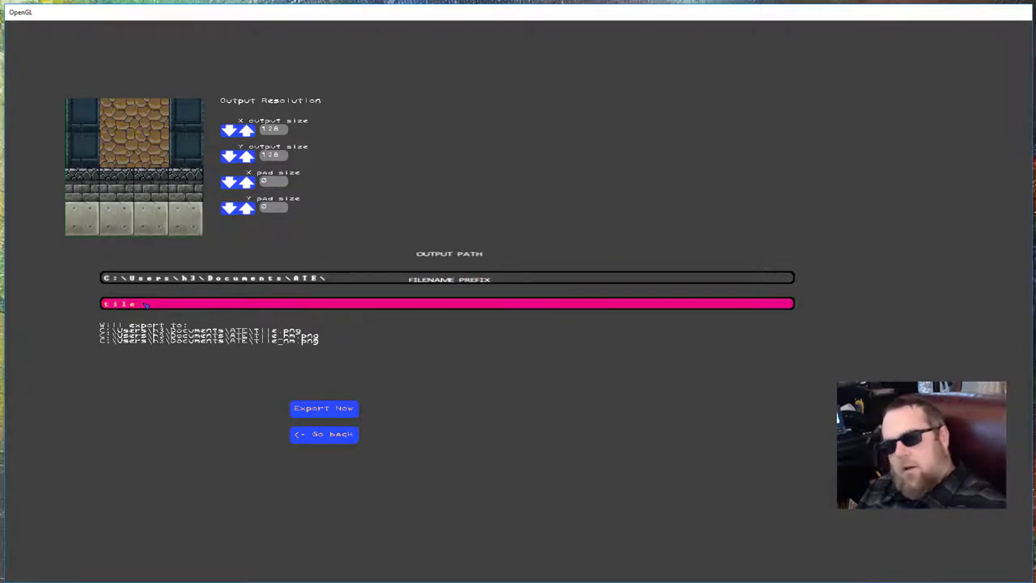
text(123)
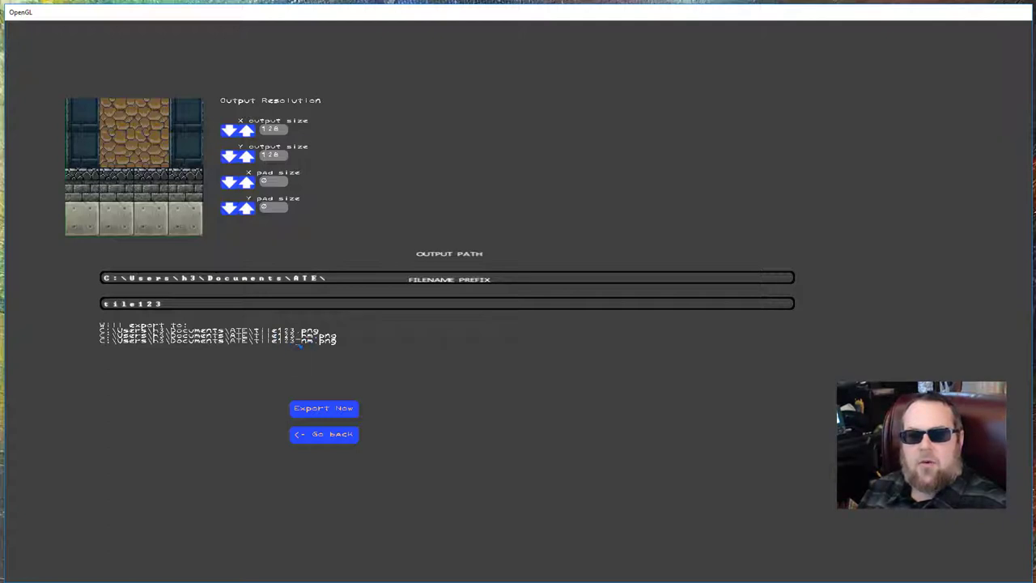
click(345, 411)
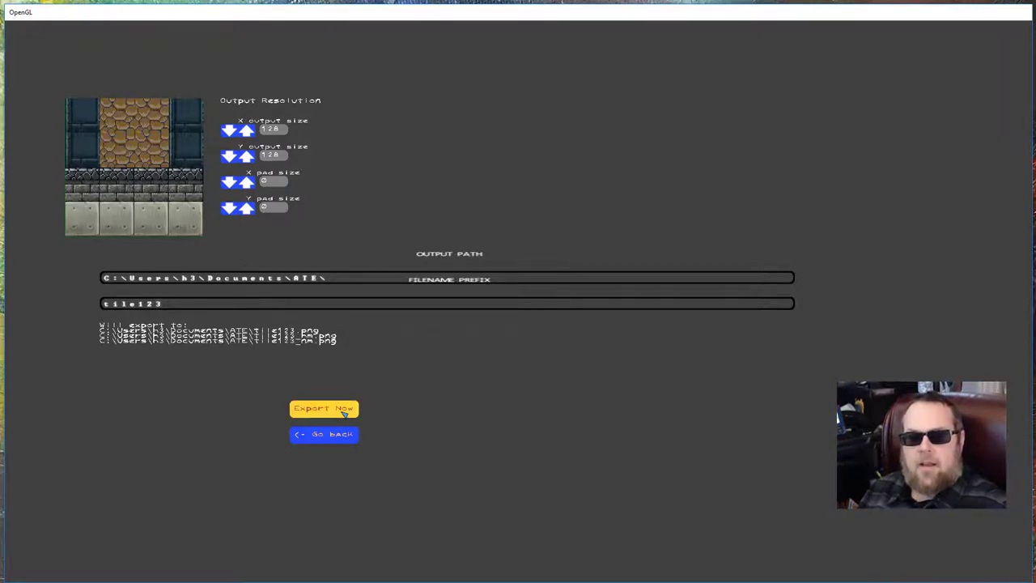
click(345, 411)
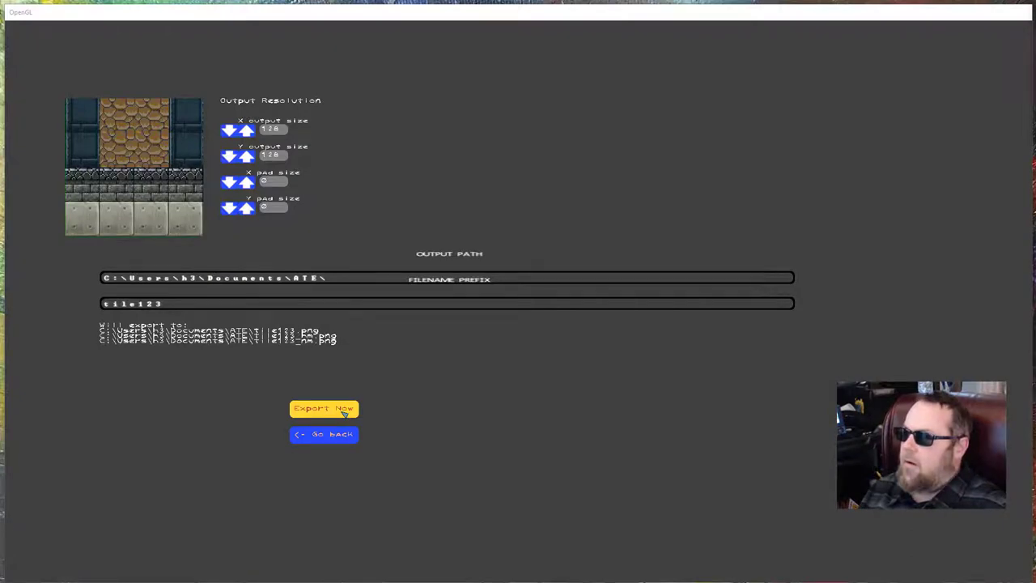
click(343, 410)
Bring up the ATE folder and review the three exported tile123 images
drag(809, 9, 462, 146)
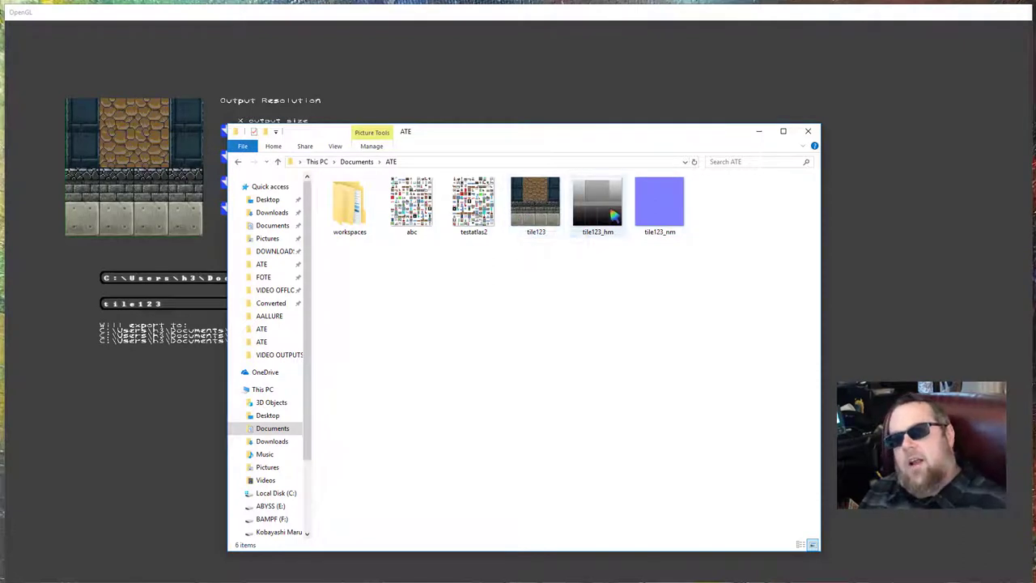
mouse_move(610, 216)
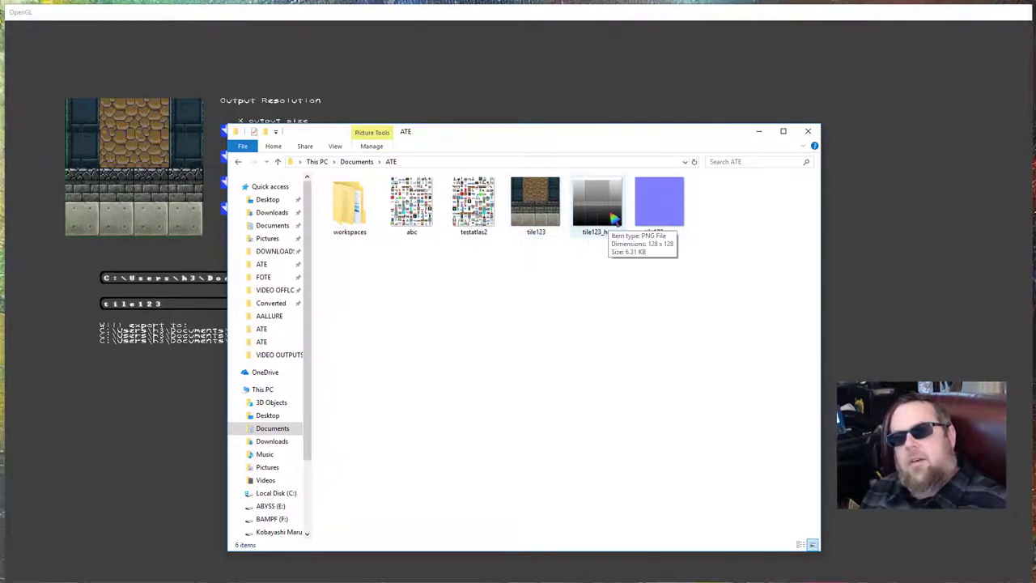
drag(534, 283, 688, 182)
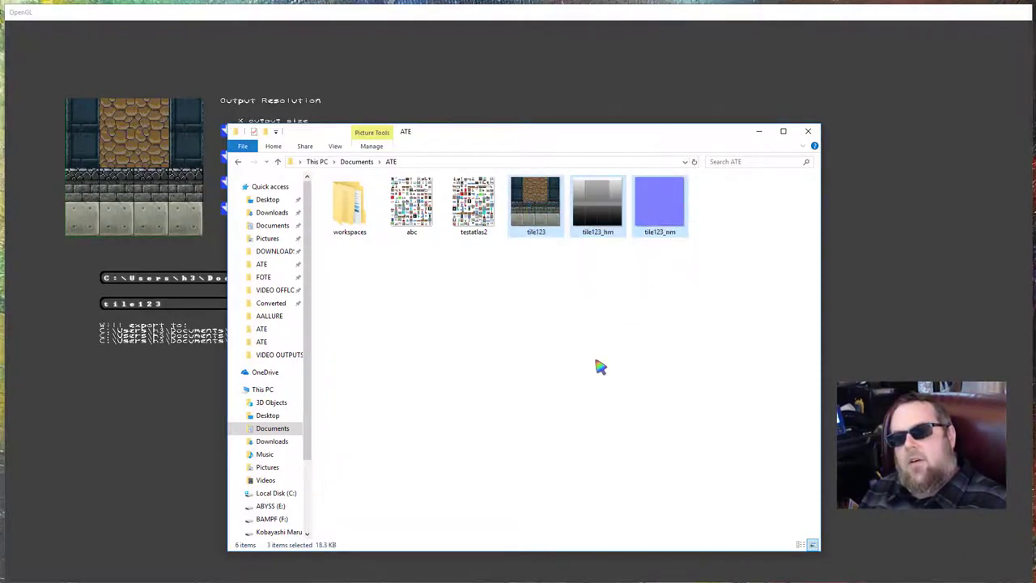
click(656, 323)
Open tile123_nm.png and enlarge it to the maximum to examine the normal map
click(676, 201)
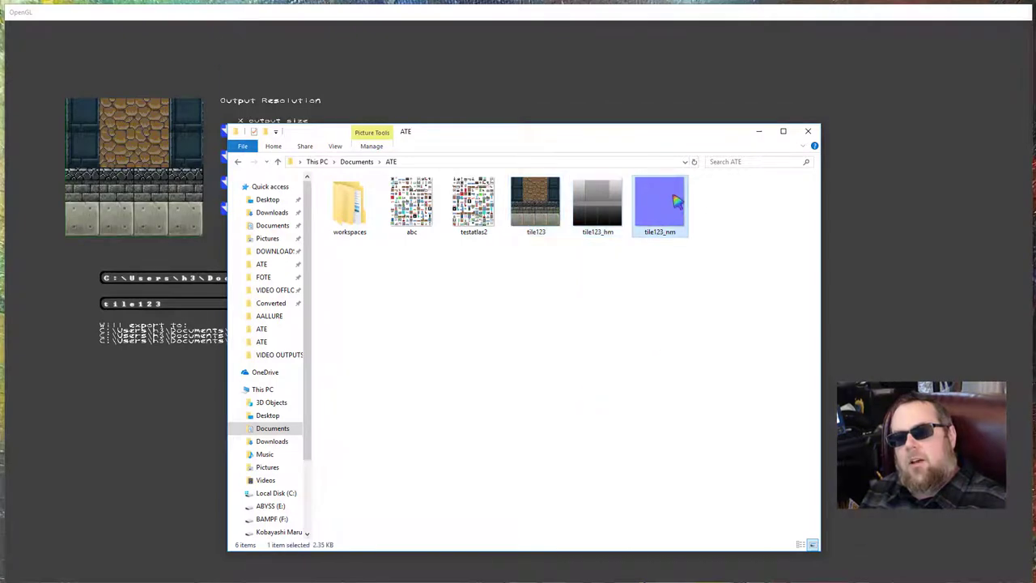
double_click(676, 202)
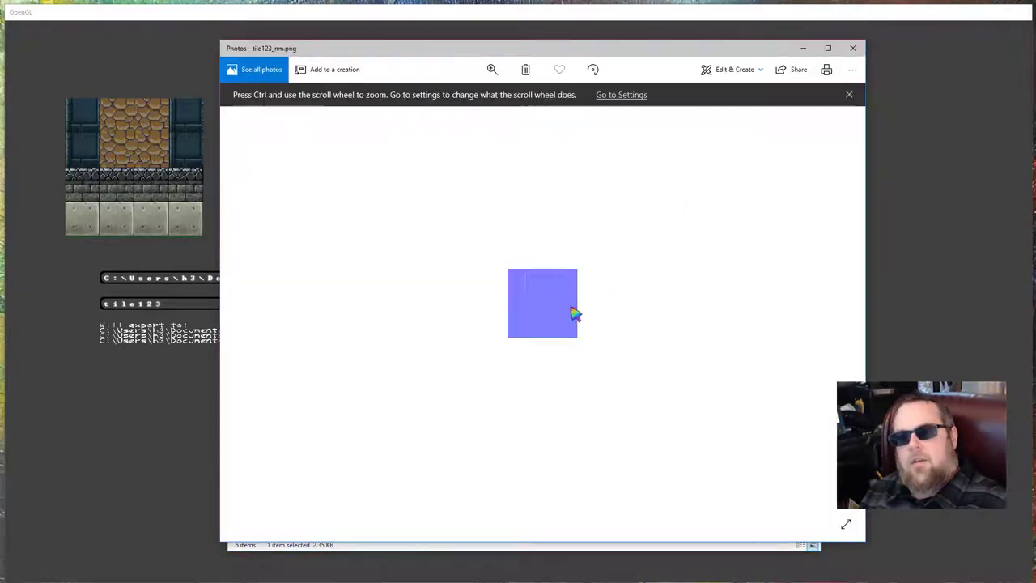
click(502, 71)
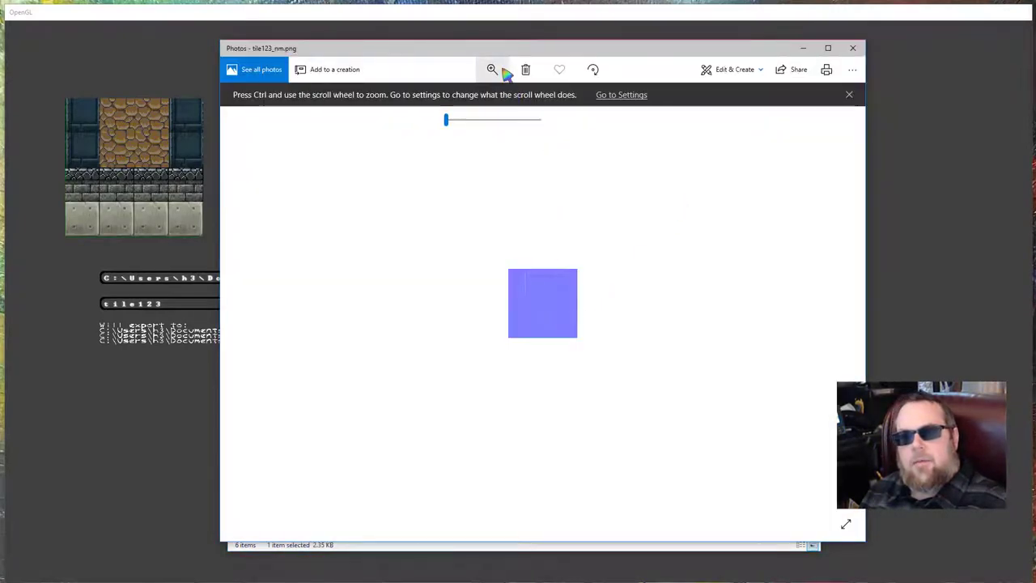
drag(456, 130, 575, 129)
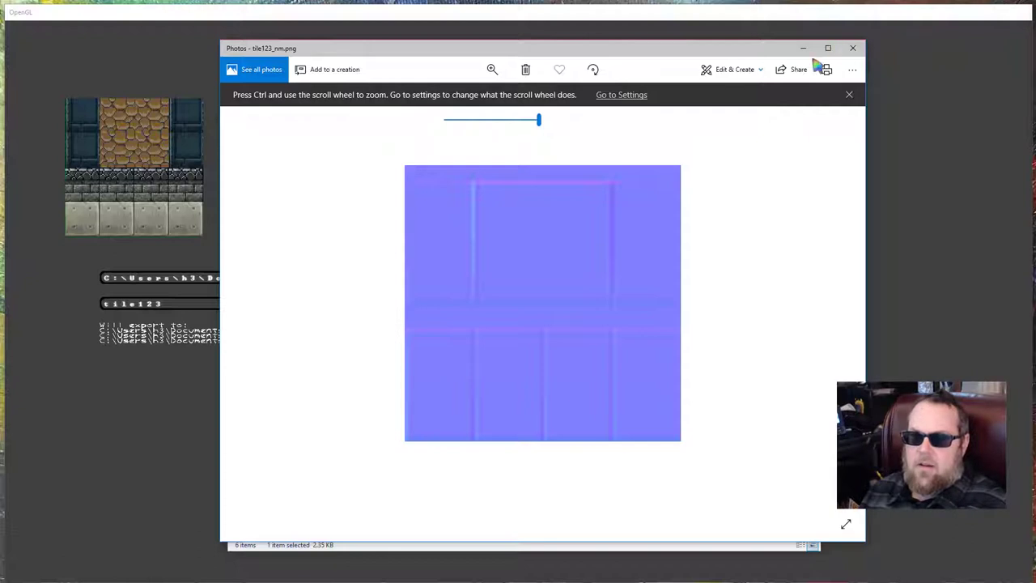
Shrink the normal map viewer and place it beside the exported files
drag(686, 51, 636, 178)
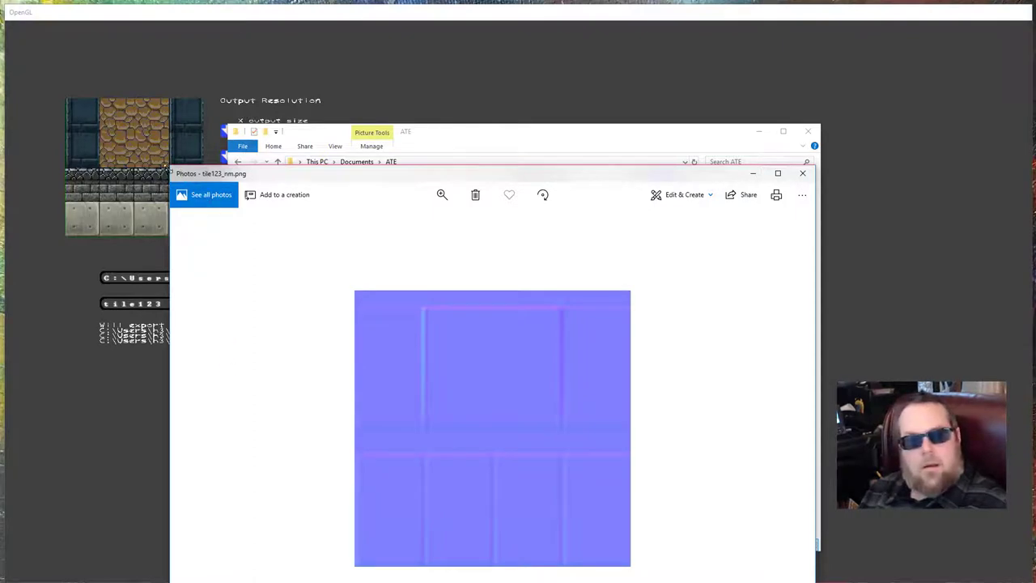
drag(169, 168, 171, 168)
drag(475, 321, 861, 170)
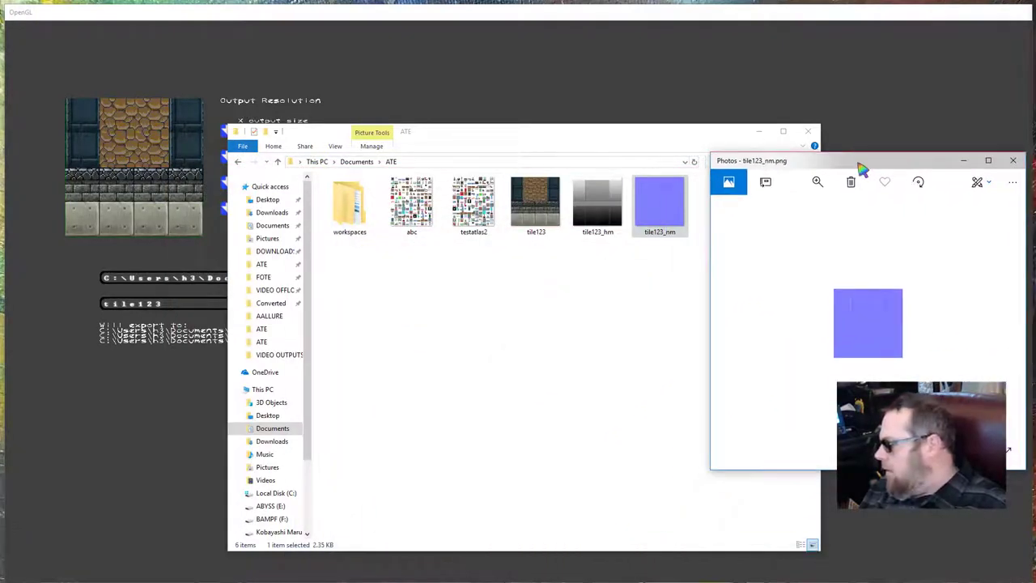
View the exported height map tile123_hm.png and close it again
click(534, 206)
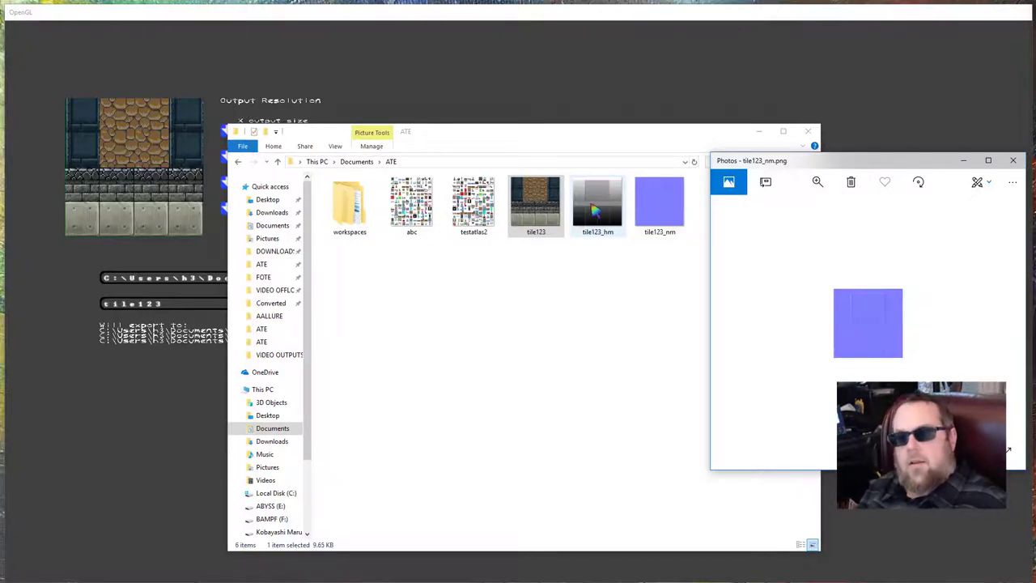
drag(599, 202, 850, 364)
click(605, 195)
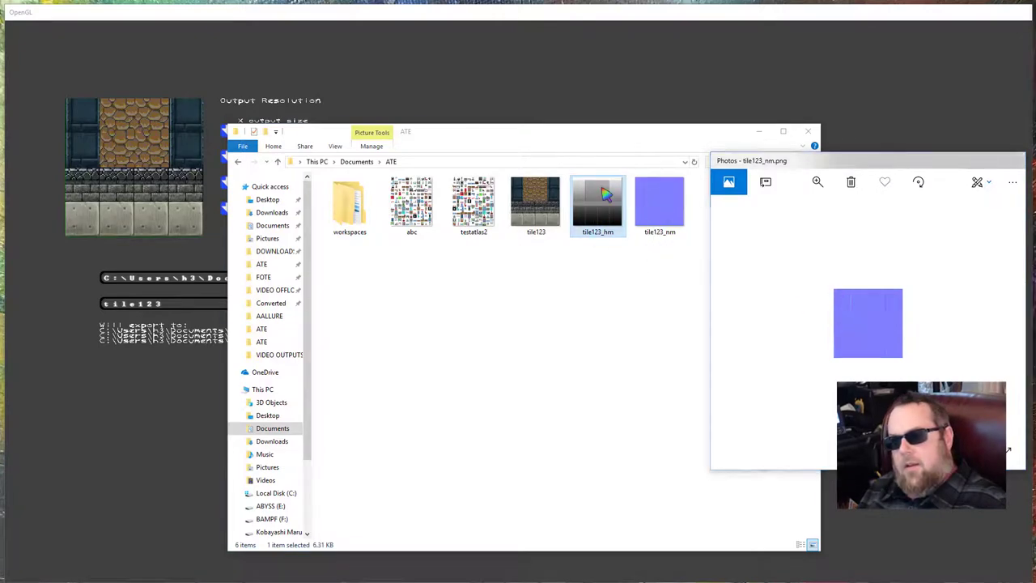
double_click(605, 195)
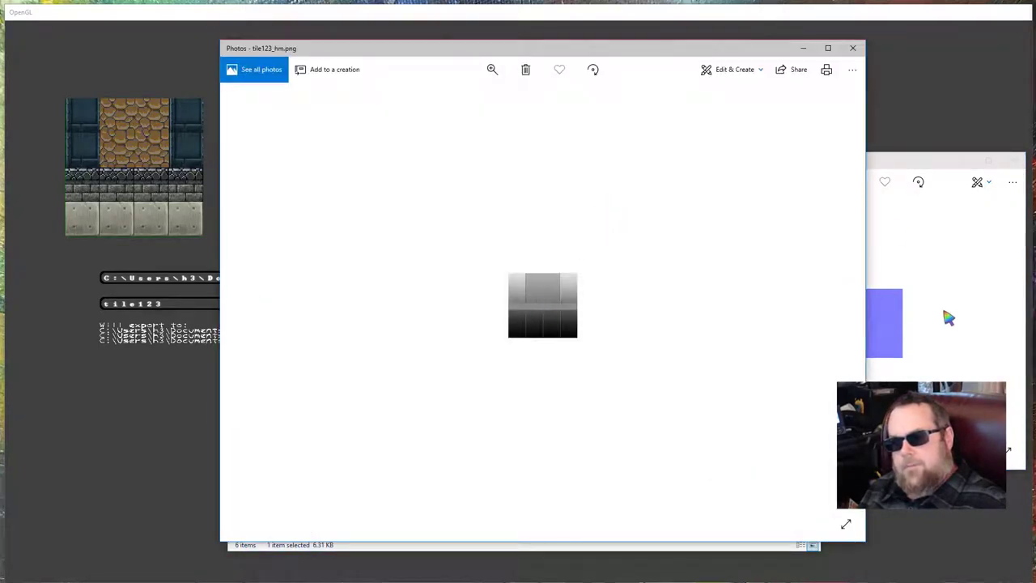
click(852, 48)
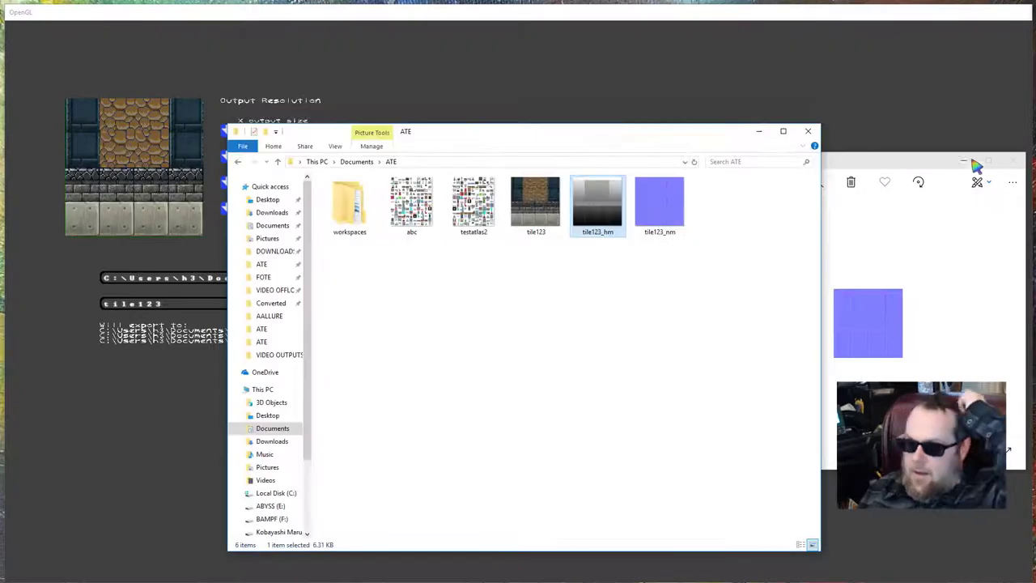
Switch back to the tile editor, leave the PNG export and open the Bake Tileset export
key(alt+Tab)
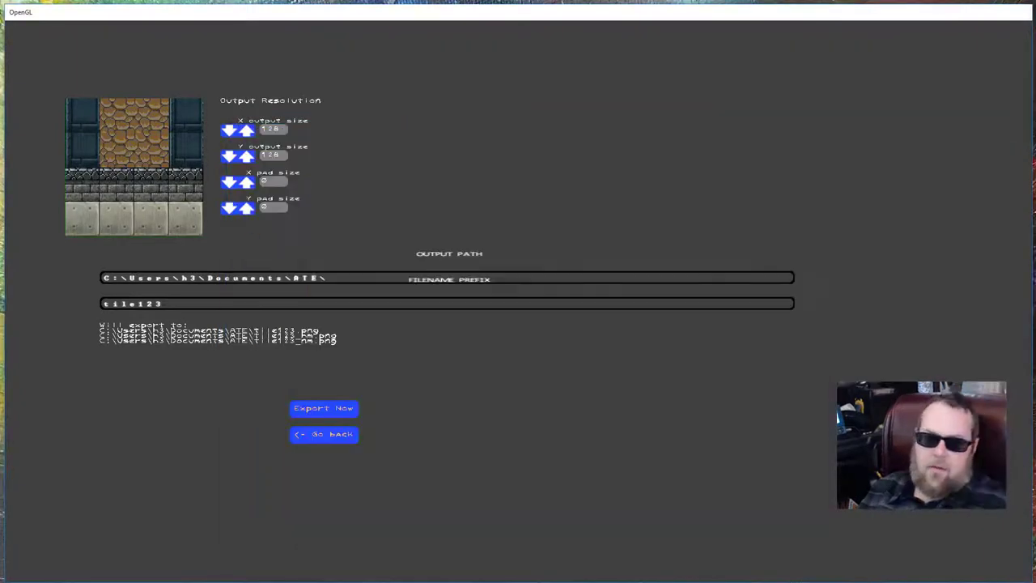
click(324, 435)
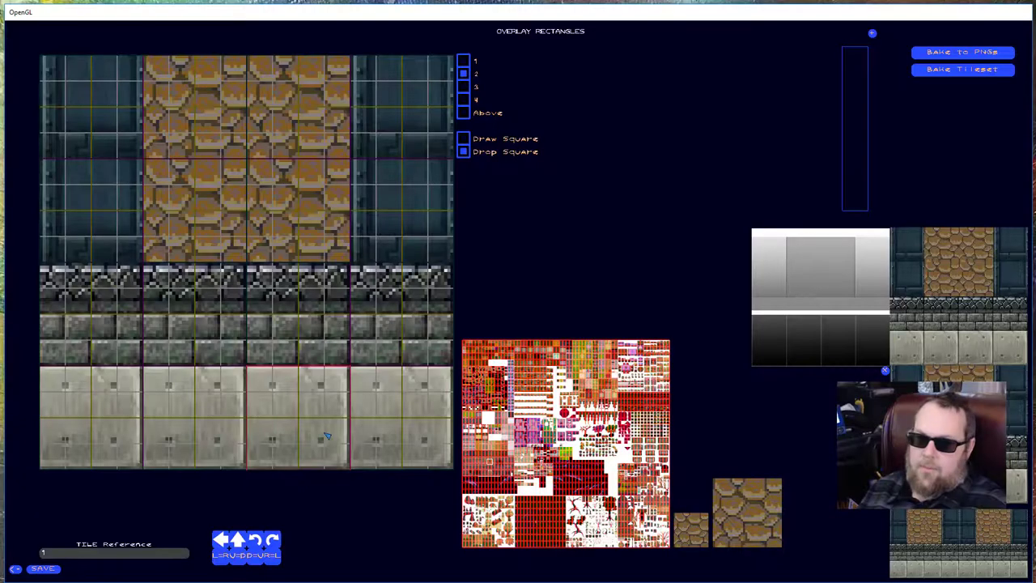
click(948, 70)
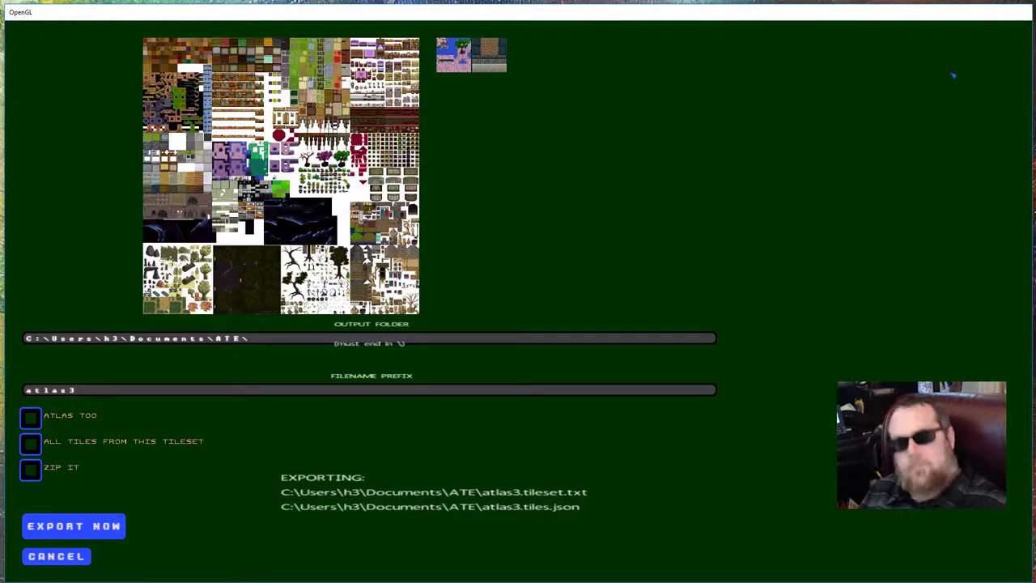
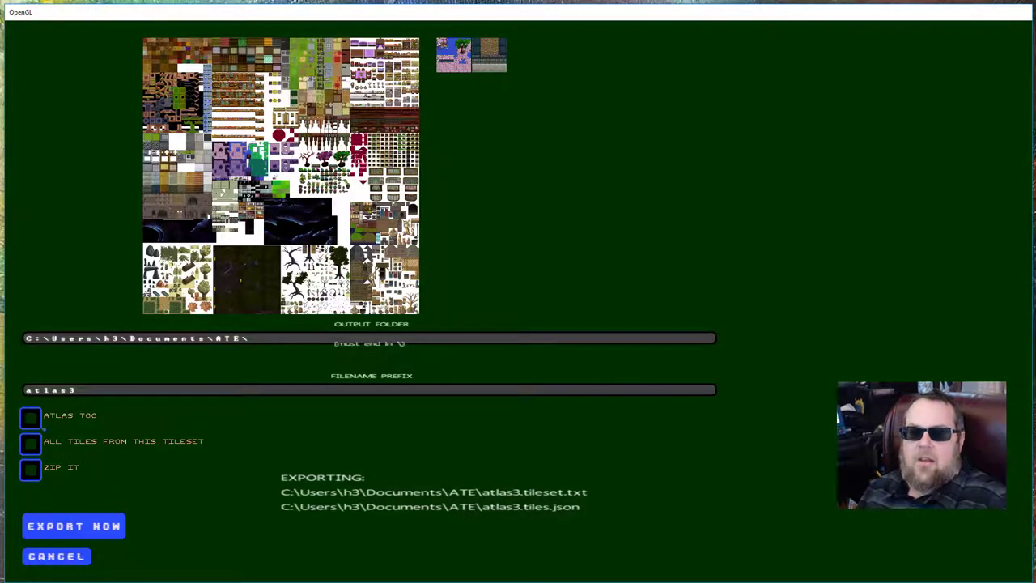
Export the tileset with the prefix atlas3, including the atlas and all tiles from this tileset, with the zip option enabled
click(29, 417)
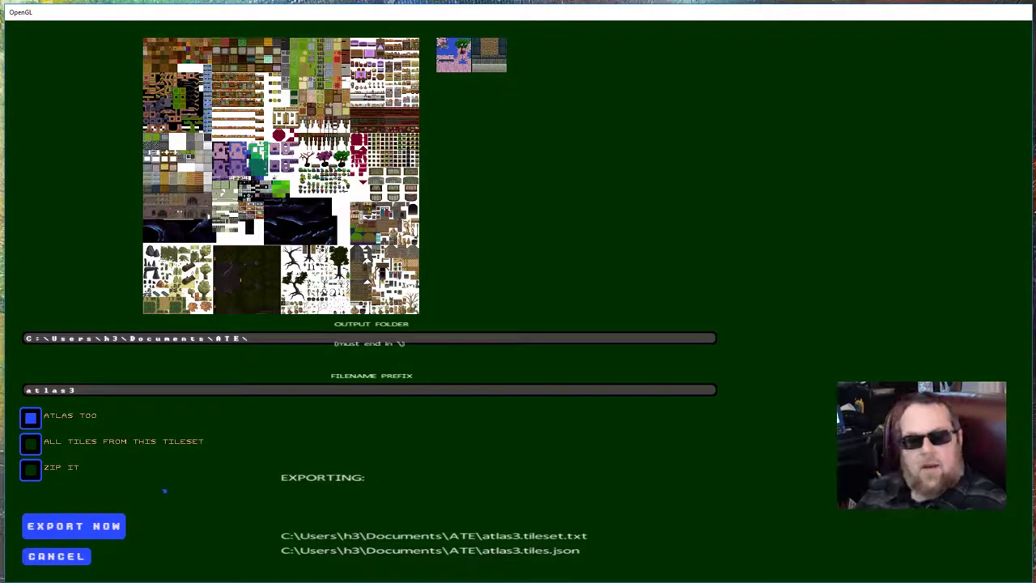
click(127, 449)
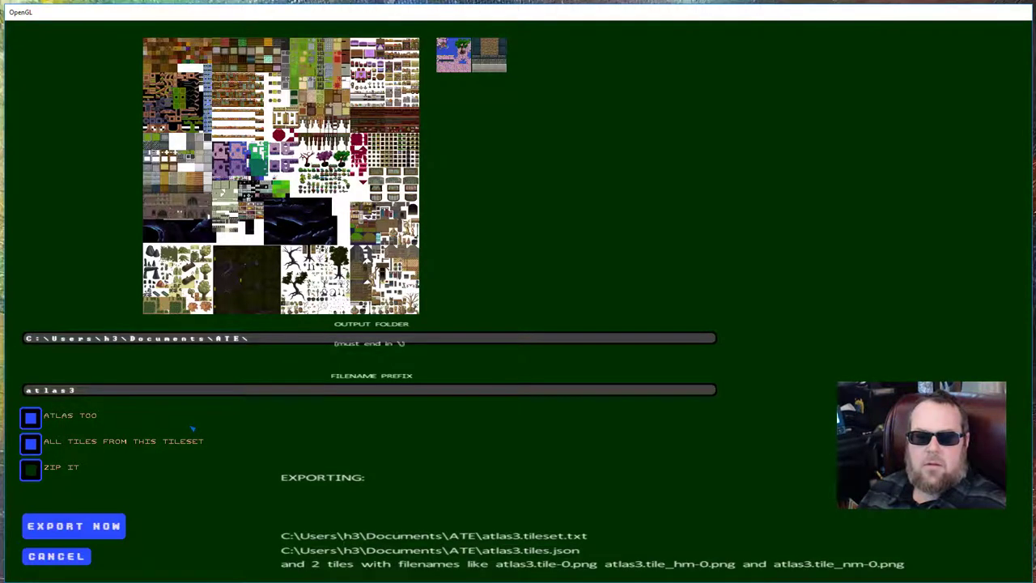
click(30, 443)
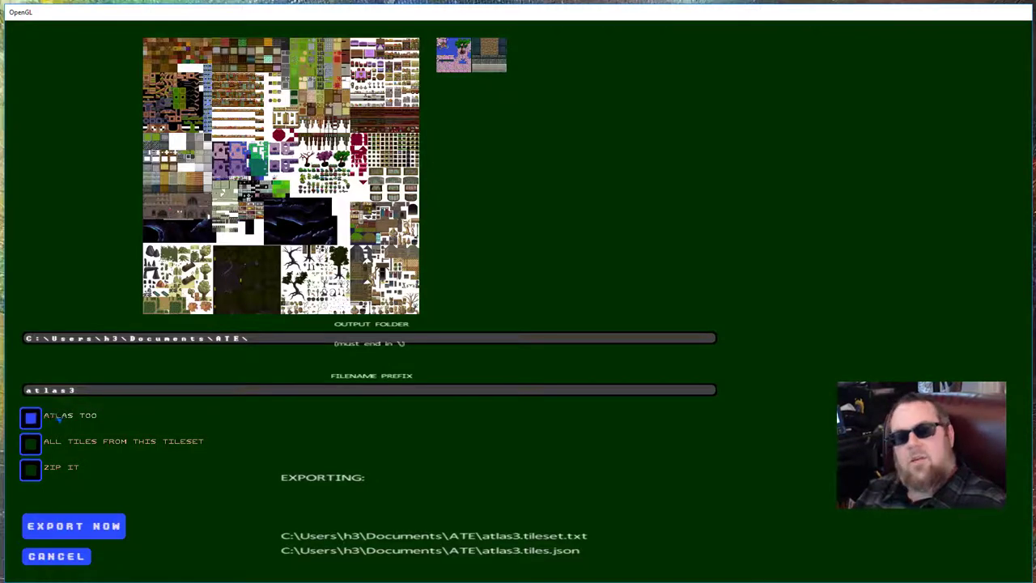
click(31, 443)
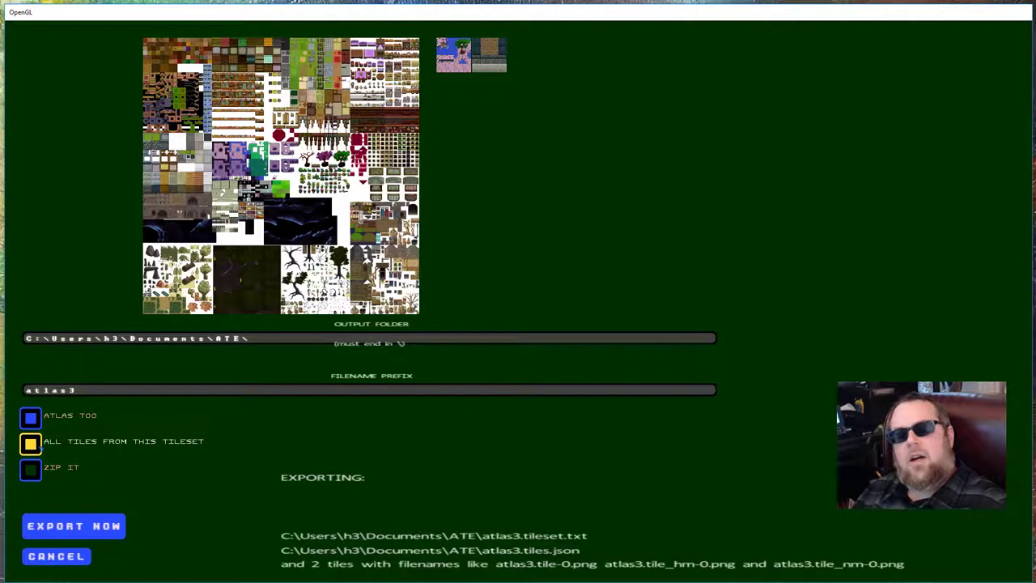
click(218, 392)
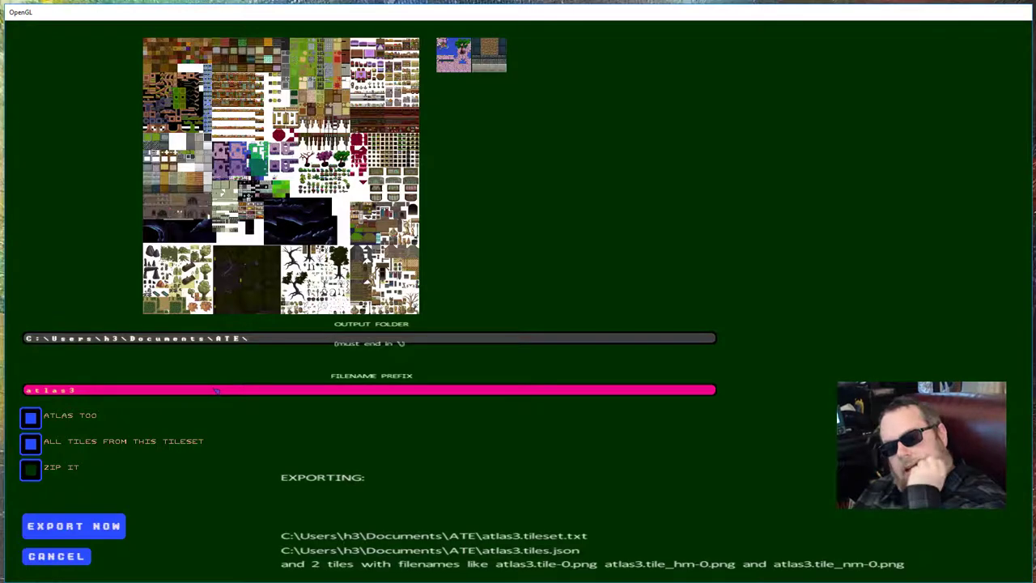
key(Return)
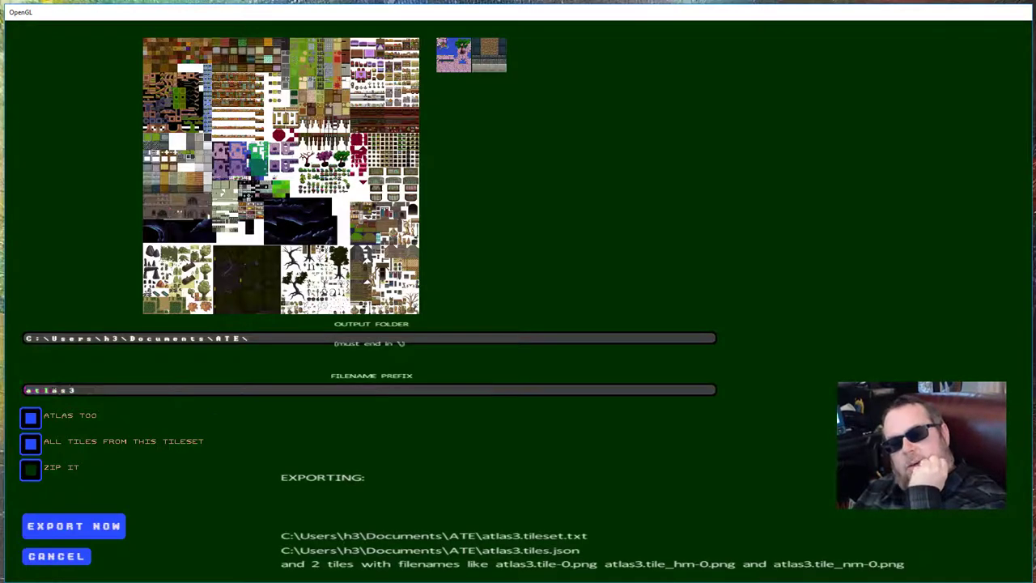
click(30, 469)
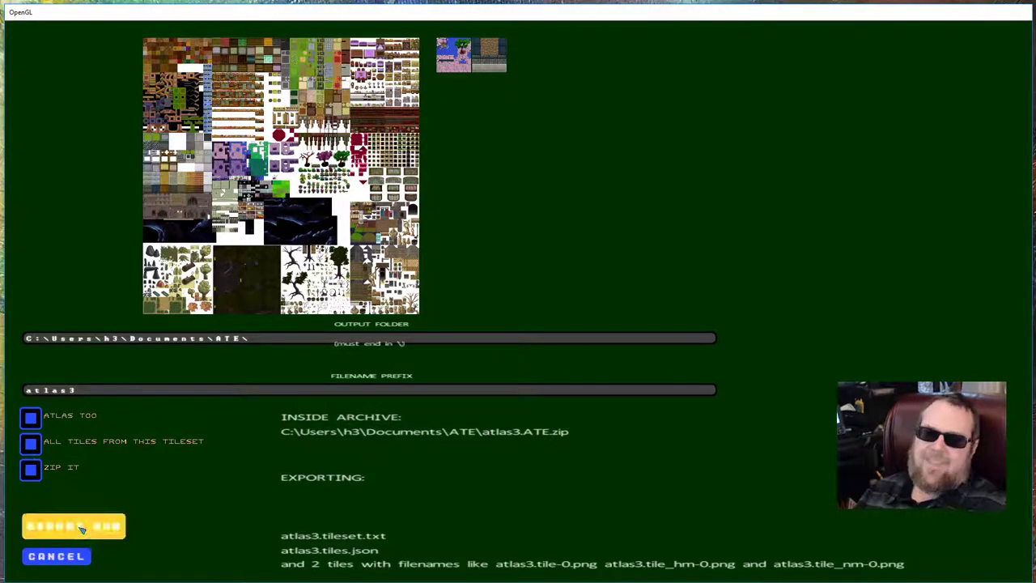
click(81, 528)
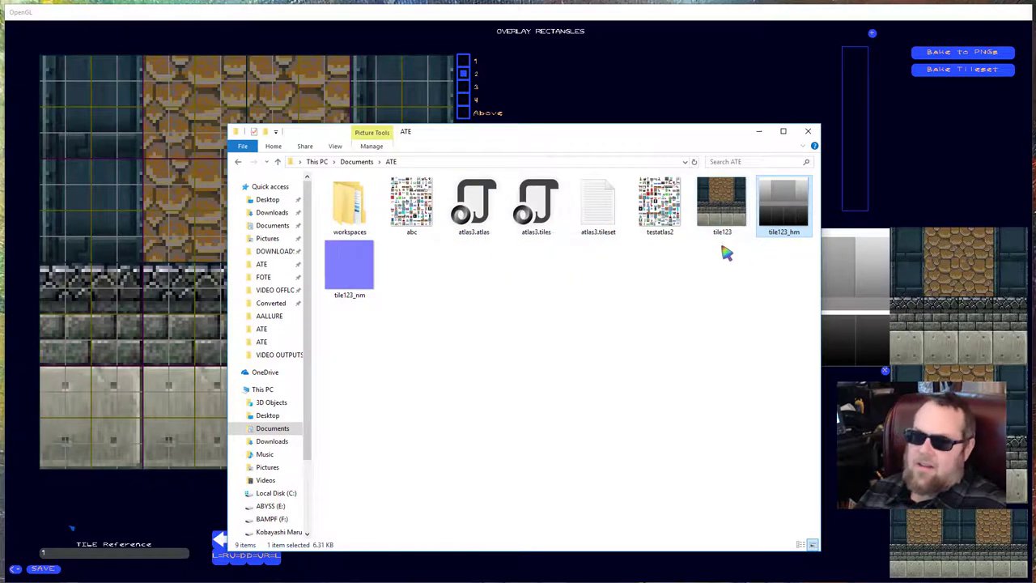
Open the exported atlas3.tiles.json in Notepad++ to inspect the tile data
right_click(547, 209)
click(585, 235)
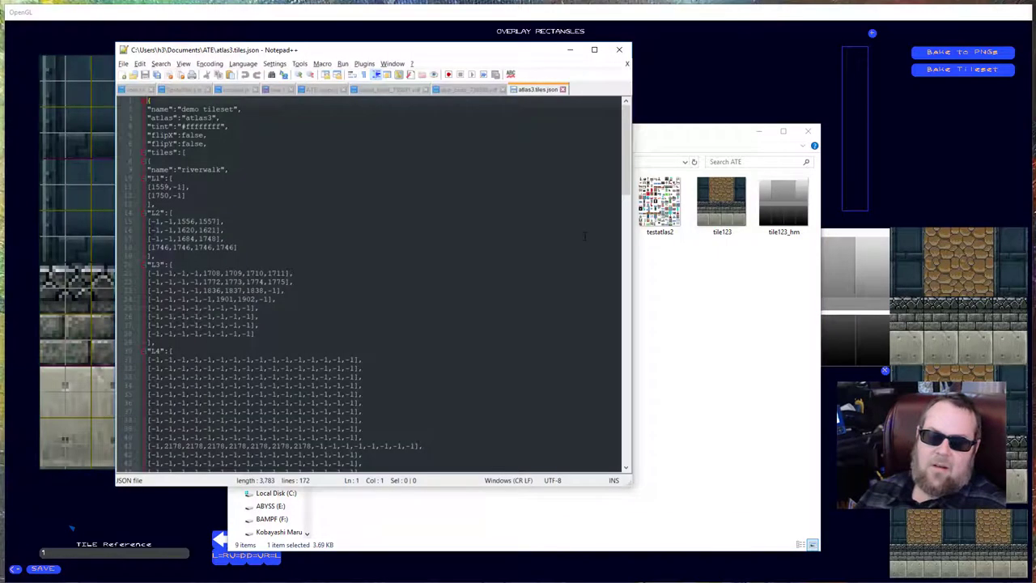
Open the exported atlas3.atlas.json in Notepad++ to inspect the atlas data and return to the ATE folder
click(724, 293)
right_click(479, 212)
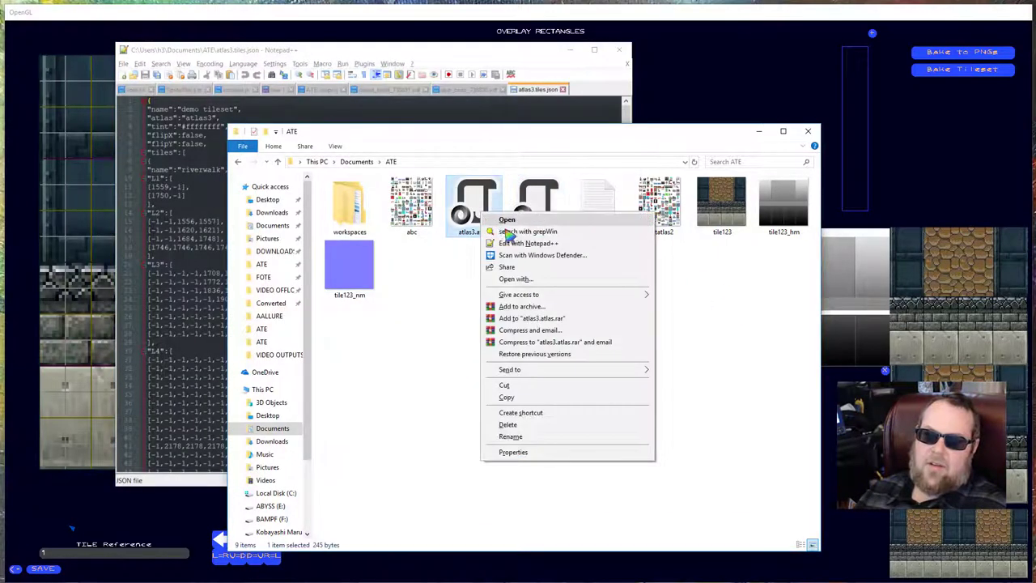
click(528, 243)
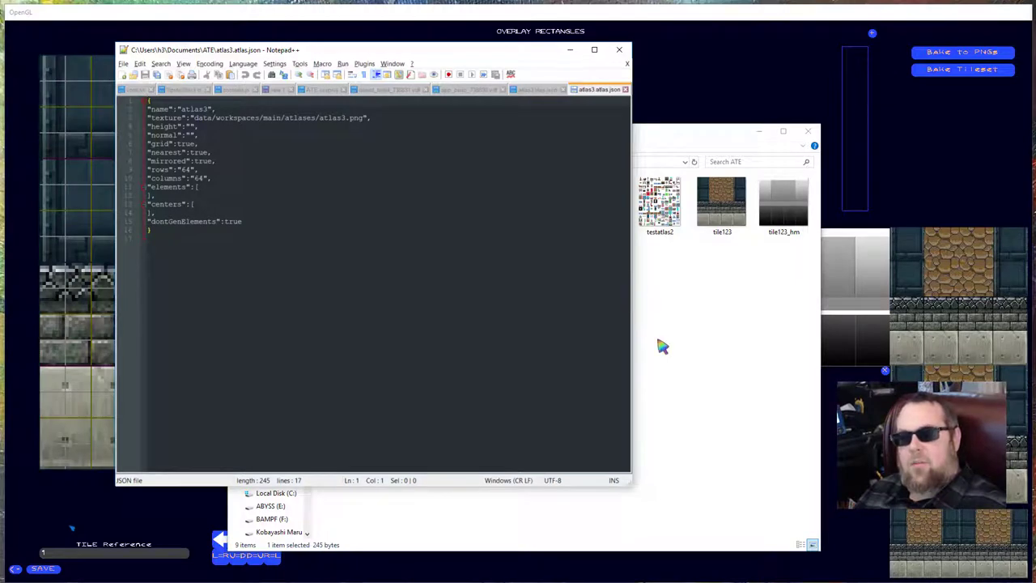
click(709, 308)
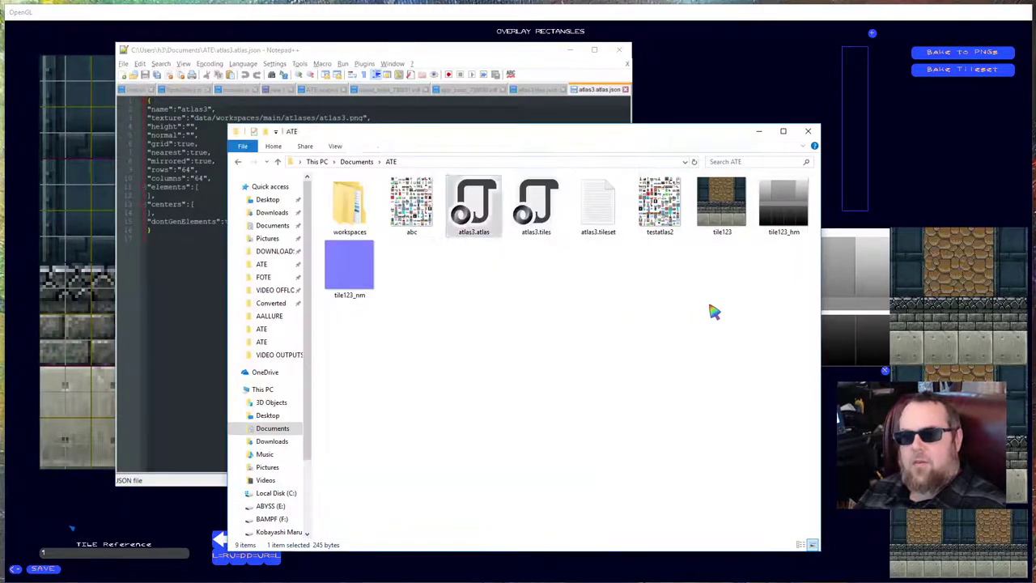
Switch back to the tile editor and leave the tile, the demo tileset and the sample workspace for the workspace list
key(alt+Tab)
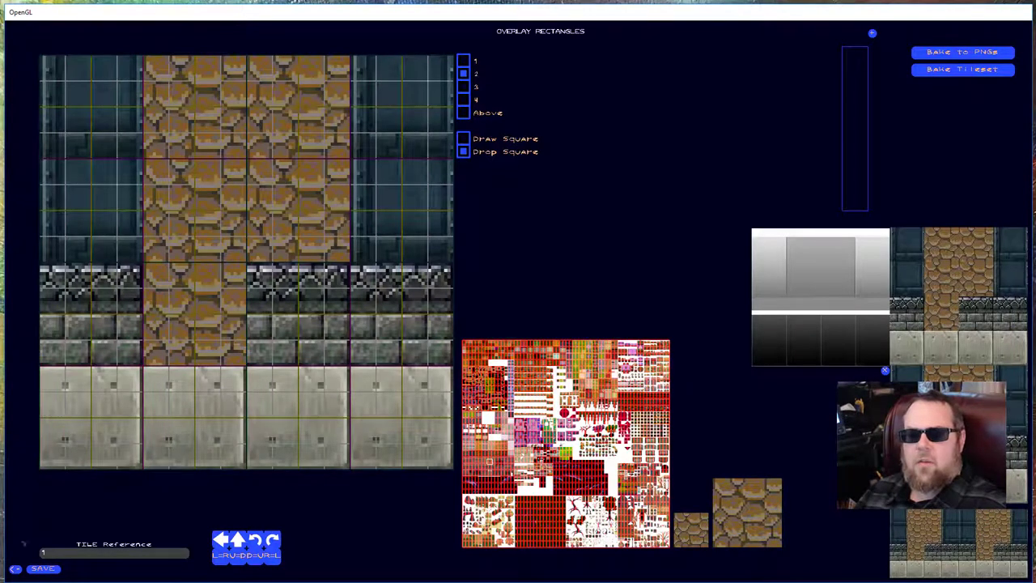
click(16, 568)
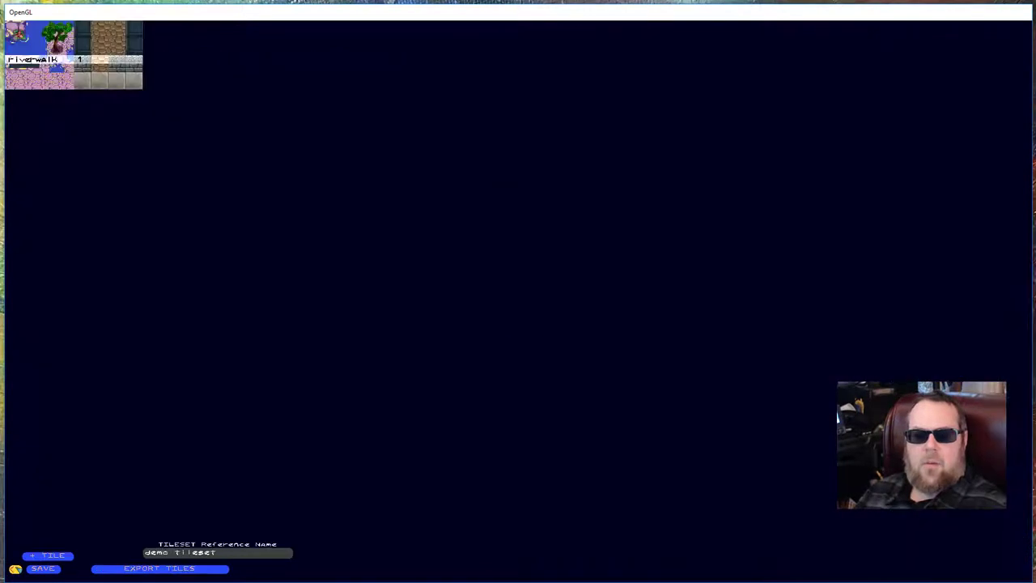
click(96, 569)
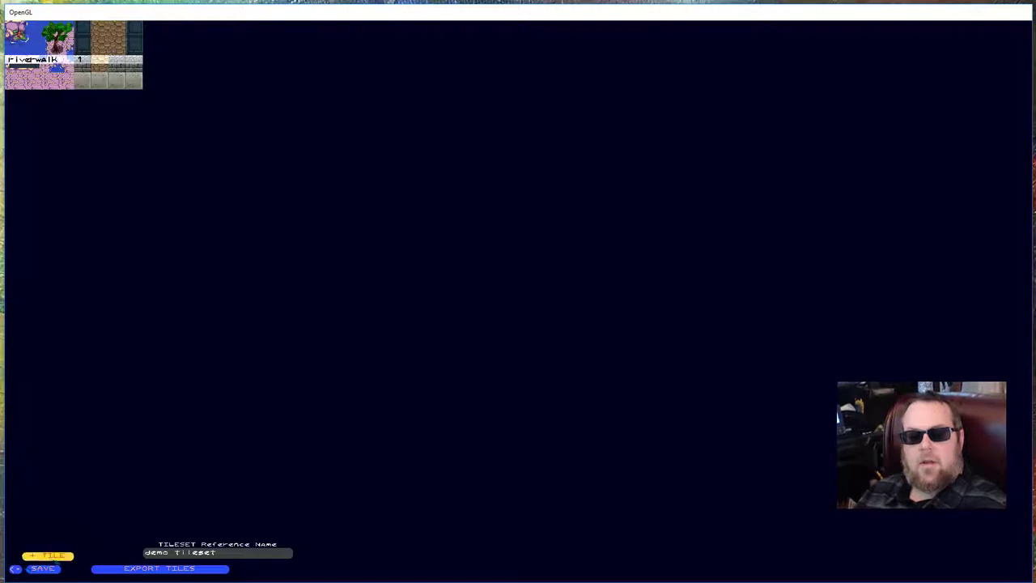
click(15, 568)
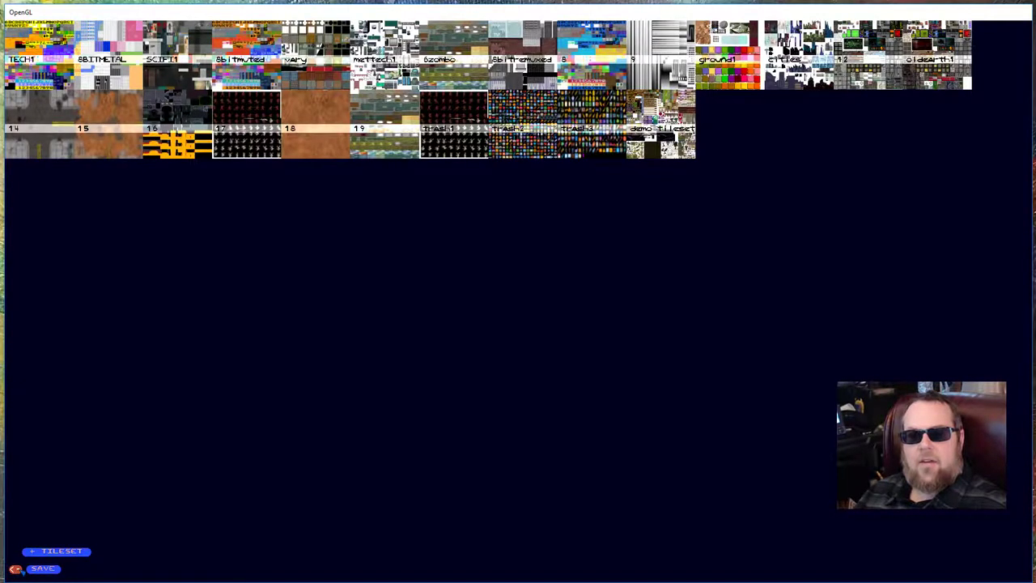
click(16, 569)
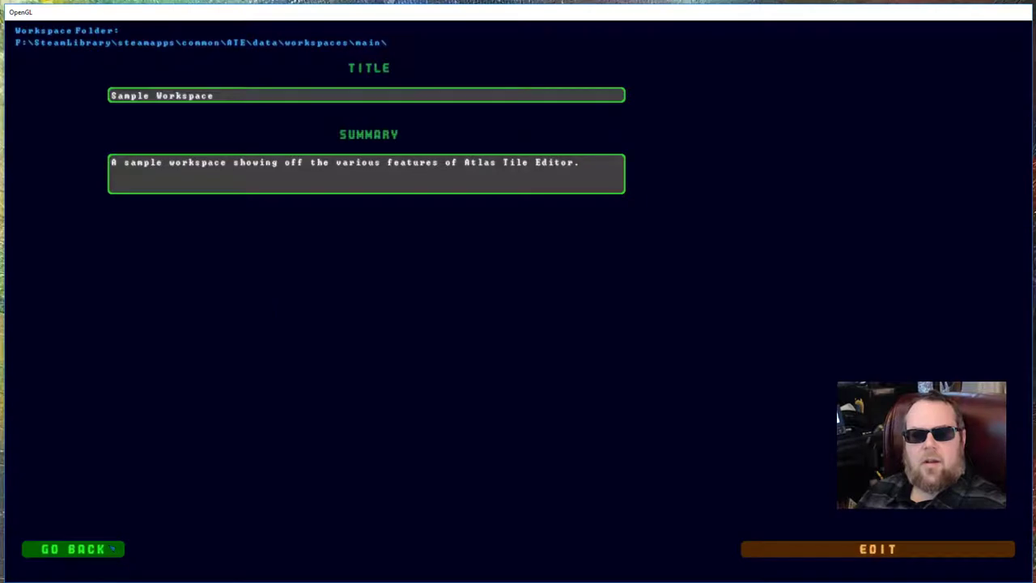
click(73, 549)
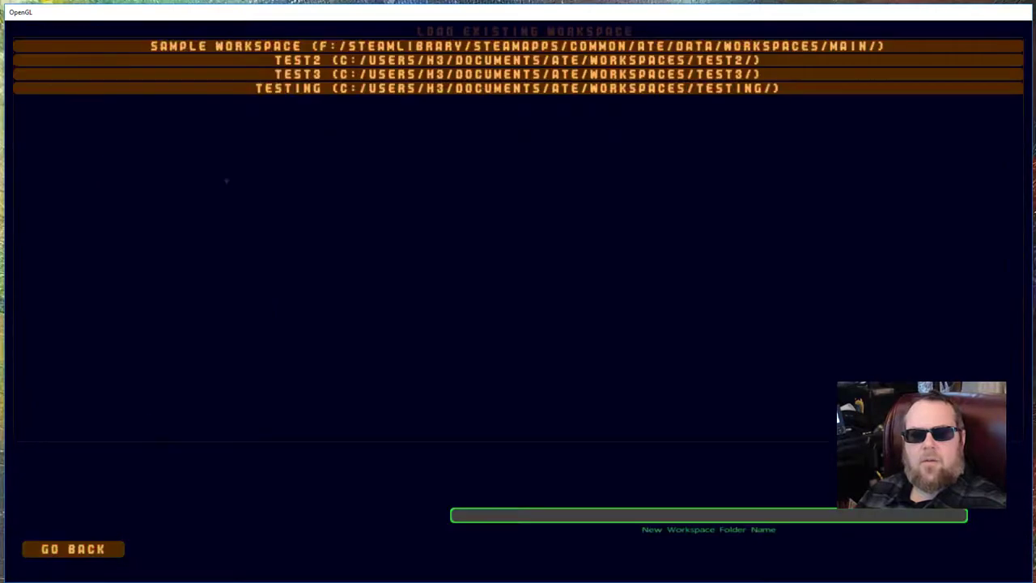
Load the testing workspace for editing and open its atlas library
click(244, 88)
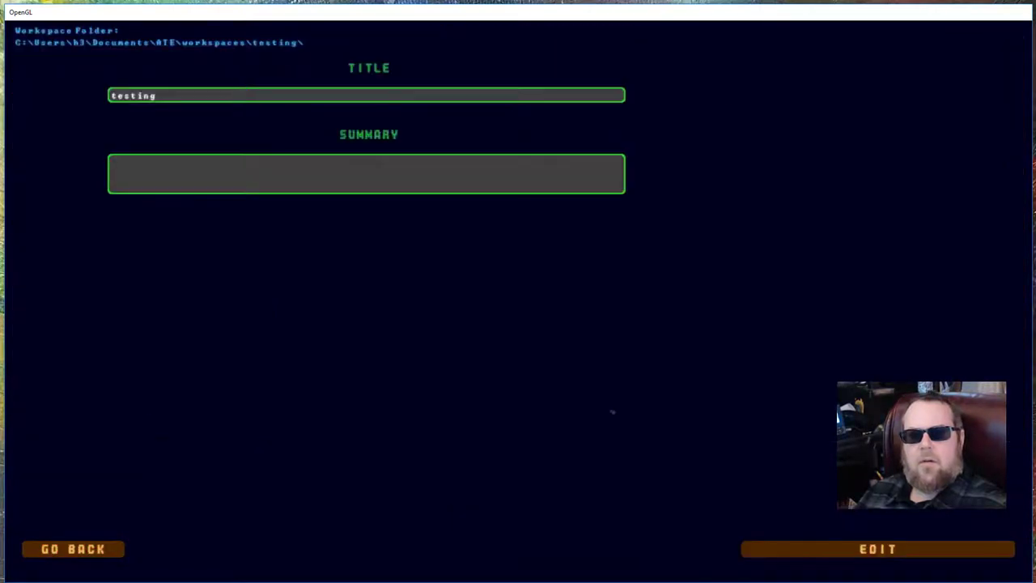
click(877, 548)
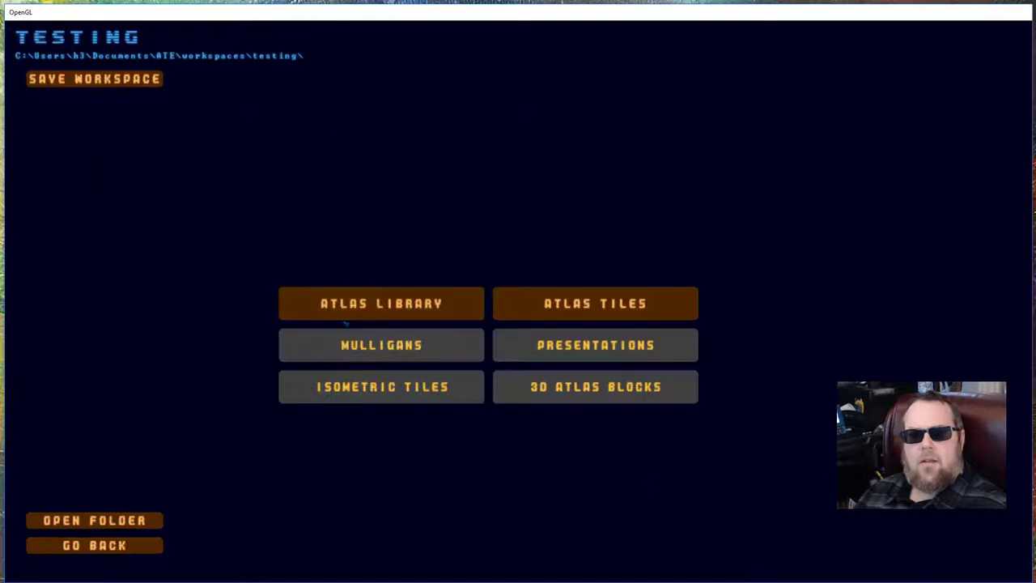
click(340, 302)
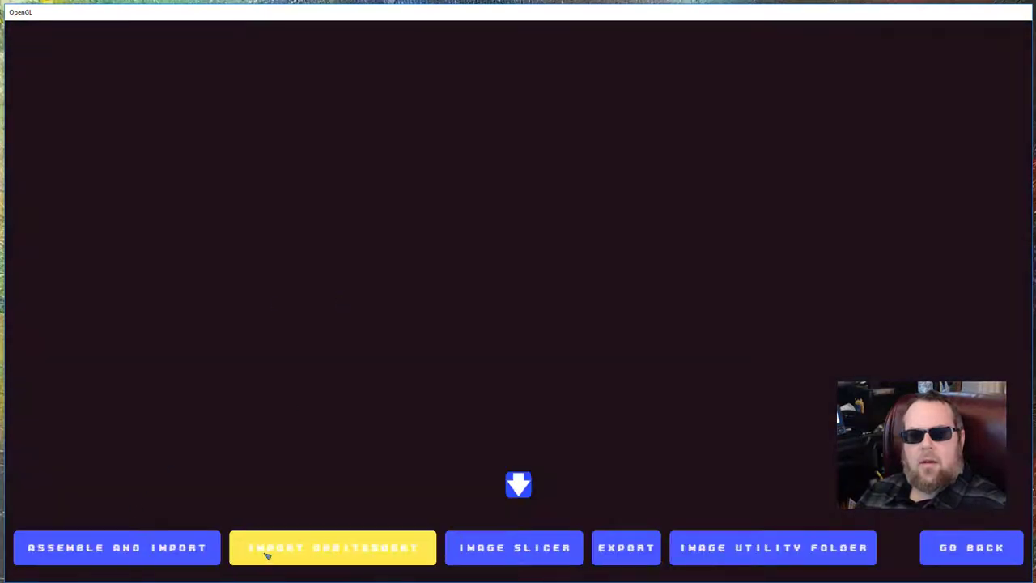
Start a spritesheet import with the abc image from the ATE folder as its source
click(267, 553)
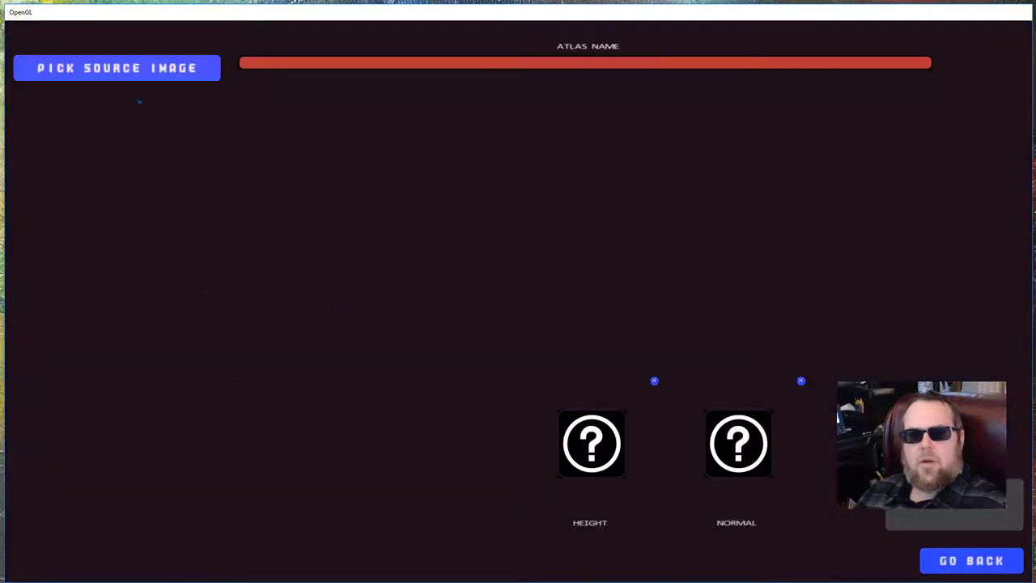
click(133, 70)
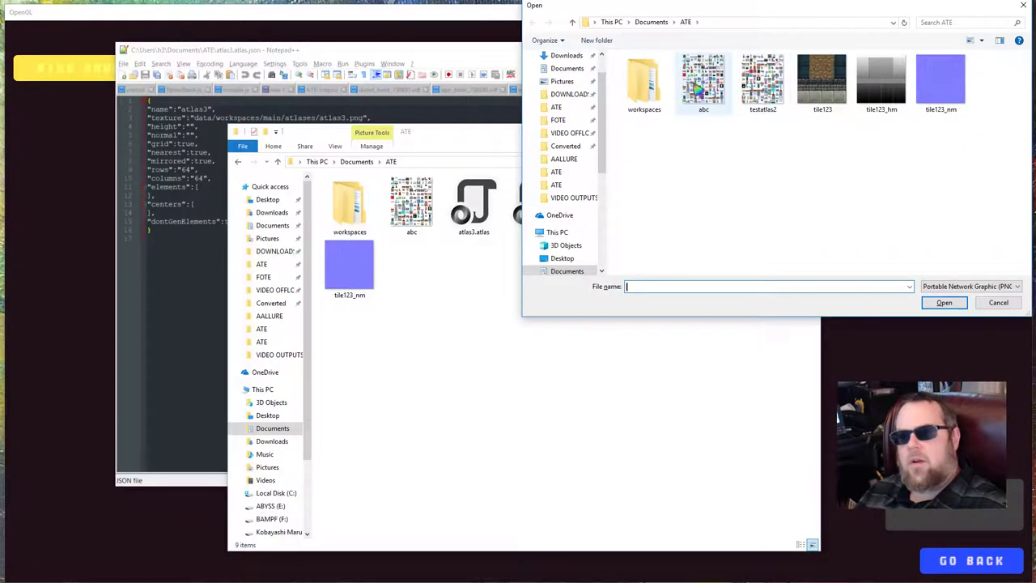
double_click(703, 81)
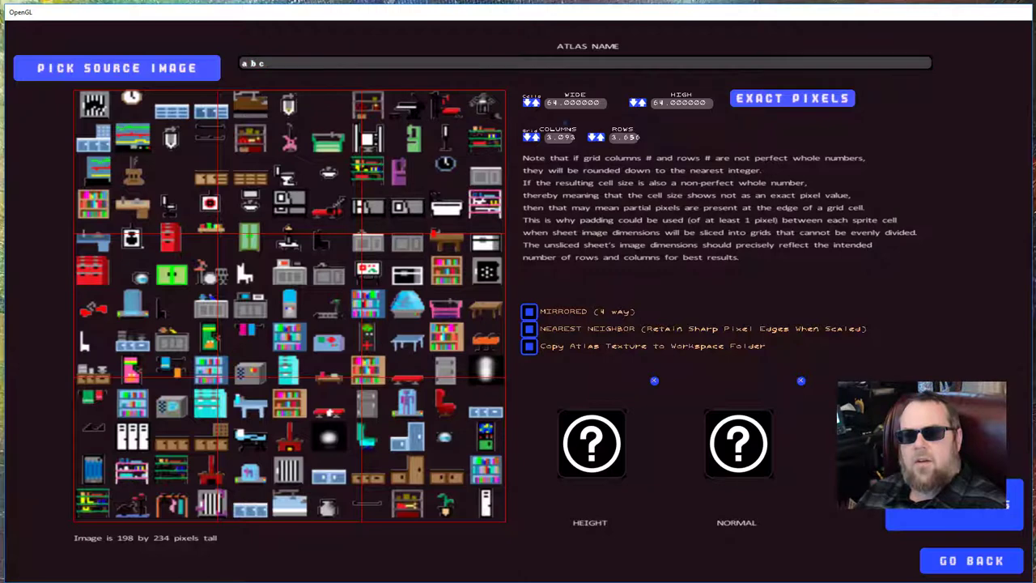
Set the grid of the abc spritesheet to 11 columns
click(532, 136)
click(532, 136)
click(533, 136)
click(533, 136)
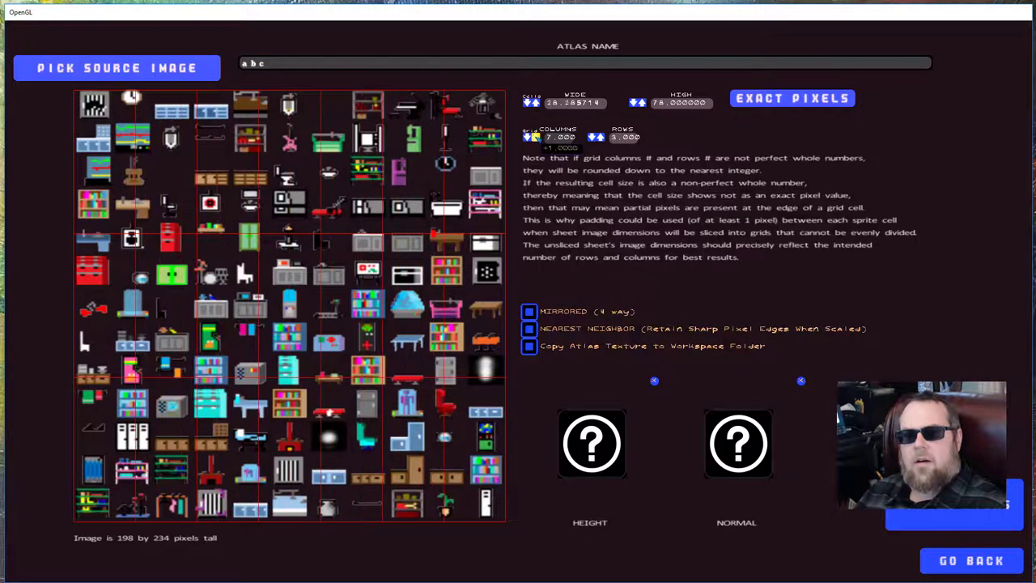
click(532, 136)
click(532, 136)
click(532, 136)
click(533, 135)
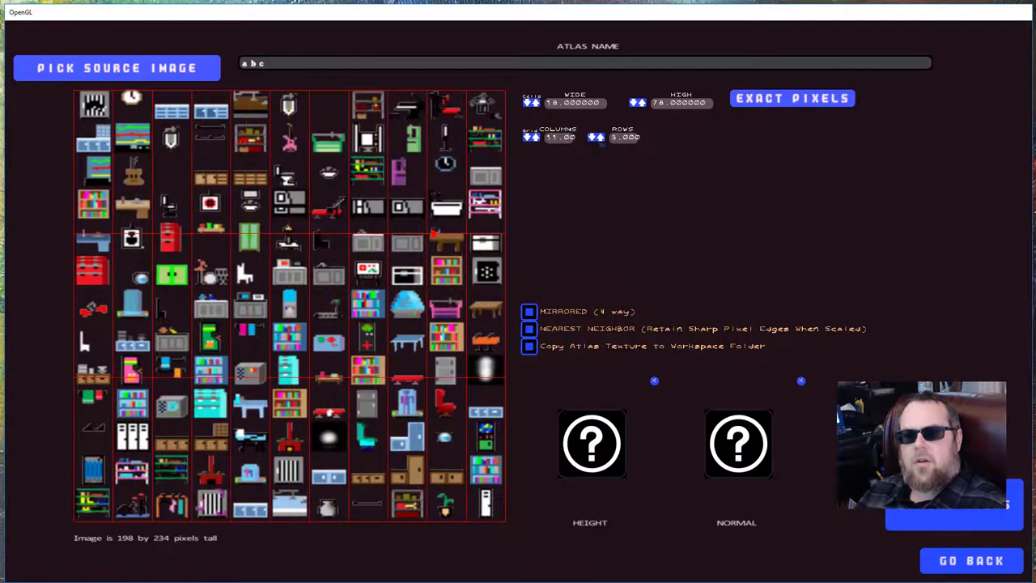
Set the spritesheet grid to 13 rows and import the sheet as the abc atlas
click(597, 137)
click(597, 137)
click(596, 137)
click(596, 136)
click(597, 136)
click(596, 137)
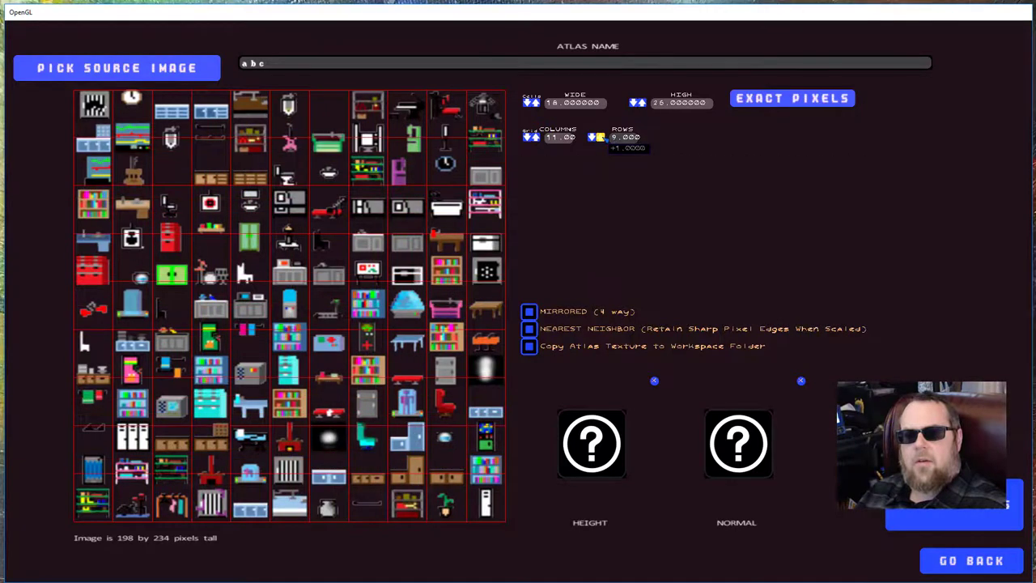
click(596, 136)
click(596, 137)
click(596, 137)
click(596, 137)
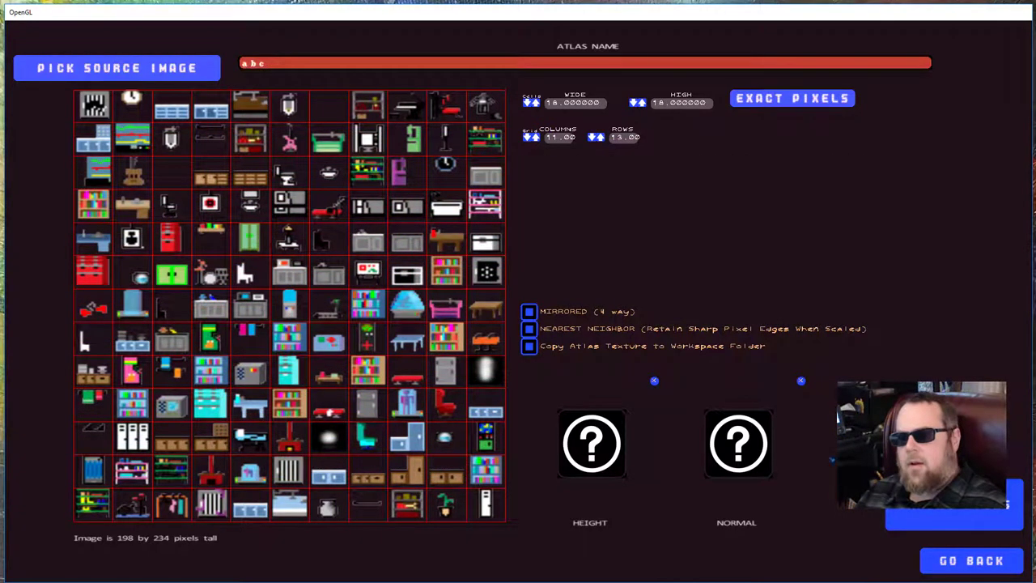
click(1007, 518)
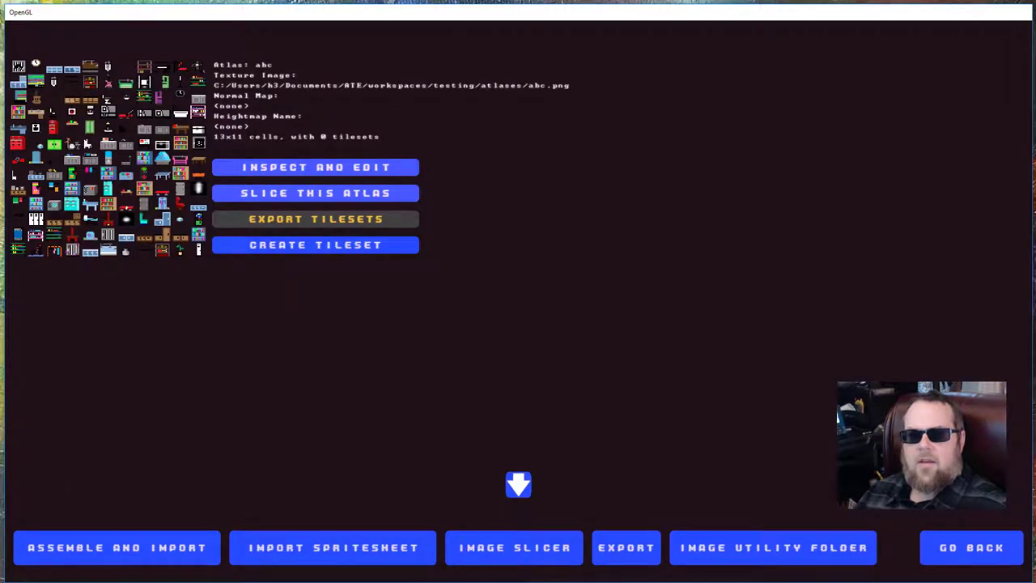
Inspect the abc atlas's cell grid, view the PNG tile export settings and return to the atlas library
click(313, 170)
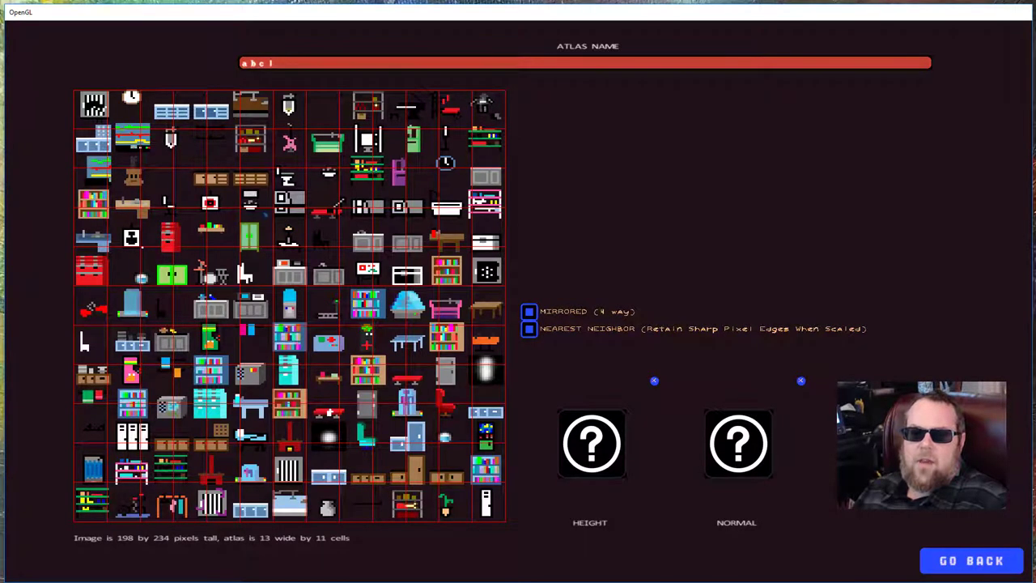
click(969, 560)
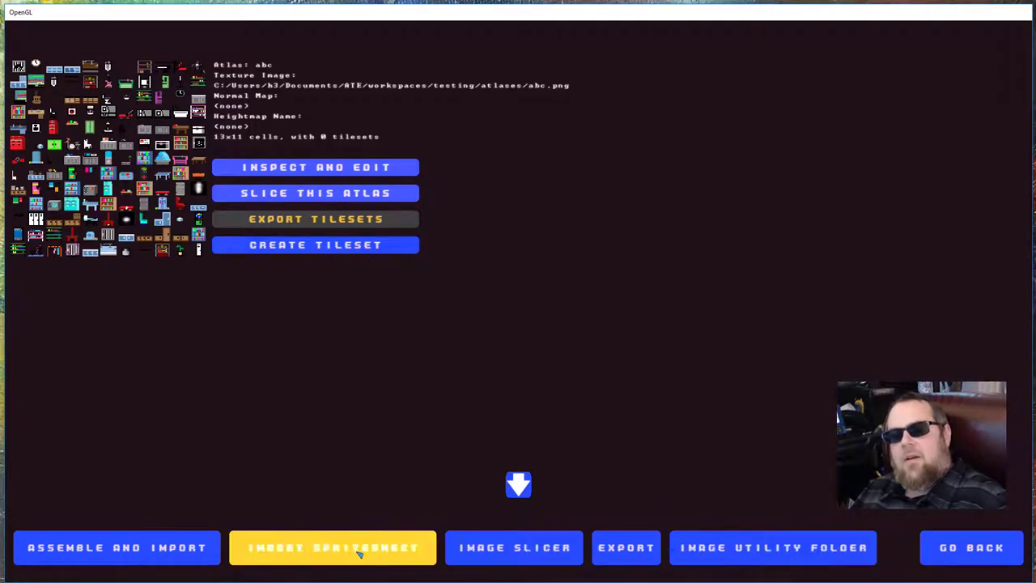
click(646, 555)
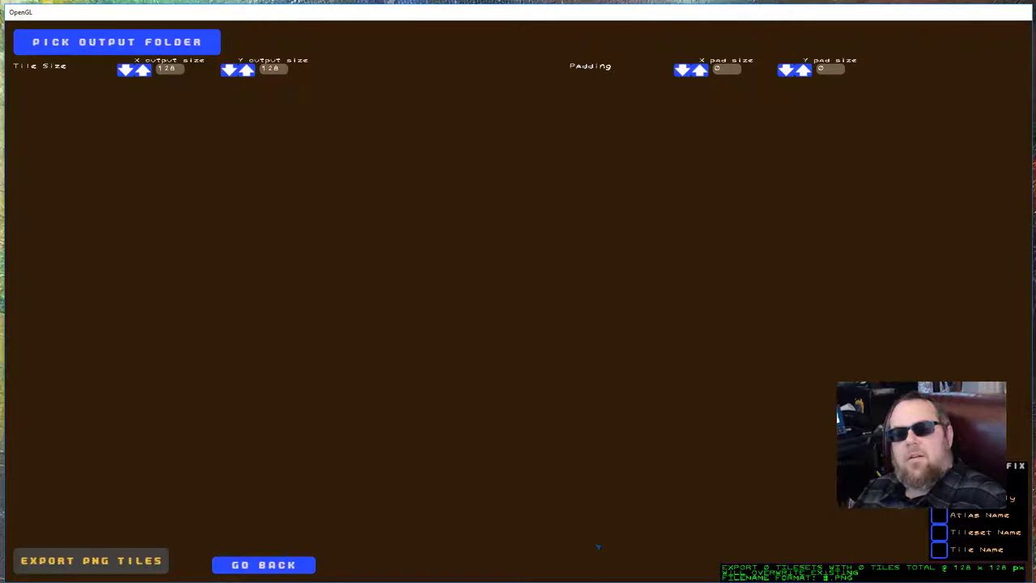
click(295, 570)
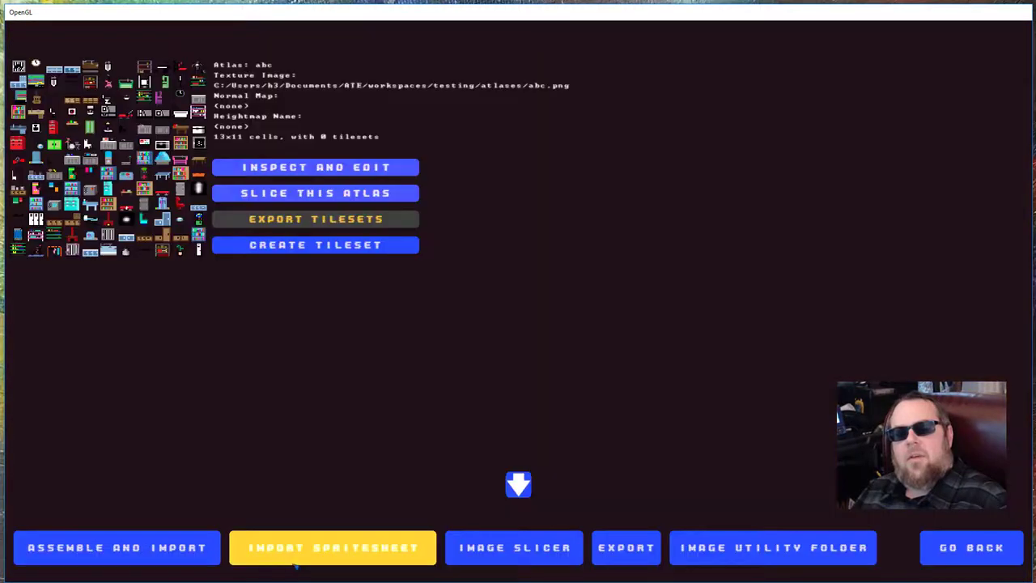
Open the PNG tile export again and browse for its output folder
click(652, 560)
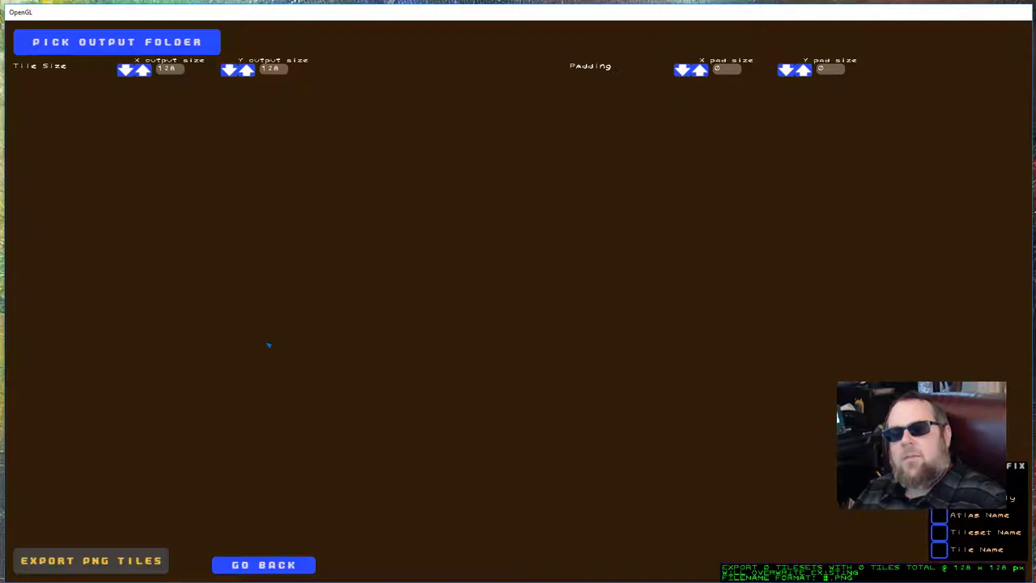
click(116, 42)
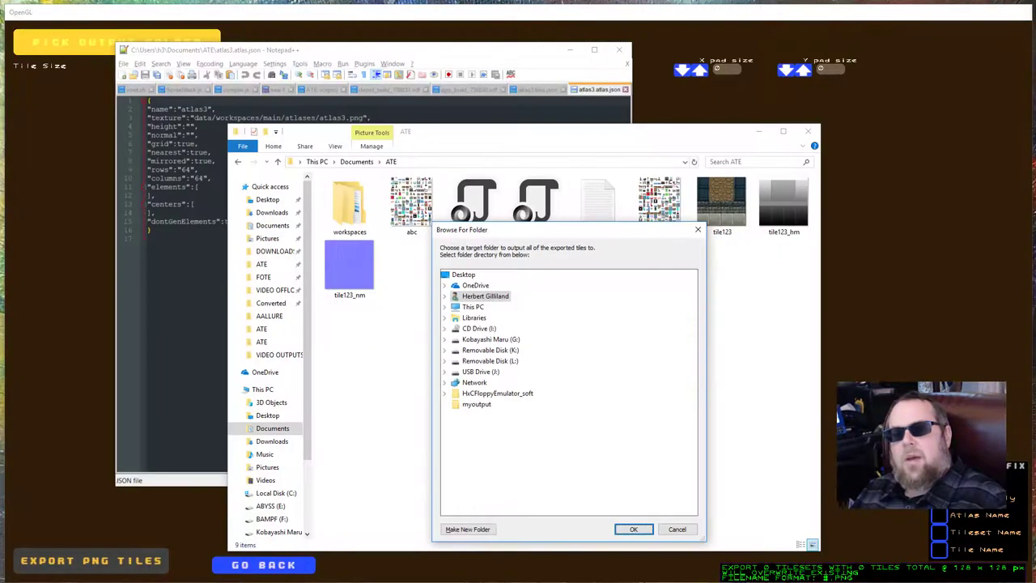
click(474, 530)
text(my)
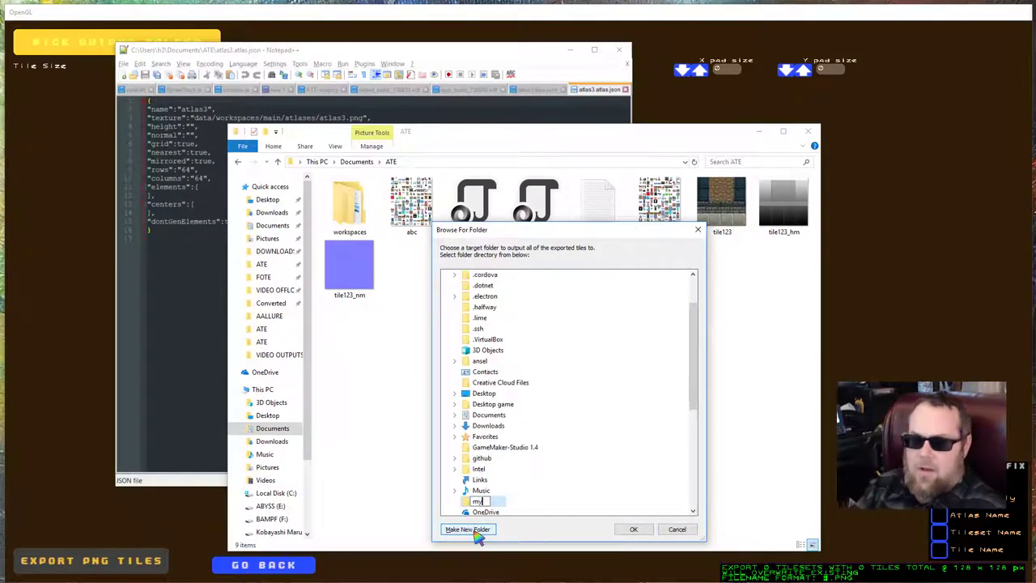
text(therough)
key(Escape)
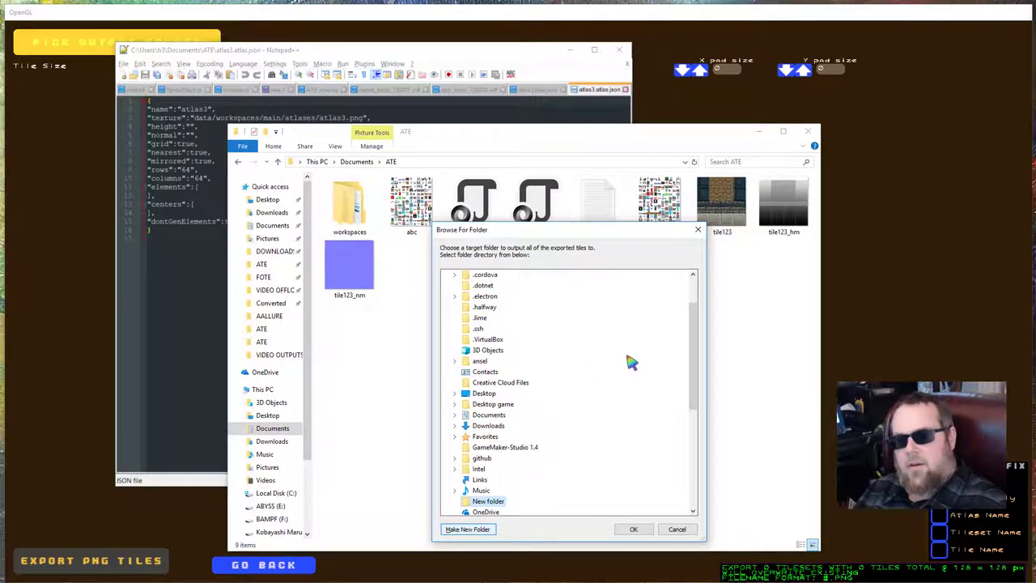
Create a folder named myotheroutput on the Desktop and choose it as the output folder of the PNG tile export
click(691, 290)
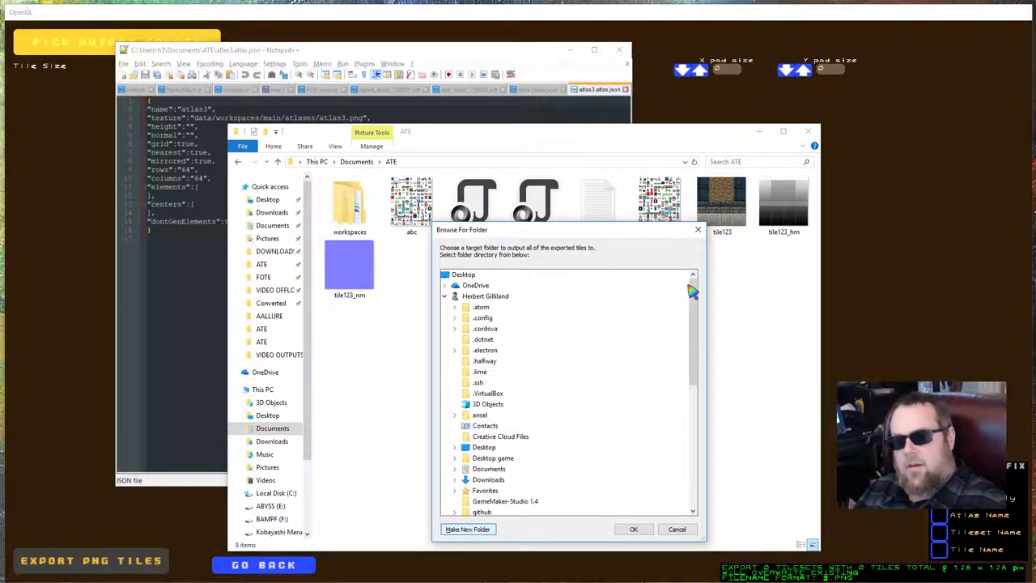
click(444, 296)
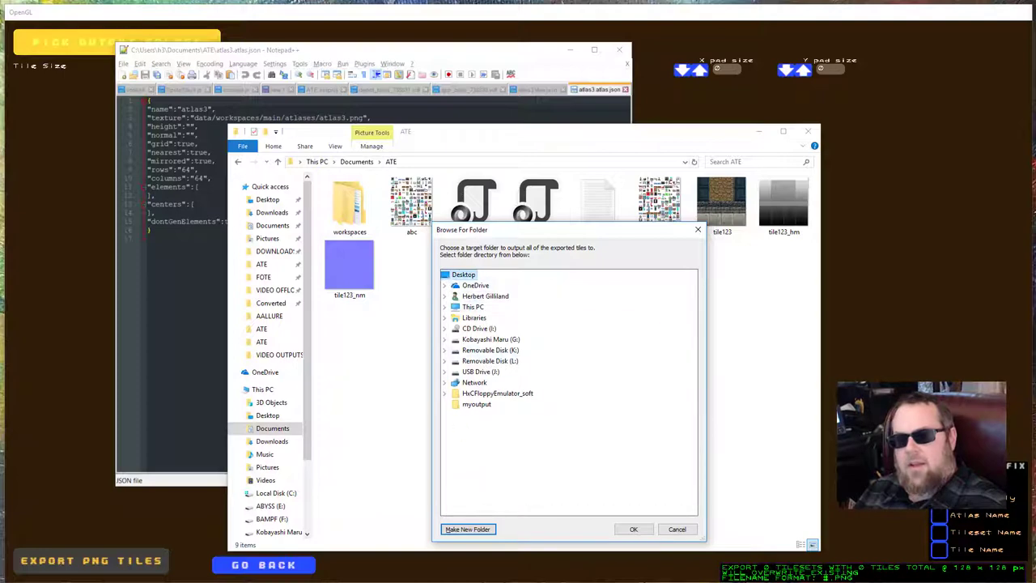
click(476, 530)
text(myotherout)
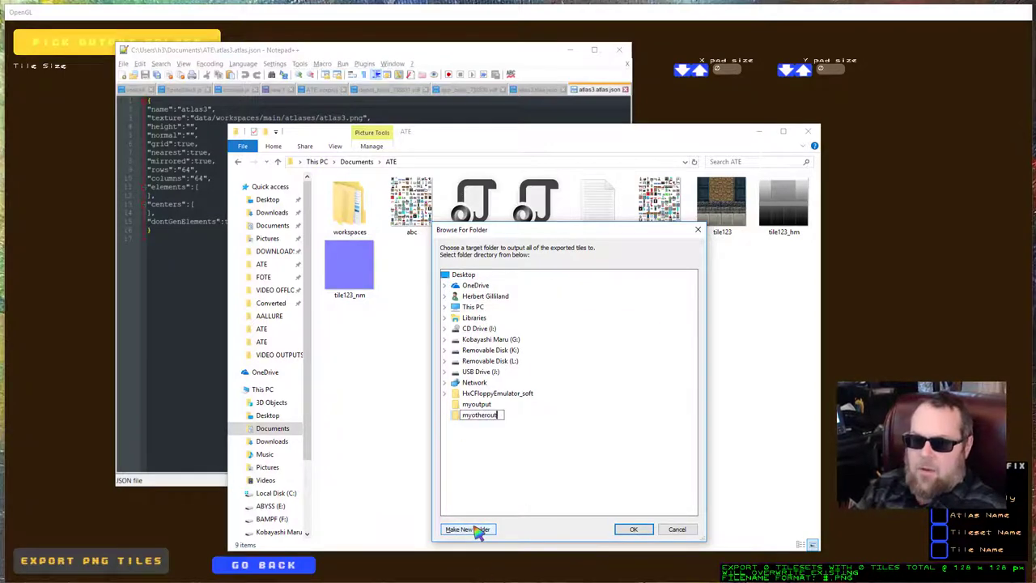
key(Escape)
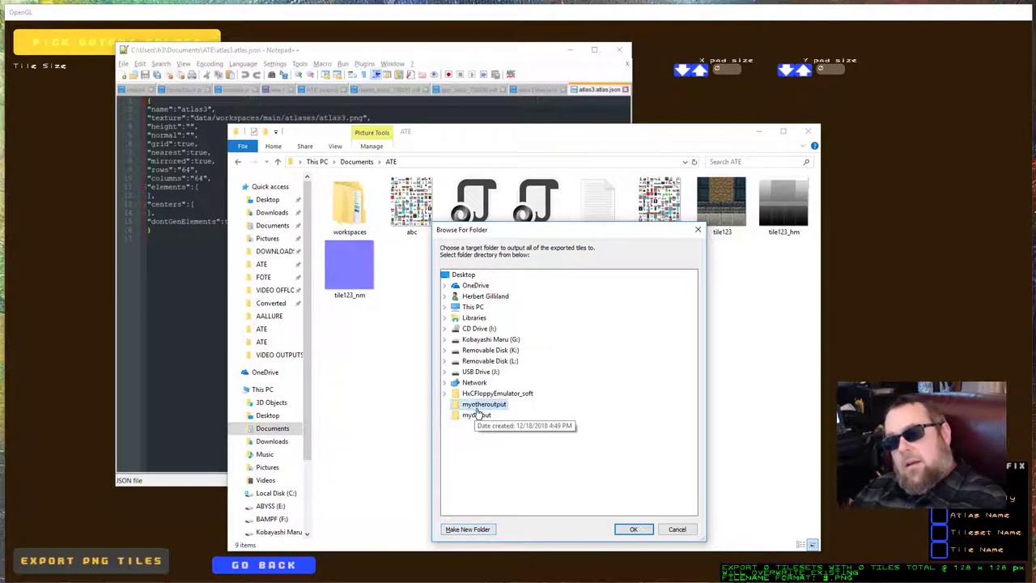
click(631, 529)
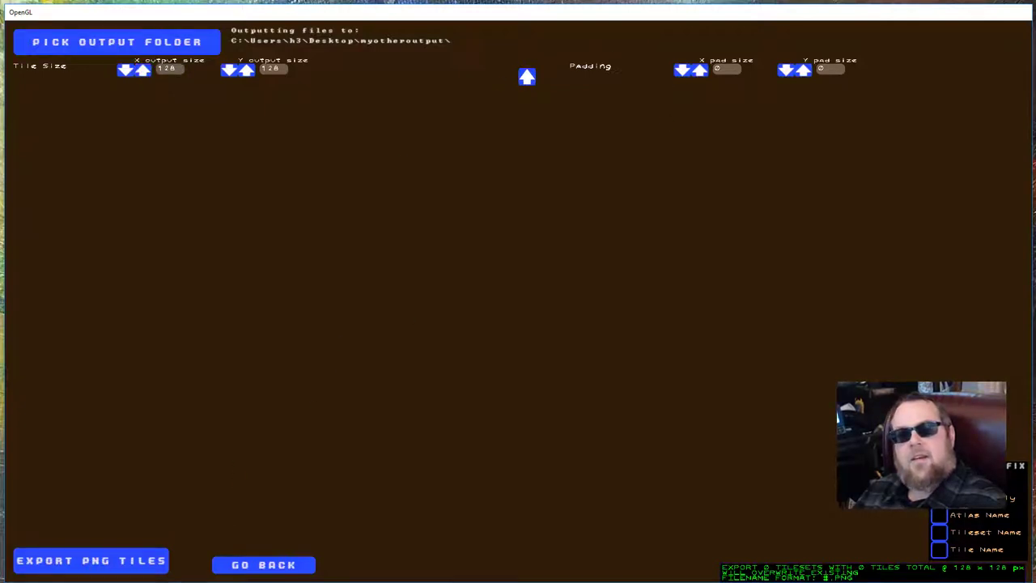
Leave the PNG tile export and create a tileset from the abc atlas
click(251, 566)
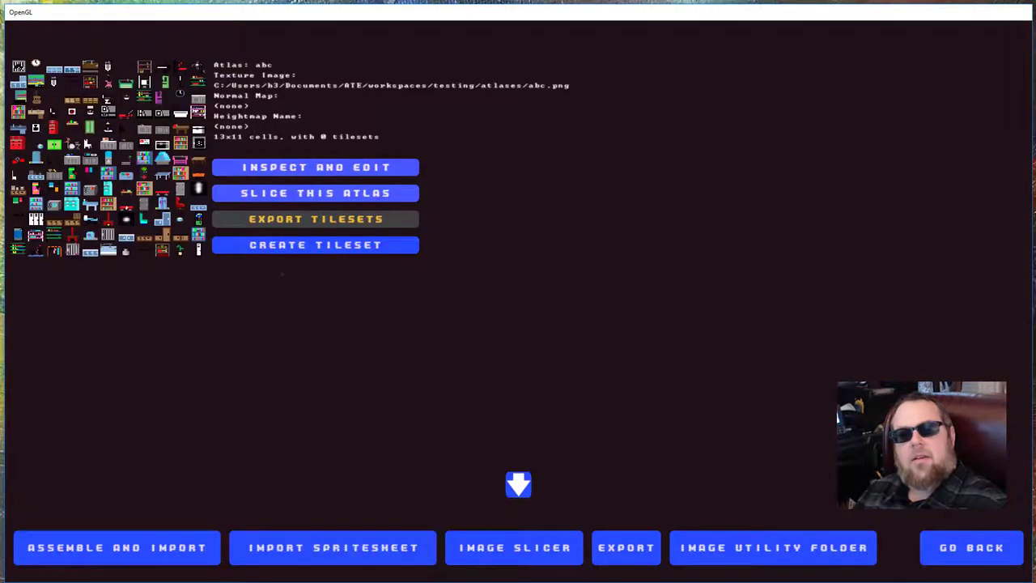
click(281, 248)
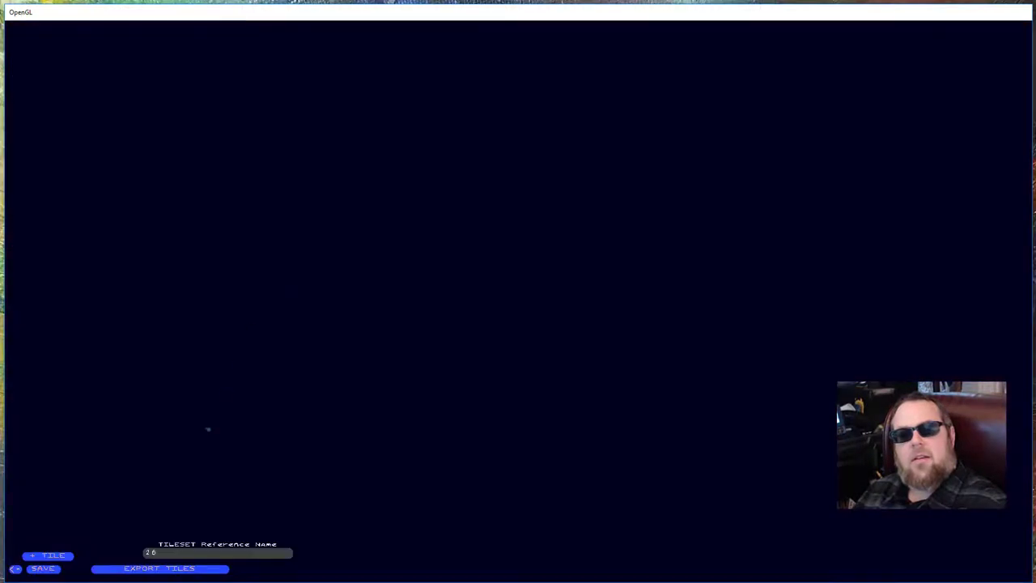
Add a tile to tileset 26 and, in its height map picker, create a second tileset from the abc atlas
click(48, 555)
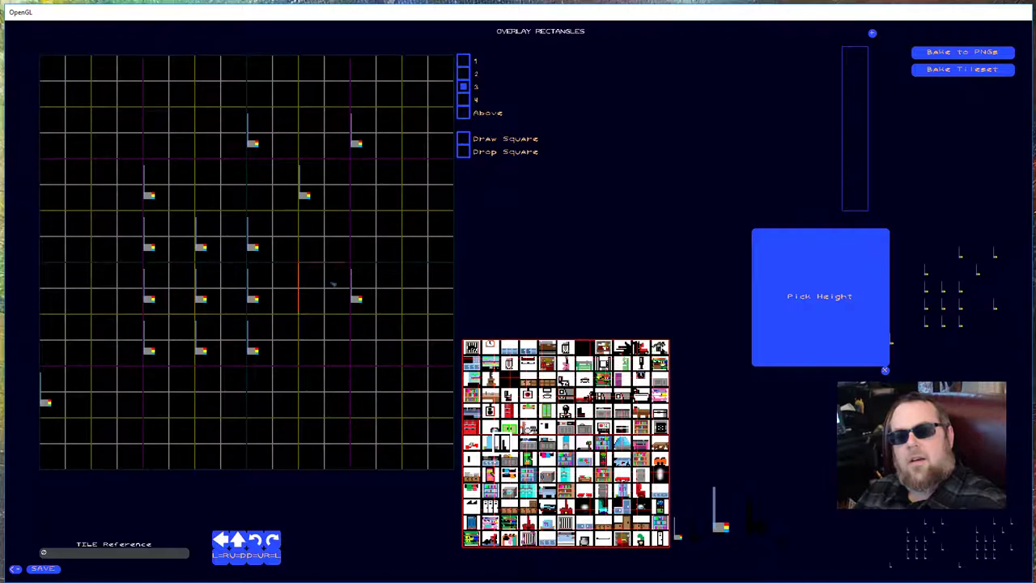
click(778, 261)
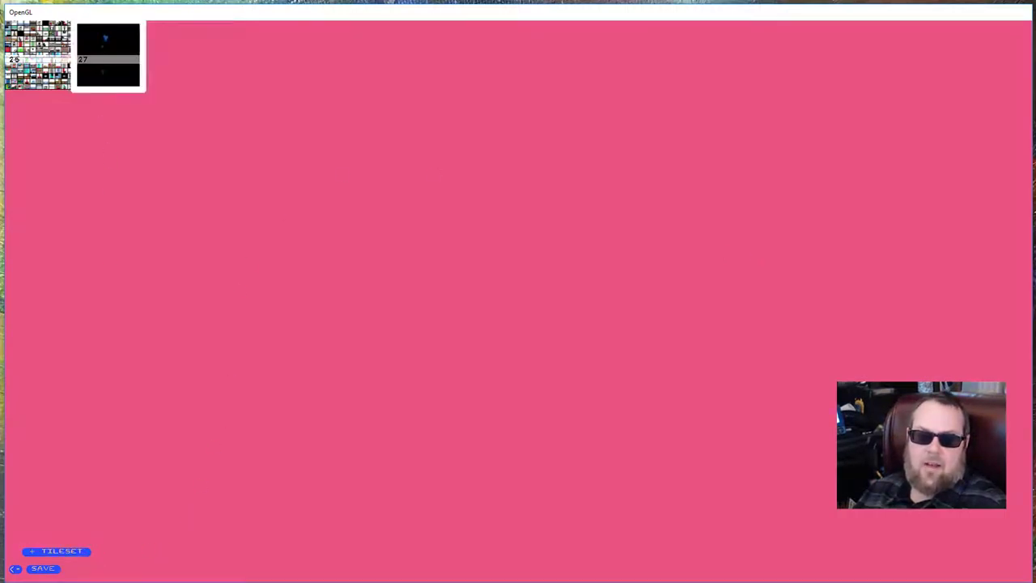
click(106, 38)
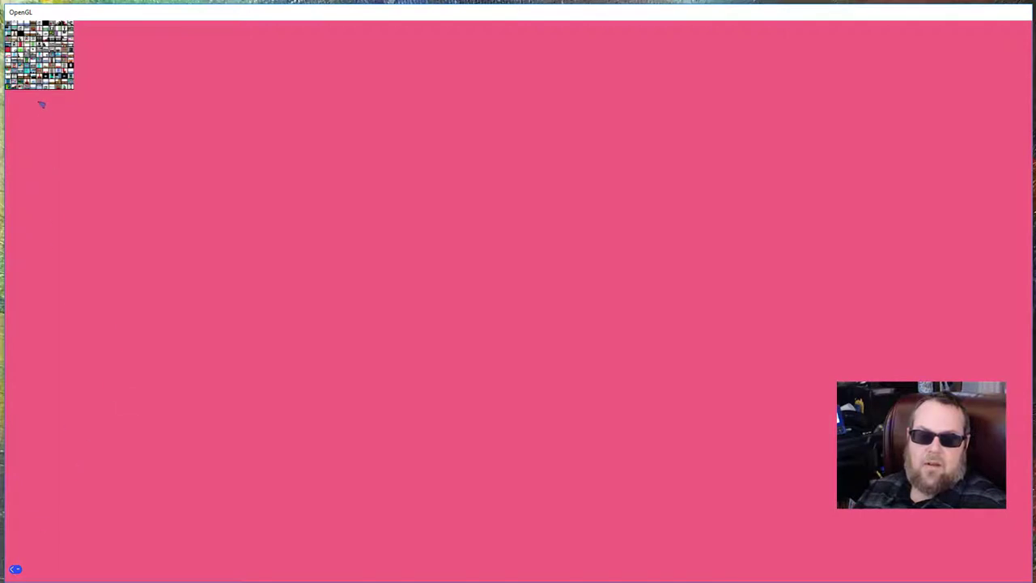
click(41, 48)
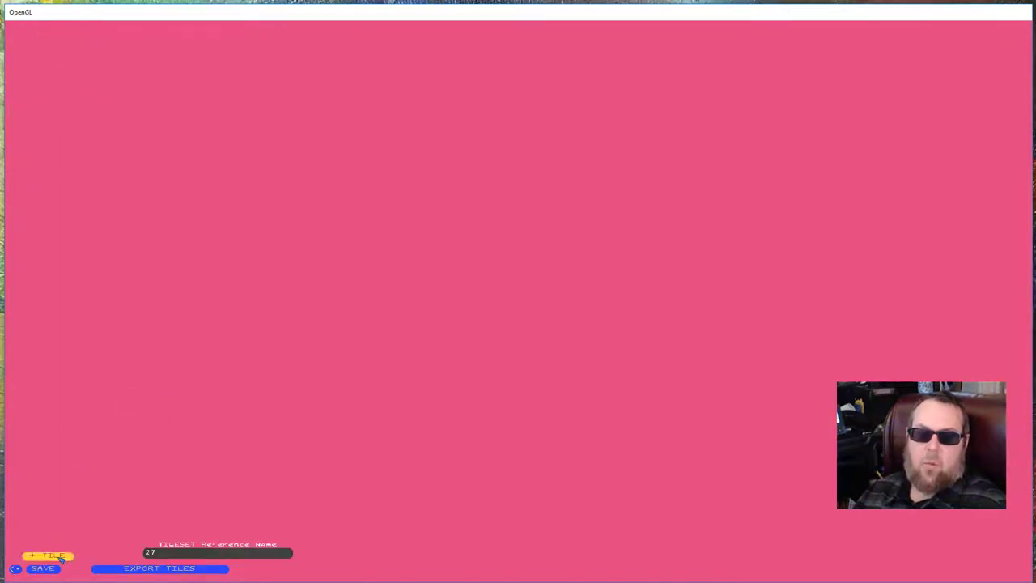
click(14, 568)
click(15, 568)
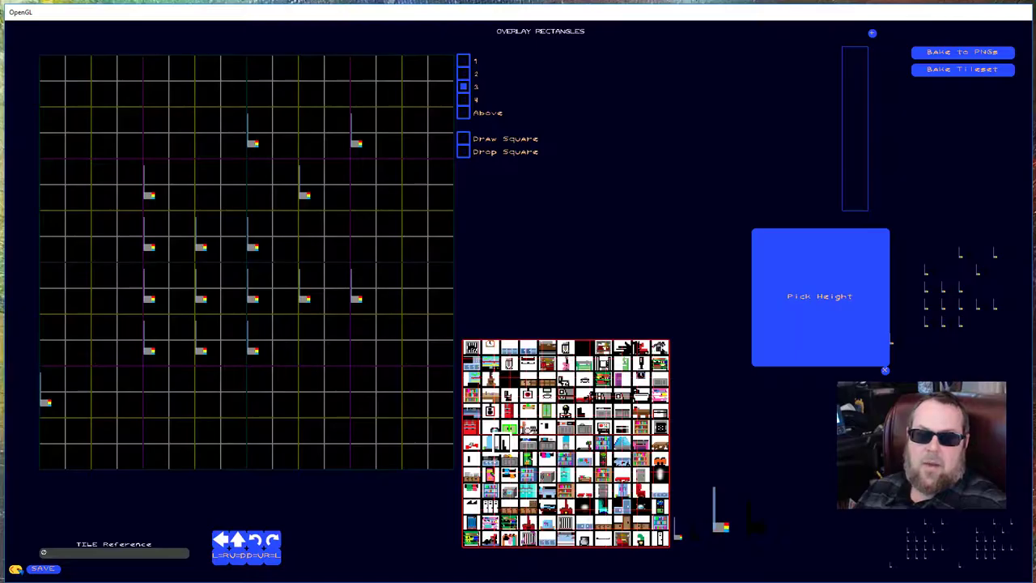
Reopen the height map picker, view the empty tileset 27 and return to the tile being edited
click(784, 265)
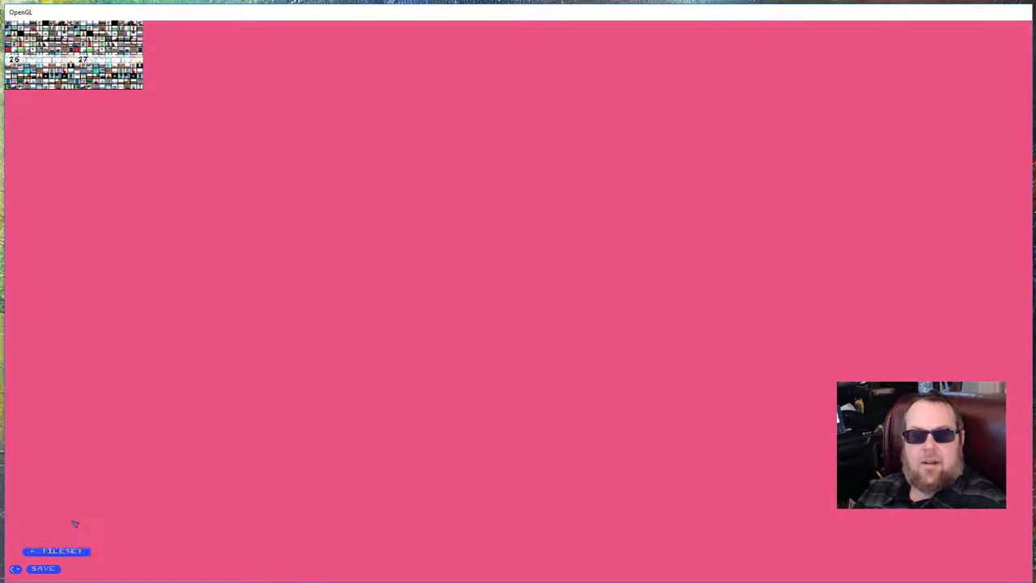
click(57, 550)
click(111, 72)
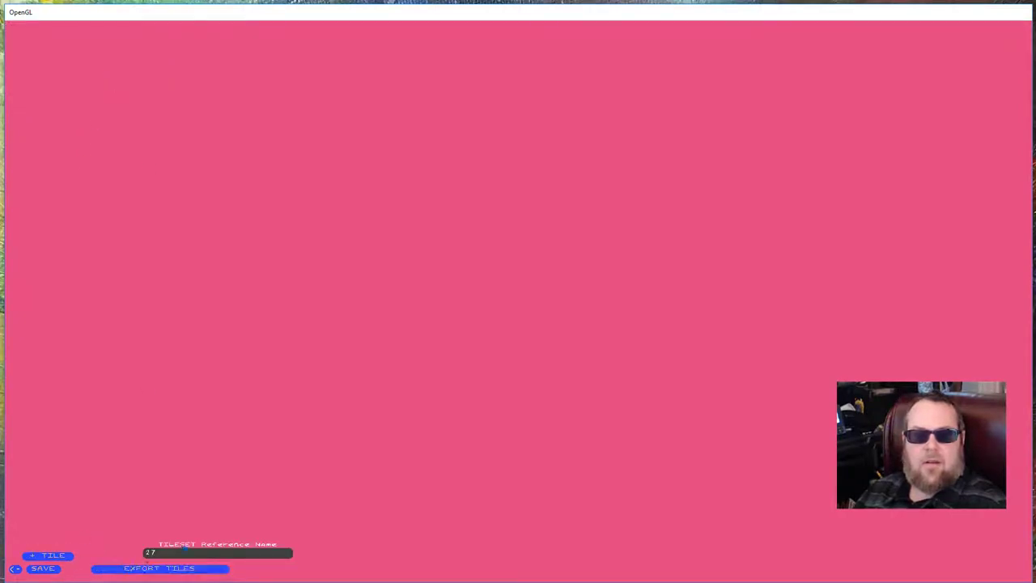
click(16, 568)
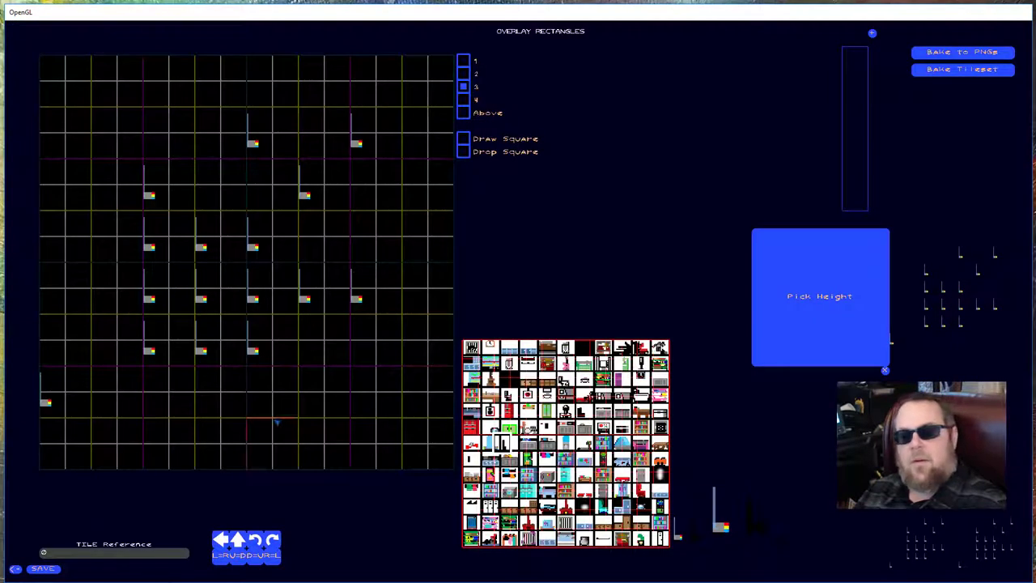
Paint the grey keypad cell from the abc atlas across a four-by-two block and several separate cells of the tile grid
click(661, 427)
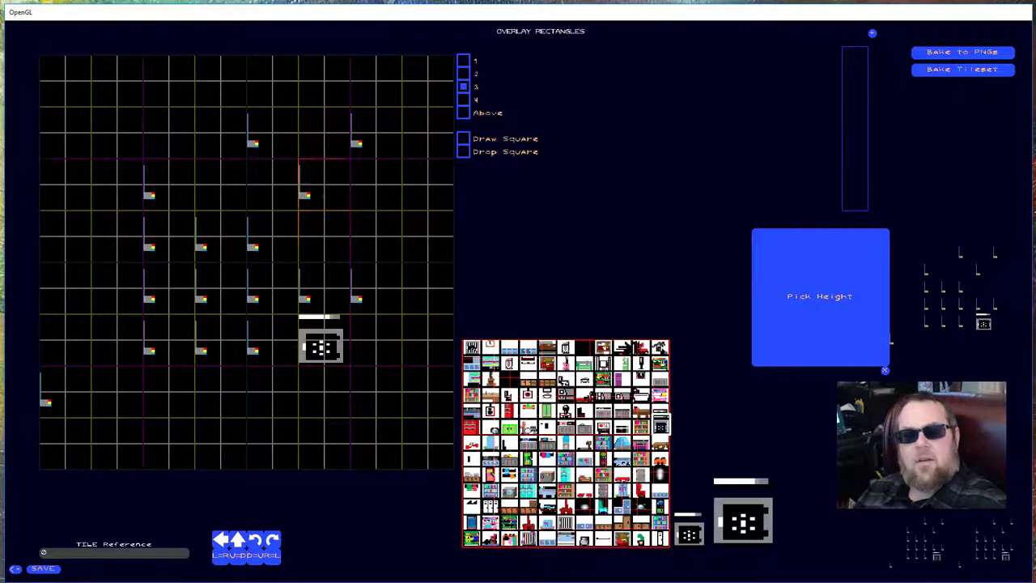
mouse_move(159, 123)
mouse_down()
mouse_move(217, 191)
mouse_move(217, 139)
mouse_move(269, 191)
mouse_move(323, 145)
mouse_up()
click(372, 241)
click(269, 239)
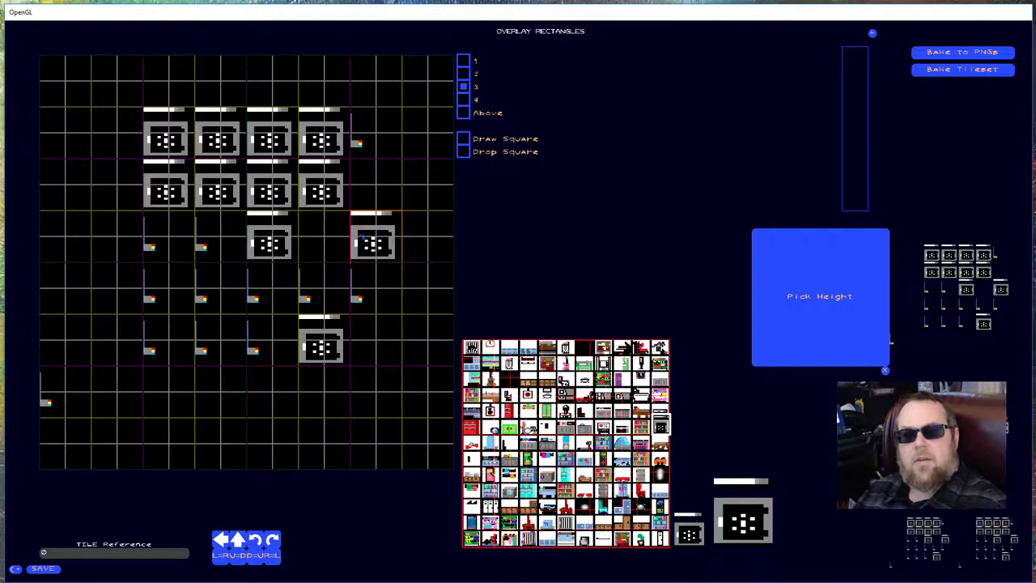
click(372, 189)
click(372, 348)
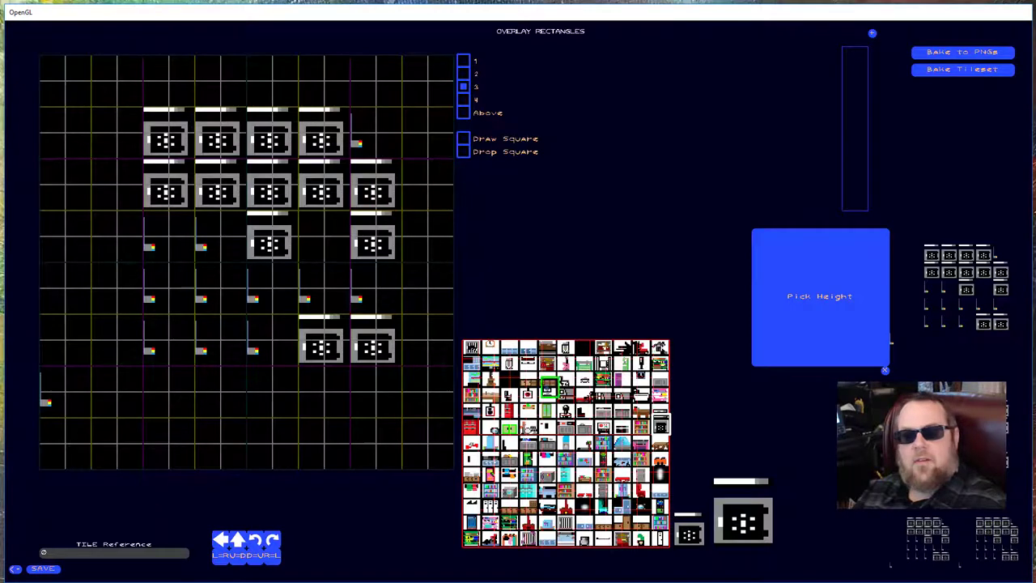
Assign the existing tile of tileset 26 as the height map of the tile being edited
click(887, 341)
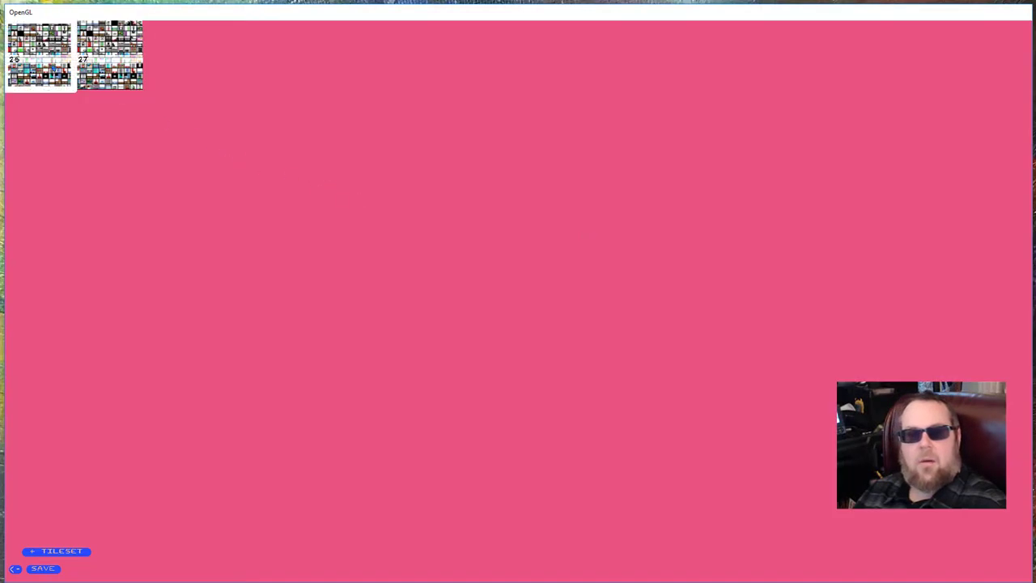
click(58, 89)
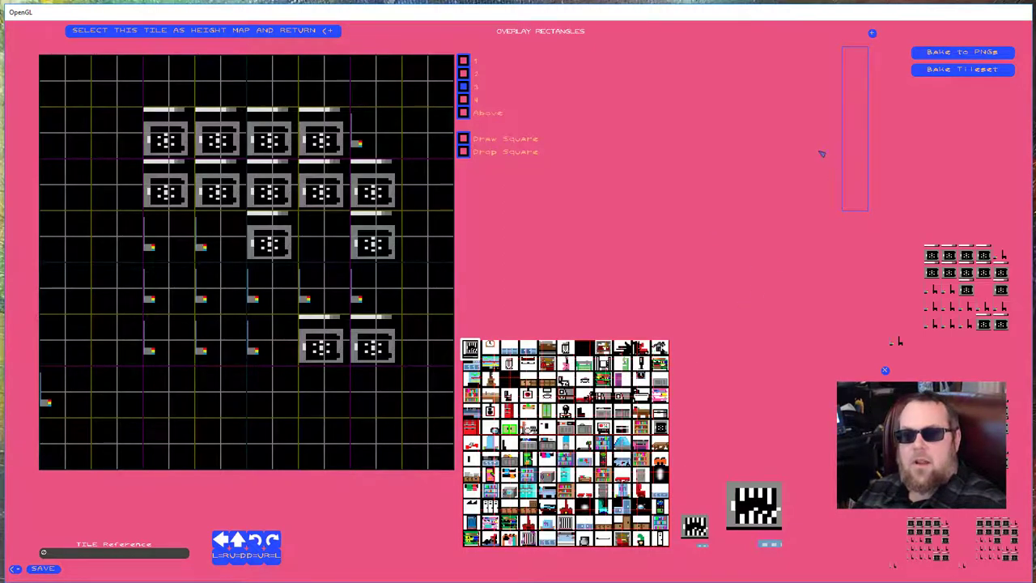
click(936, 56)
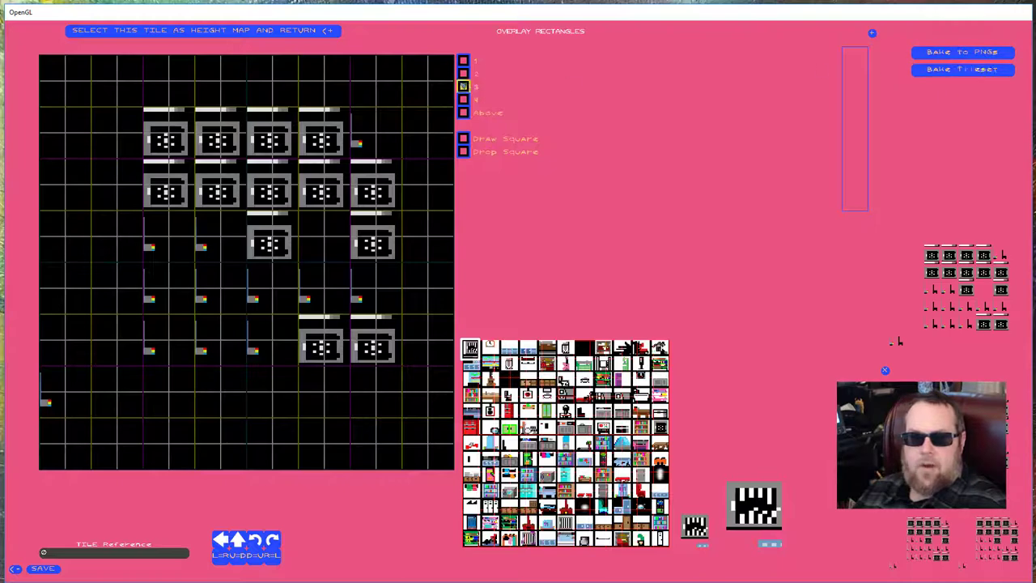
click(298, 30)
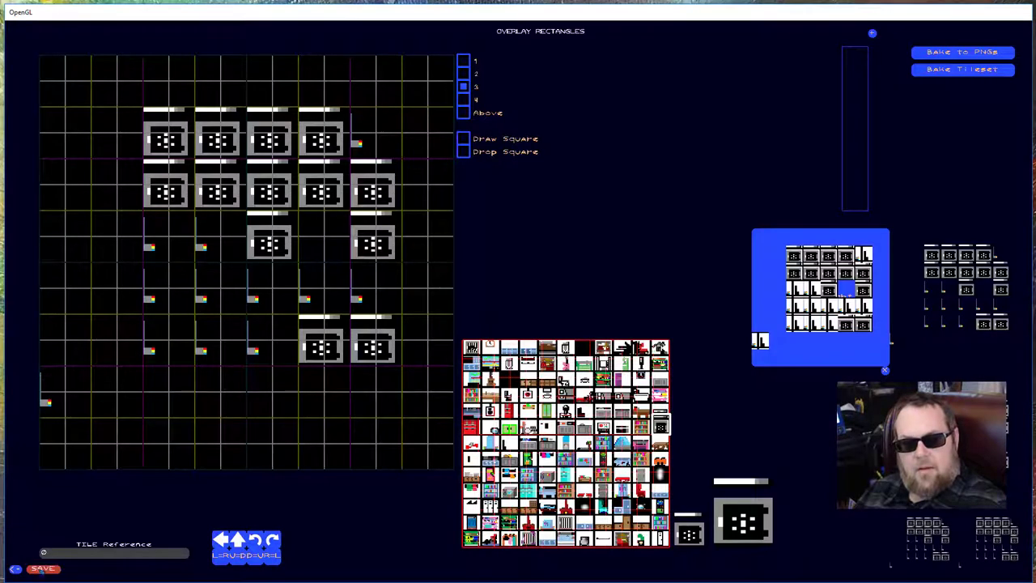
Leave the tile and open the abc atlas's PNG tile export from the atlas library
click(14, 568)
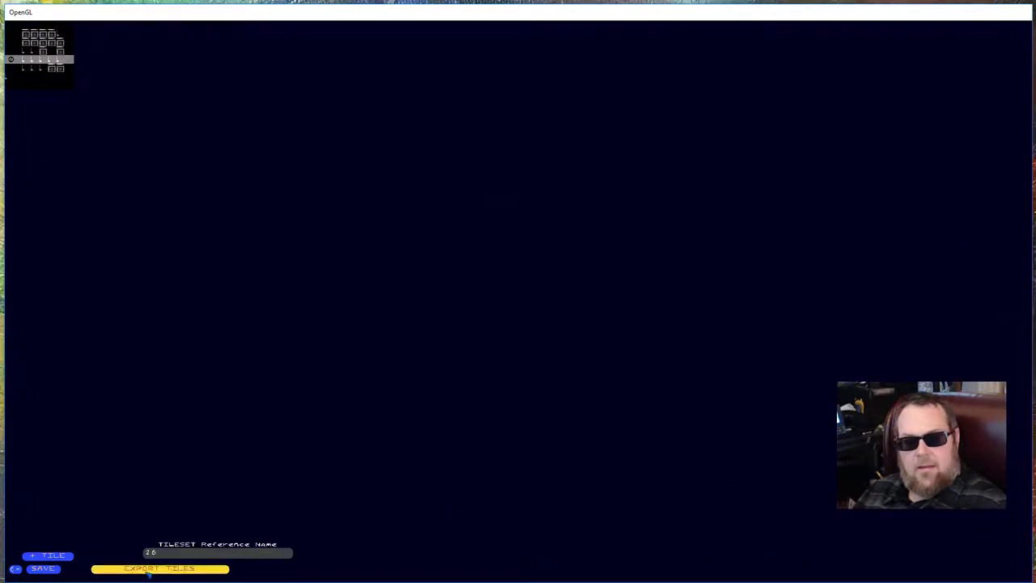
click(15, 569)
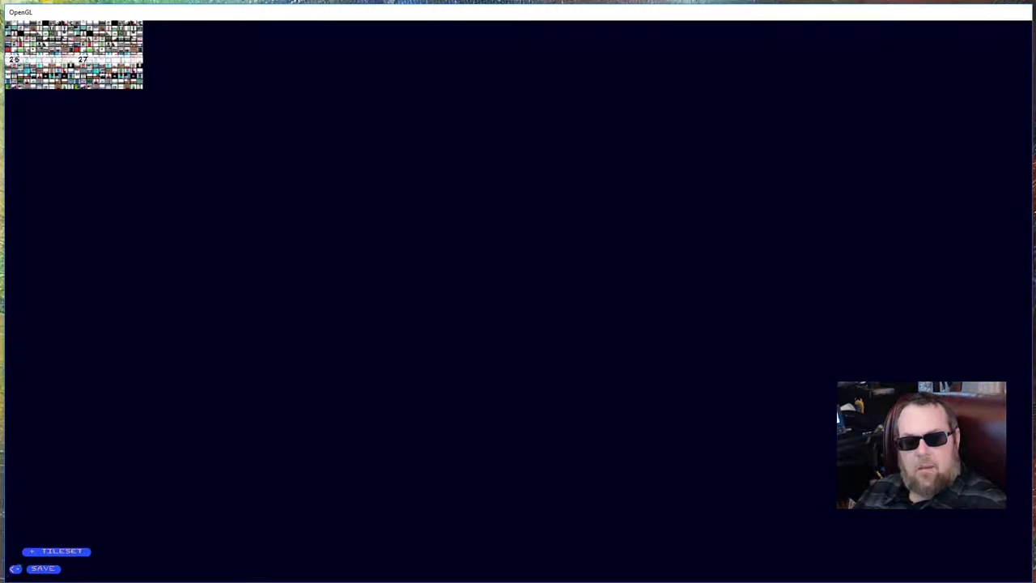
click(16, 570)
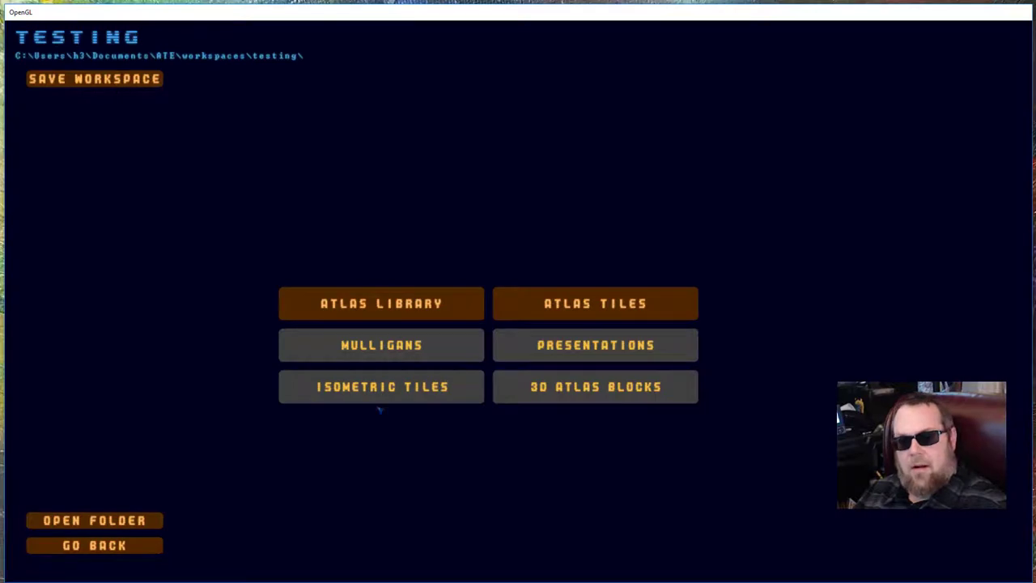
click(393, 305)
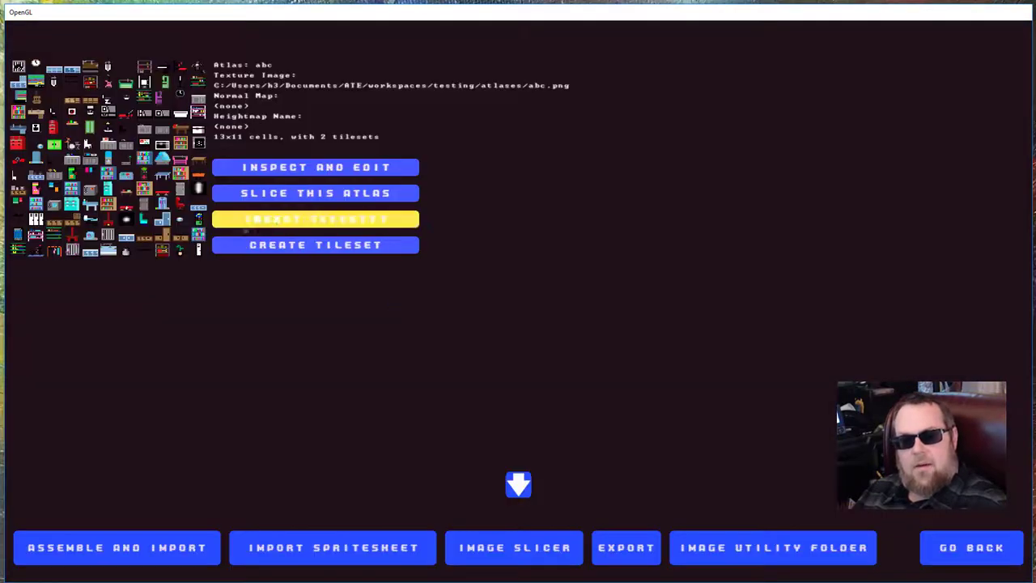
click(272, 219)
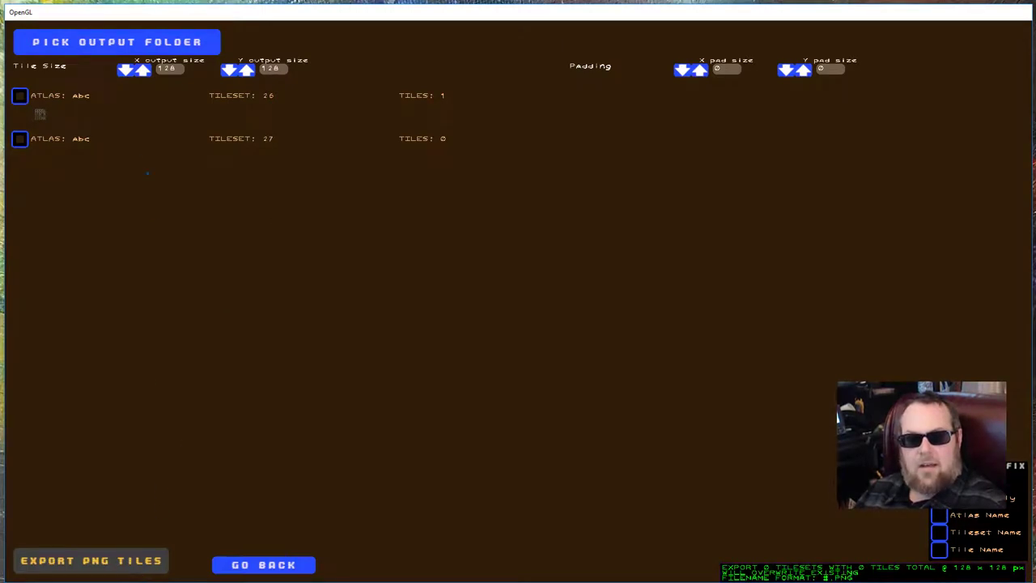
Export tileset 26 as PNG tiles into the myotheroutput folder on the Desktop
click(88, 43)
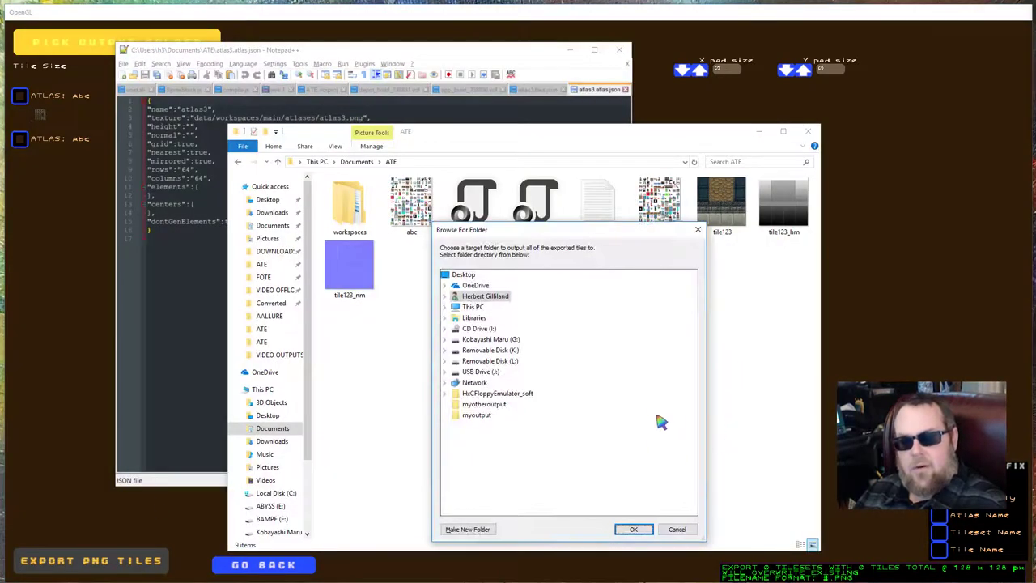
click(478, 414)
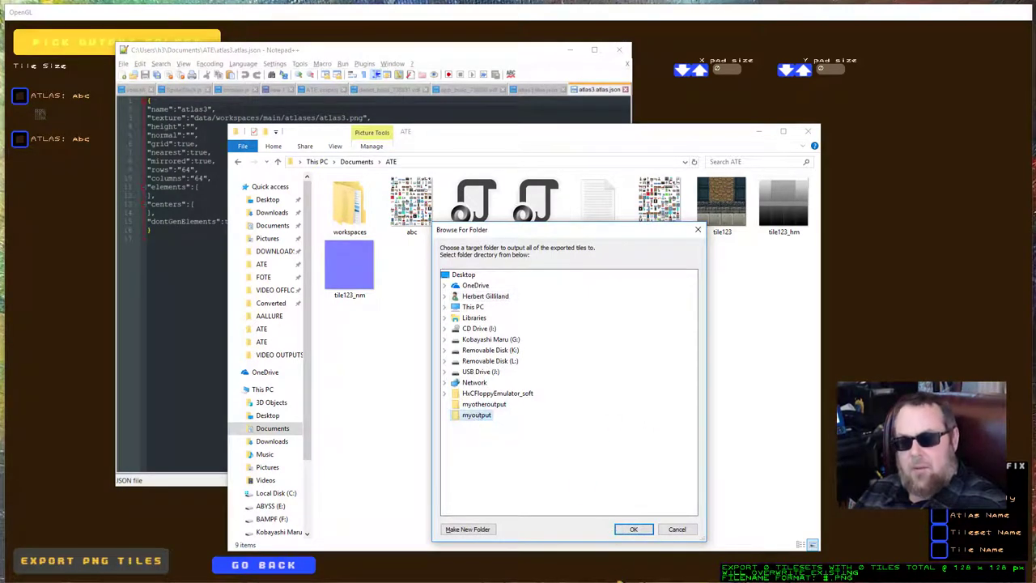
click(484, 404)
click(631, 529)
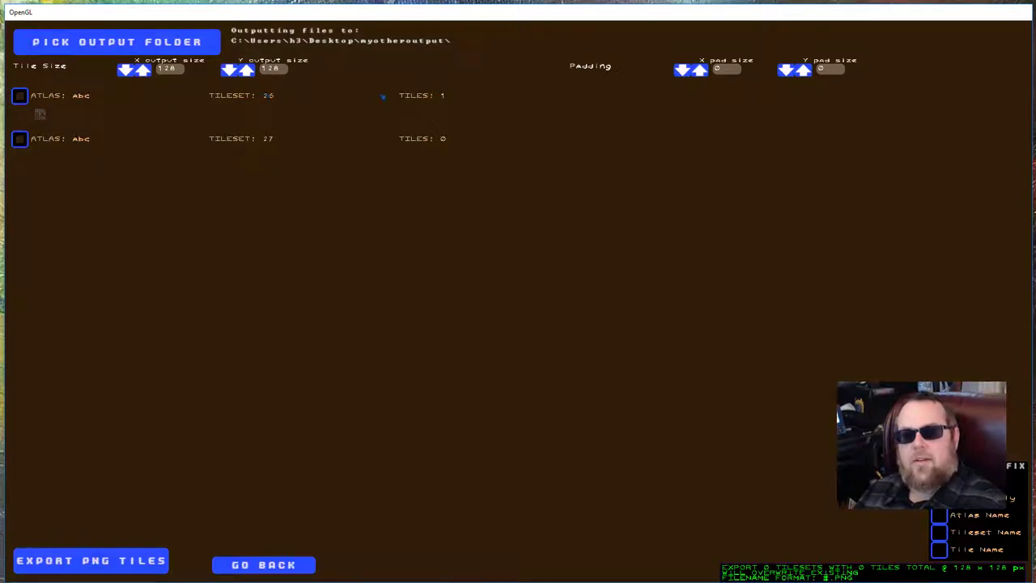
click(19, 96)
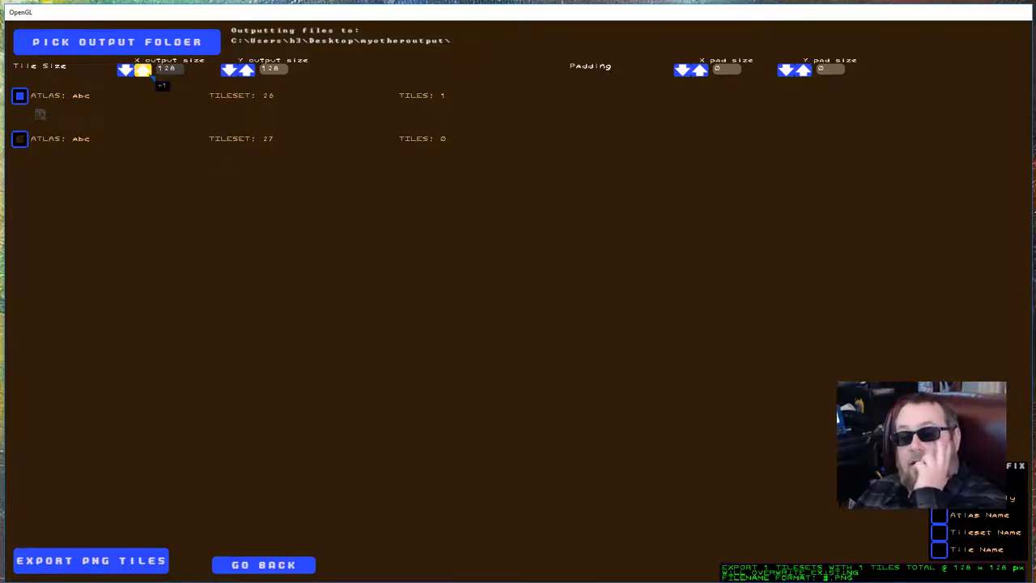
click(81, 561)
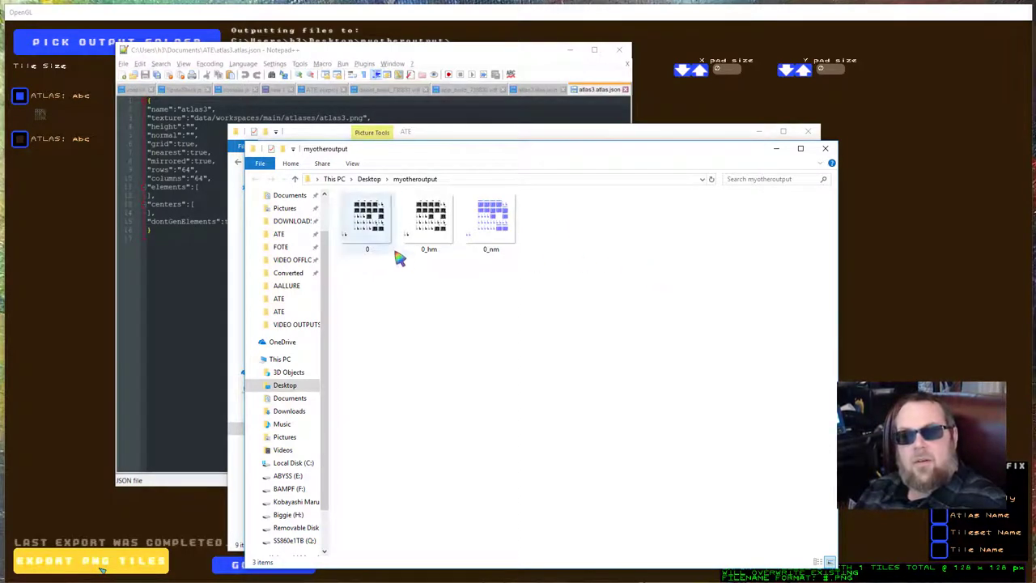
View the exported 0_nm image, move its folder window aside and return to the atlas library
click(491, 222)
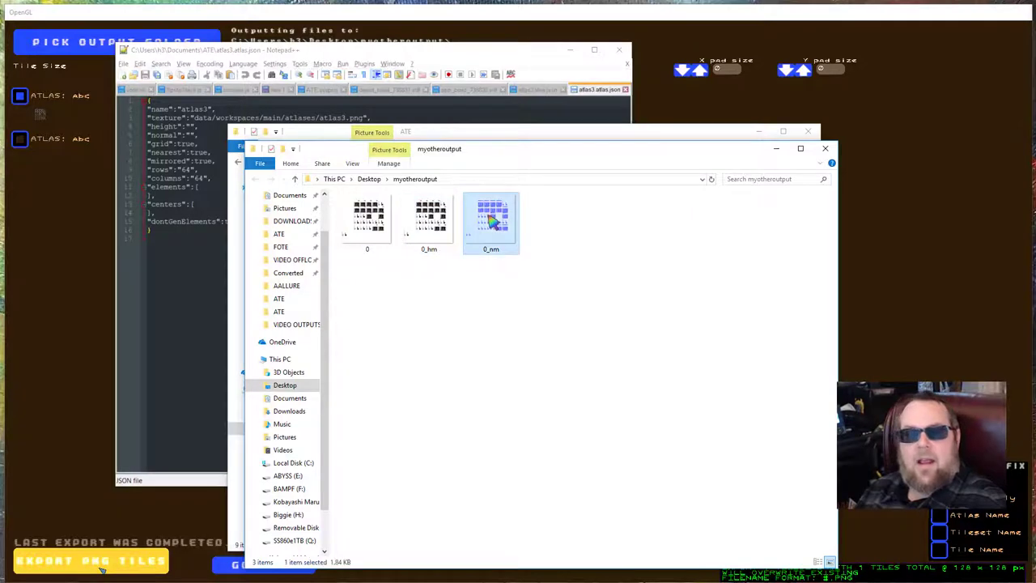
double_click(491, 221)
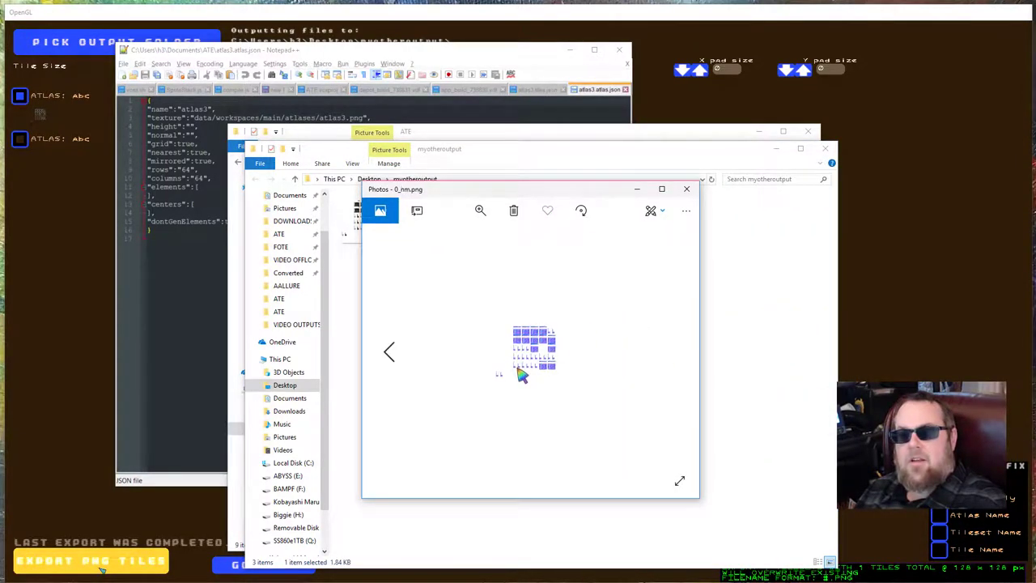
click(687, 188)
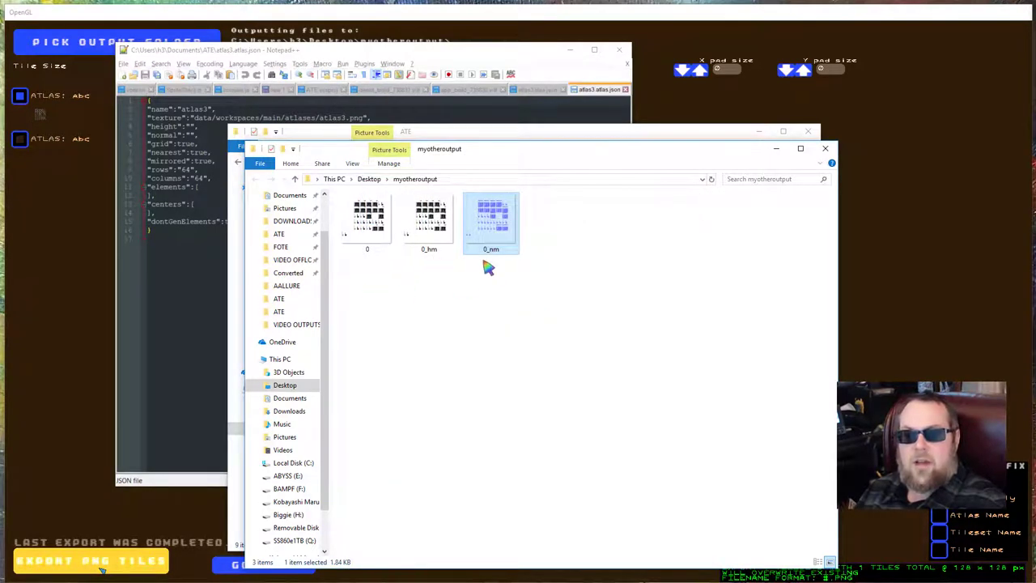
drag(469, 152, 690, 94)
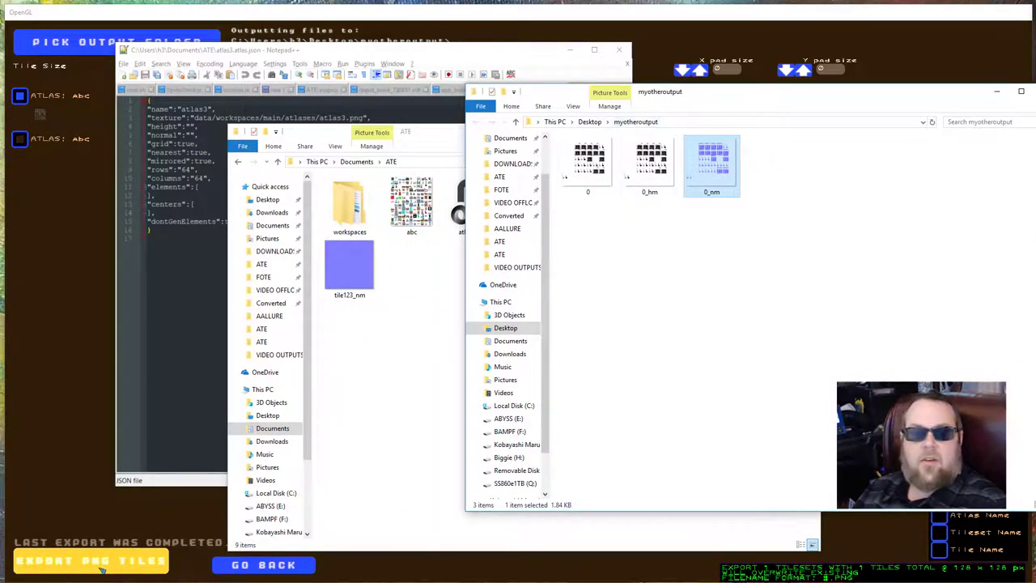
click(103, 568)
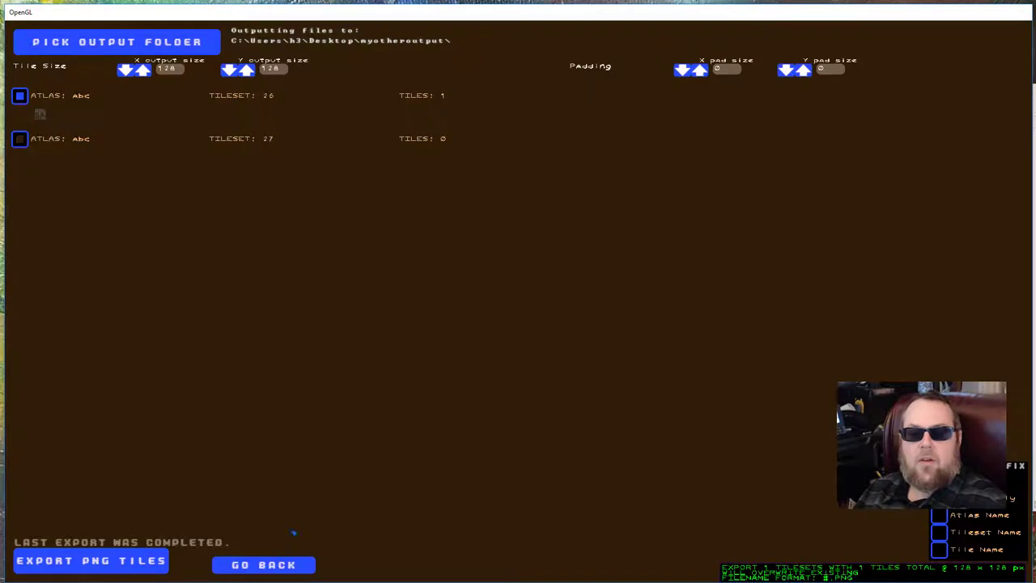
click(271, 564)
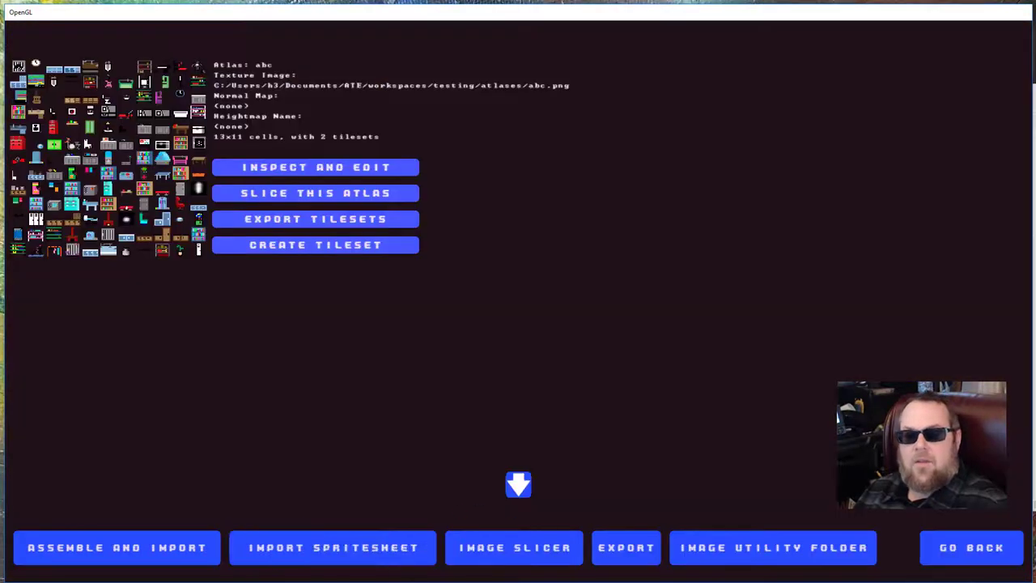
View the atlas library's general export settings and the image utility folder, and return to the atlas library
click(631, 552)
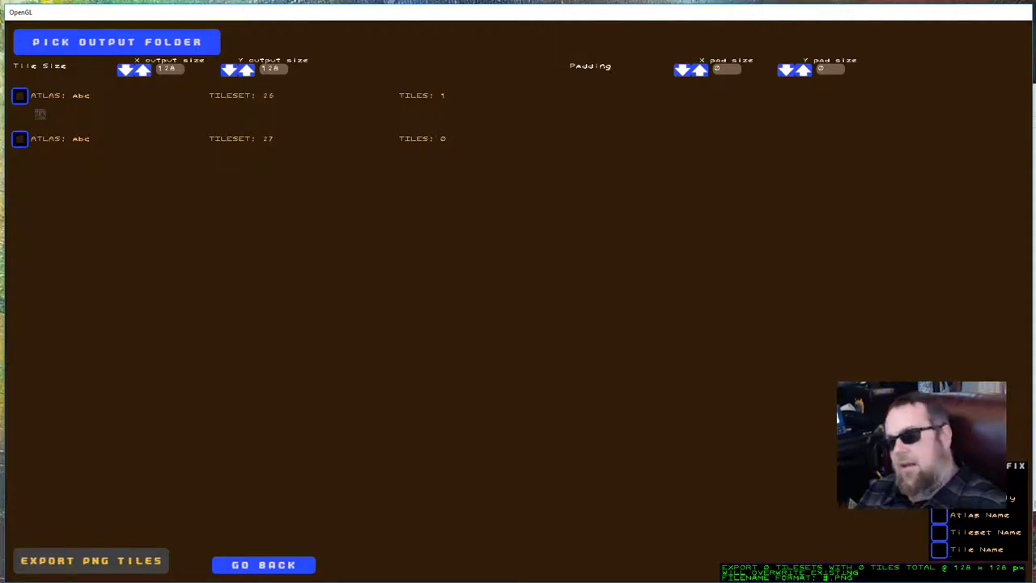
click(277, 567)
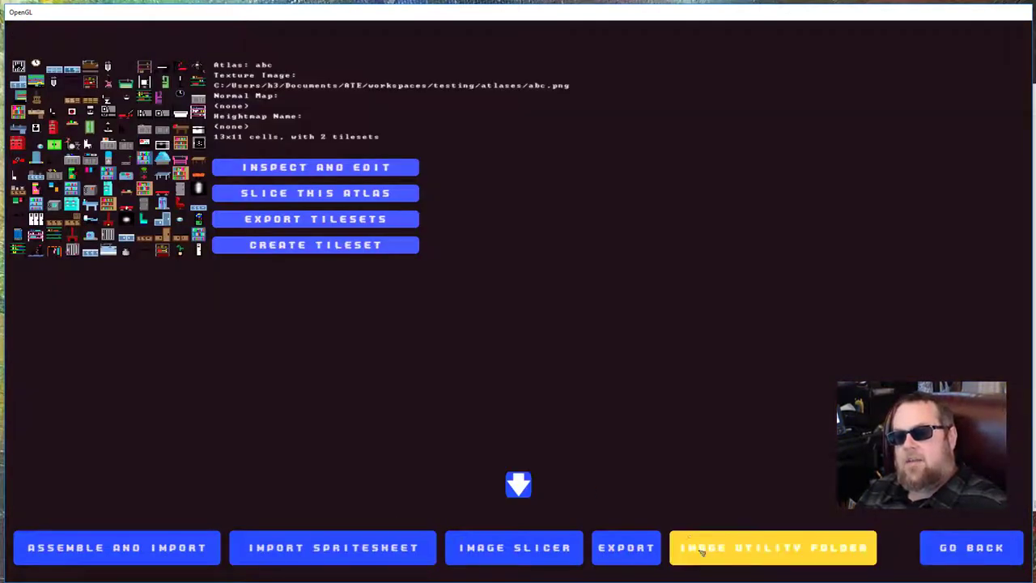
click(701, 552)
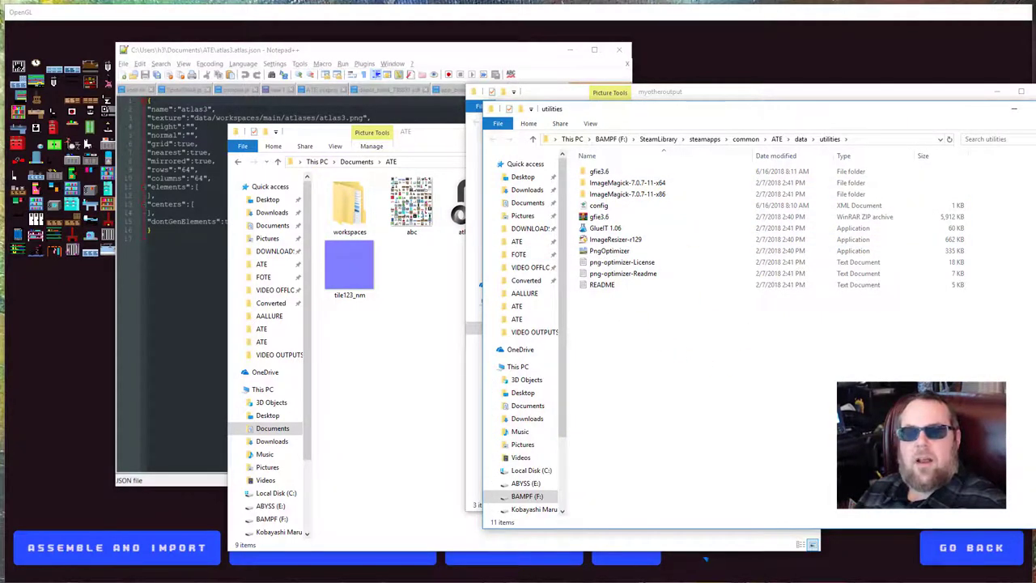
key(alt+Tab)
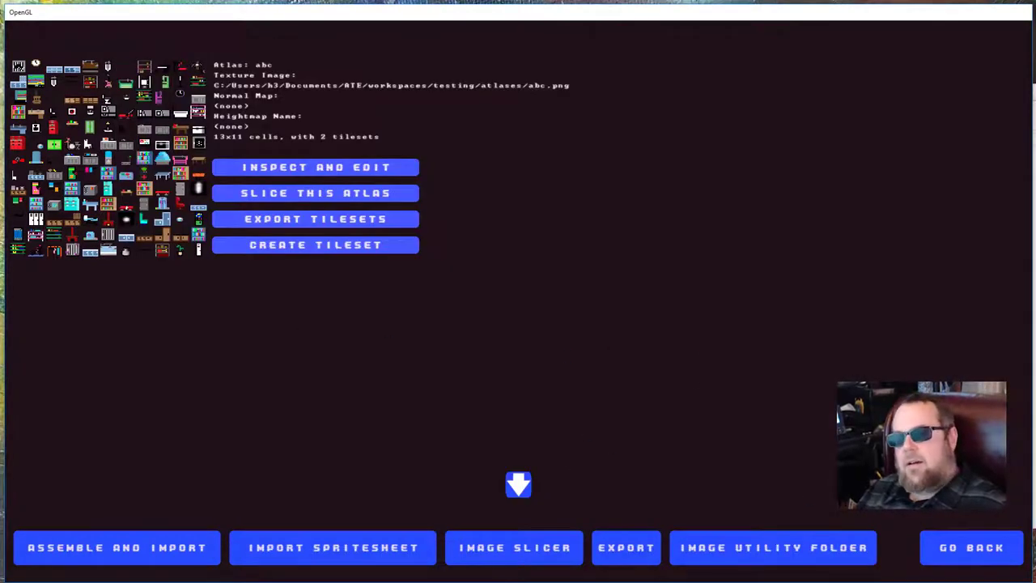
Leave the atlas library, add a new tileset in Atlas Tiles and assign the abc atlas to it
click(971, 547)
click(666, 314)
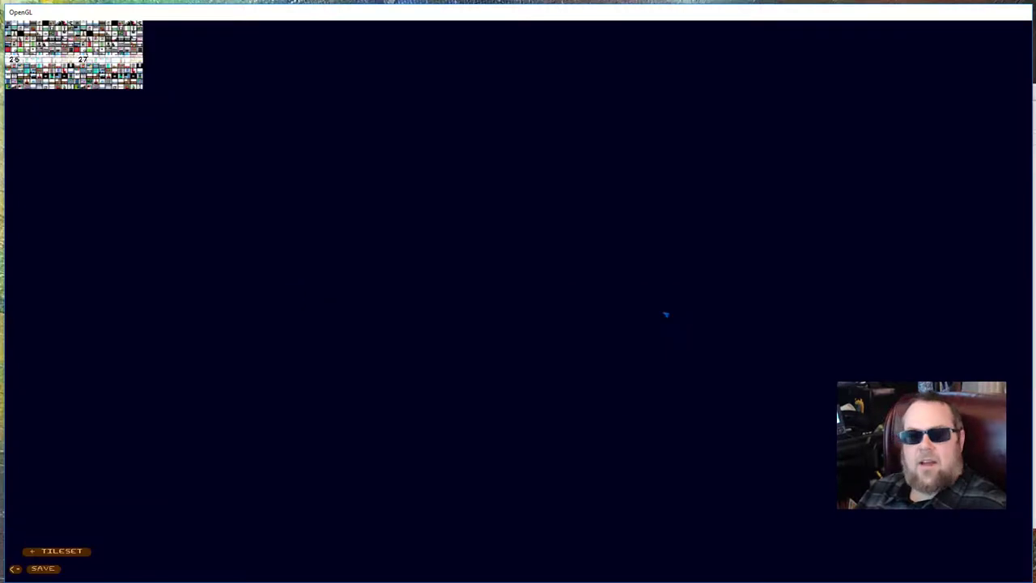
click(60, 550)
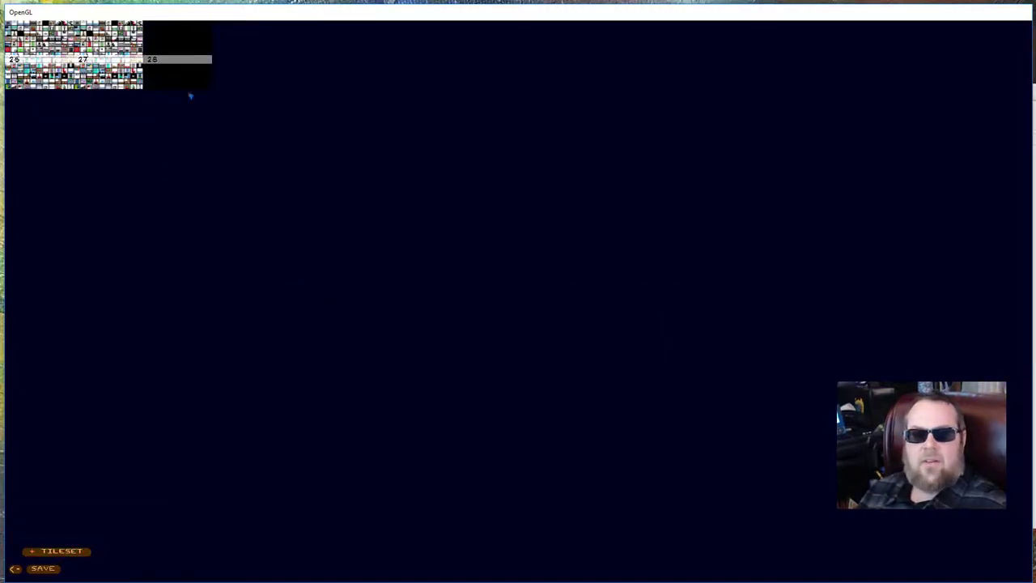
click(181, 37)
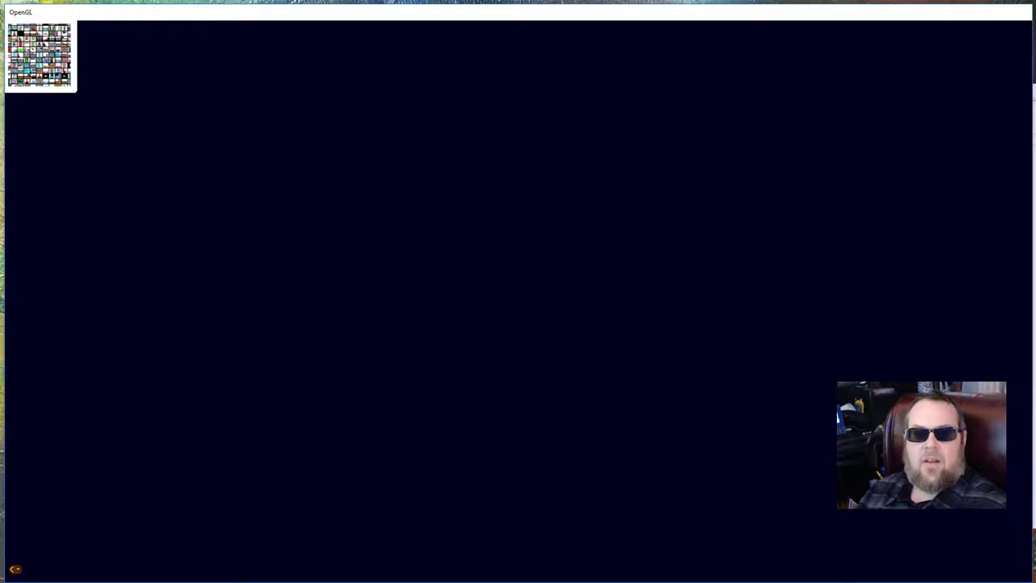
click(16, 570)
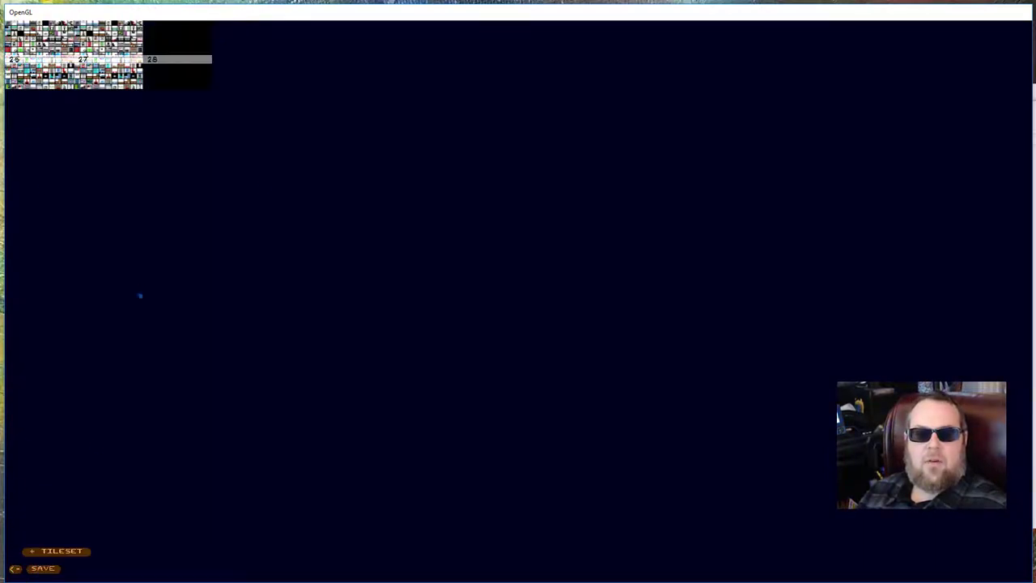
click(187, 70)
click(67, 56)
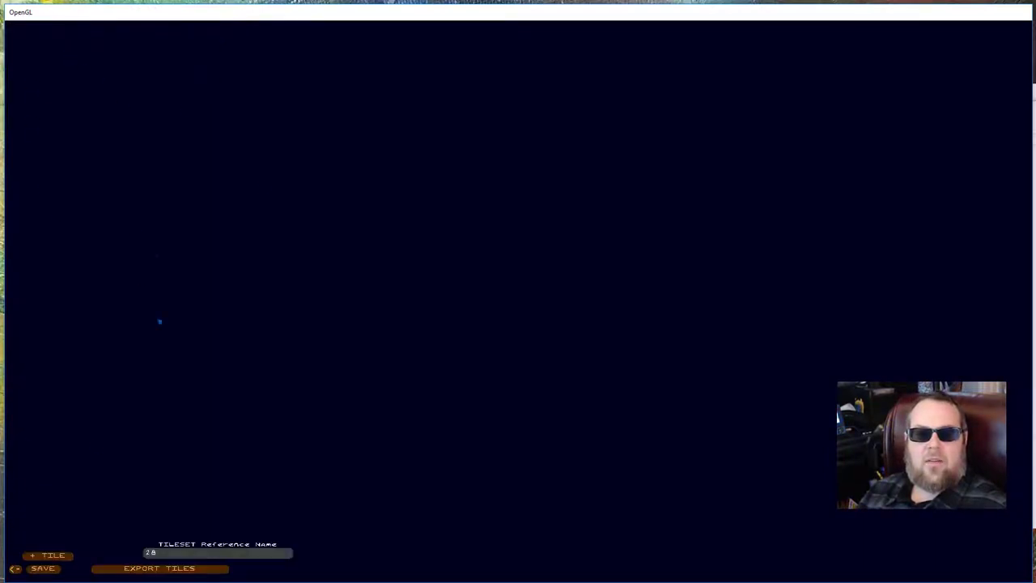
Leave the new tileset, view the abc atlas entry in the atlas library and return to the workspace menu
click(15, 570)
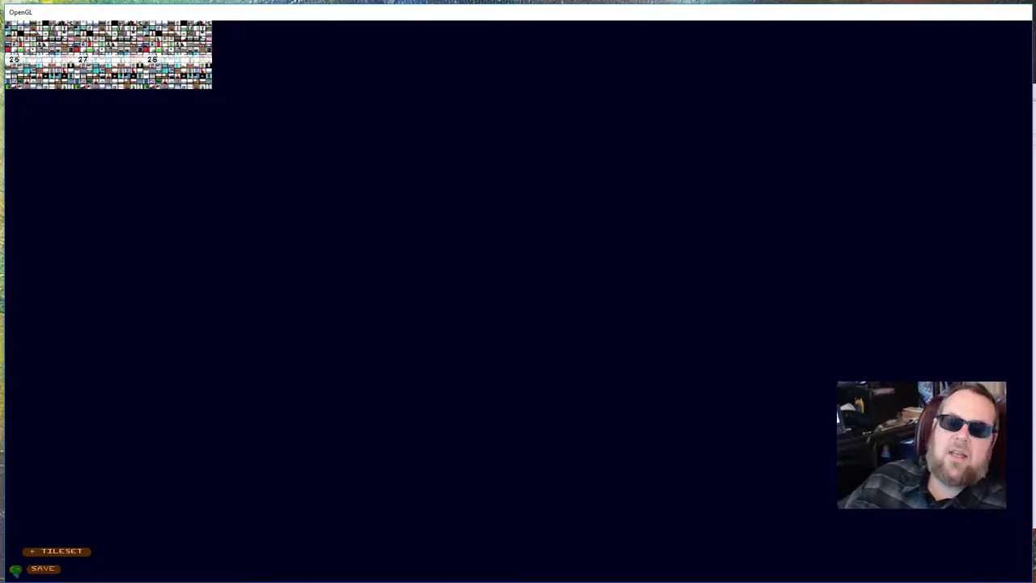
click(14, 568)
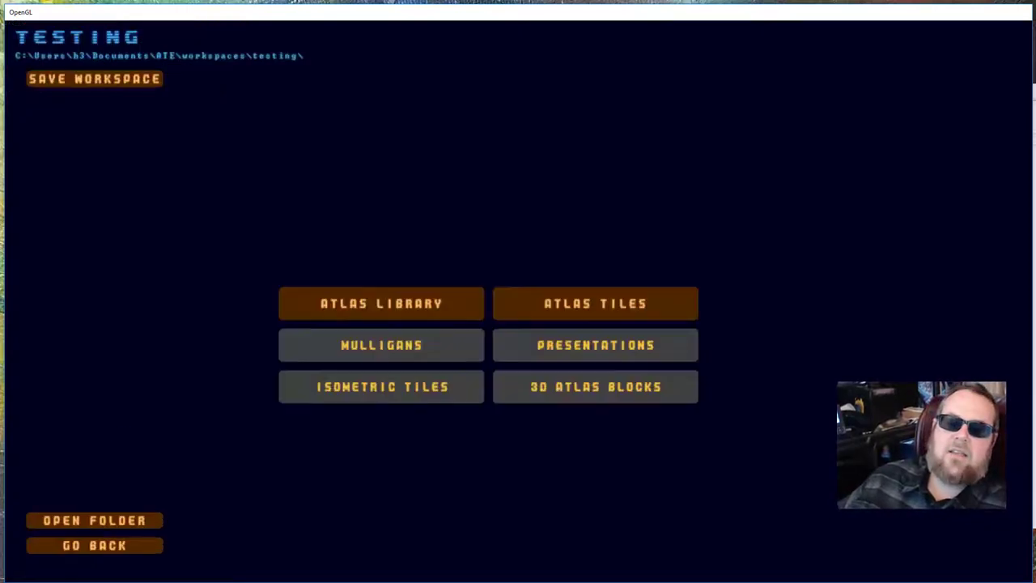
click(378, 304)
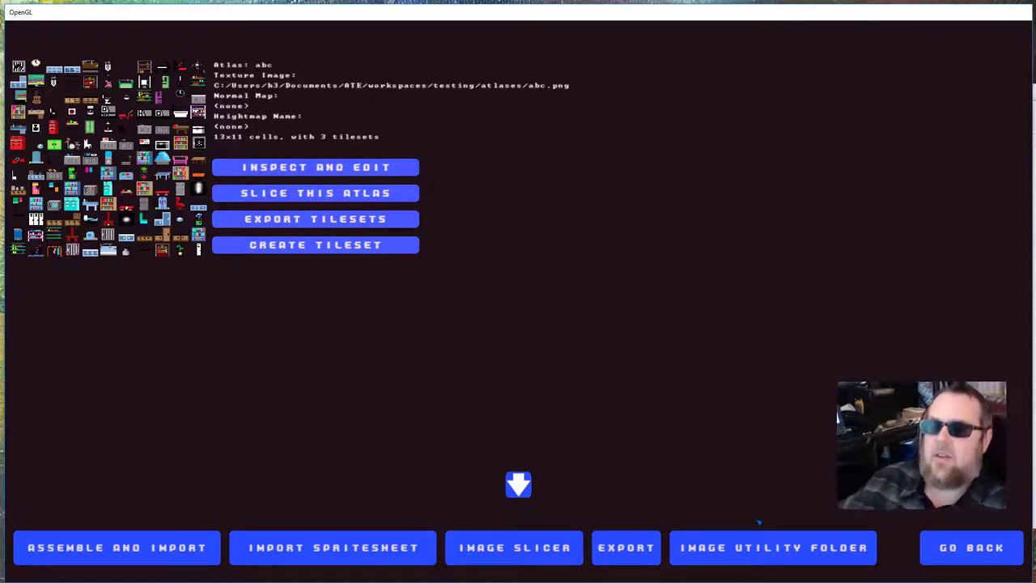
click(942, 547)
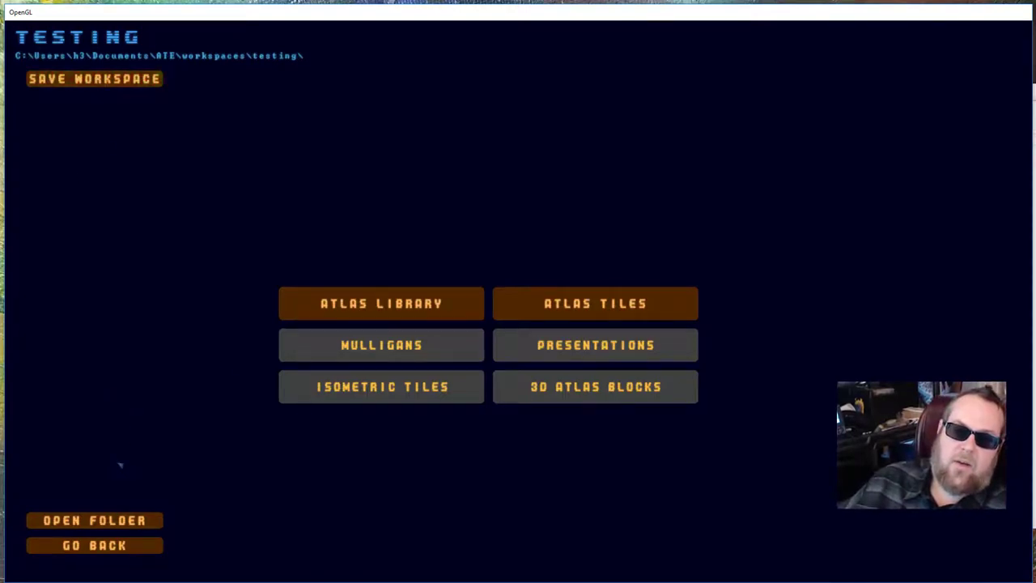
Open the testing workspace folder, examine the texture path in the atlases text document and close the document
click(132, 520)
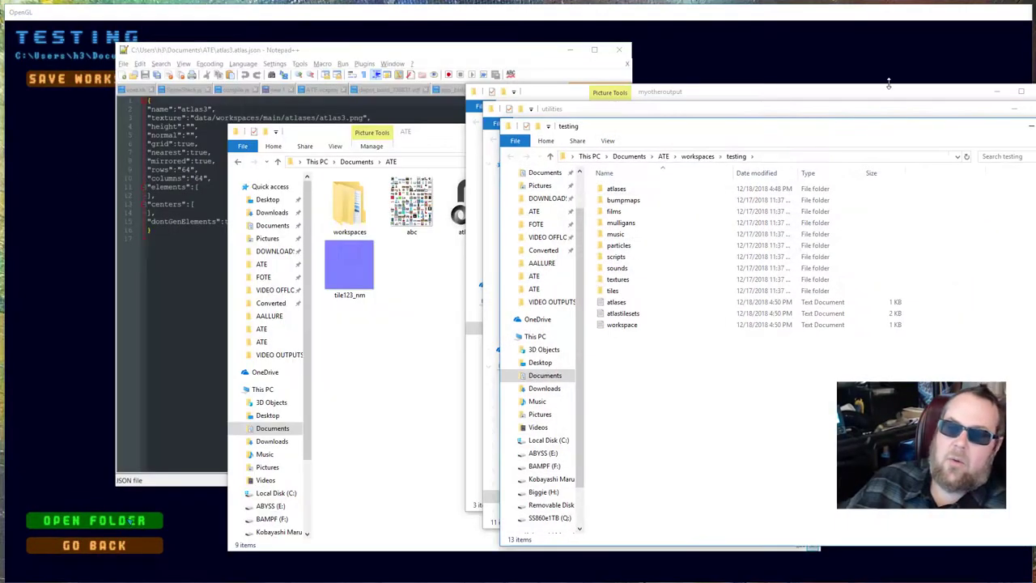
click(613, 303)
click(130, 520)
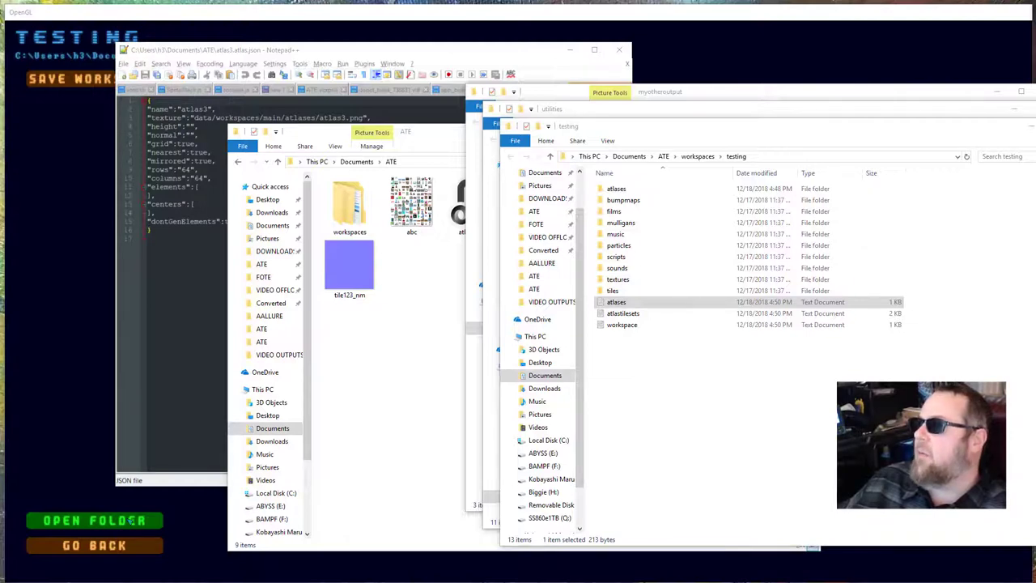
key(Return)
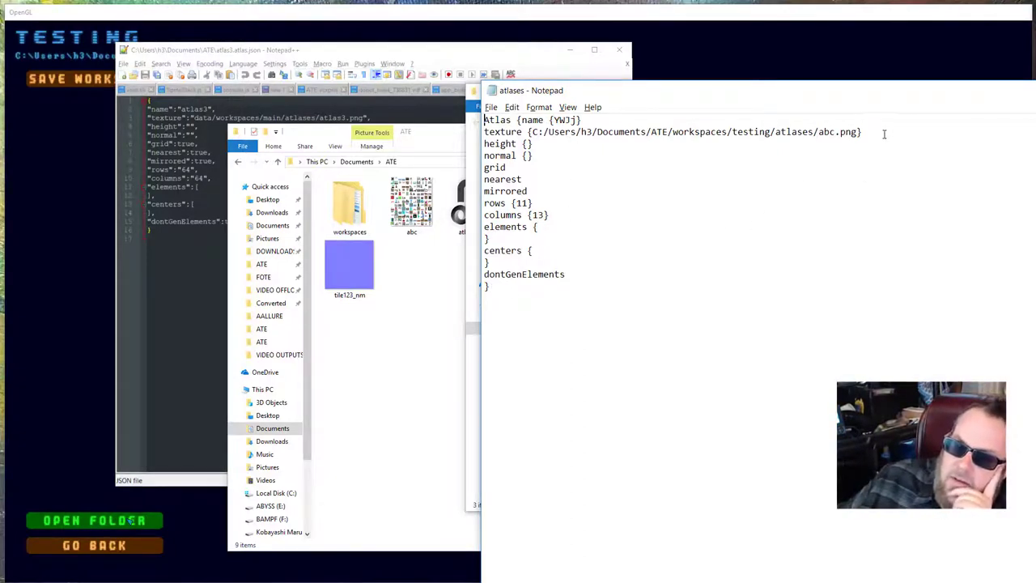
drag(883, 134, 882, 124)
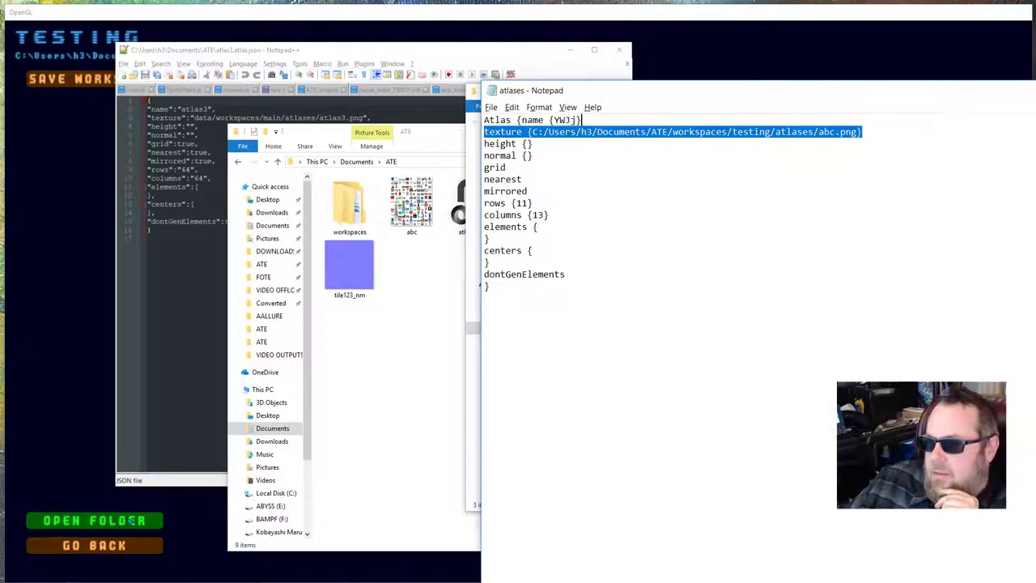
key(alt+F4)
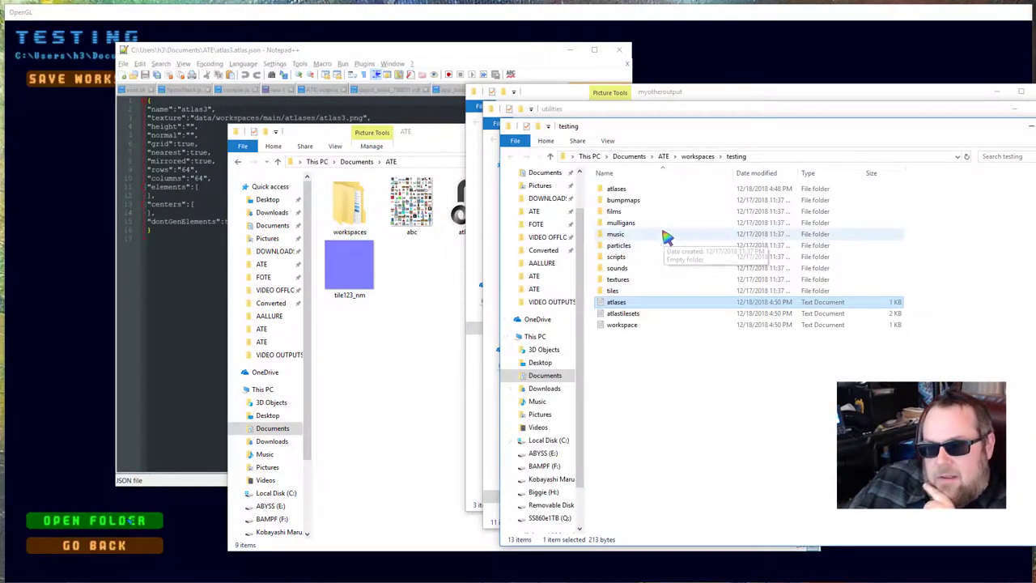
Open atlas3.atlas from the ATE folder in Notepad++ with enlarged text and examine its texture path and name
click(389, 358)
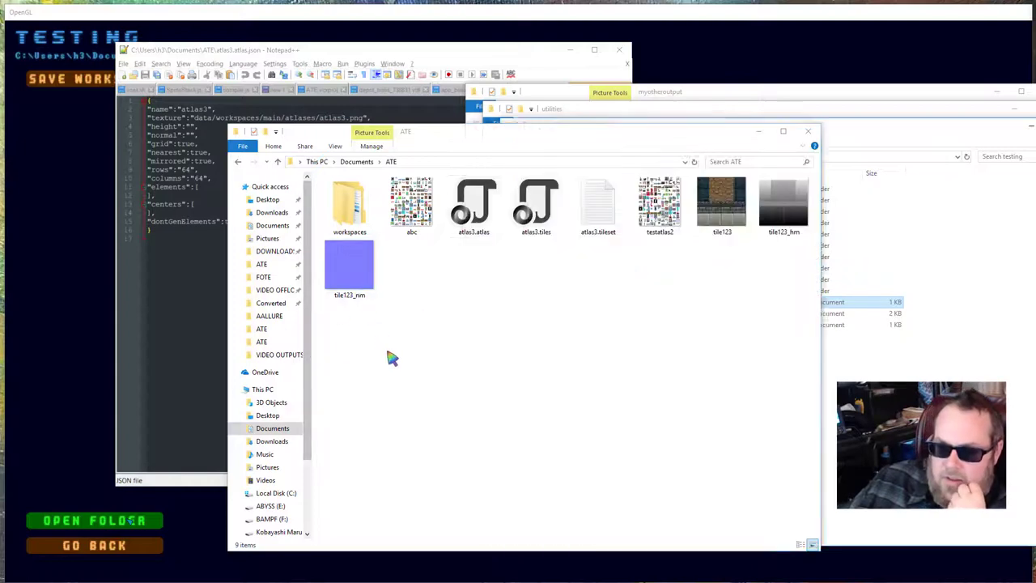
right_click(479, 209)
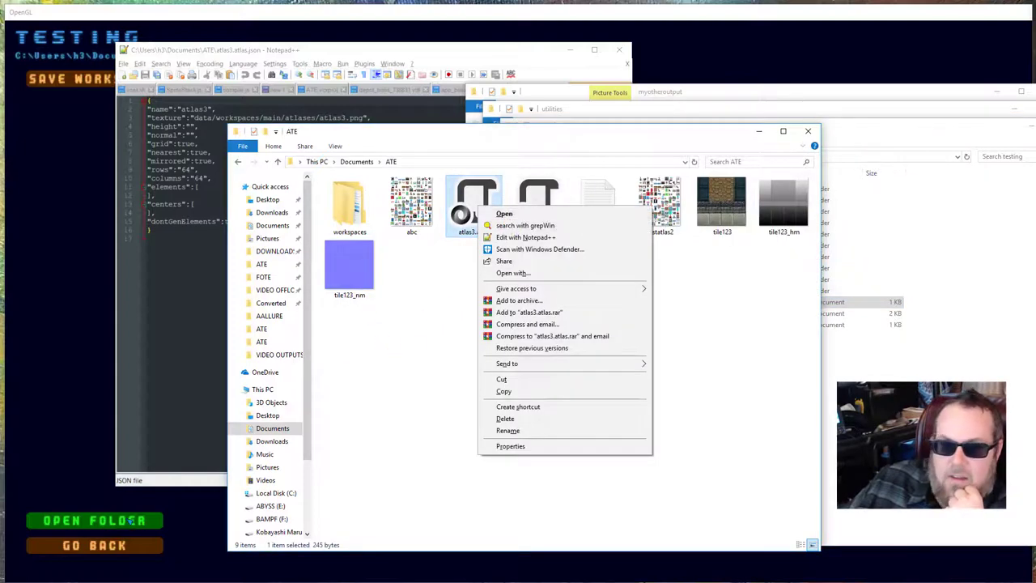
click(525, 237)
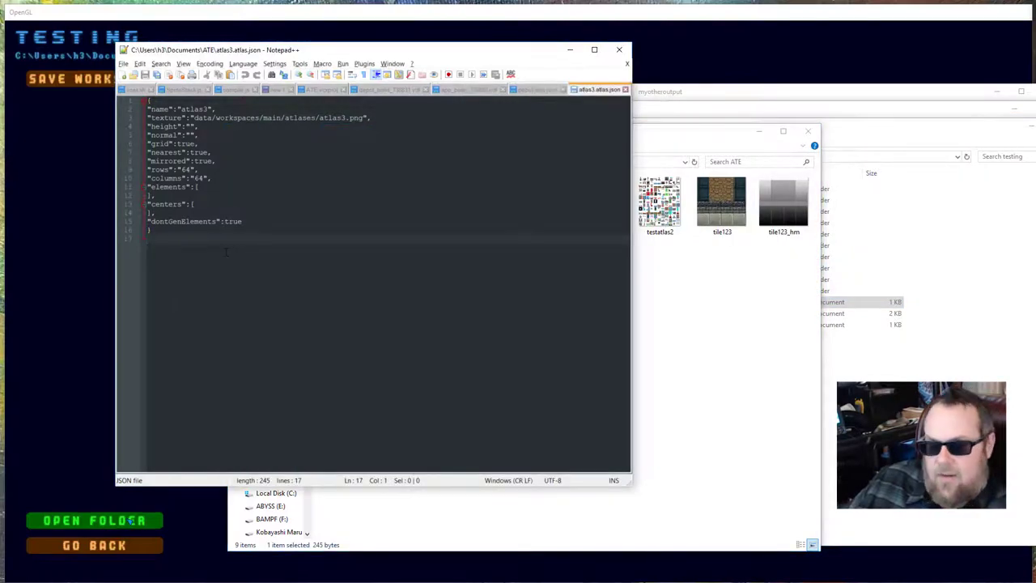
ctrl+scroll(220, 250, up, 2)
ctrl+scroll(220, 251, down, 1)
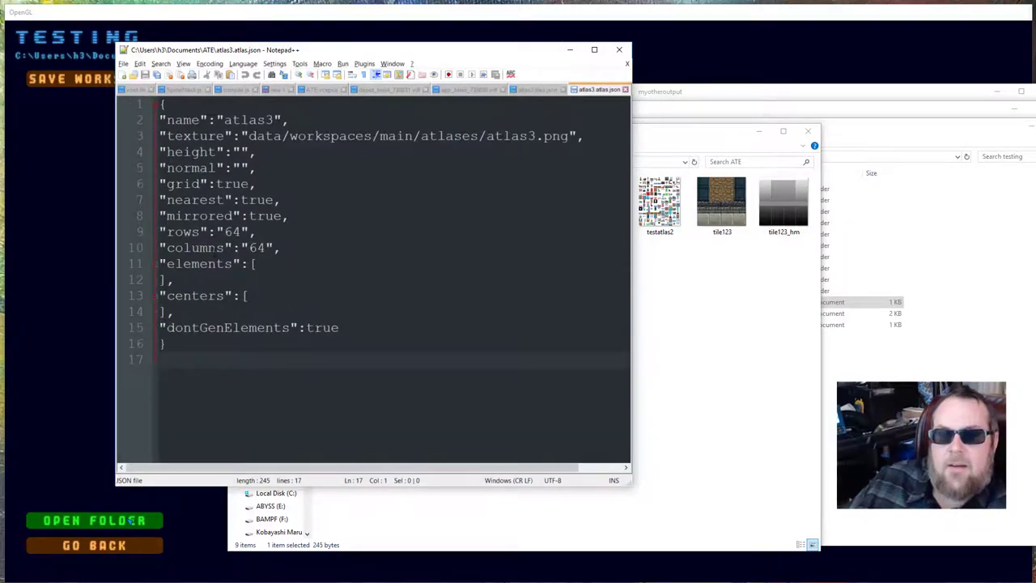
drag(258, 136, 439, 136)
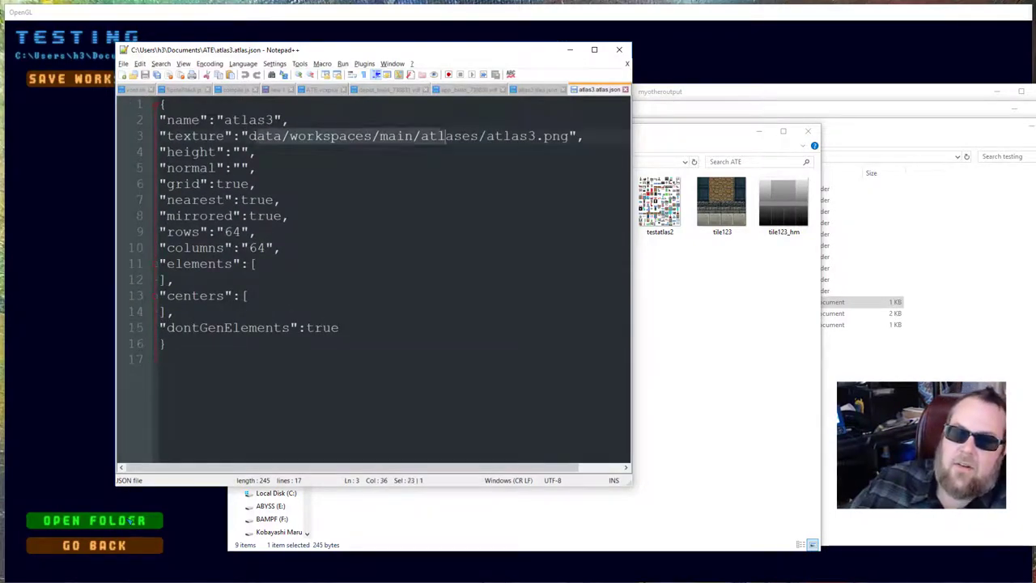
click(225, 119)
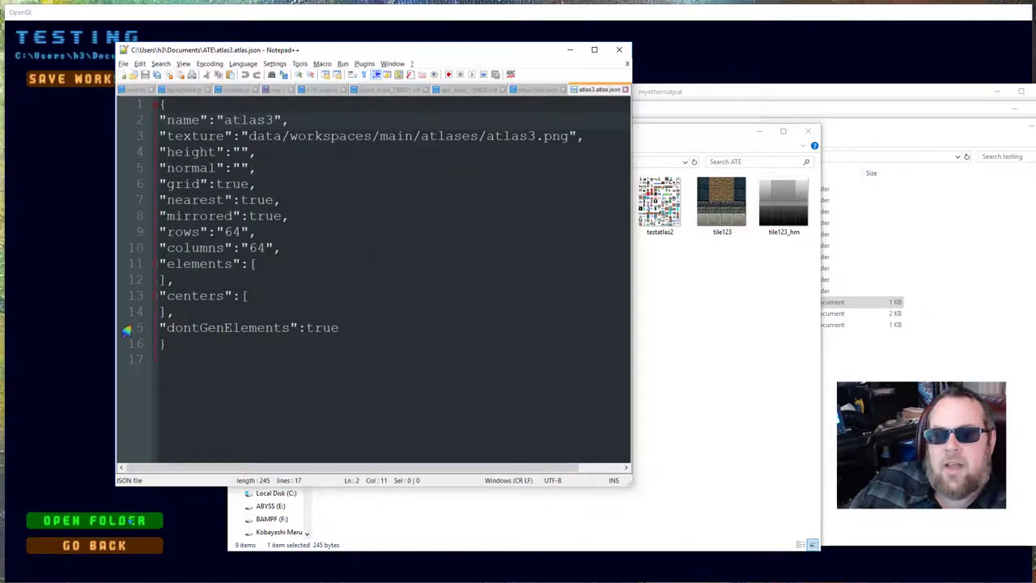
Open atlas3.tiles from the ATE folder in Notepad++ and skim through its tile data
click(737, 328)
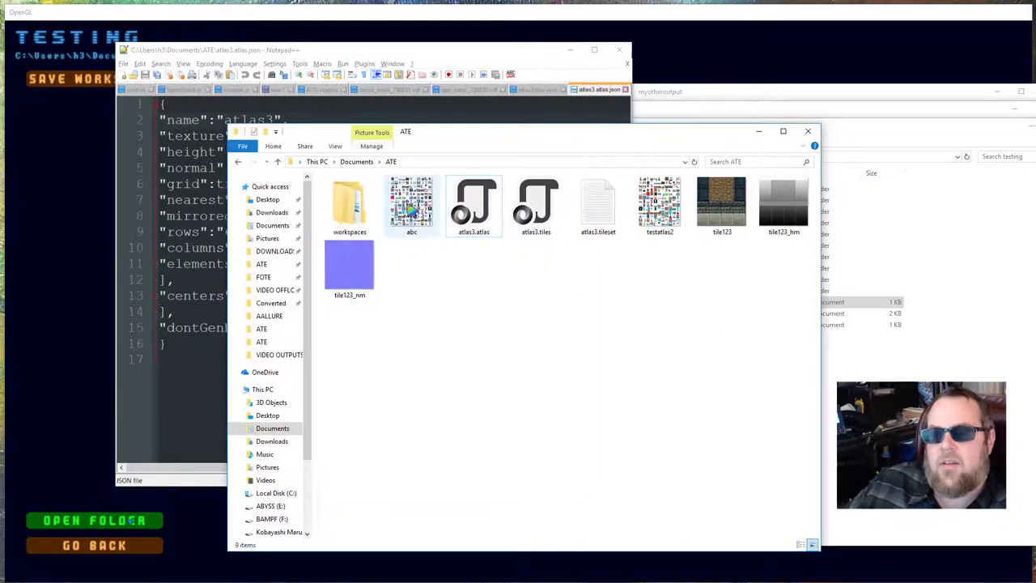
right_click(536, 211)
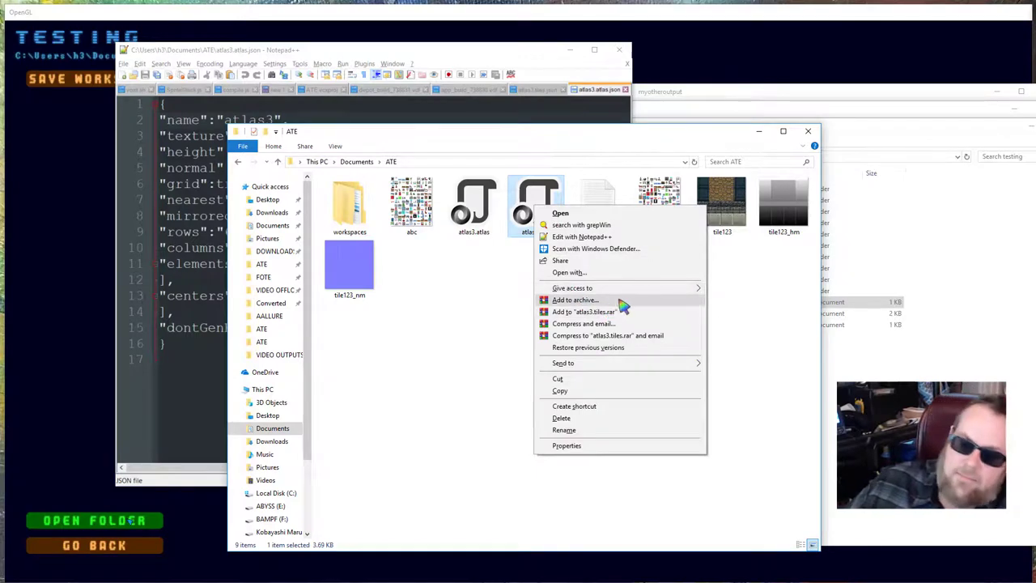
click(583, 236)
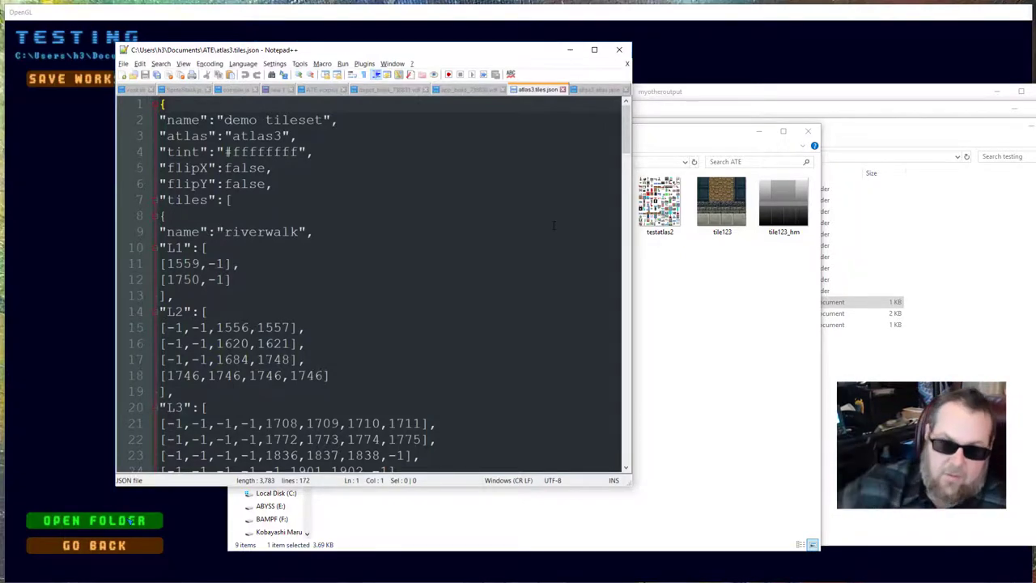
scroll(506, 254, down, 4)
scroll(506, 254, down, 20)
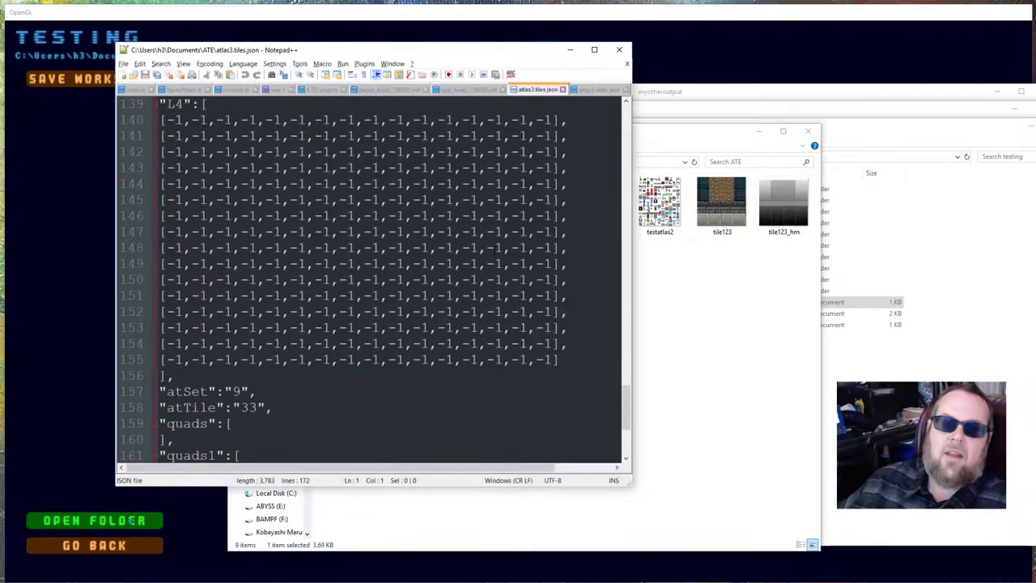
scroll(495, 248, up, 3)
scroll(494, 249, down, 7)
scroll(494, 249, up, 6)
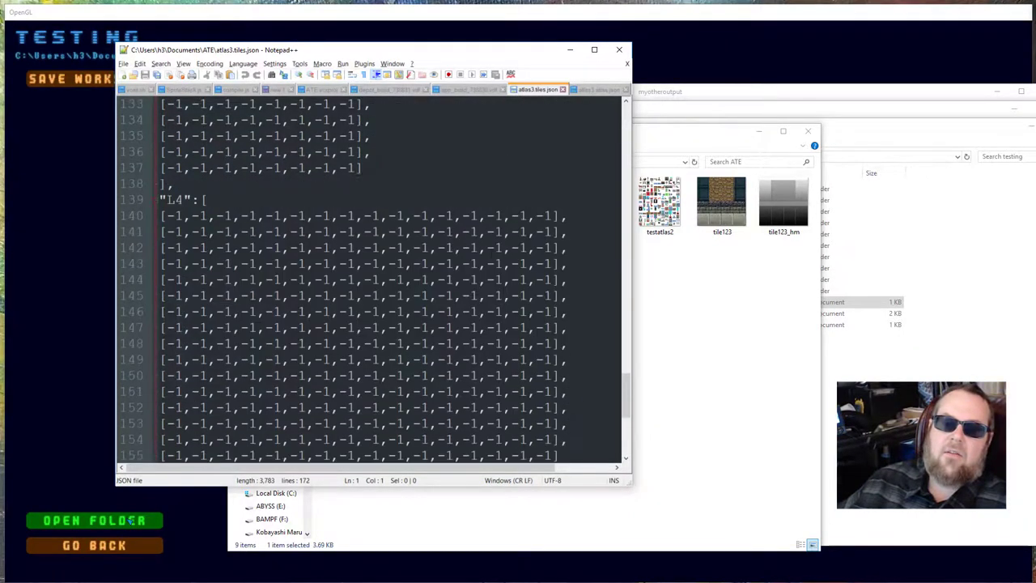
scroll(489, 258, up, 11)
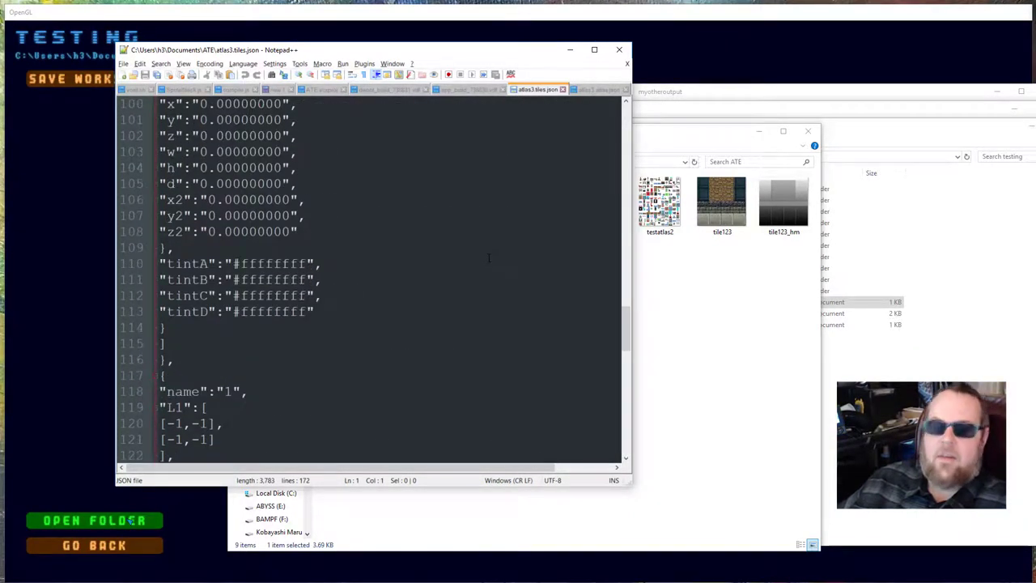
Reduce the text size, widen the Notepad++ window and return to the start of the tiles file
ctrl+scroll(488, 258, down, 2)
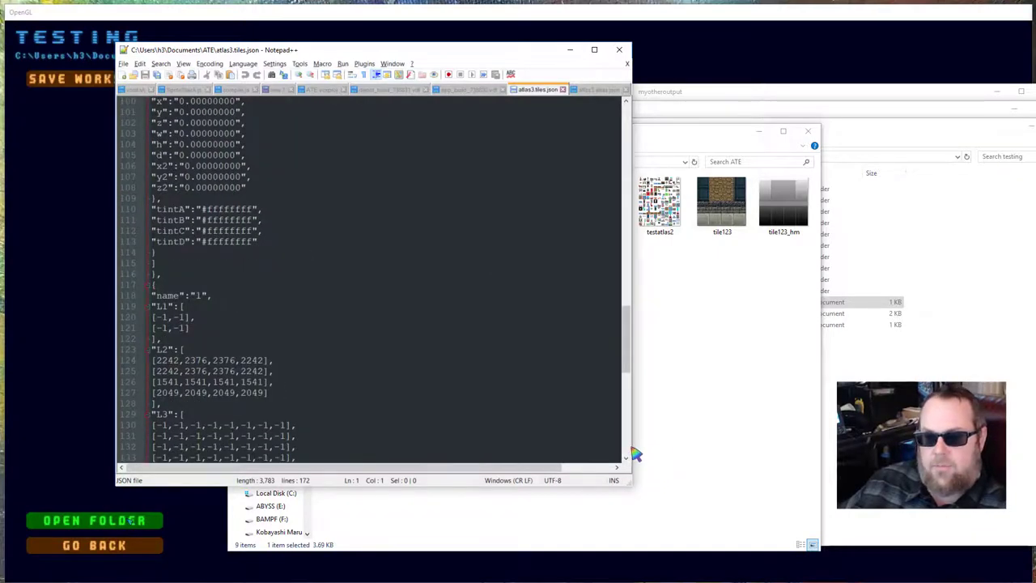
drag(635, 455, 901, 455)
scroll(324, 325, up, 20)
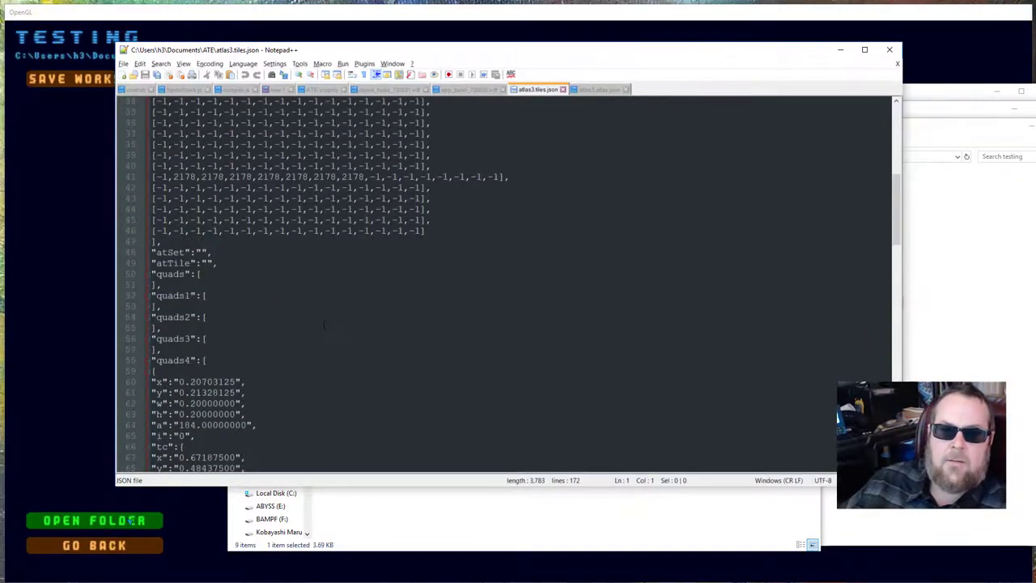
scroll(323, 324, up, 11)
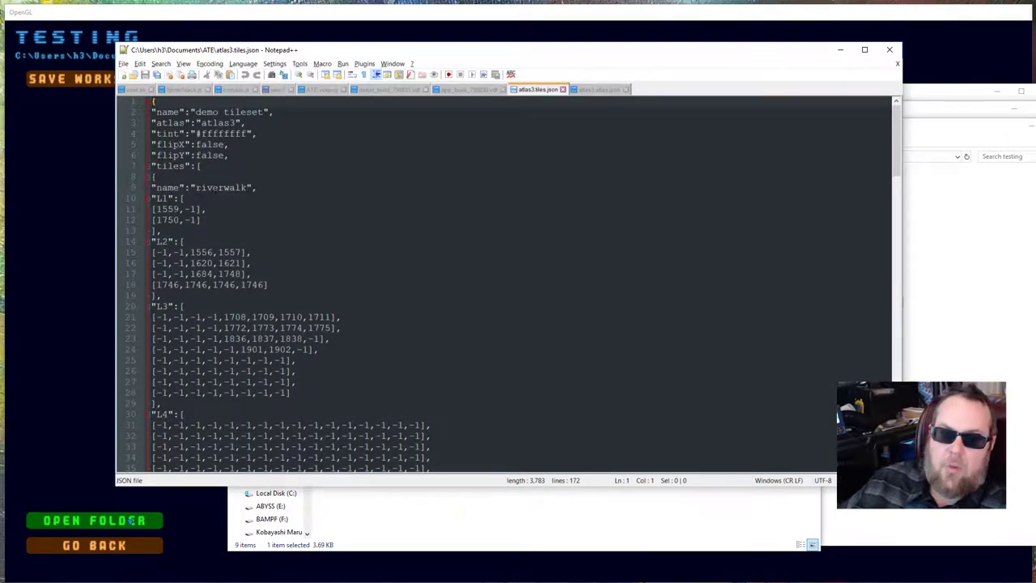
Examine the riverwalk tile's L1 to L4 layer arrays in the atlas3 tiles file
scroll(315, 246, down, 3)
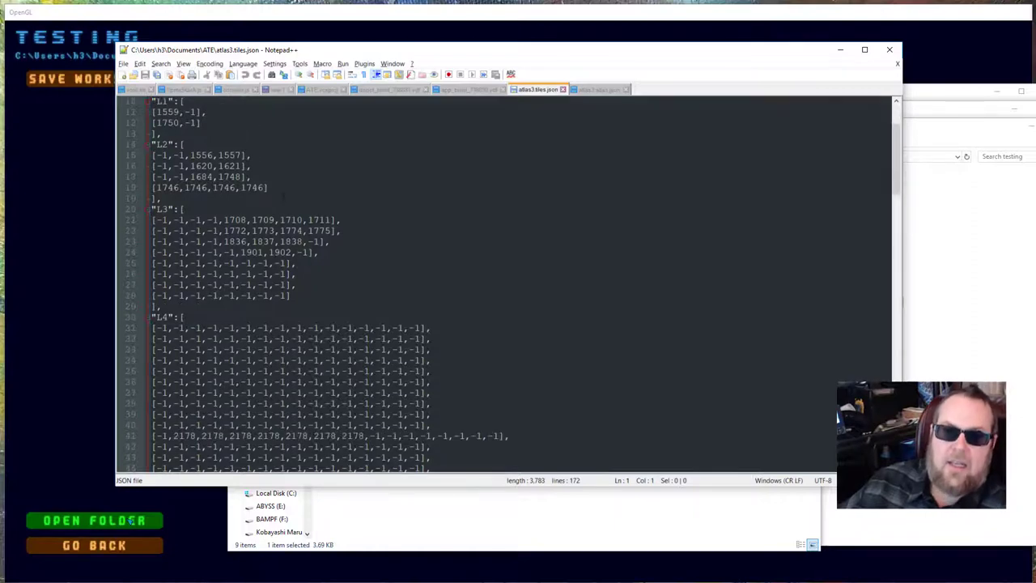
drag(268, 187, 185, 144)
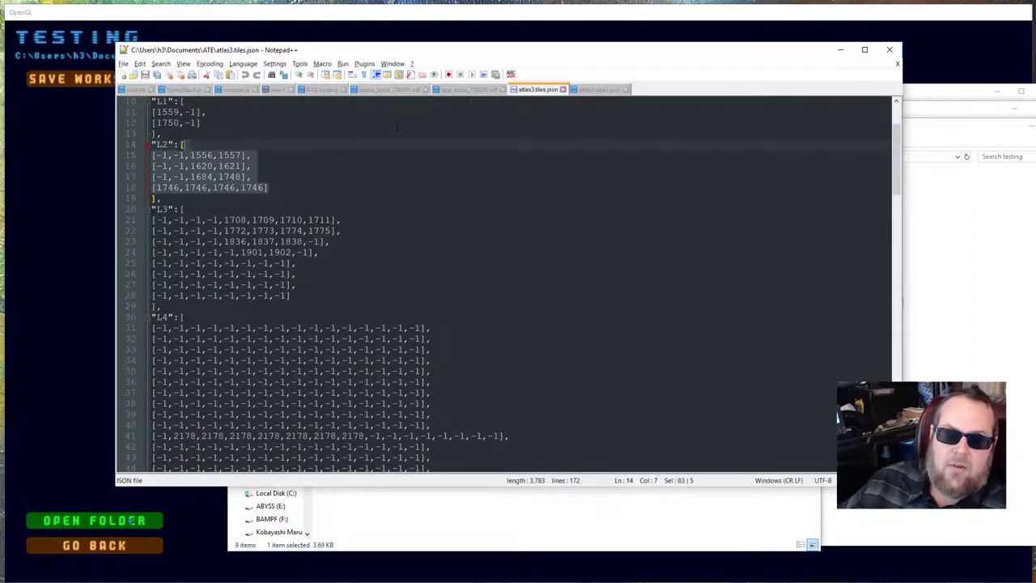
scroll(185, 146, up, 3)
drag(201, 219, 243, 187)
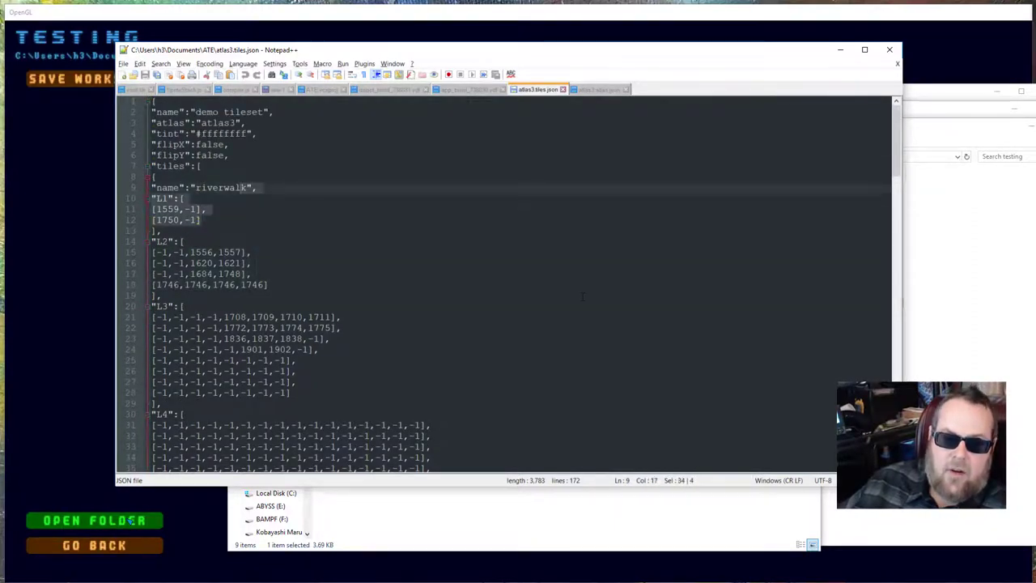
double_click(167, 220)
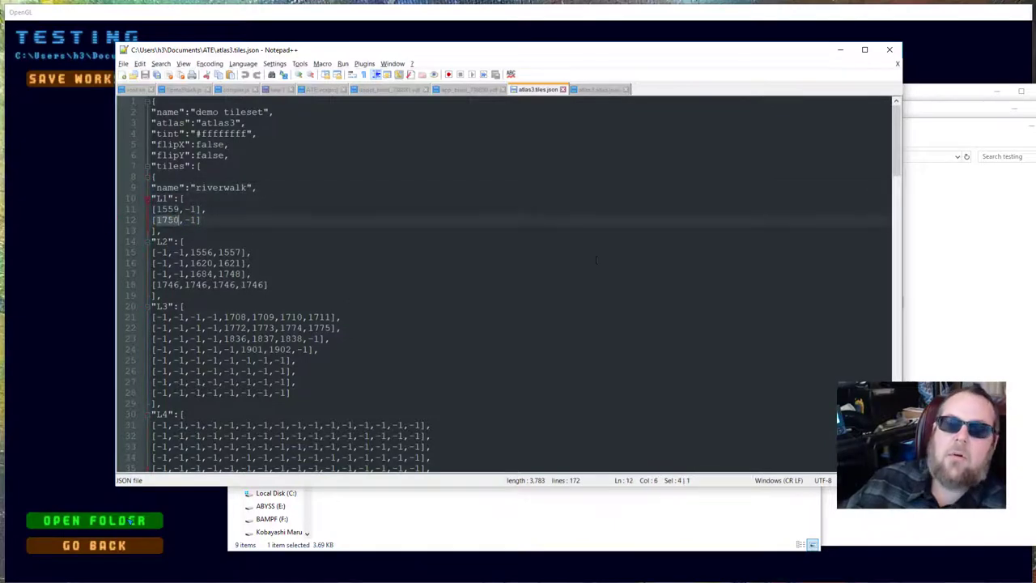
scroll(596, 259, down, 7)
scroll(591, 267, up, 6)
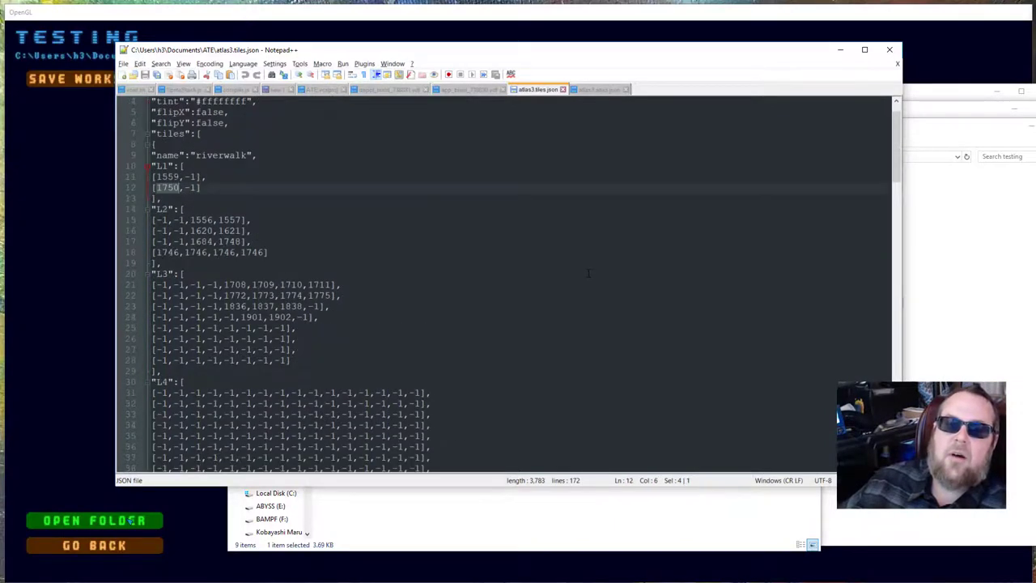
scroll(585, 274, down, 7)
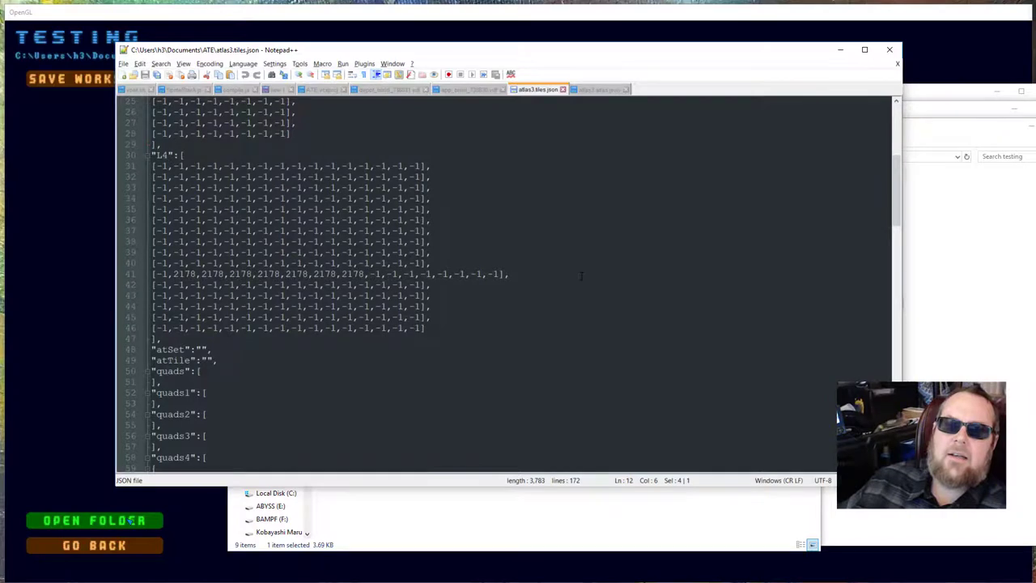
Compare the header of the atlas3 tiles file with the atlas3 atlas file, returning to the riverwalk tile's L1 array
scroll(581, 273, up, 6)
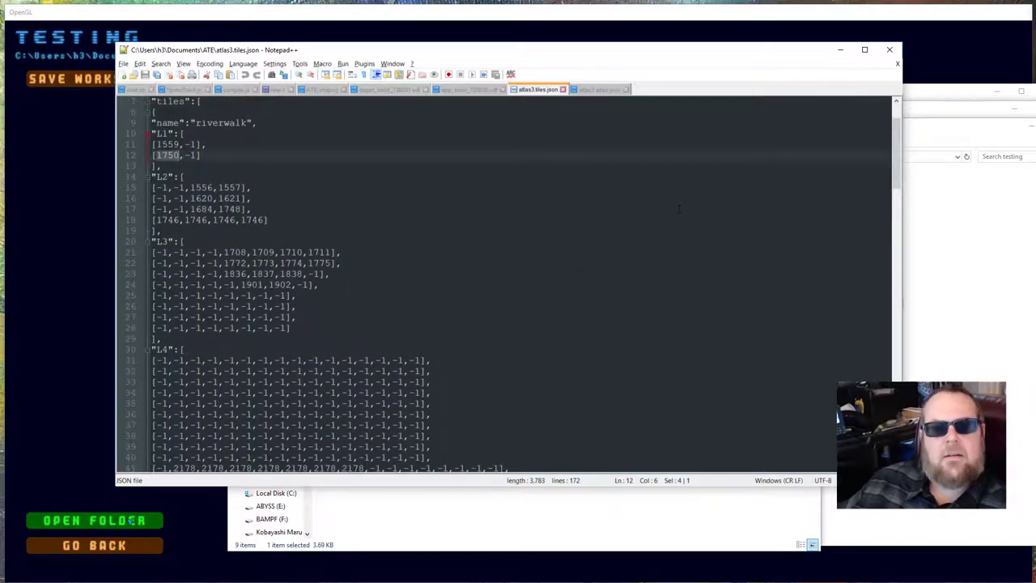
drag(897, 152, 872, 119)
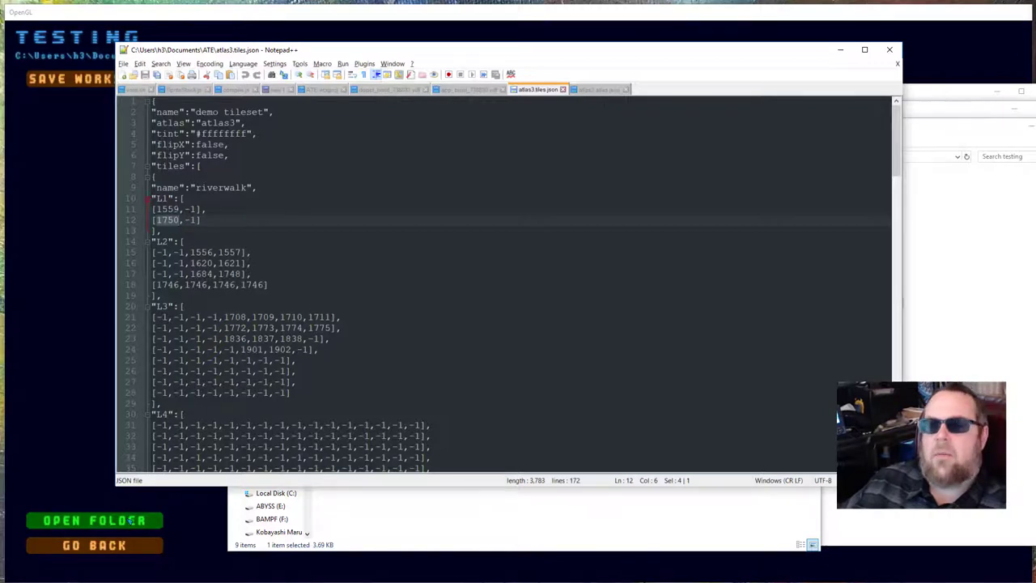
click(597, 89)
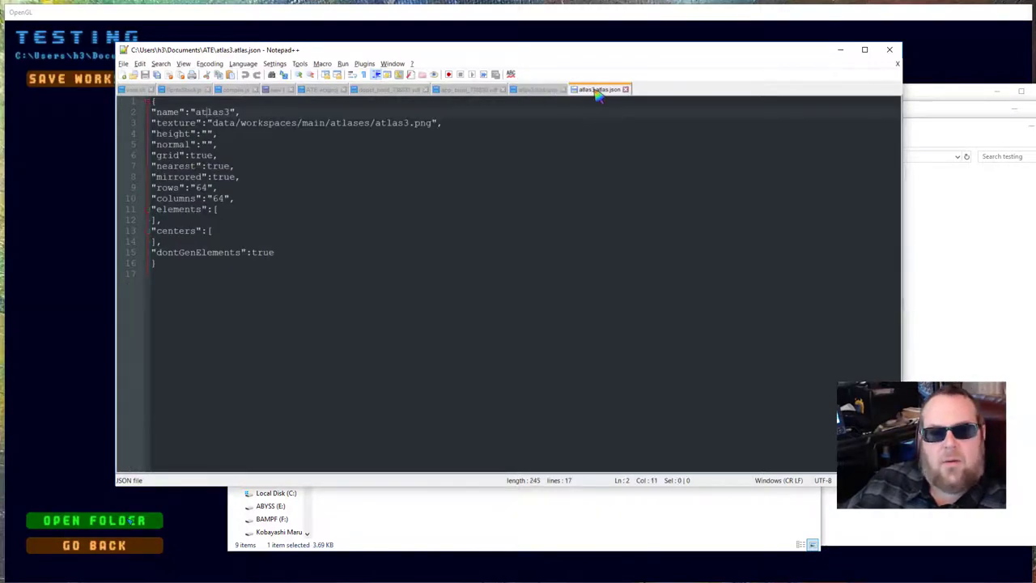
click(529, 90)
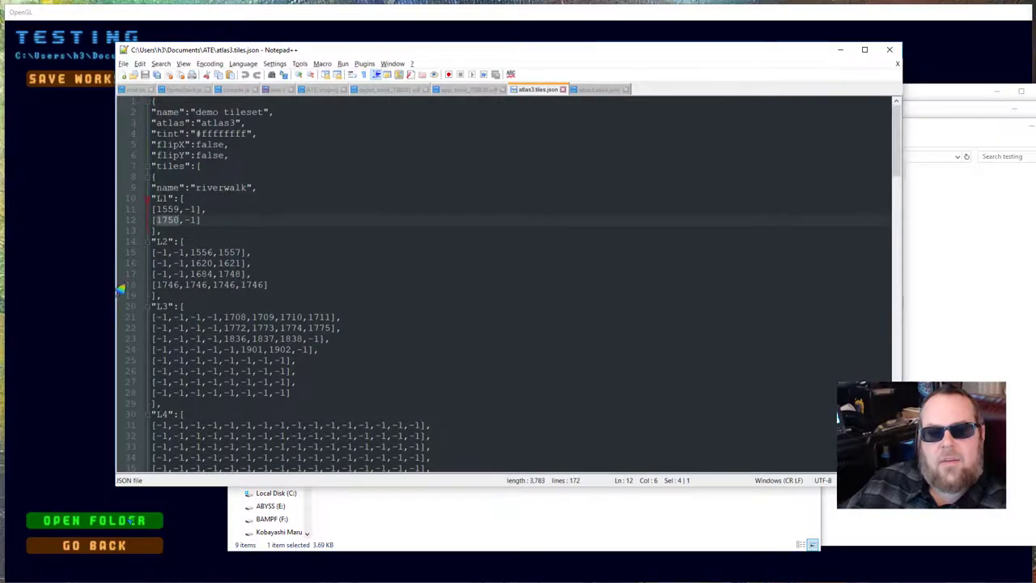
click(215, 209)
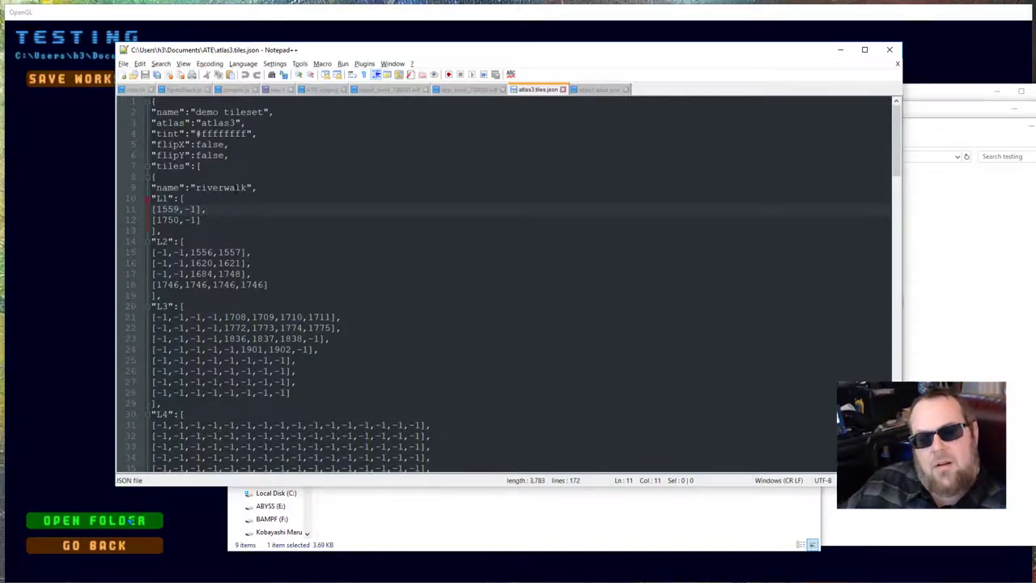
Skim the riverwalk tile down to its quads4 data and highlight a 2178 entry in the L4 array
scroll(502, 283, down, 6)
scroll(501, 283, down, 6)
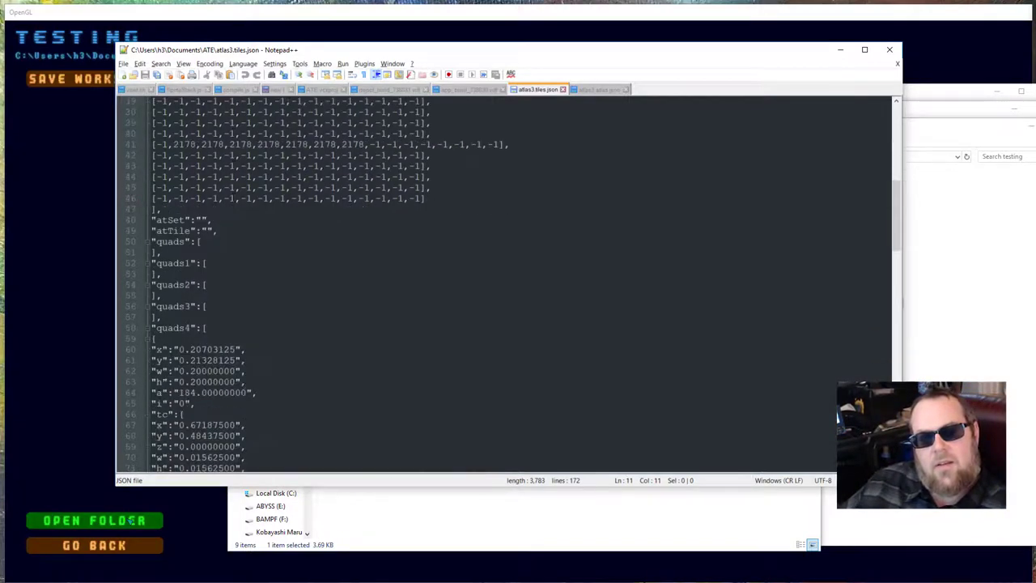
scroll(501, 283, down, 5)
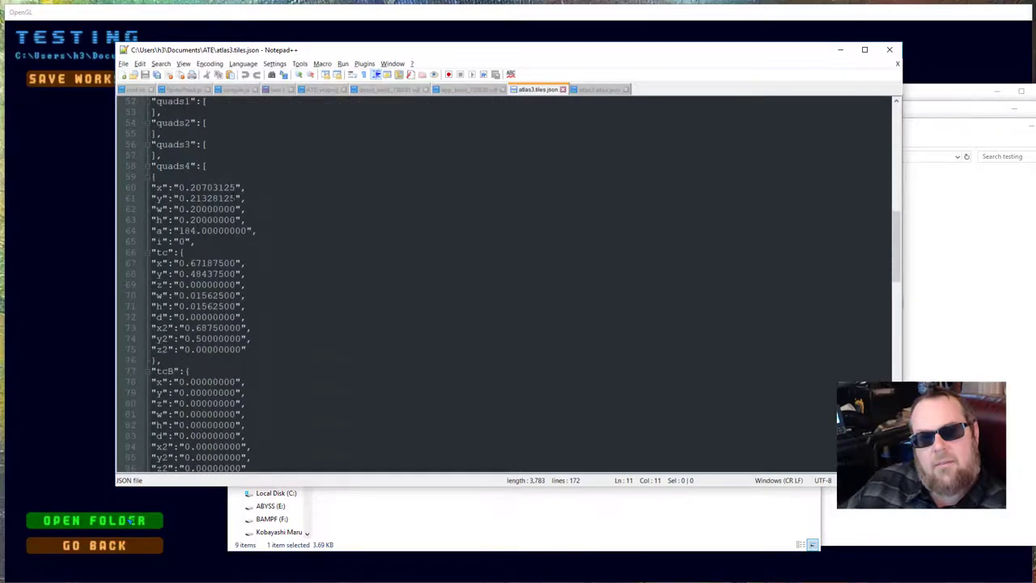
scroll(502, 283, up, 13)
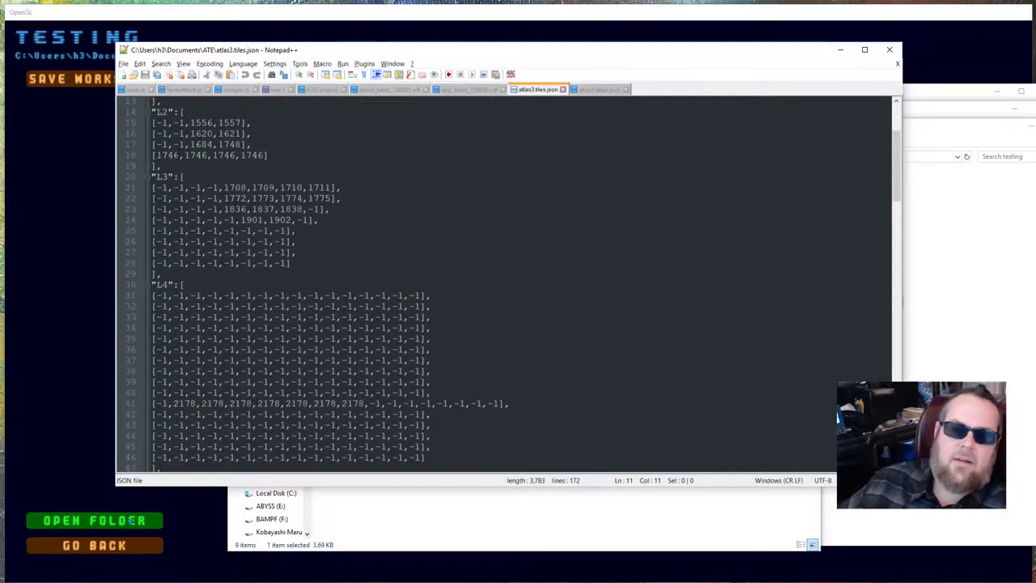
scroll(501, 284, down, 4)
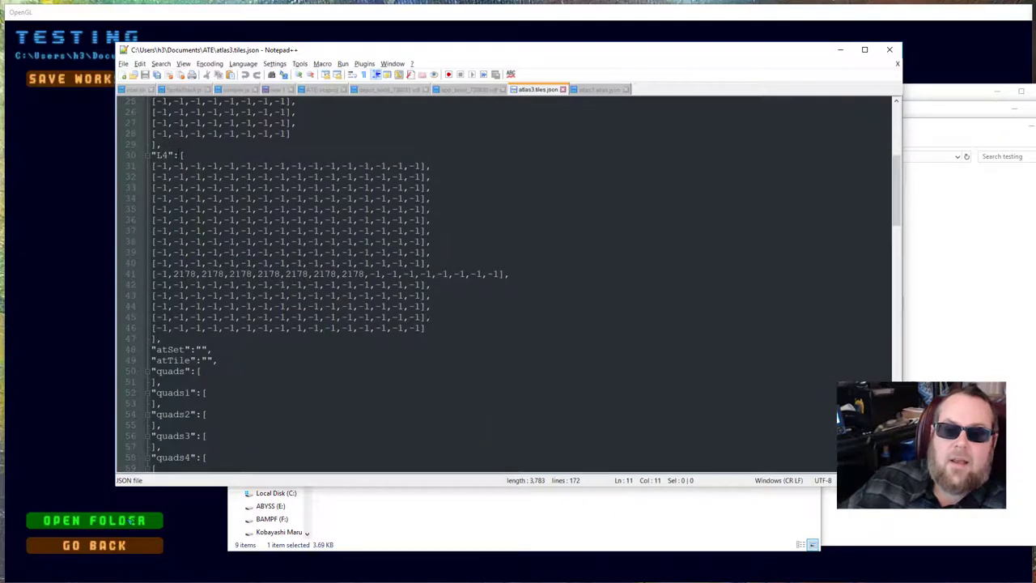
click(208, 295)
double_click(212, 273)
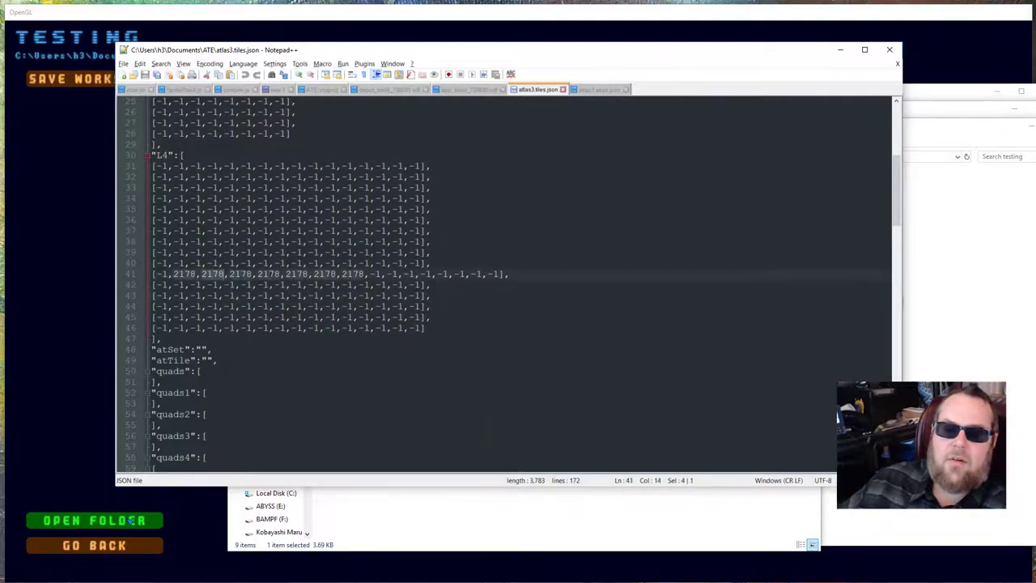
scroll(505, 310, up, 8)
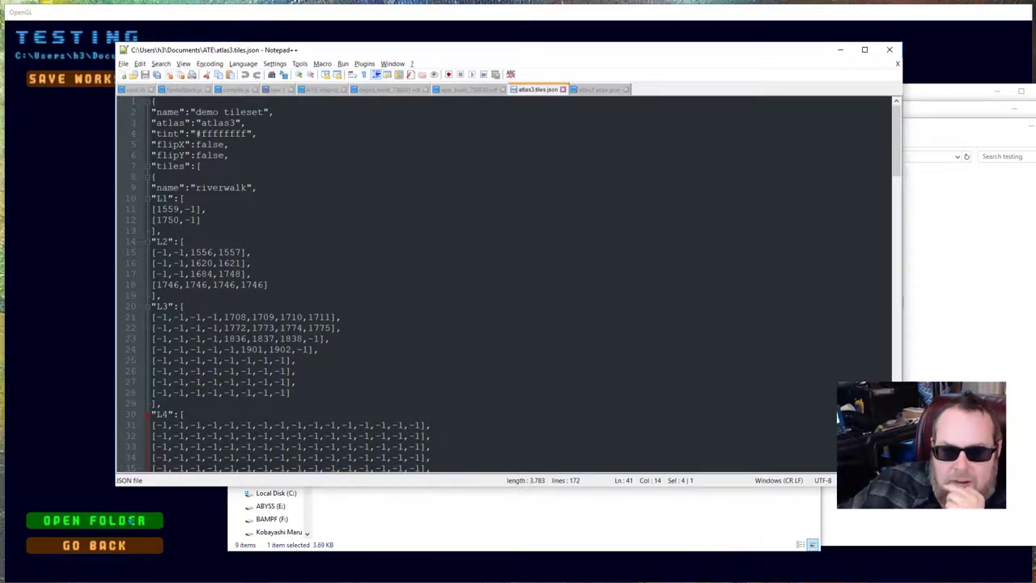
Review the tiles file through to its end, check the atlas3 atlas file again, and return to the start of the tiles file
click(158, 209)
scroll(616, 223, down, 20)
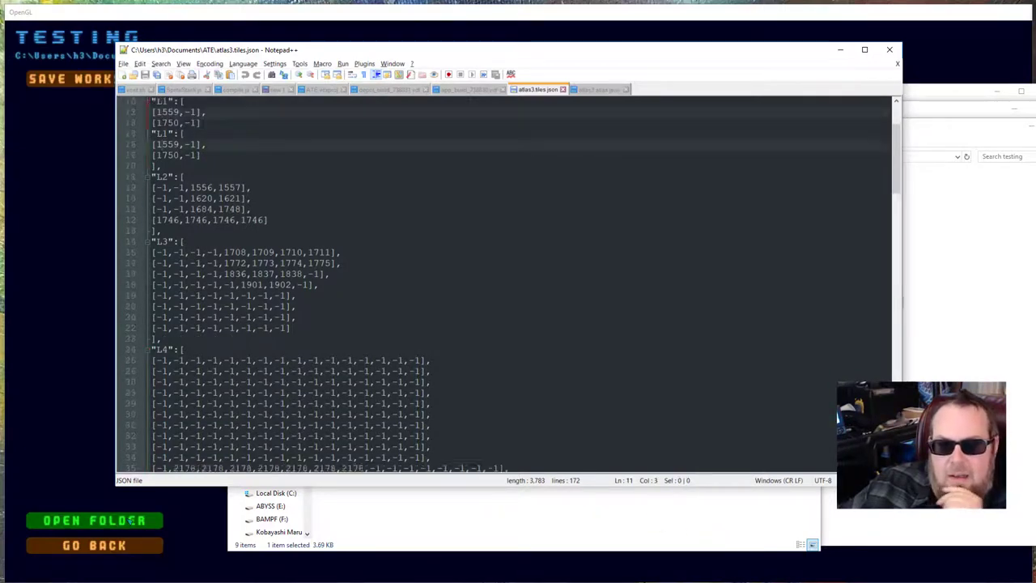
scroll(474, 273, down, 2)
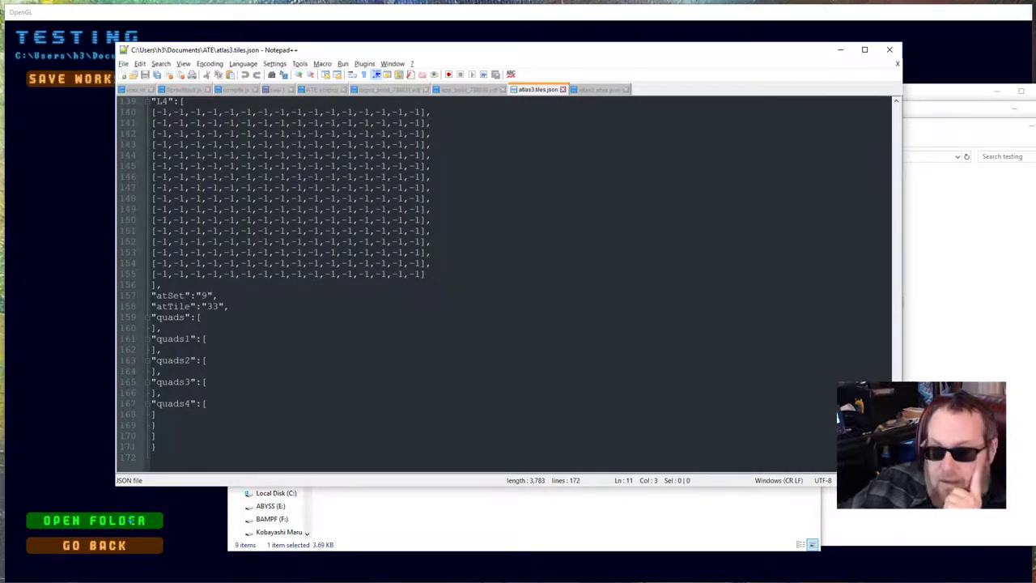
click(599, 90)
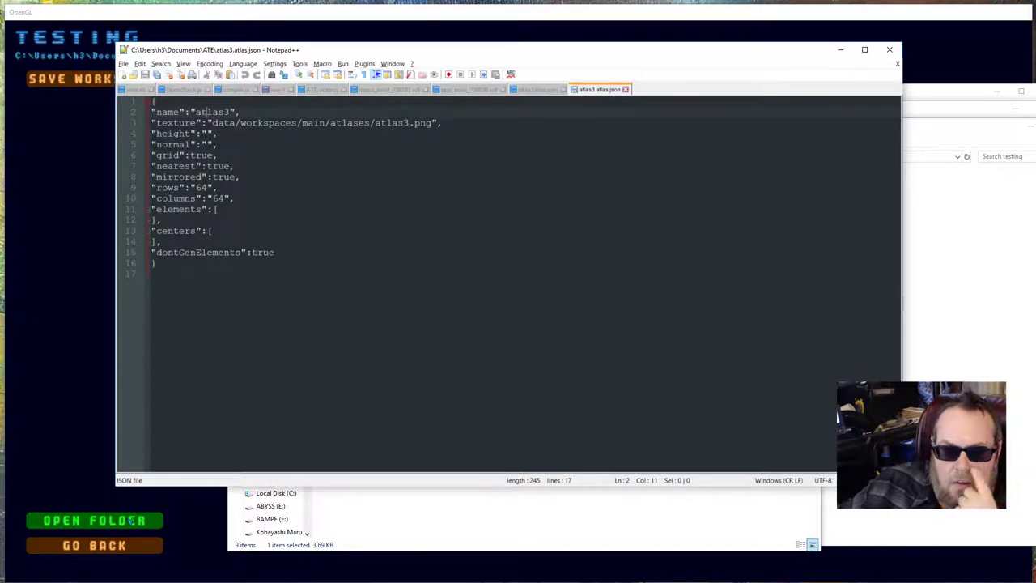
click(538, 91)
scroll(347, 363, up, 6)
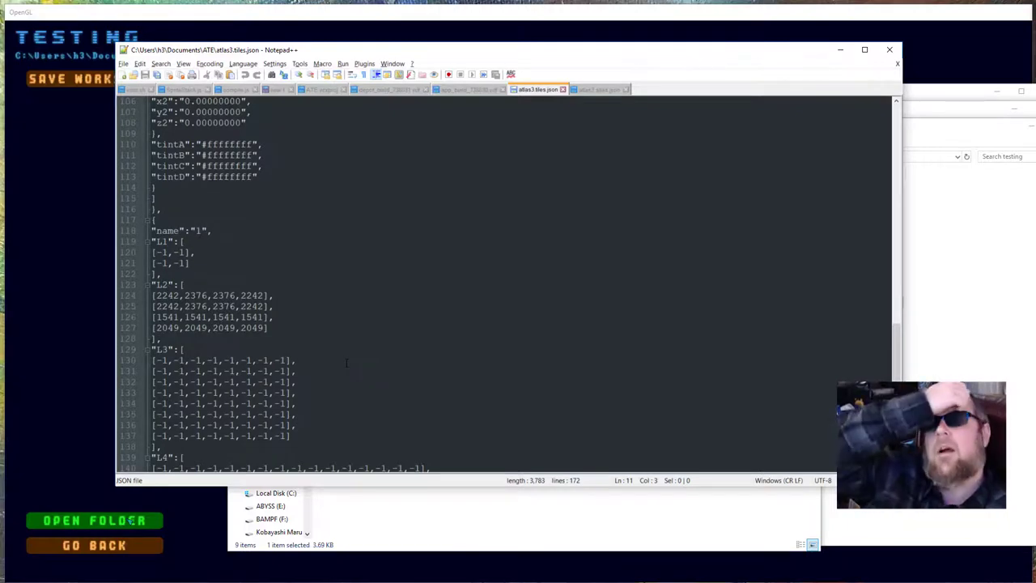
scroll(279, 338, up, 20)
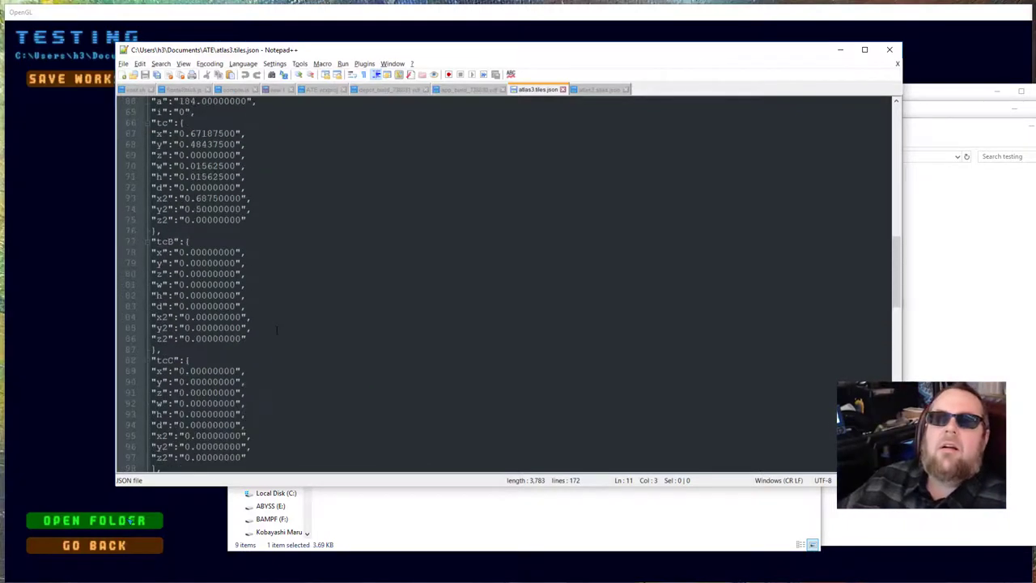
scroll(279, 338, up, 2)
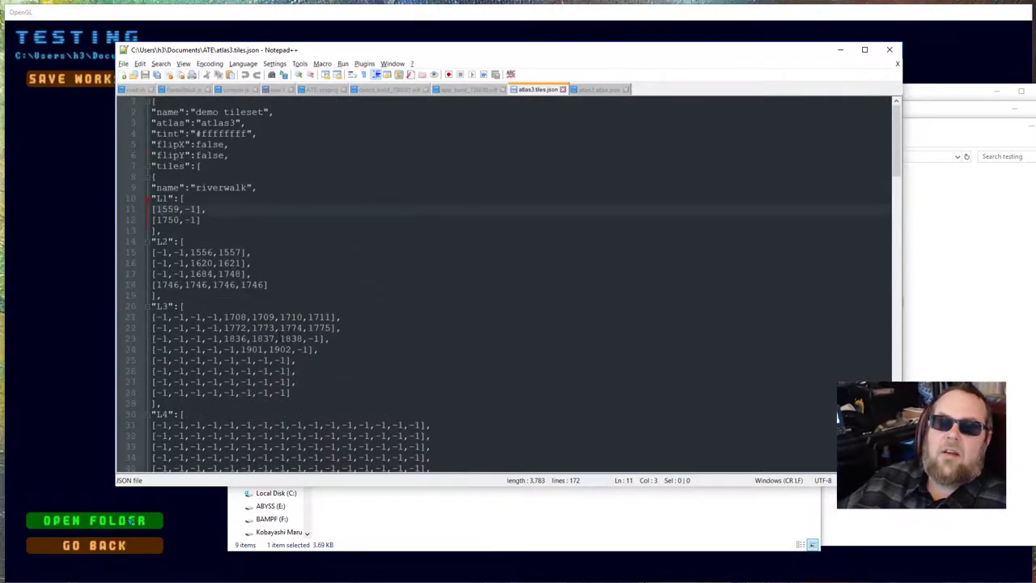
Highlight the 1556 entry in the riverwalk tile's L2 array and the -1 and 1559 entries in its L1 array
double_click(202, 253)
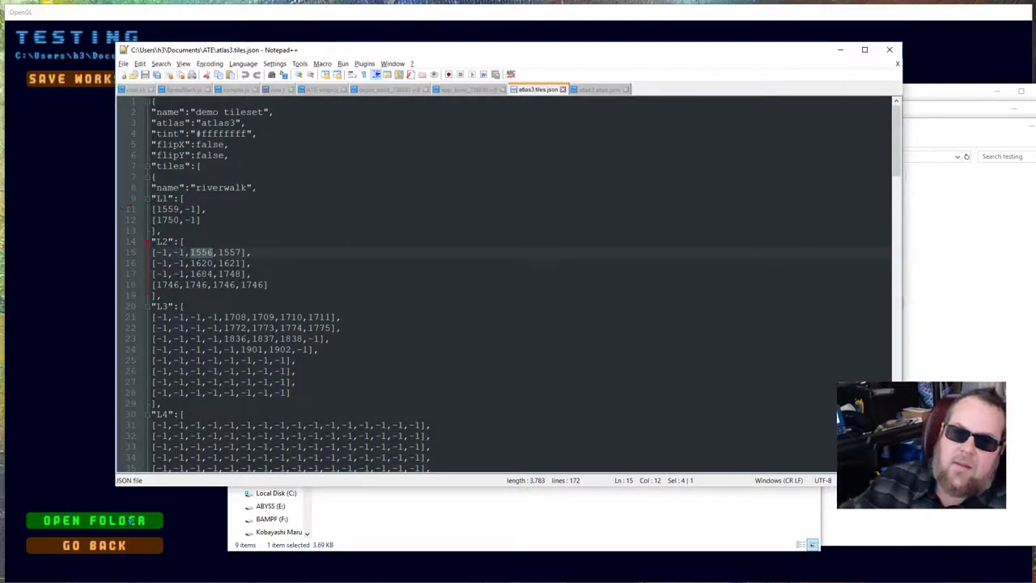
drag(179, 209, 185, 209)
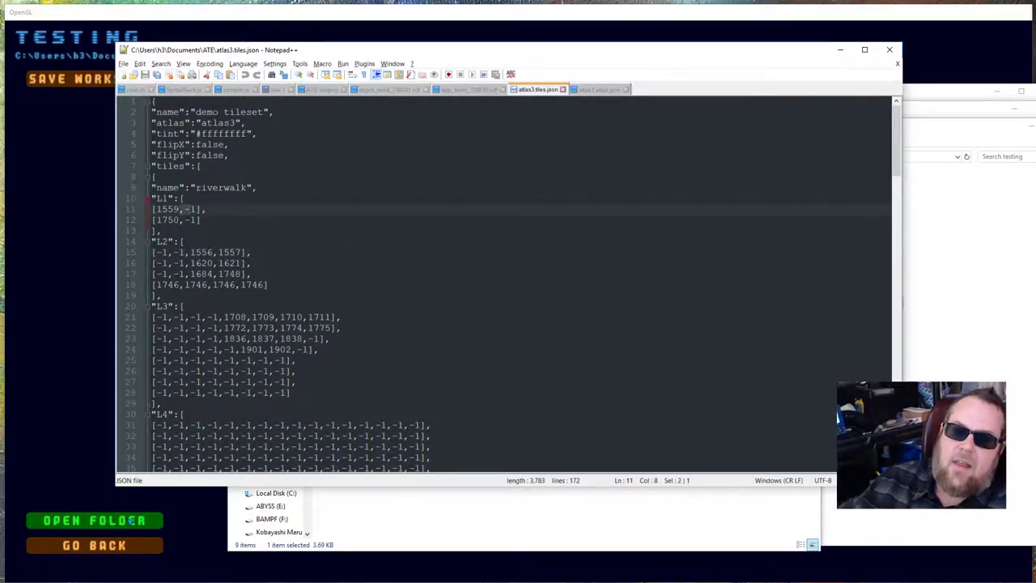
double_click(167, 209)
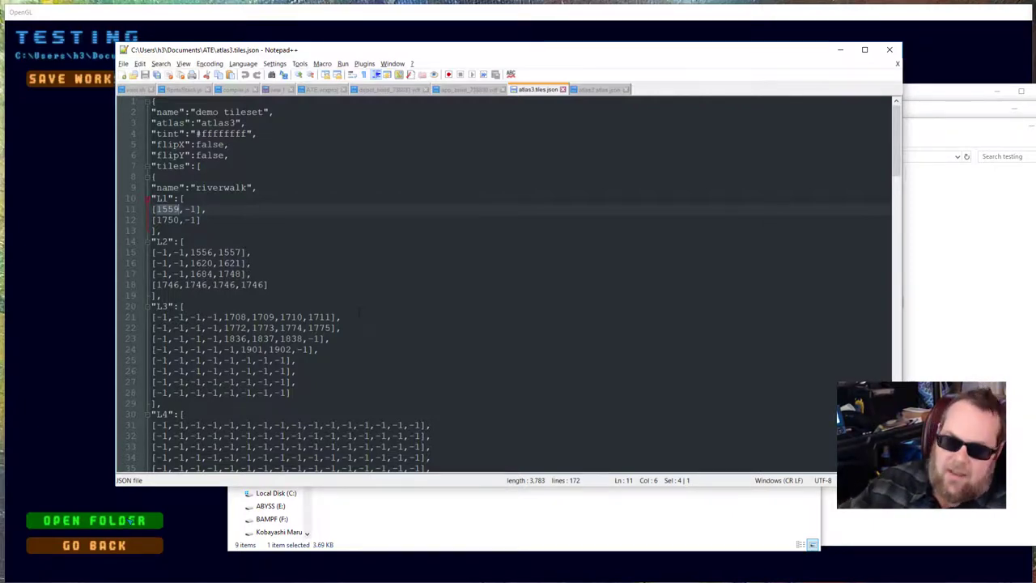
Examine the riverwalk tile's quads to quads4 arrays, highlighting the quads, quads1 and quads2 names
scroll(545, 325, down, 8)
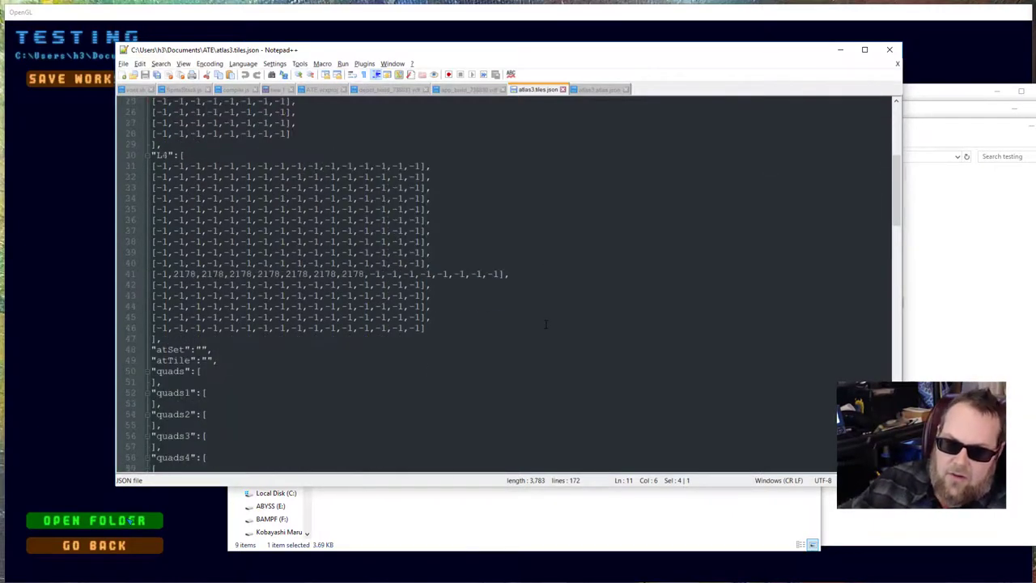
scroll(545, 324, down, 8)
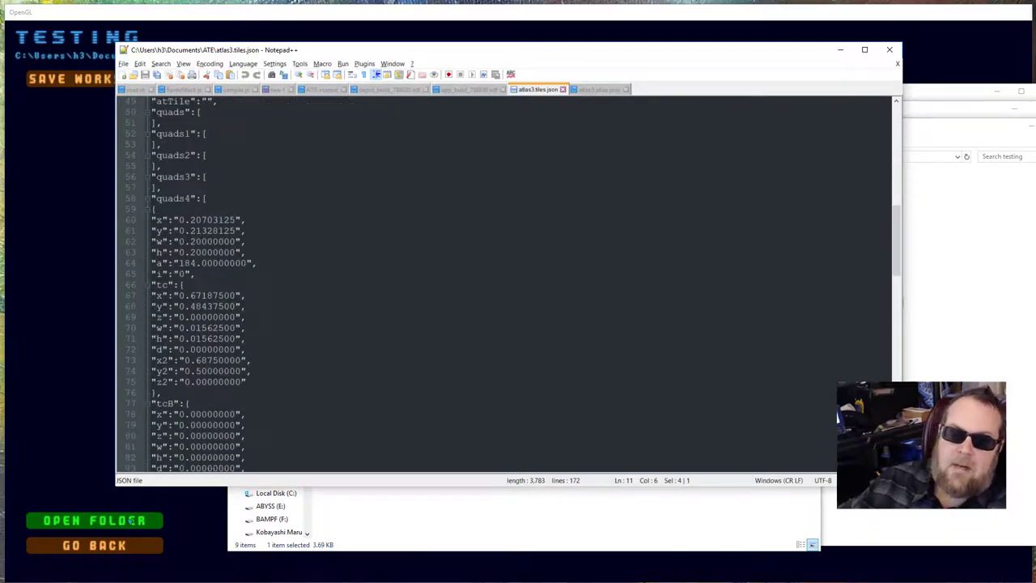
click(207, 198)
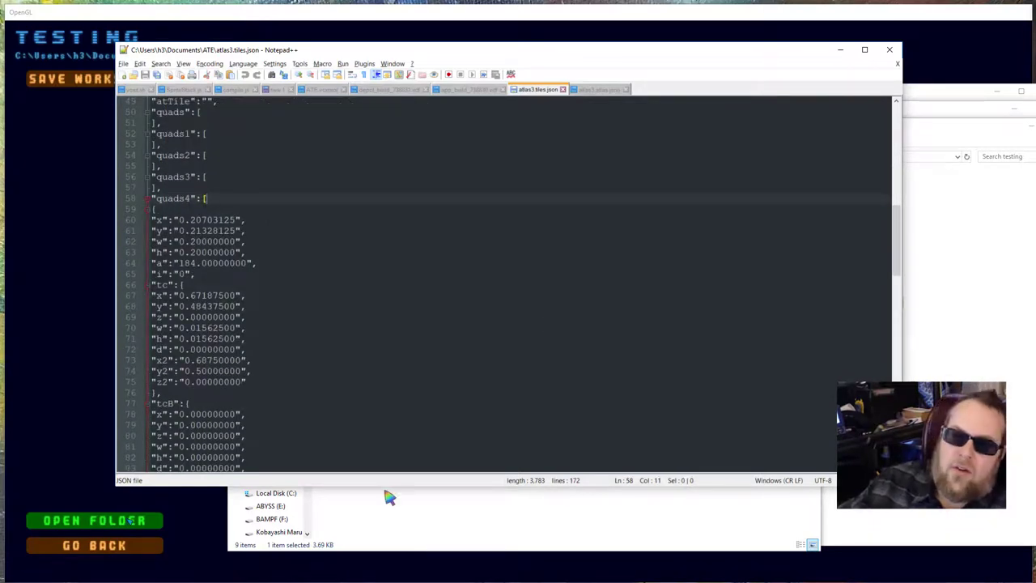
scroll(505, 283, up, 5)
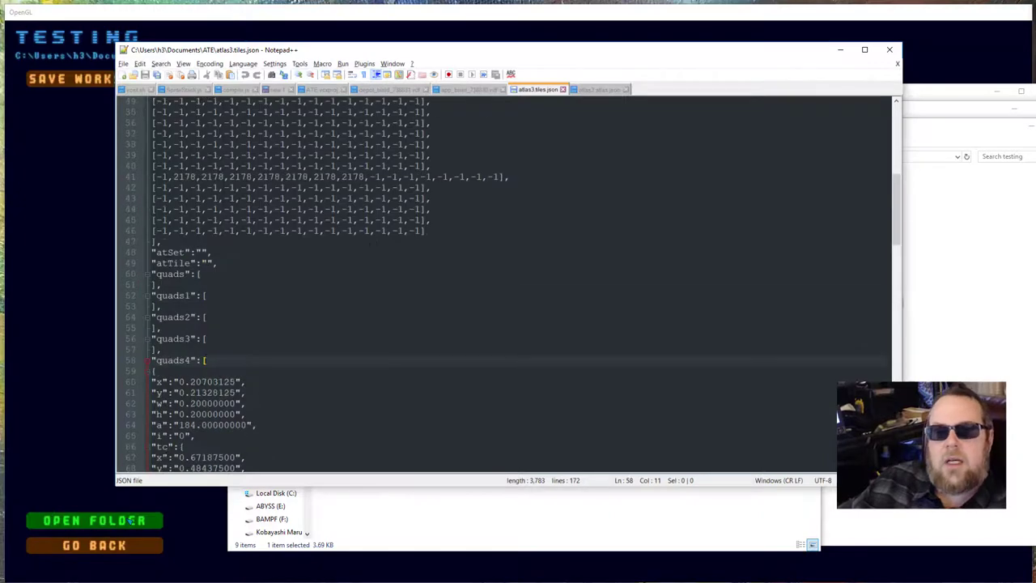
double_click(170, 273)
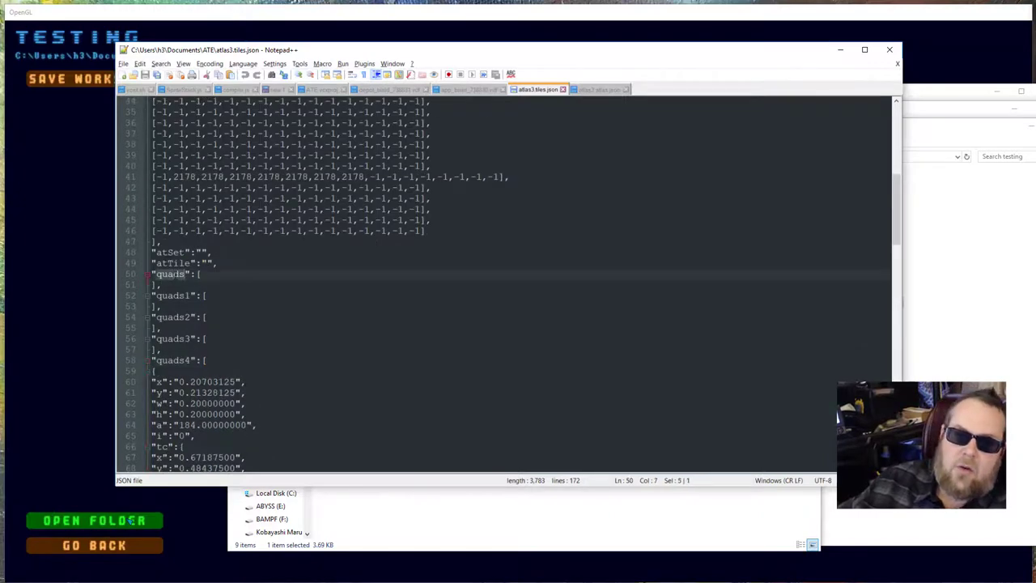
double_click(172, 295)
double_click(173, 317)
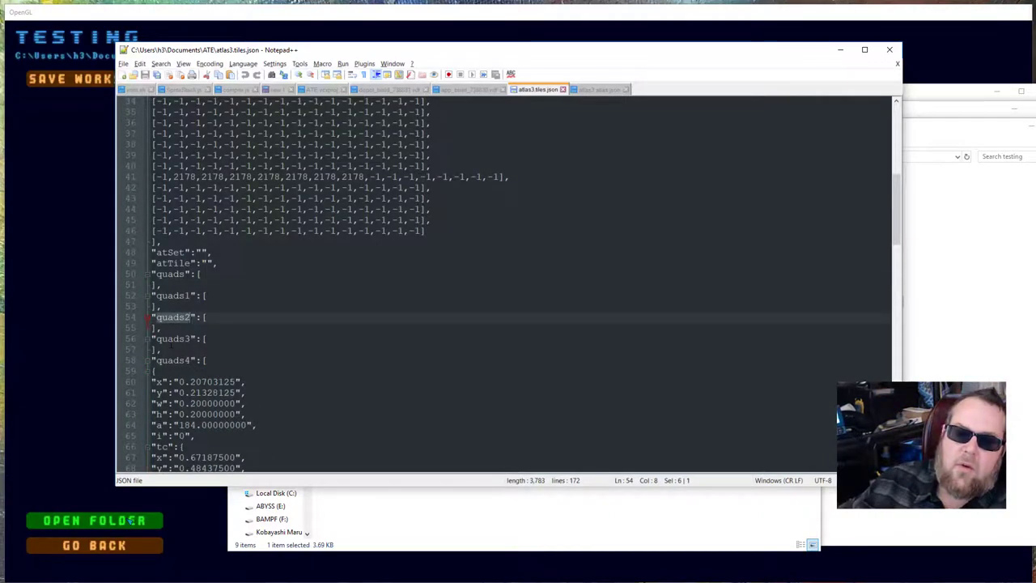
click(679, 381)
Look through the quad's tint values and the second tile's layer and quads arrays, returning to the riverwalk quads4 entry
scroll(679, 343, down, 19)
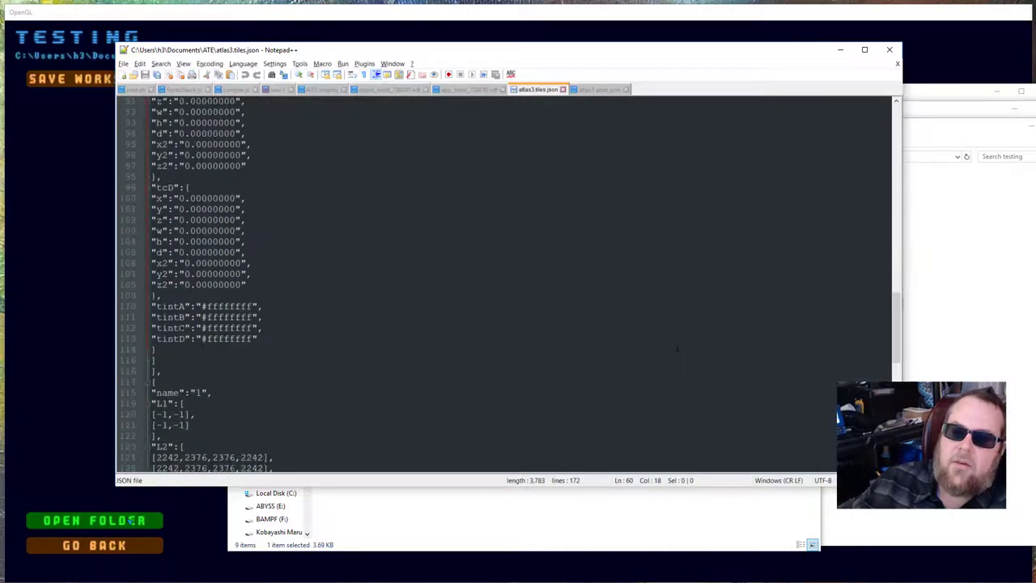
scroll(643, 305, down, 7)
scroll(643, 305, down, 9)
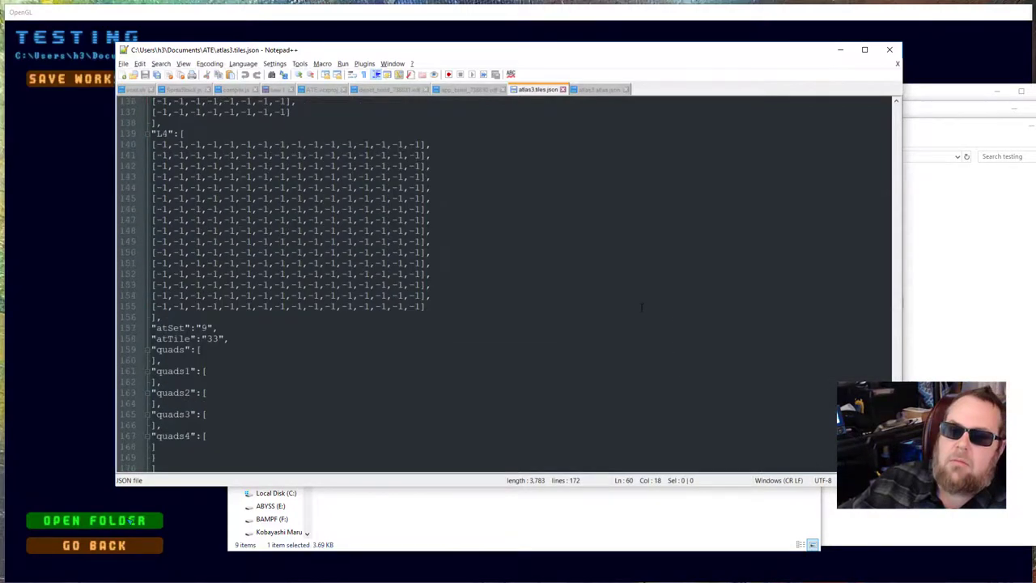
scroll(639, 312, up, 5)
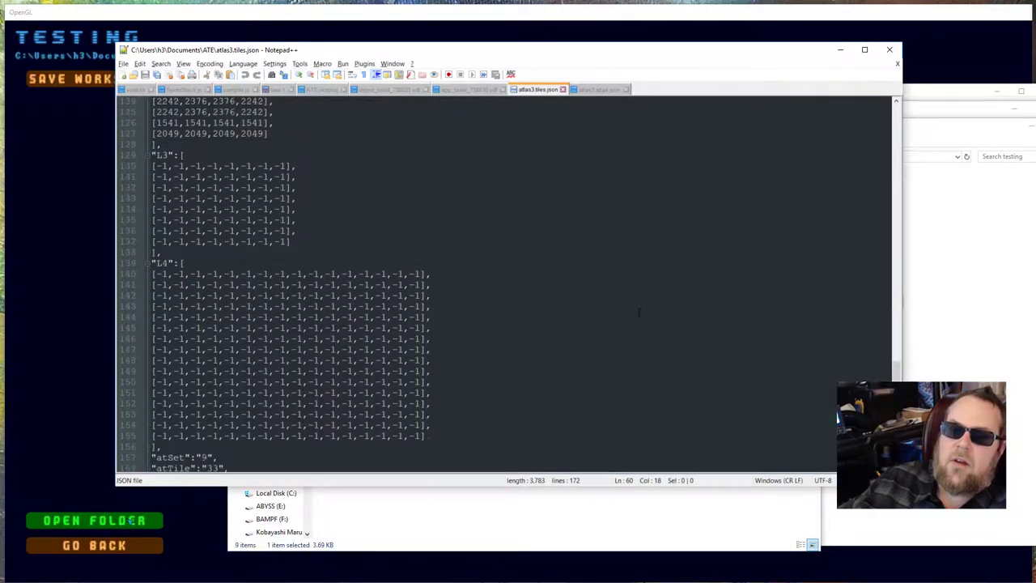
scroll(638, 311, up, 16)
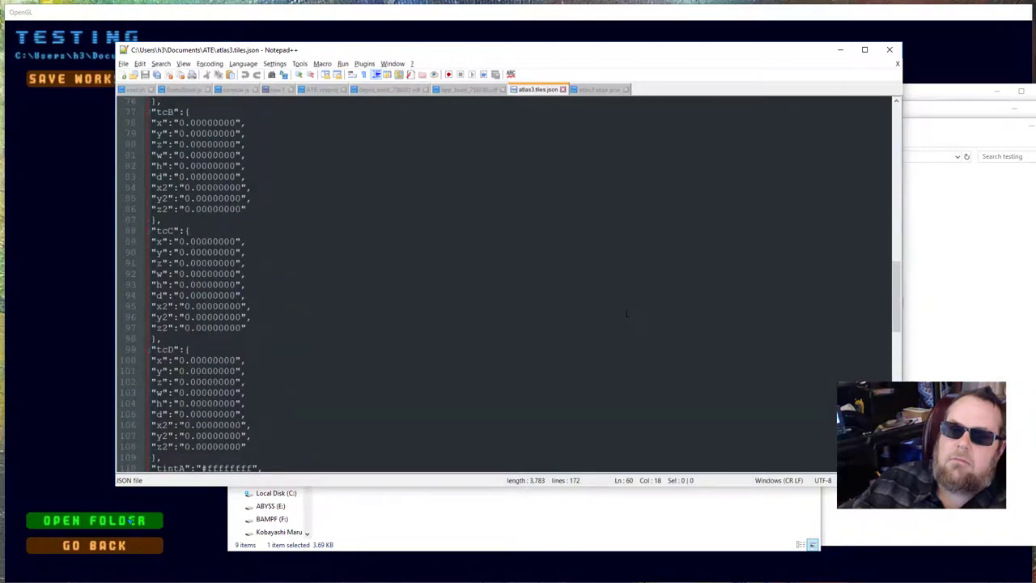
scroll(626, 313, up, 12)
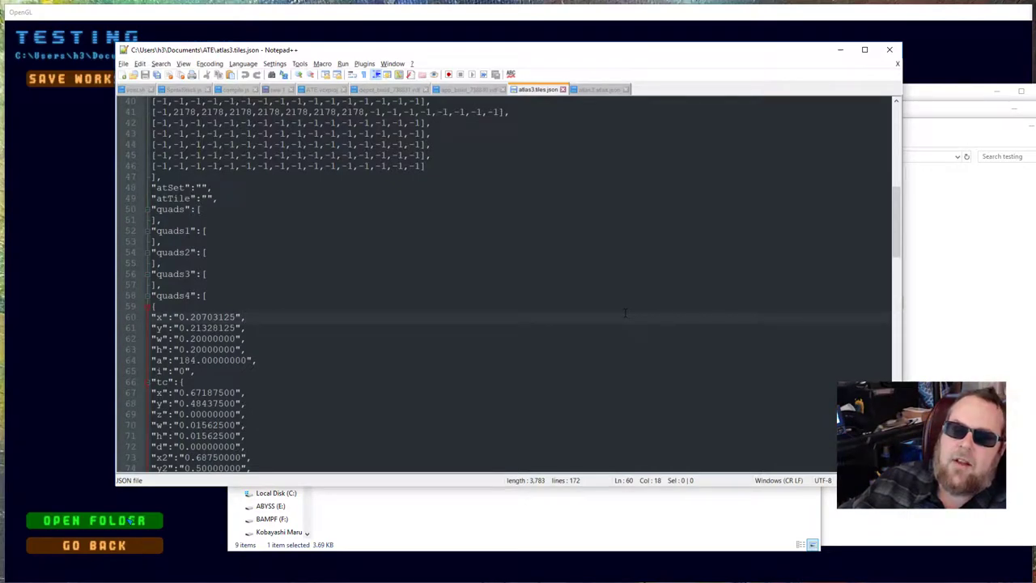
Examine the quads4 entry's position, size and texture coordinates against the riverwalk layer arrays, ending at its width value
scroll(623, 313, down, 6)
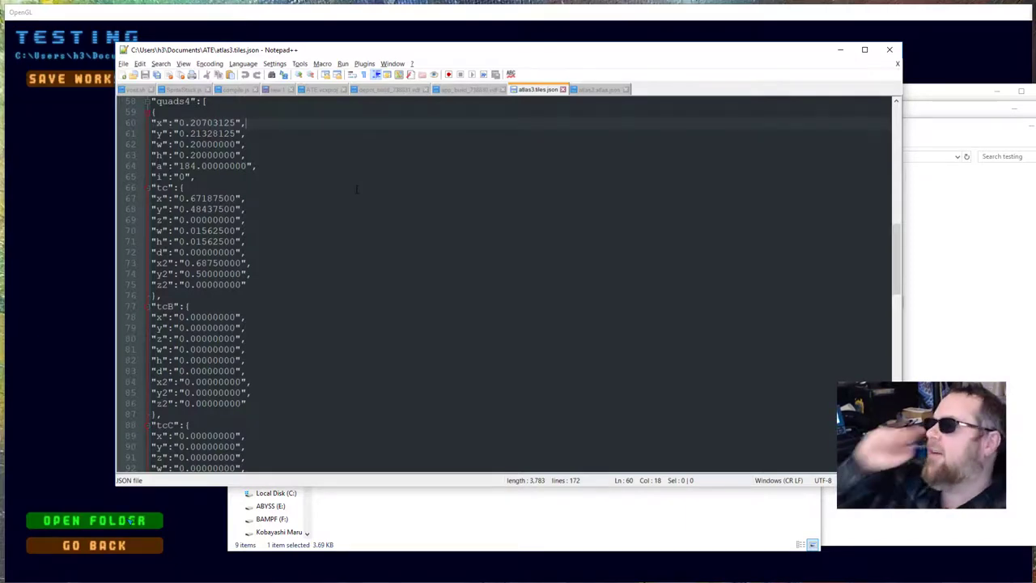
scroll(553, 231, up, 17)
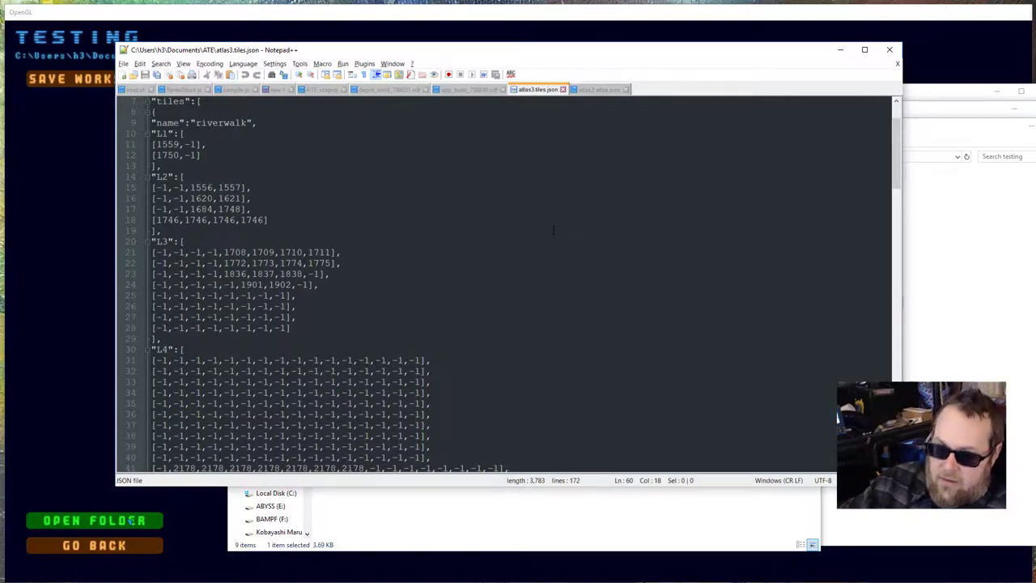
scroll(553, 231, down, 13)
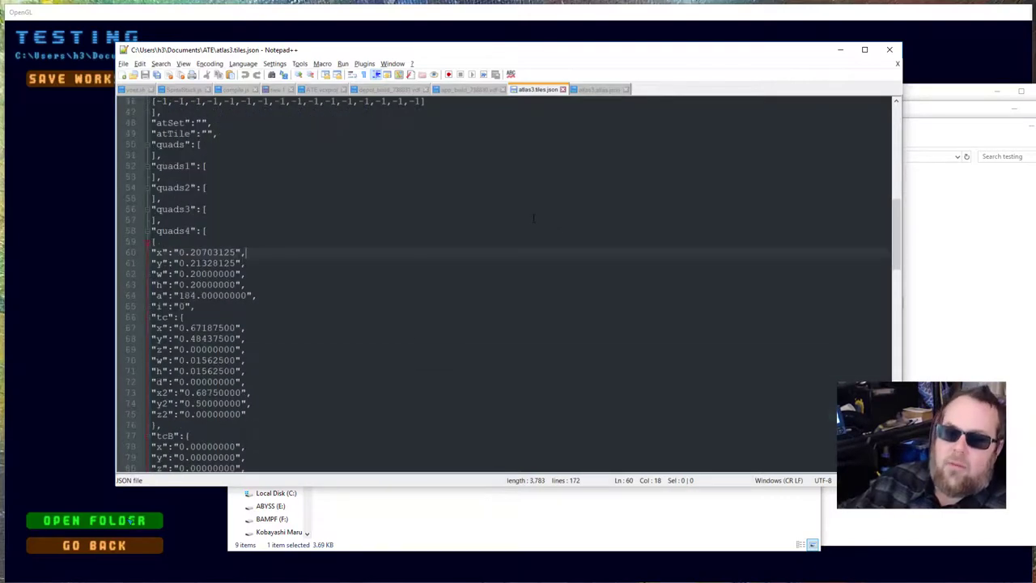
click(202, 273)
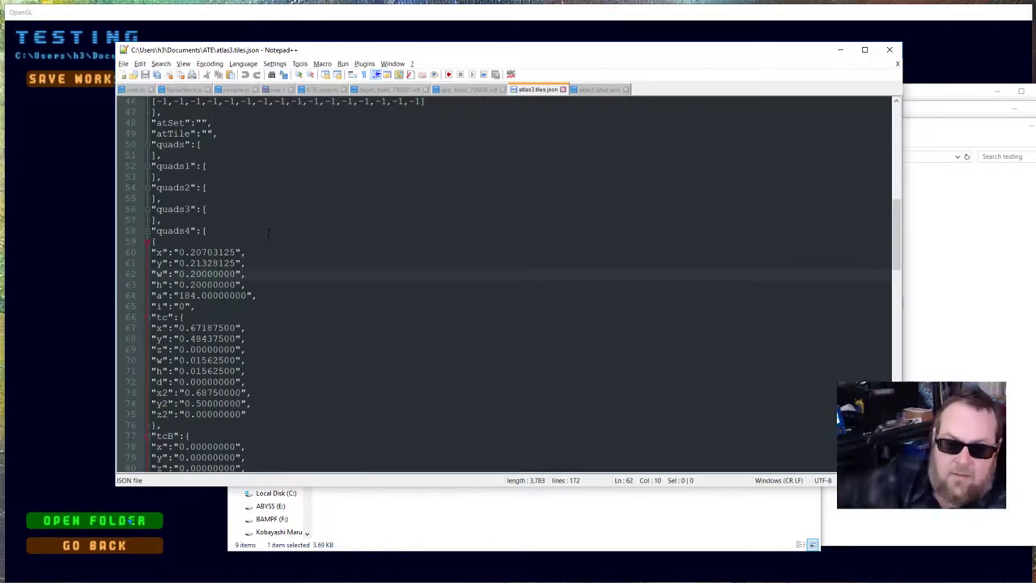
Examine the quads4 entry's height, a and i values, ending at the start of its tc texture coordinate block
key(Down)
key(Down)
key(Down)
key(Down)
key(ctrl+Down)
key(ctrl+Down)
key(ctrl+Down)
key(ctrl+Down)
key(ctrl+Down)
key(ctrl+Down)
key(ctrl+Down)
key(ctrl+Down)
key(ctrl+Down)
key(ctrl+Down)
key(ctrl+Down)
key(ctrl+Down)
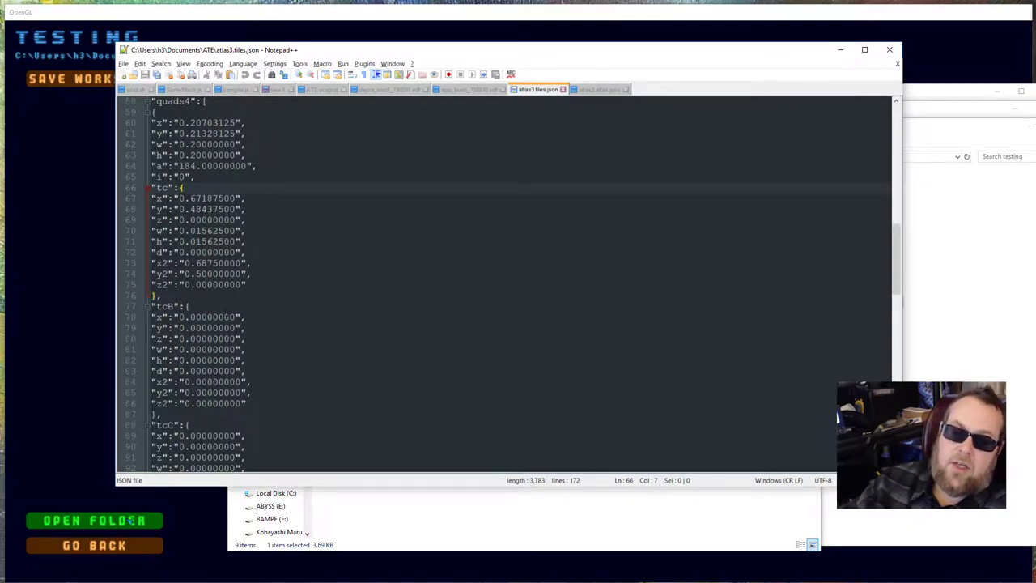
Examine the quad's tcB, tcC and tcD texture coordinate blocks, placing the cursor on the tcB line
scroll(502, 283, down, 4)
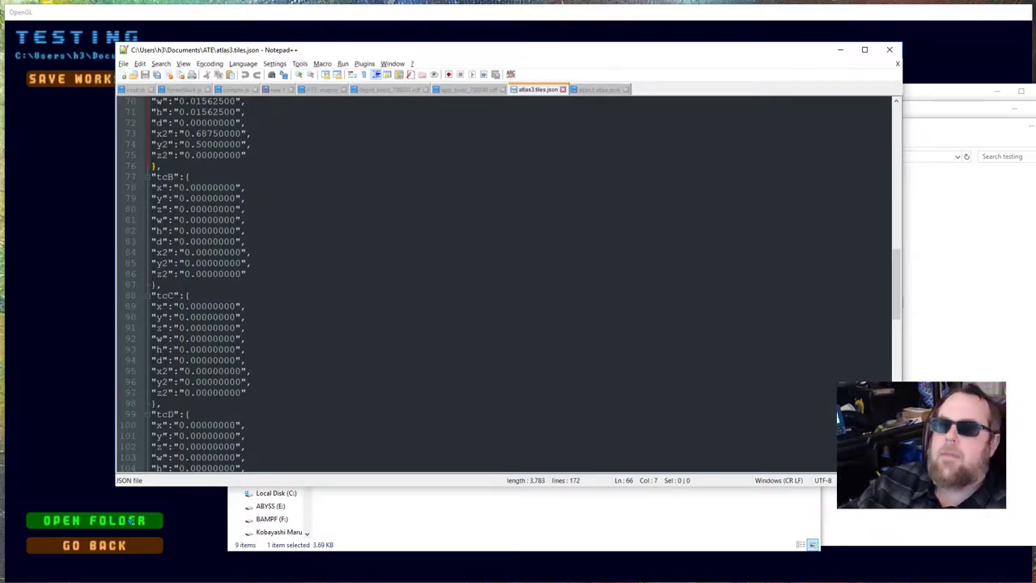
click(276, 208)
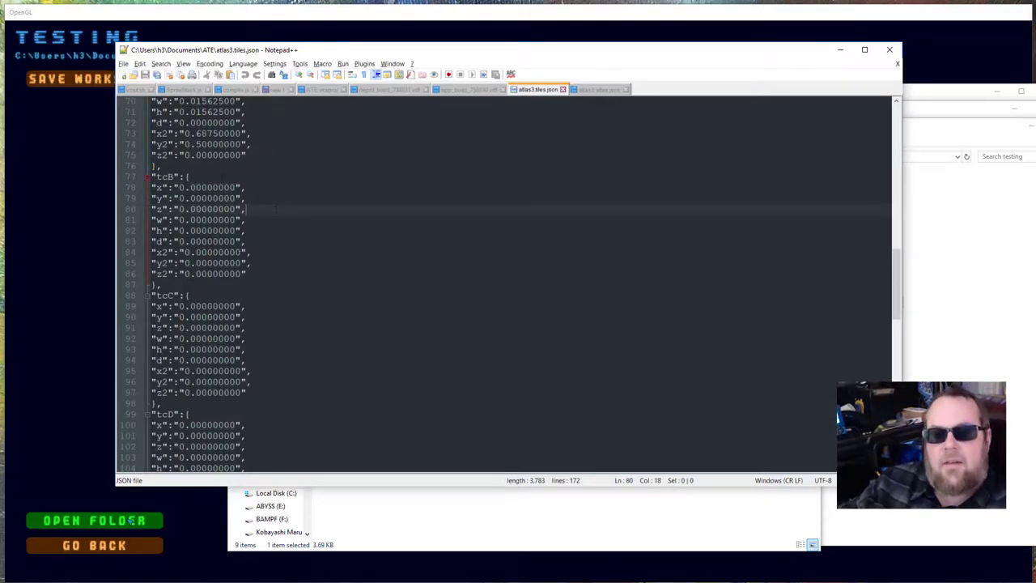
click(276, 177)
scroll(276, 208, up, 6)
scroll(276, 208, down, 5)
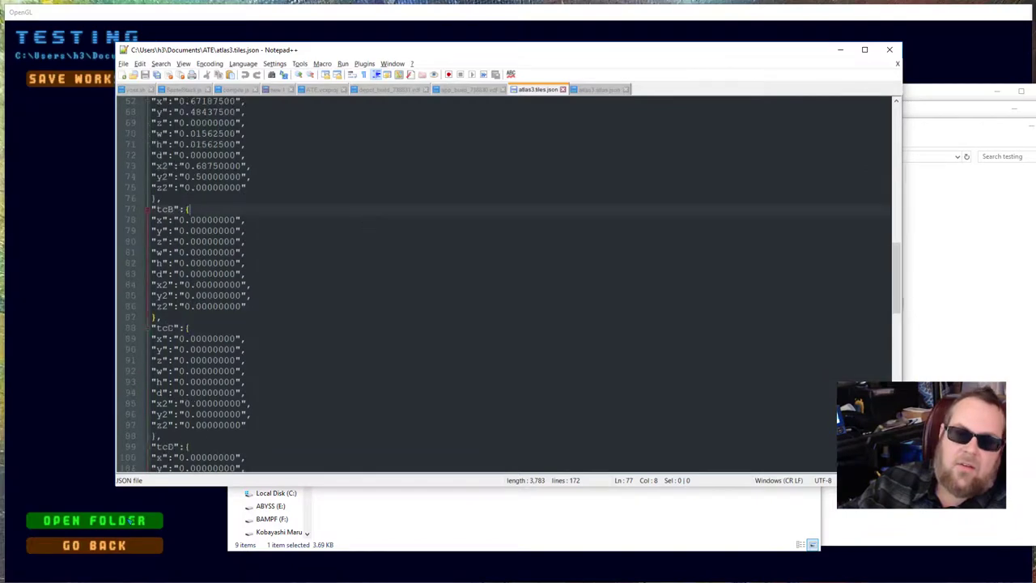
scroll(327, 212, down, 7)
scroll(224, 289, up, 12)
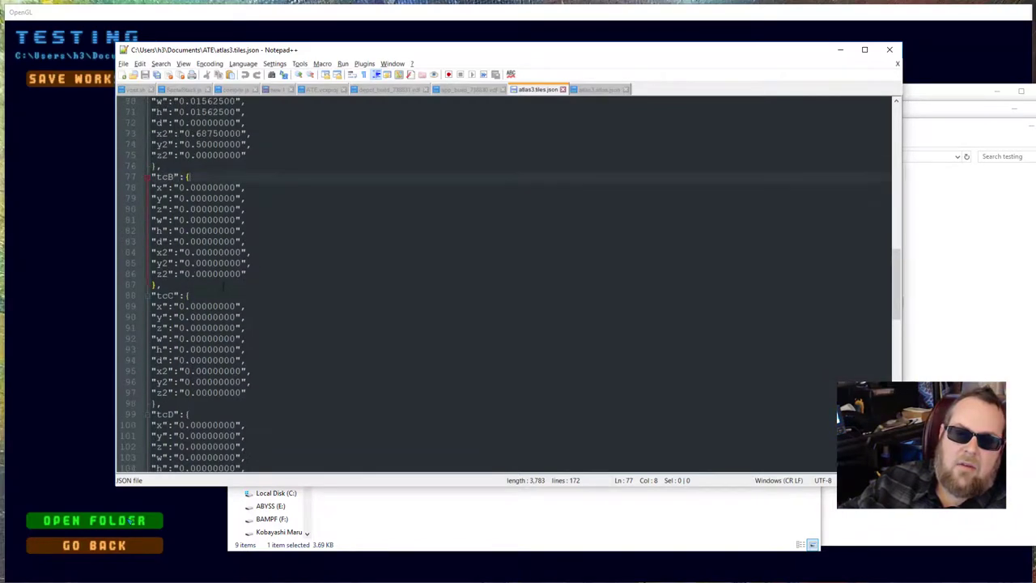
scroll(223, 290, down, 6)
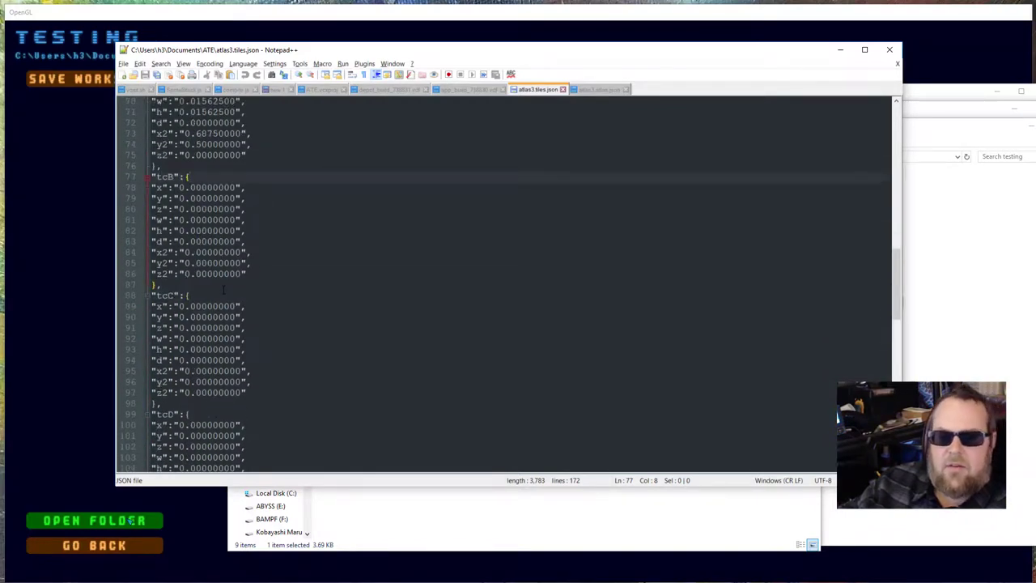
scroll(223, 290, down, 3)
scroll(223, 290, down, 3)
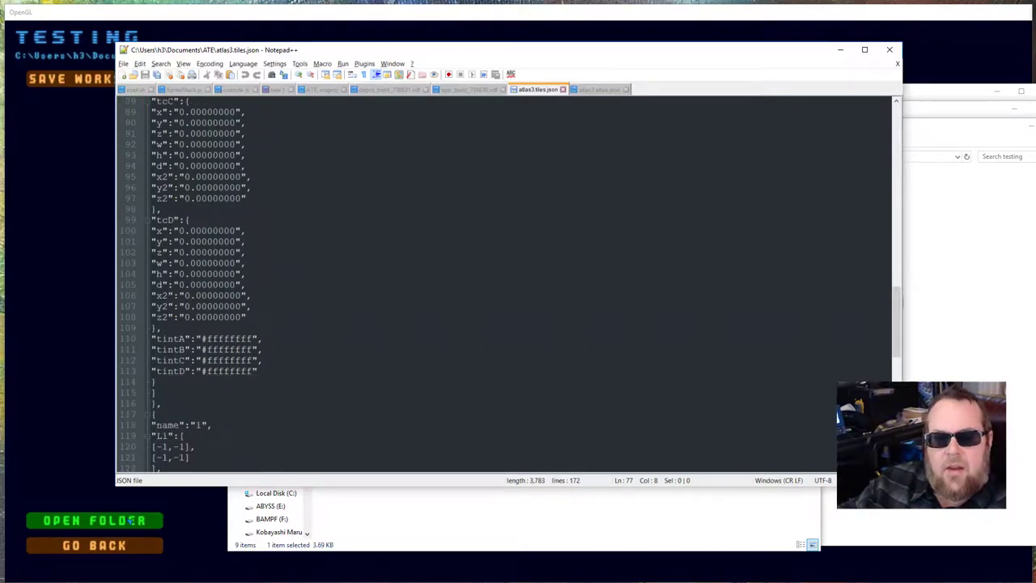
scroll(260, 290, up, 11)
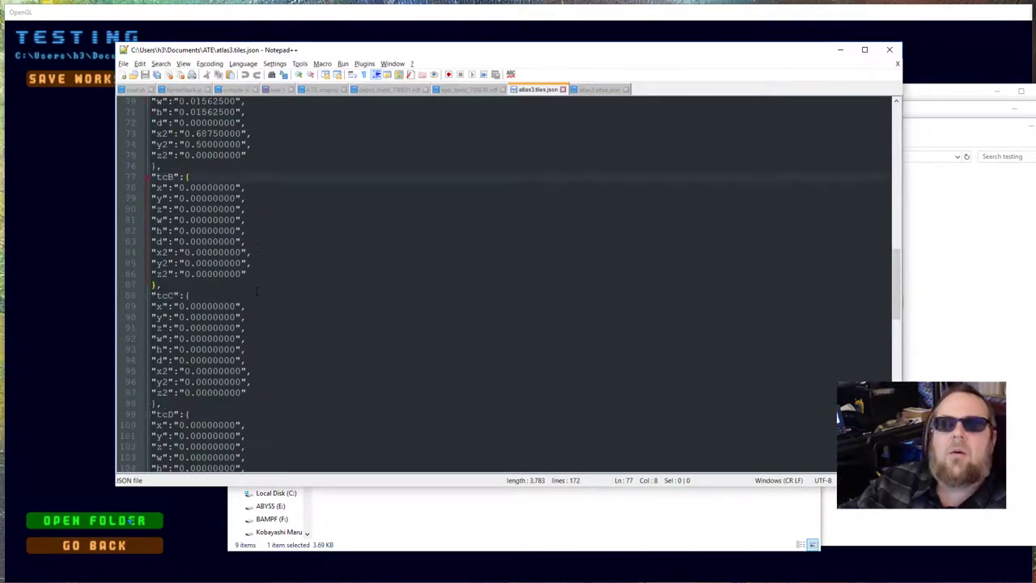
Compare the quad's tc texture coordinates with its tcB, tcC and tcD blocks
scroll(257, 290, up, 1)
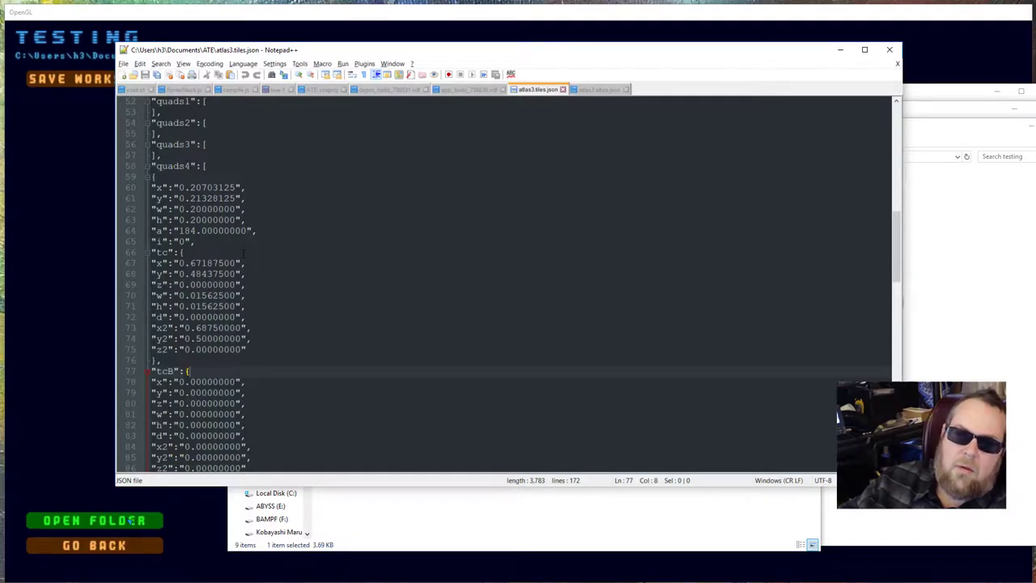
scroll(243, 255, down, 3)
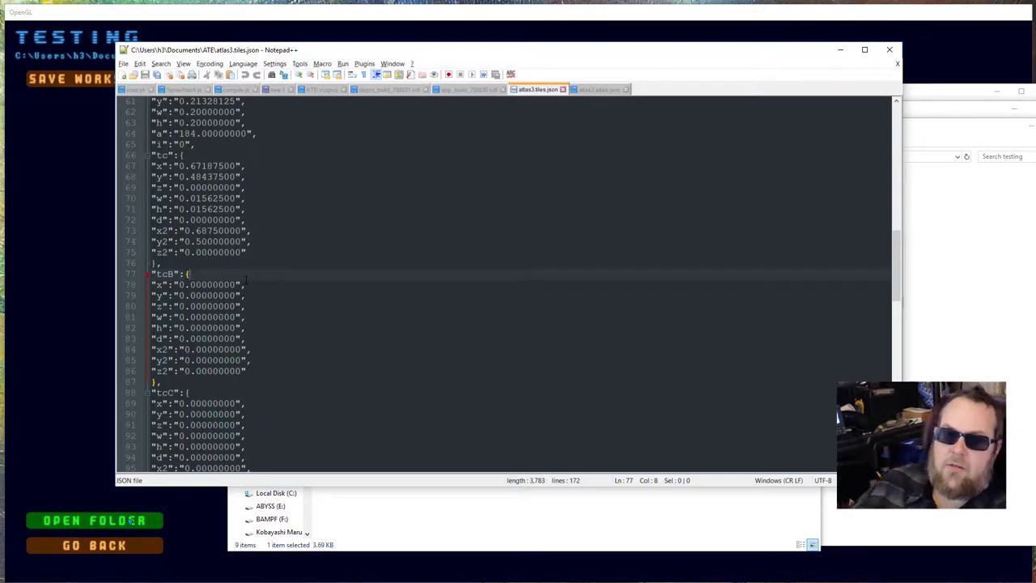
scroll(263, 275, up, 3)
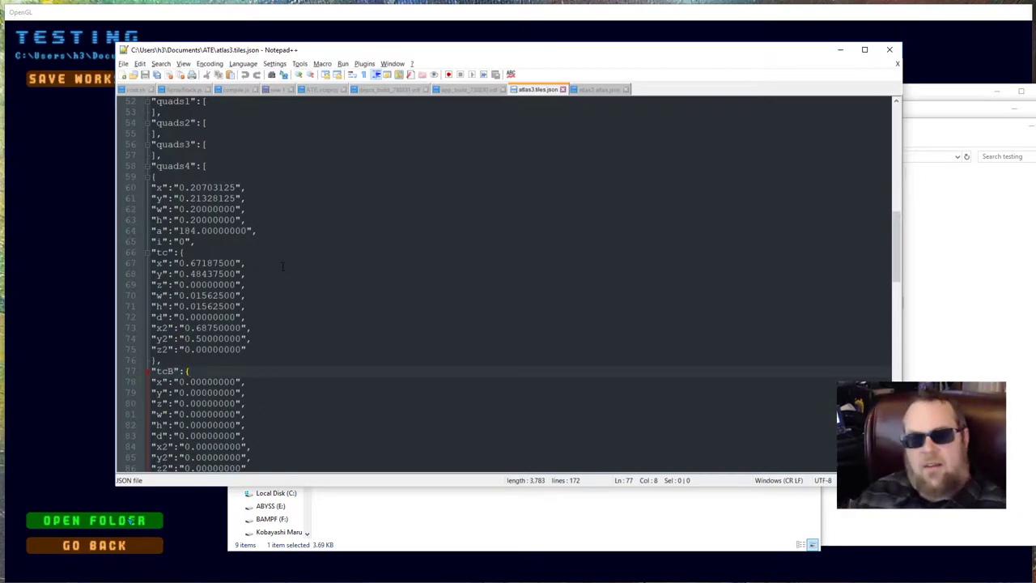
scroll(289, 249, down, 13)
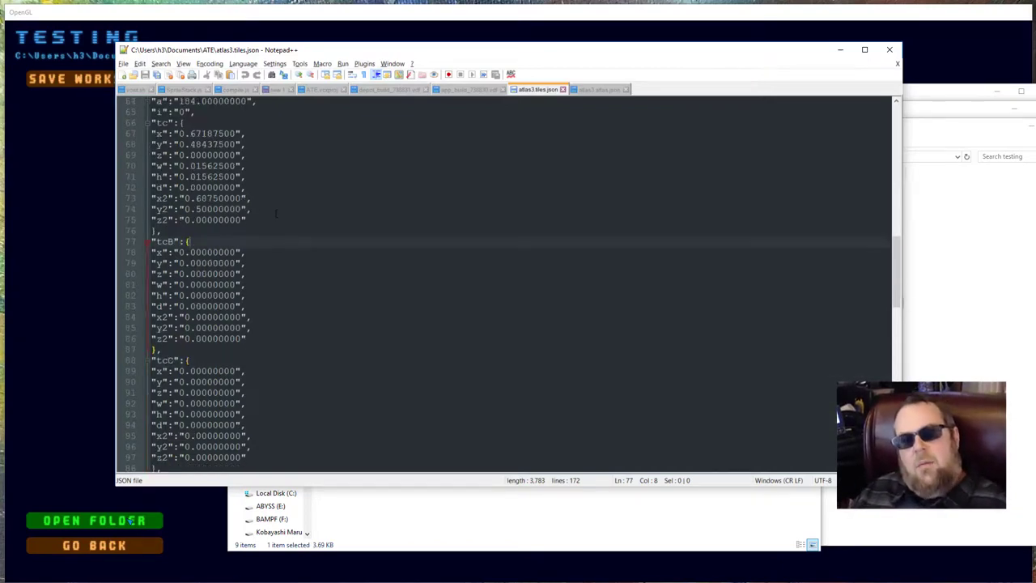
scroll(288, 249, up, 4)
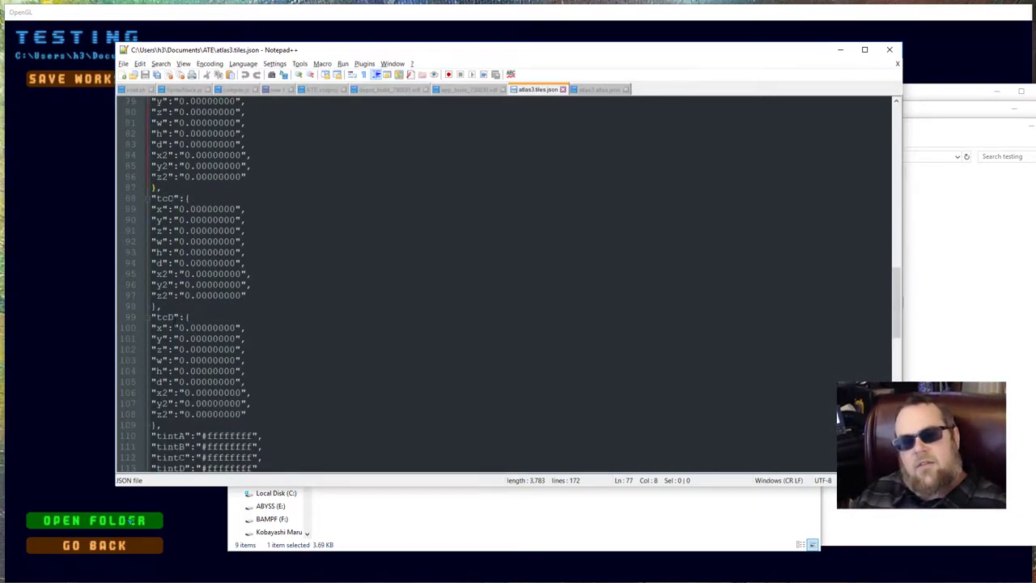
scroll(289, 249, up, 3)
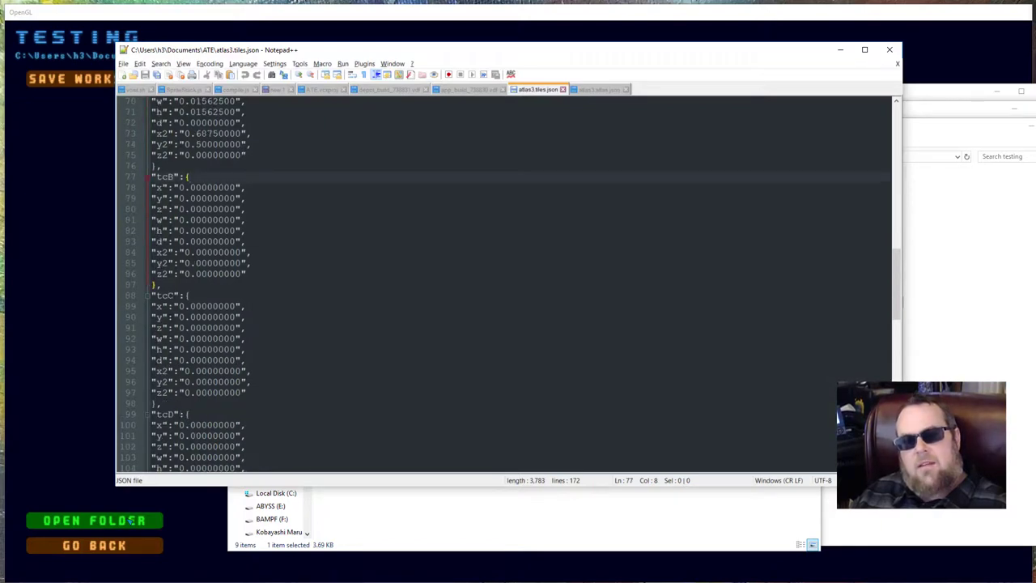
Review the quad's tintA to tintD values and the end of the riverwalk tile entry
scroll(269, 356, down, 4)
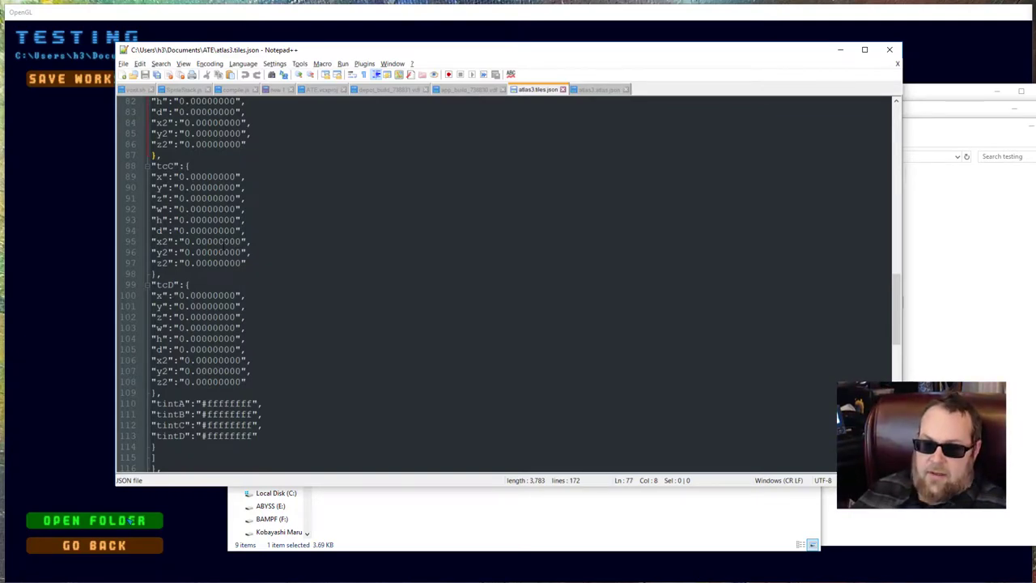
scroll(506, 283, down, 5)
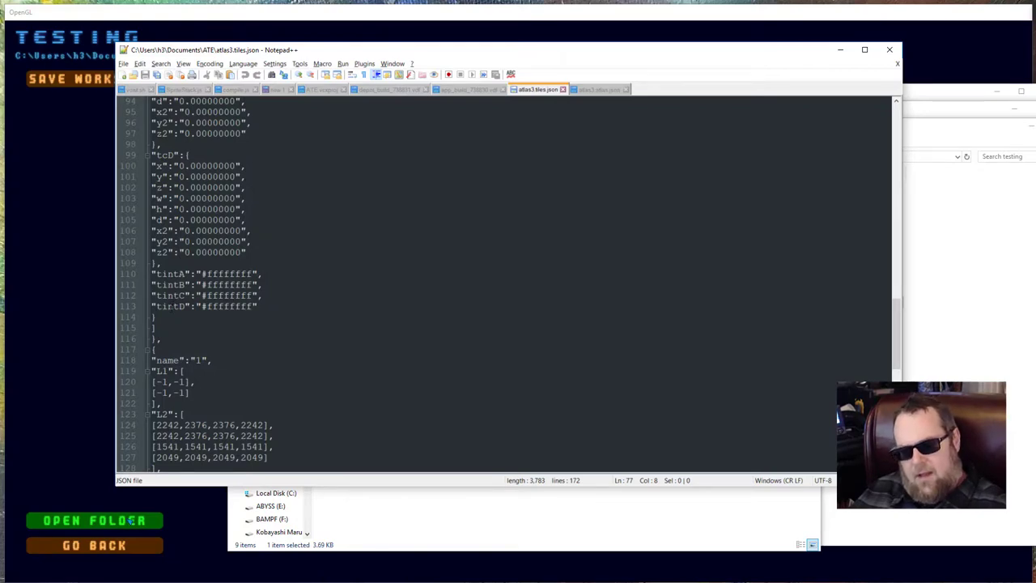
scroll(502, 283, down, 4)
scroll(502, 284, up, 4)
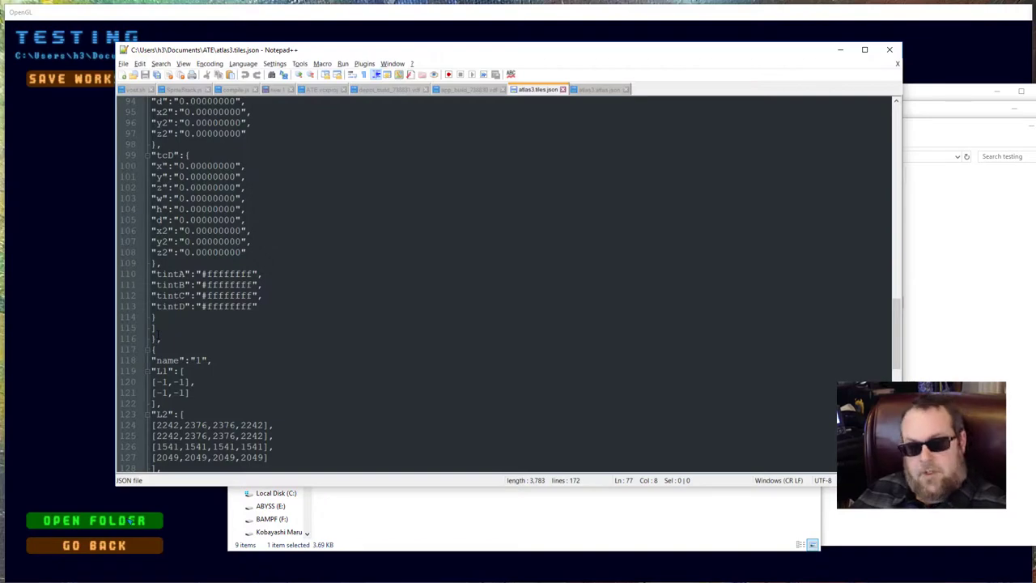
scroll(501, 283, down, 3)
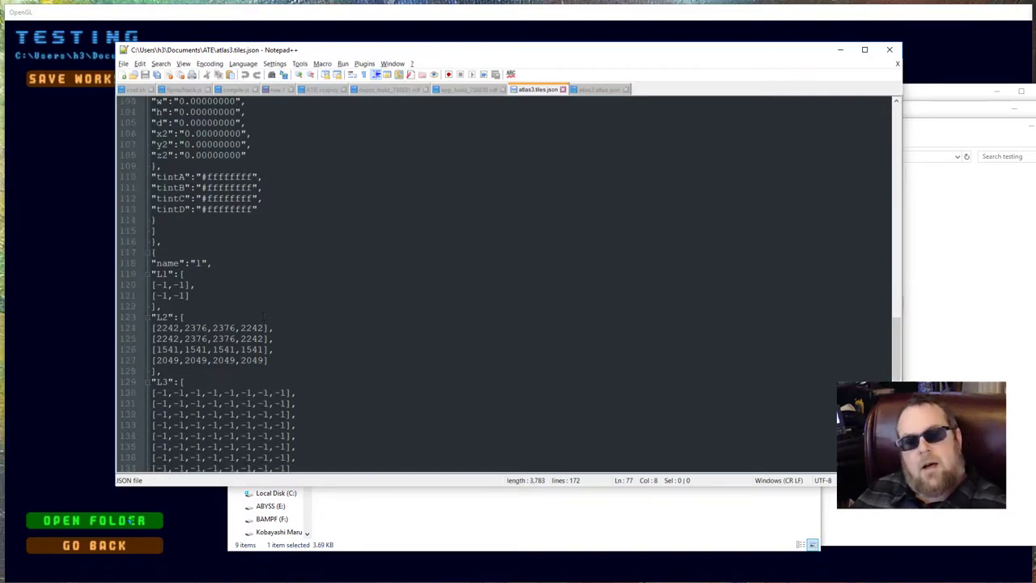
Examine the second tile's name, layer arrays, atSet and atTile entries, returning to the demo tileset header
click(235, 263)
scroll(234, 263, down, 12)
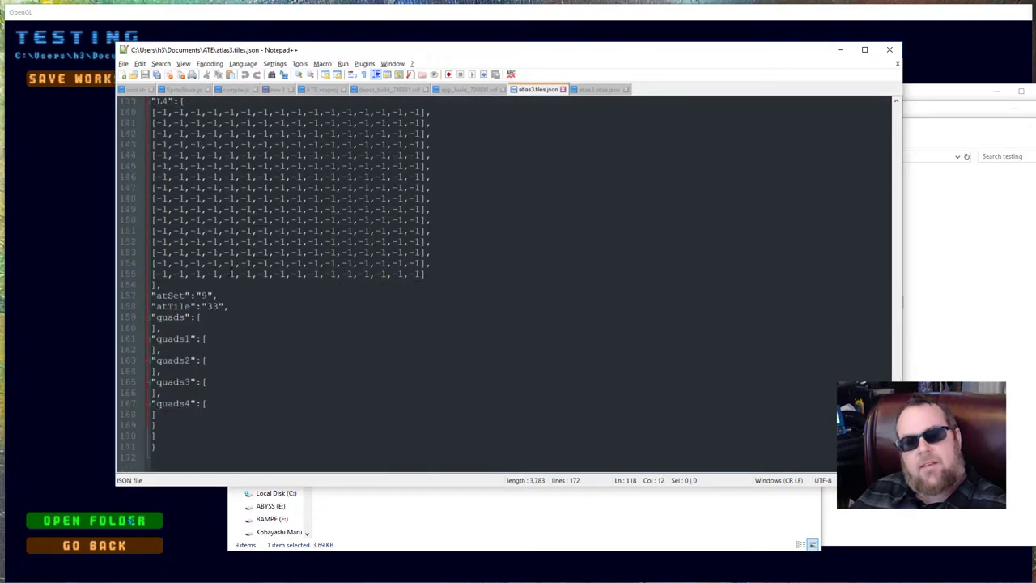
click(245, 297)
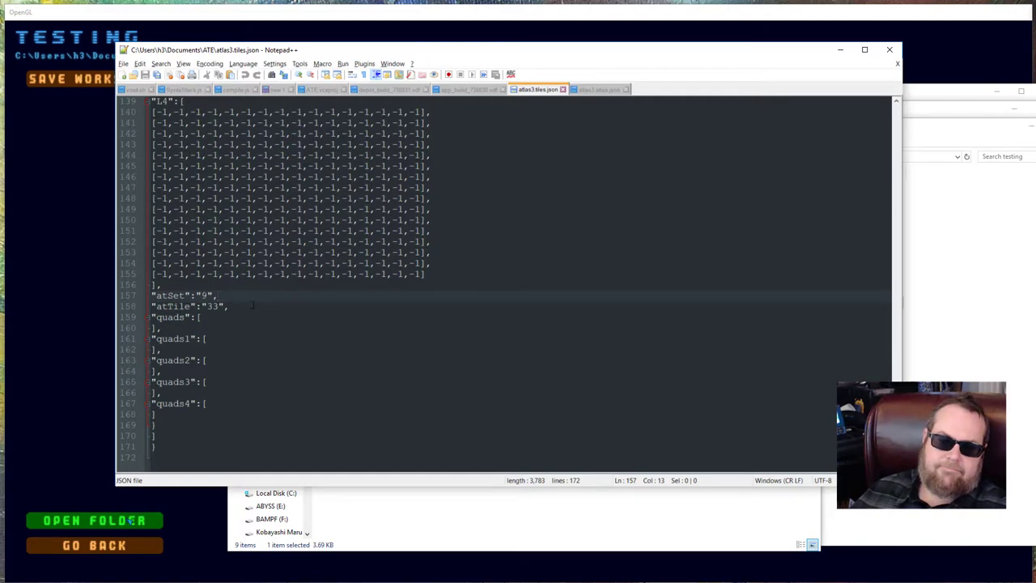
scroll(252, 305, up, 5)
scroll(242, 307, up, 11)
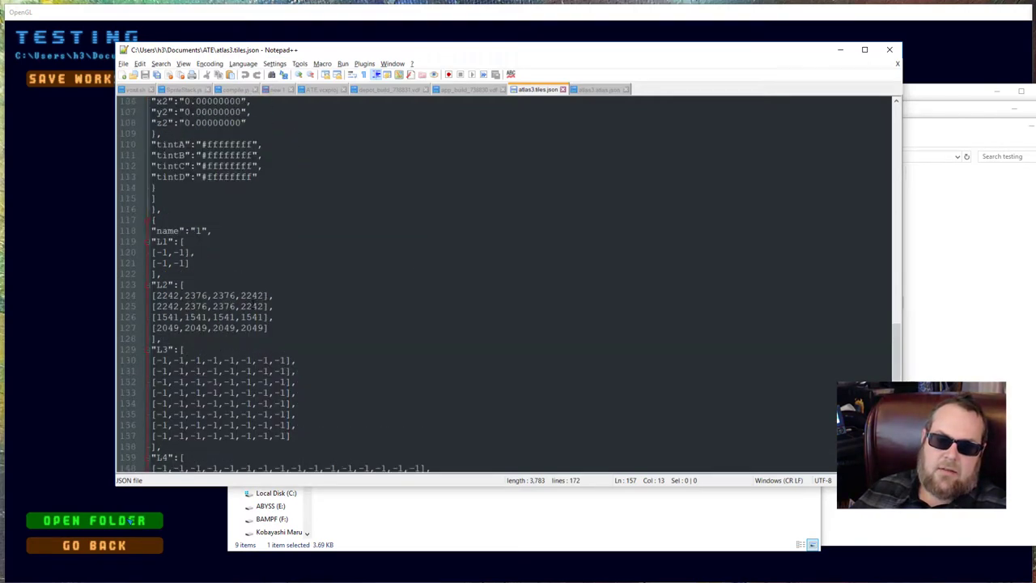
scroll(243, 307, down, 13)
scroll(242, 308, down, 1)
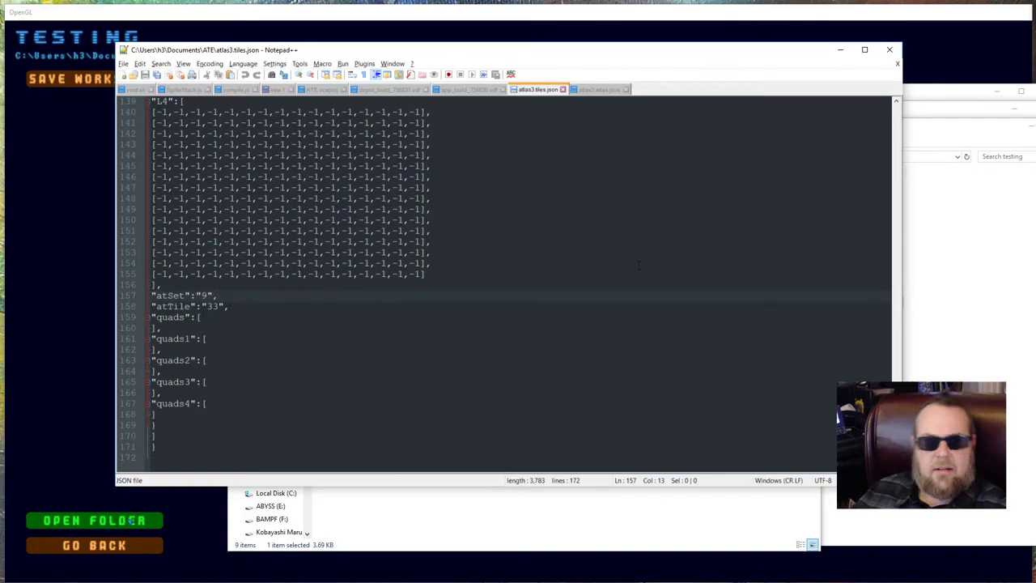
scroll(518, 304, up, 8)
scroll(500, 302, up, 20)
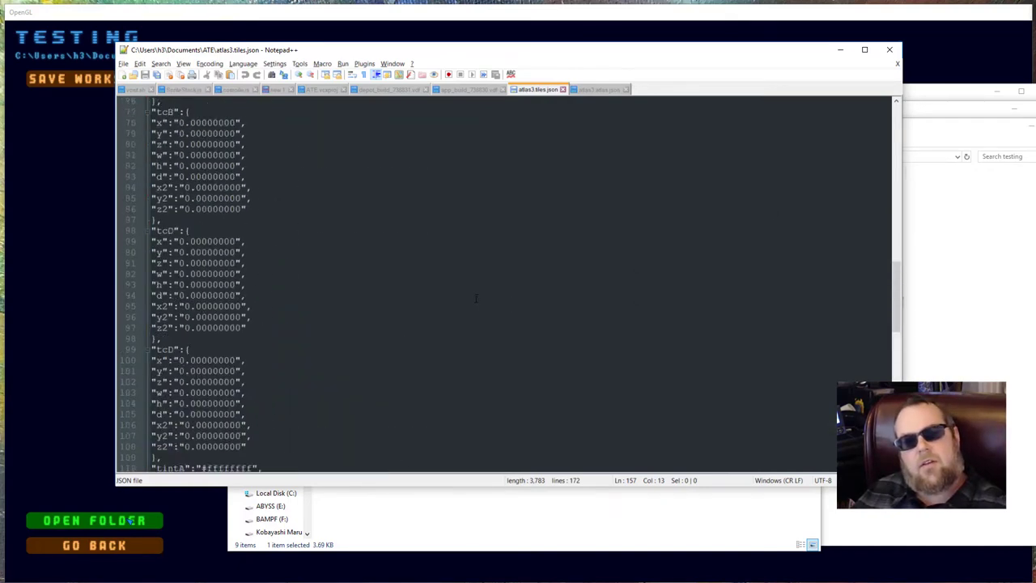
scroll(465, 301, up, 17)
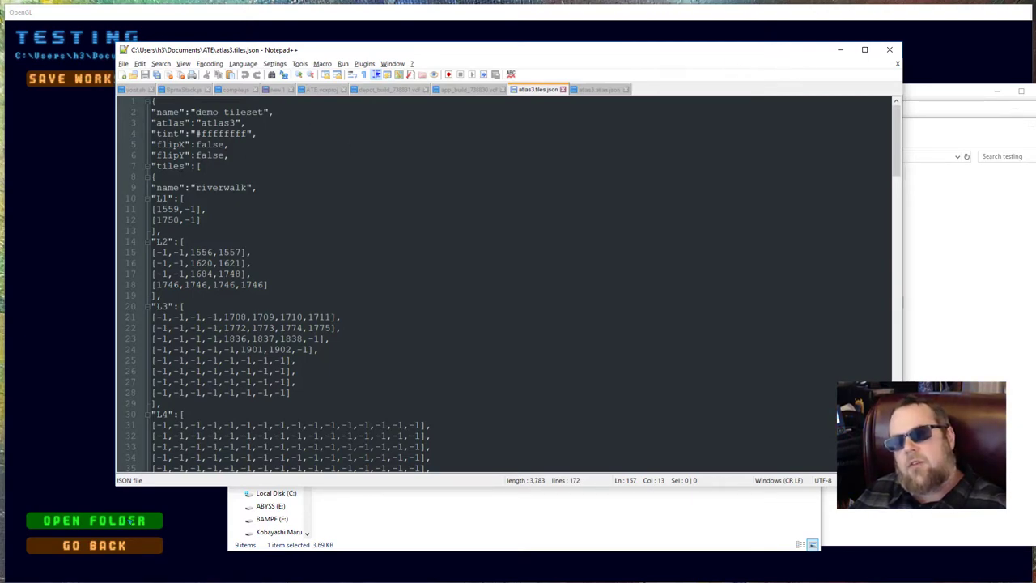
Switch back to the Atlas Tile Editor, leave the testing workspace for the title screen and exit the program
click(129, 520)
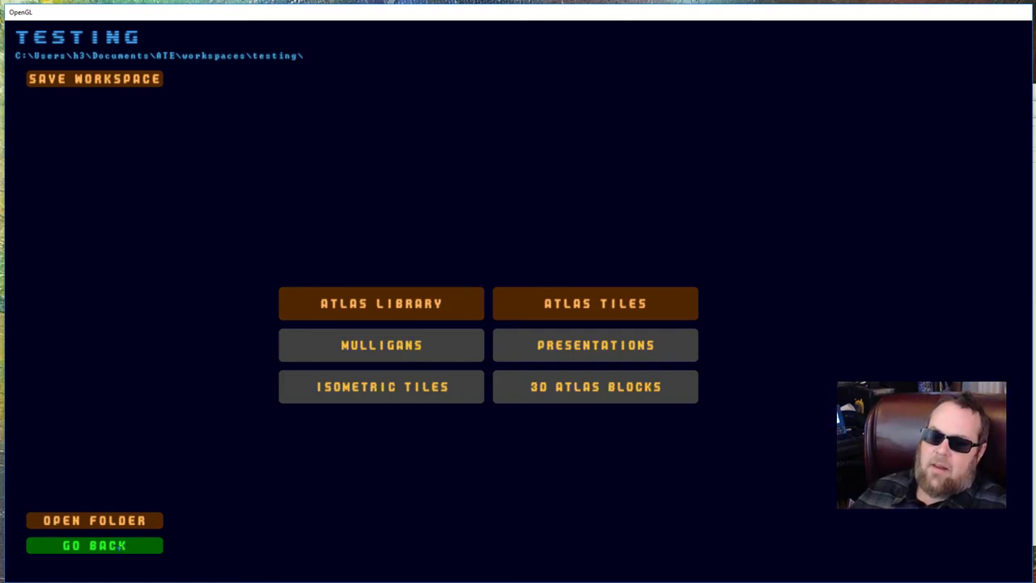
click(109, 546)
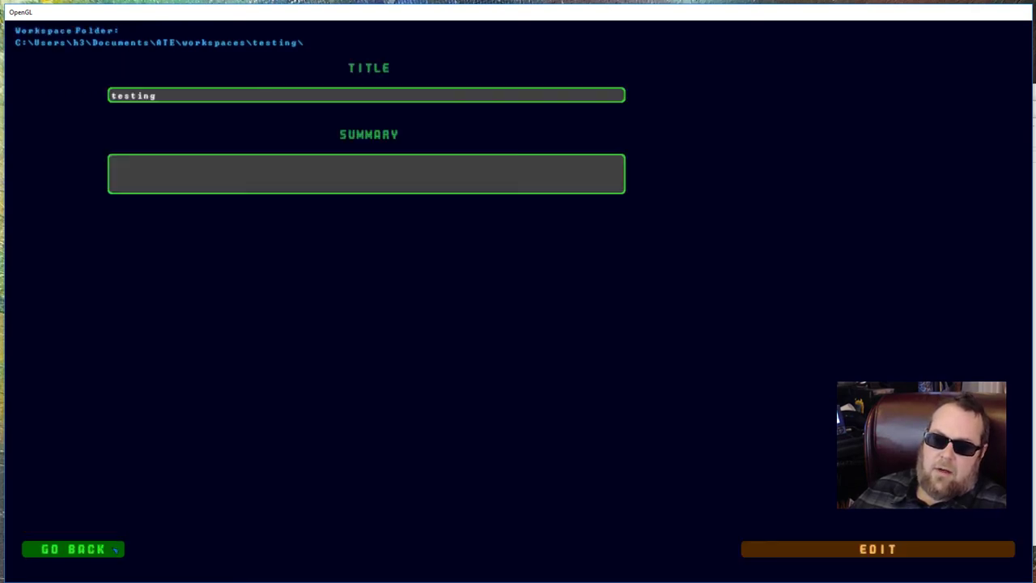
click(113, 549)
click(116, 549)
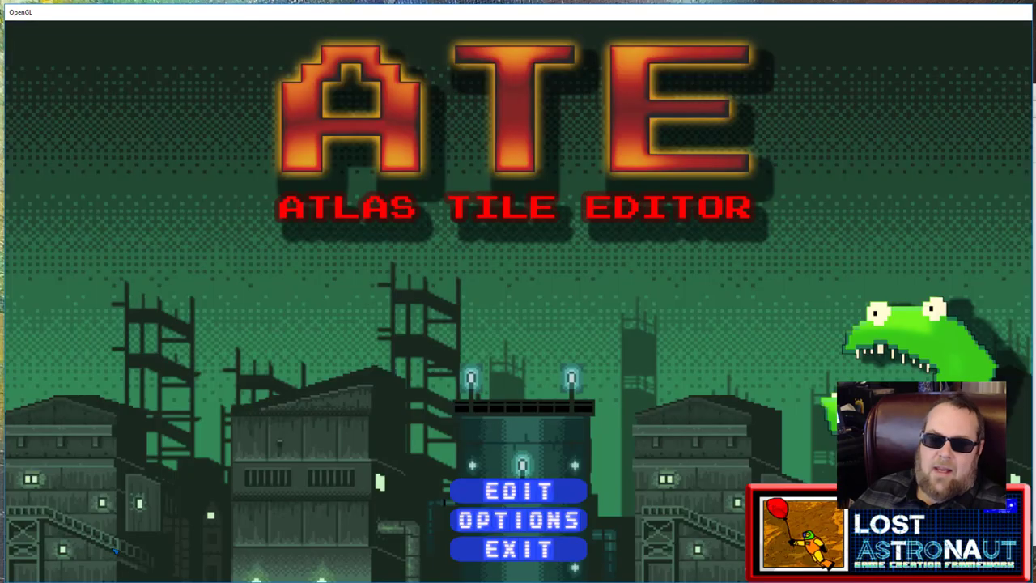
click(503, 550)
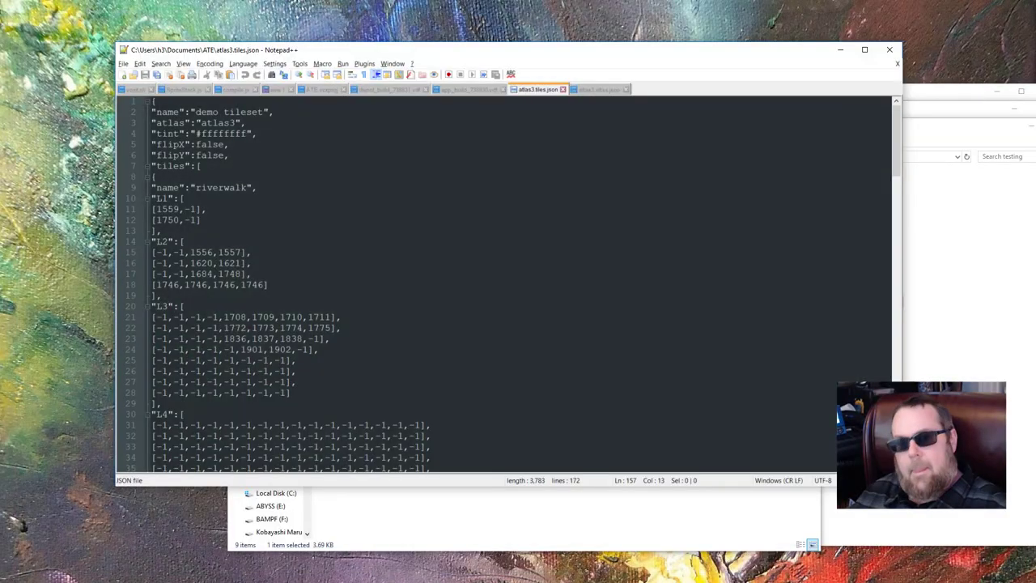